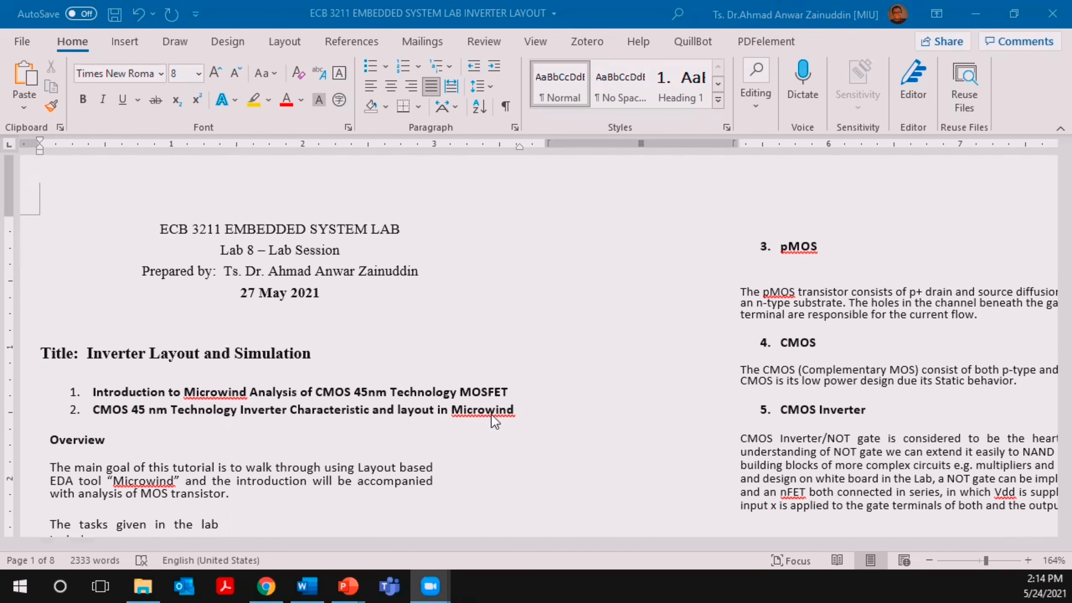
# Read through the lab sheet's title, overview and task list down to the CMOS Technology line.
pyautogui.scroll(-2, 494, 421)
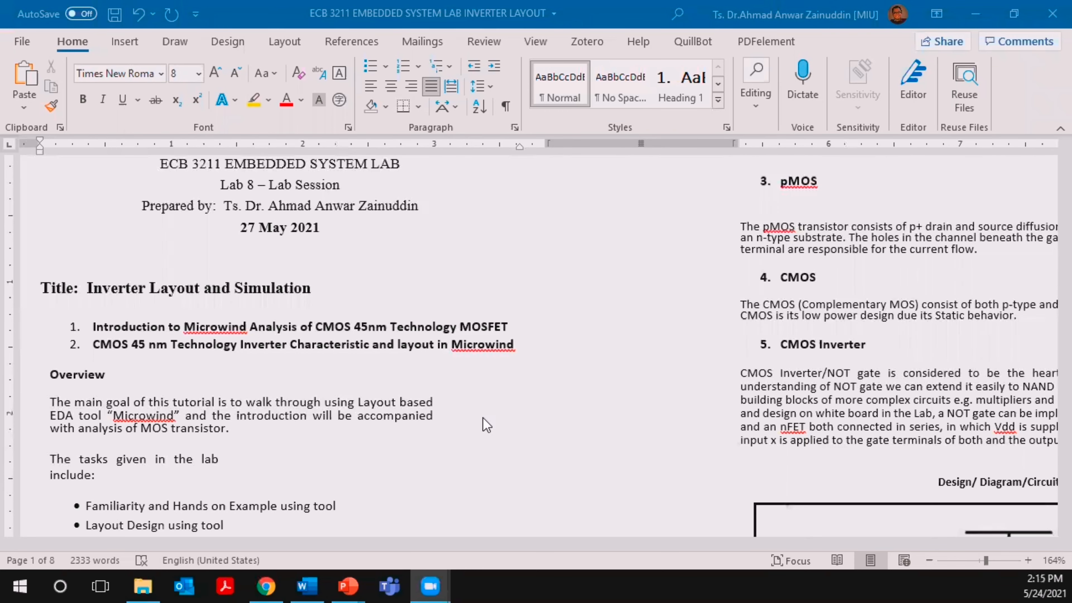
pyautogui.scroll(-3, 486, 424)
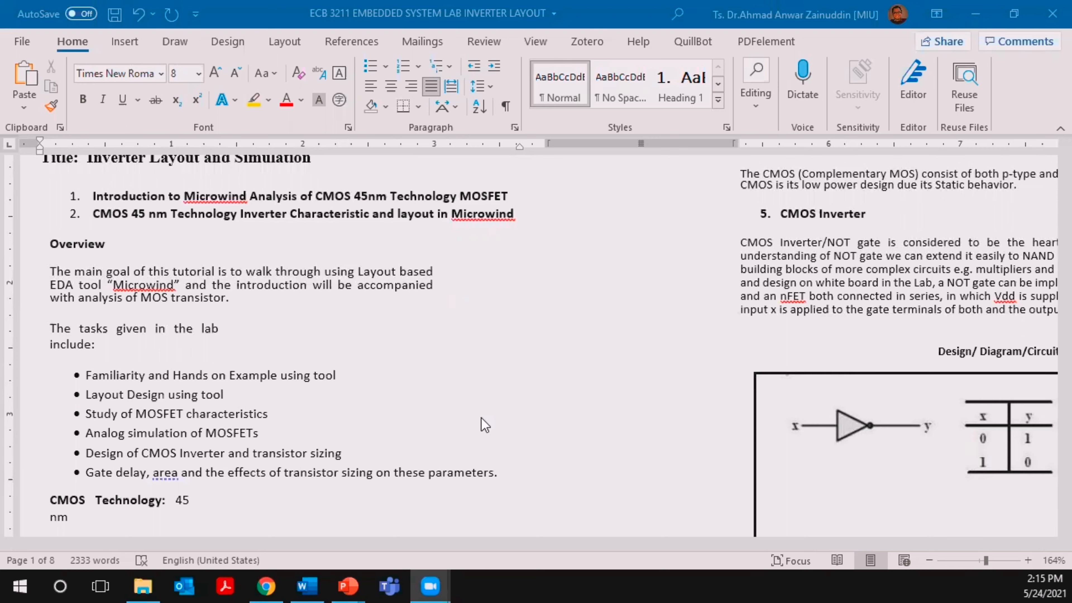
pyautogui.scroll(-3, 485, 425)
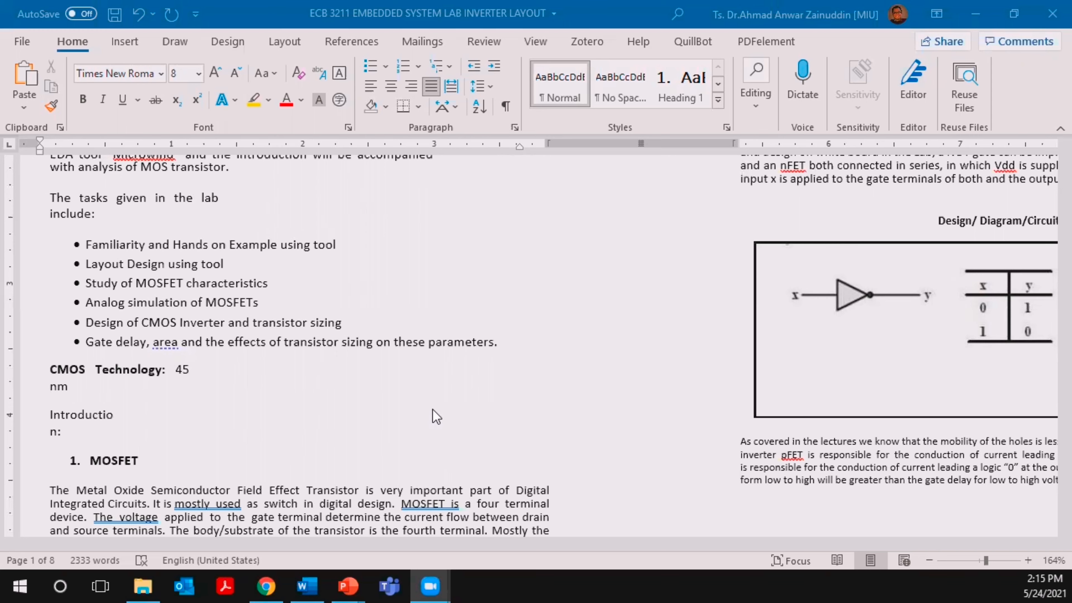
pyautogui.click(194, 370)
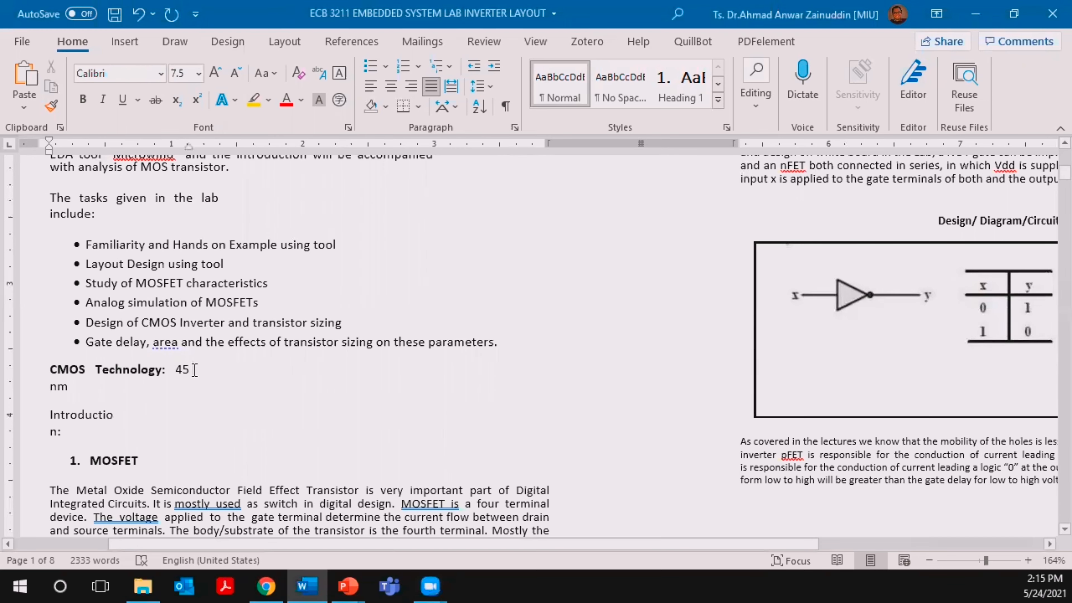
pyautogui.press('Delete')
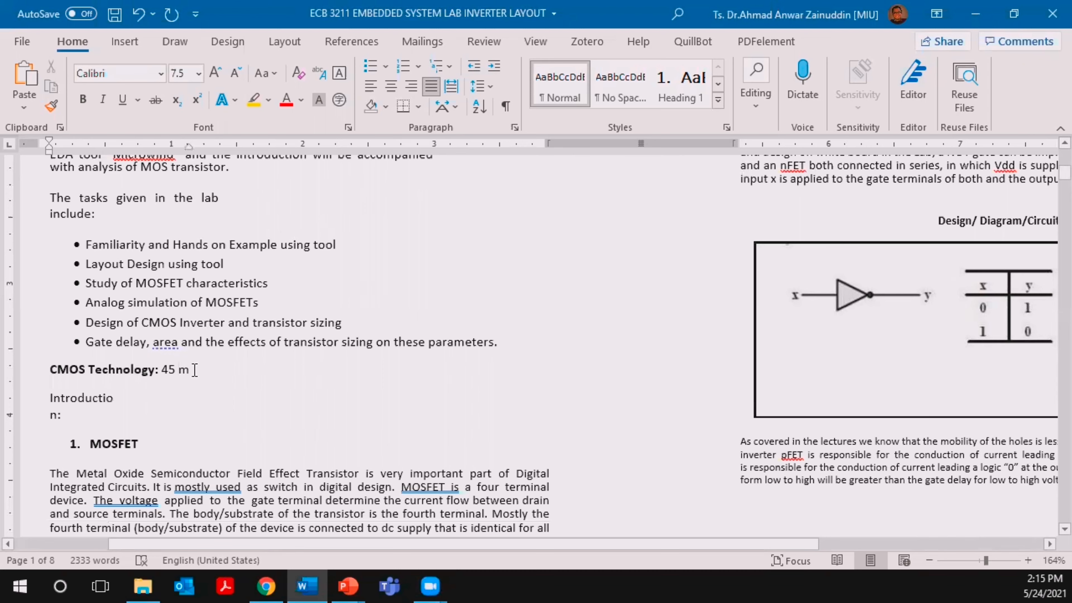
pyautogui.write('n')
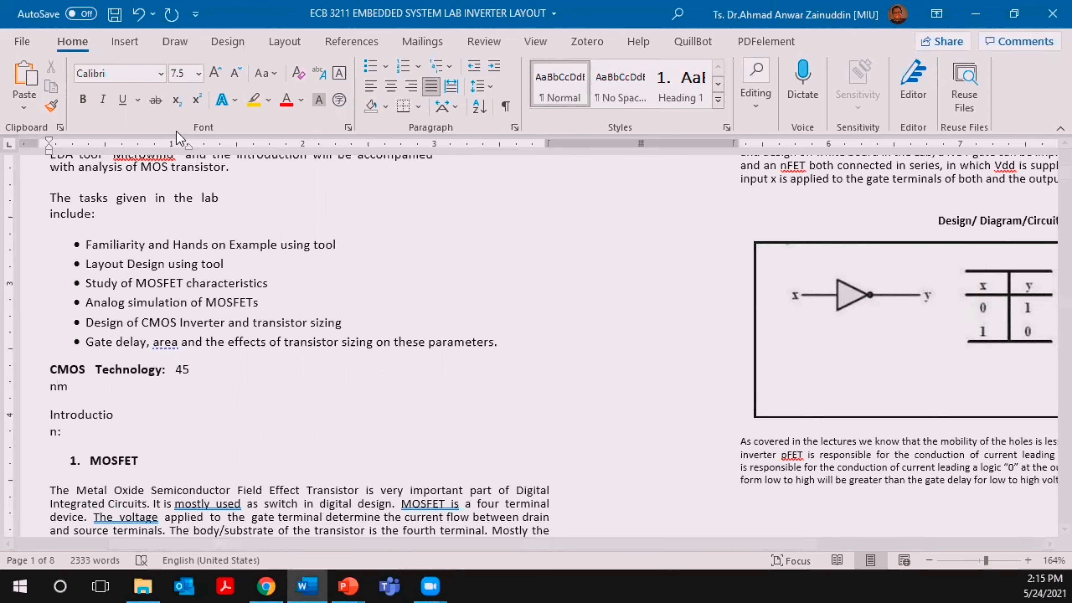
# Widen the right indent of the "CMOS Technology: 45 nm" and "Introduction:" paragraphs so each fits on one line.
pyautogui.moveTo(188, 148); pyautogui.dragTo(547, 169)
pyautogui.click(148, 397)
pyautogui.moveTo(114, 146); pyautogui.dragTo(532, 156)
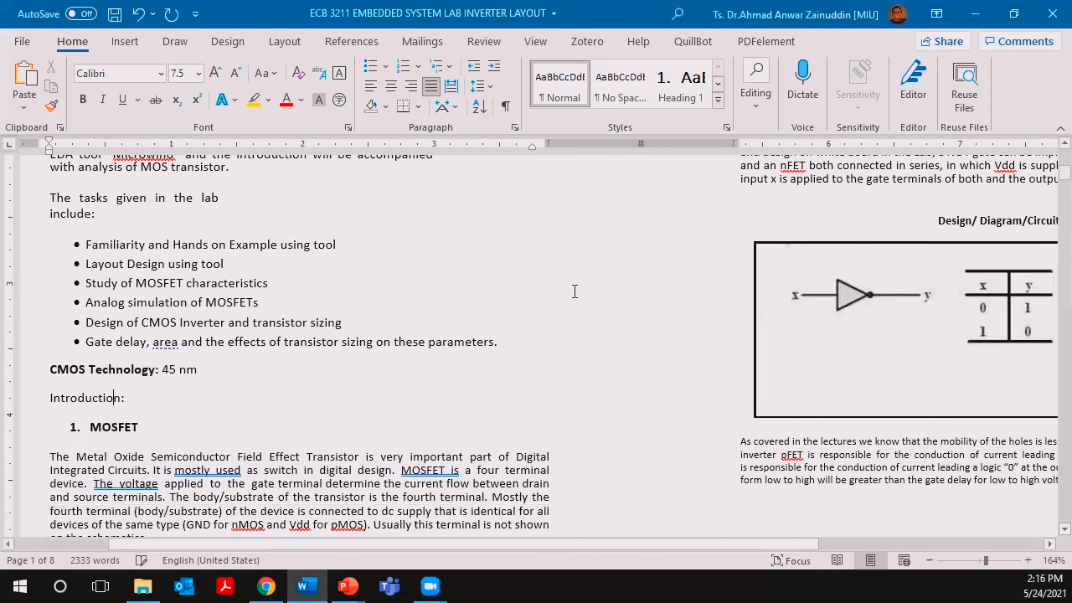
# Review the CMOS inverter circuit diagram, the nMOS section and the tutorial's instruction for opening Microwind35.exe.
pyautogui.scroll(-5, 574, 293)
pyautogui.scroll(5, 571, 360)
pyautogui.moveTo(607, 543); pyautogui.dragTo(841, 551)
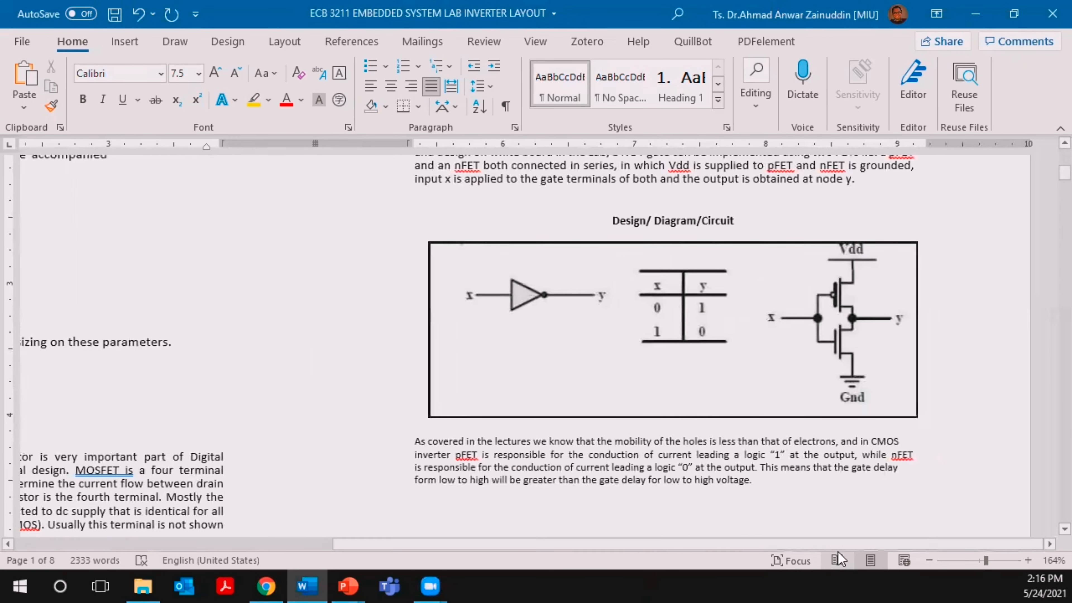
pyautogui.scroll(2, 676, 493)
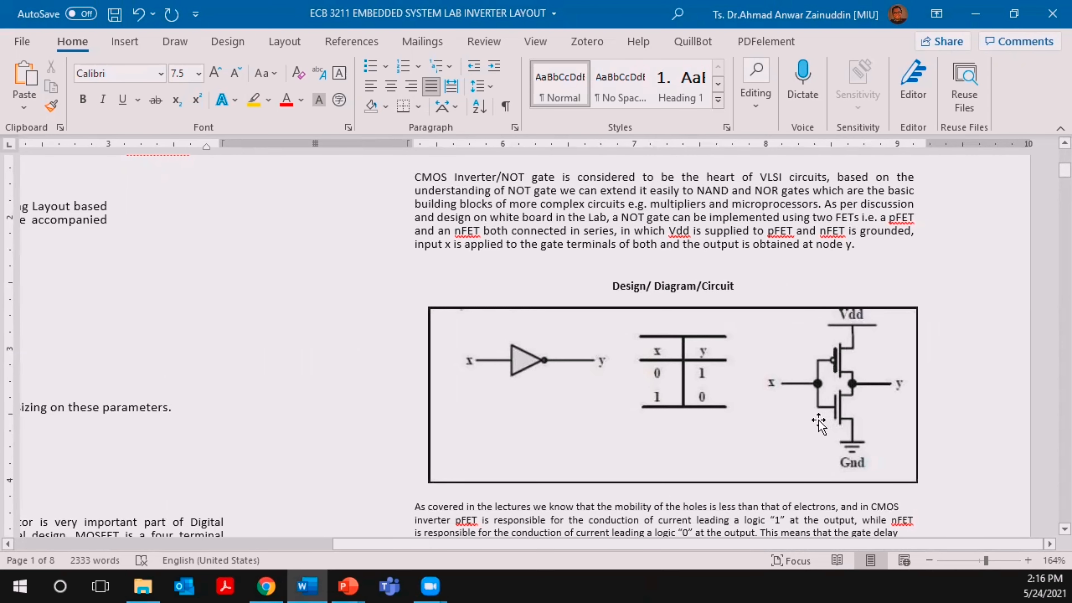
pyautogui.scroll(-10, 819, 423)
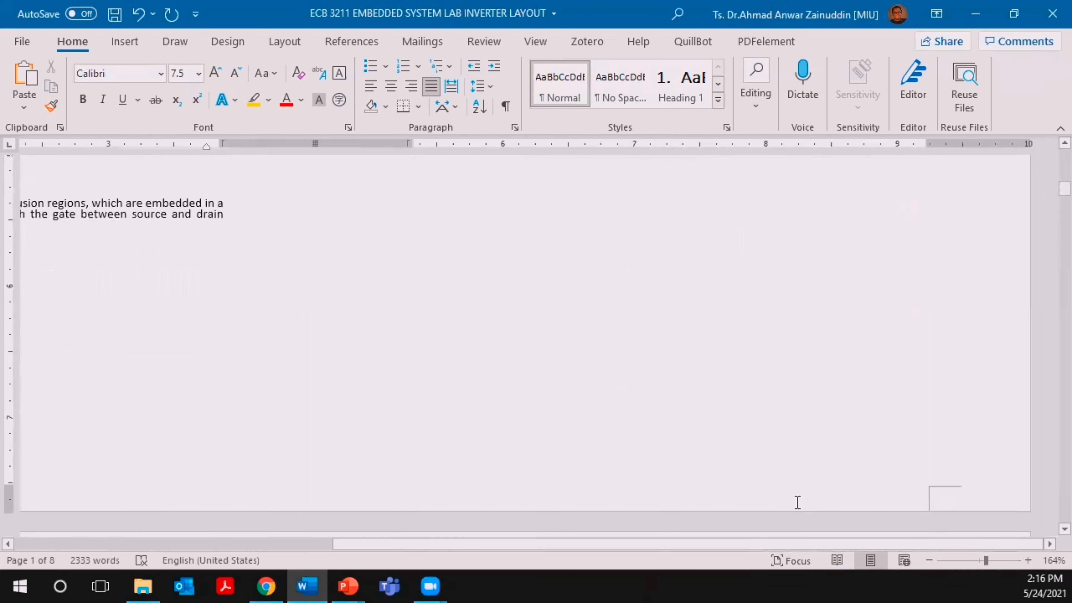
pyautogui.moveTo(740, 544); pyautogui.dragTo(390, 539)
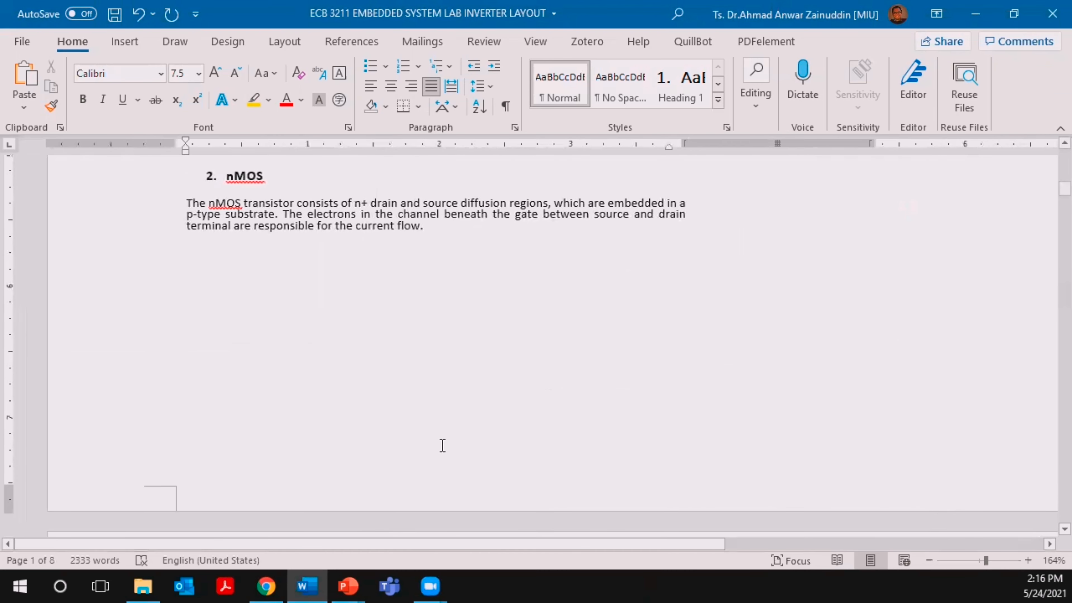
pyautogui.scroll(-14, 442, 446)
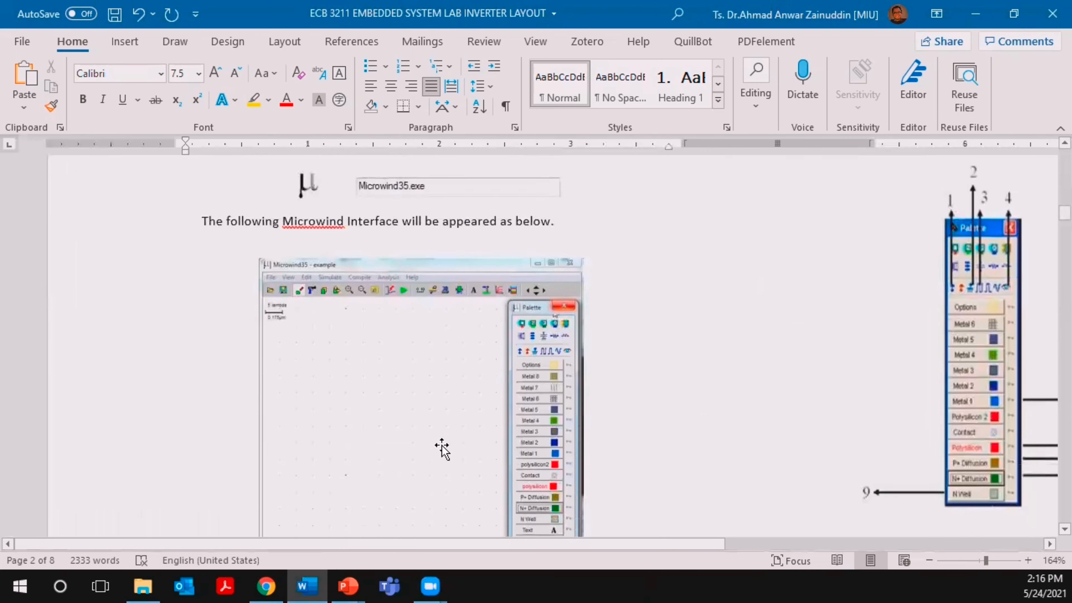
pyautogui.scroll(1, 443, 449)
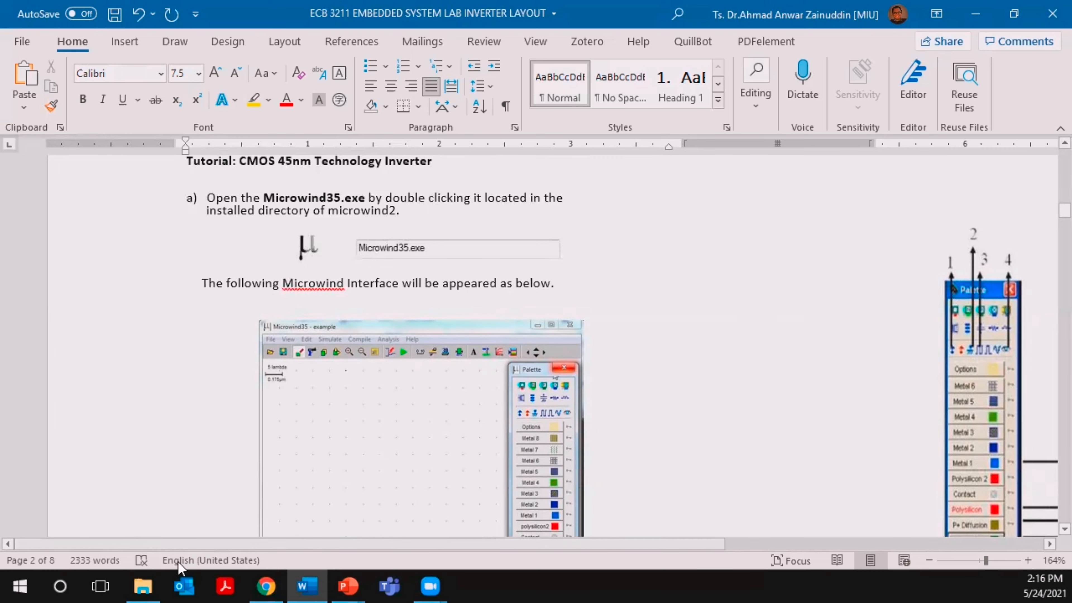
# Switch to File Explorer and open the Microwind 3.5 with DSCH 3.5 folder inside Experiment 7.
pyautogui.moveTo(142, 586)
pyautogui.click(144, 540)
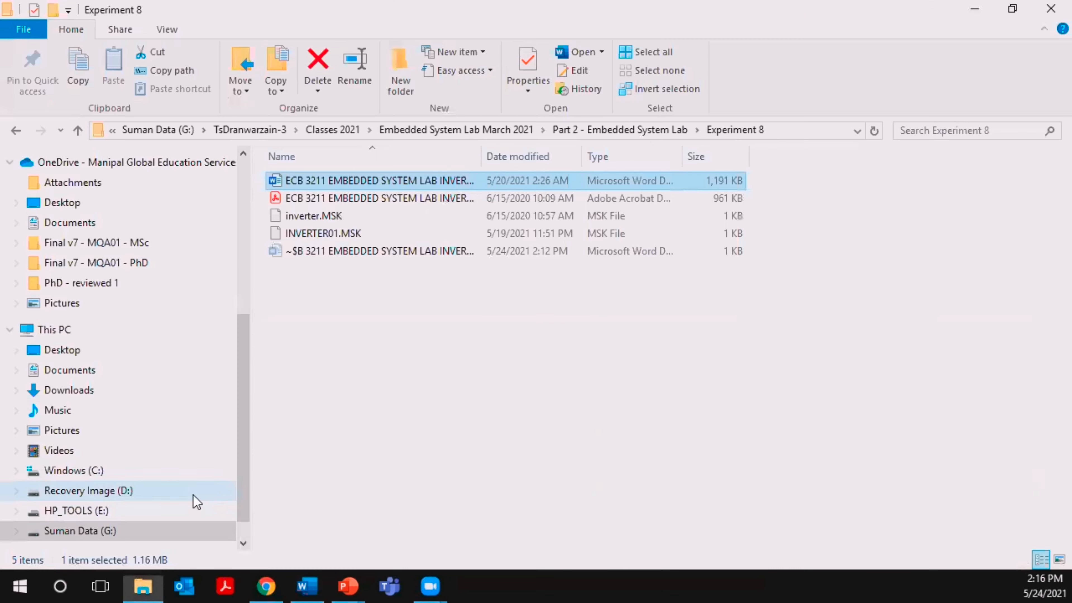
pyautogui.click(19, 132)
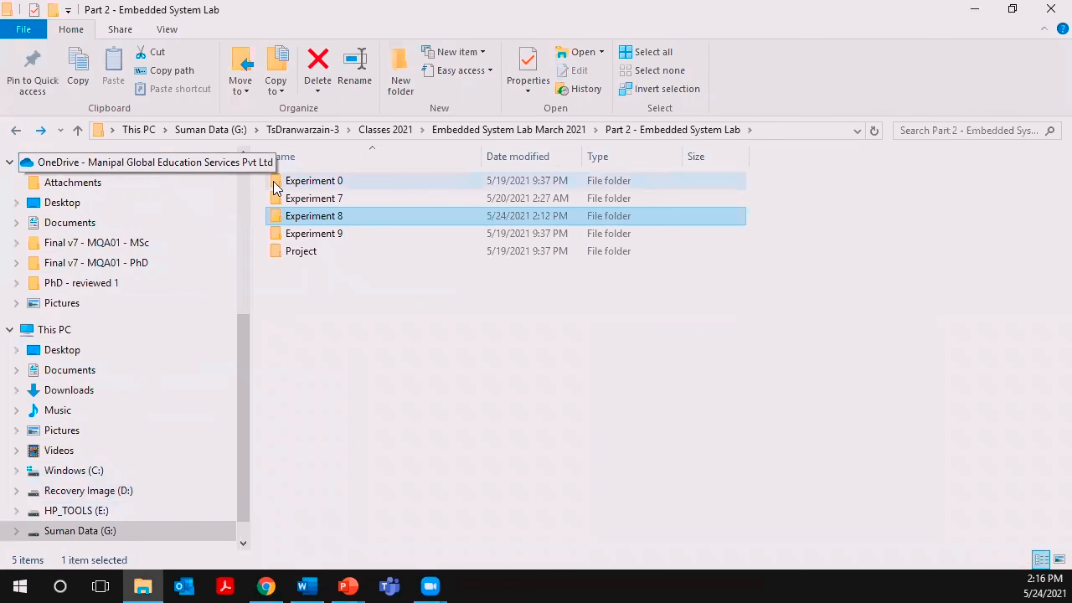
pyautogui.doubleClick(303, 194)
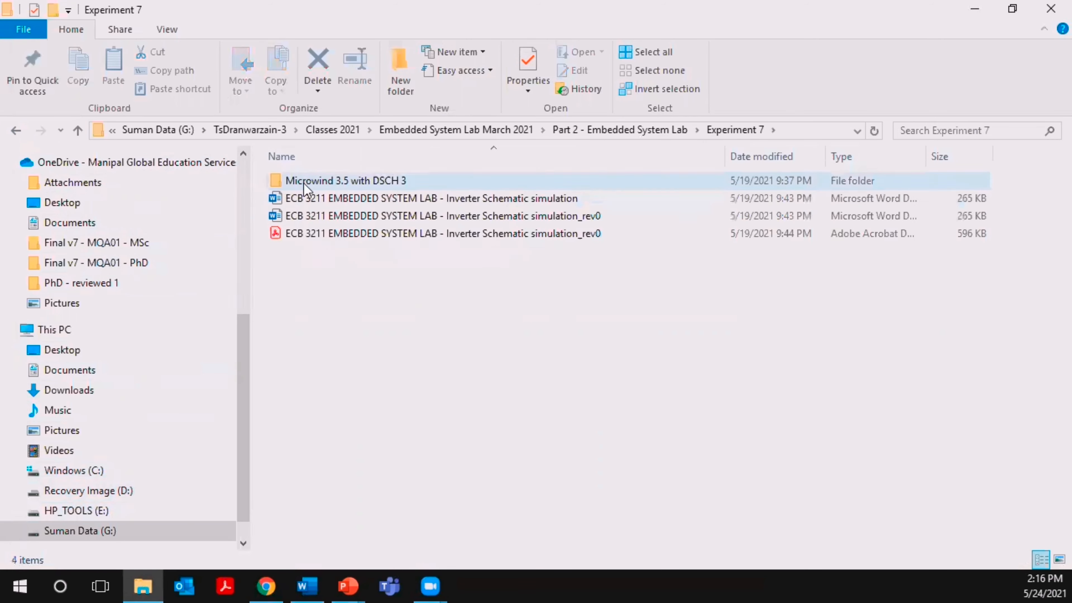
pyautogui.doubleClick(303, 182)
pyautogui.doubleClick(303, 183)
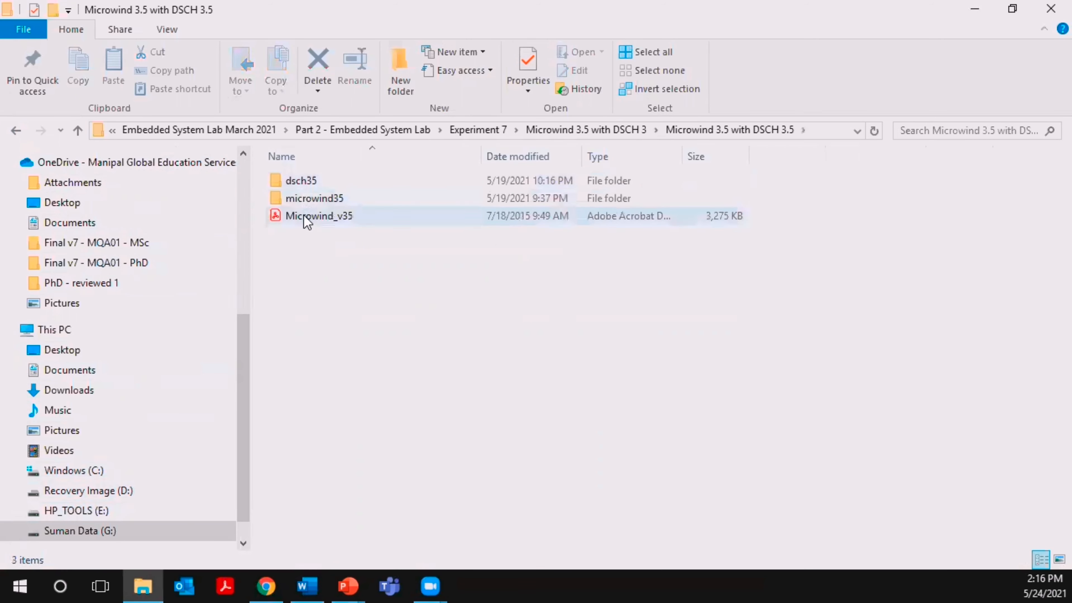
# Launch the Microwind35 program from the Microwind35 subfolder of microwind35 and maximize its window.
pyautogui.doubleClick(313, 204)
pyautogui.doubleClick(327, 241)
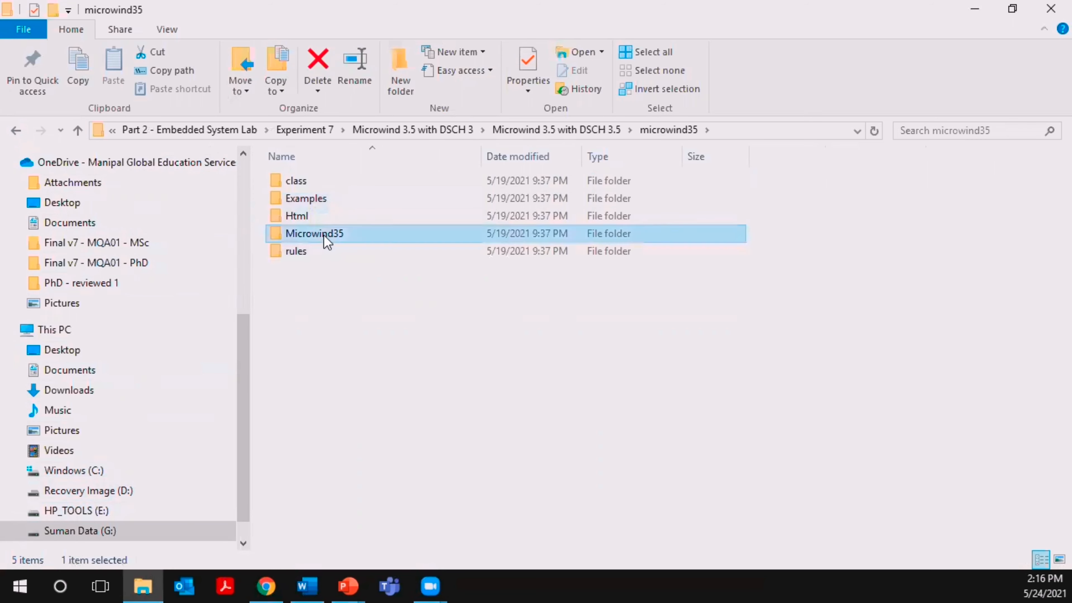
pyautogui.doubleClick(340, 270)
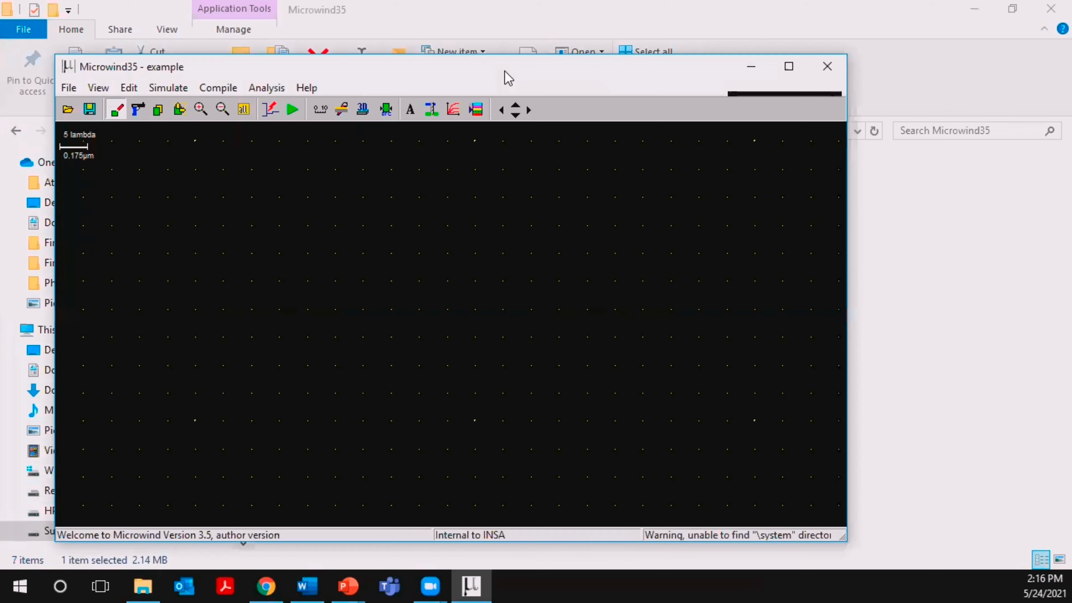
pyautogui.doubleClick(509, 78)
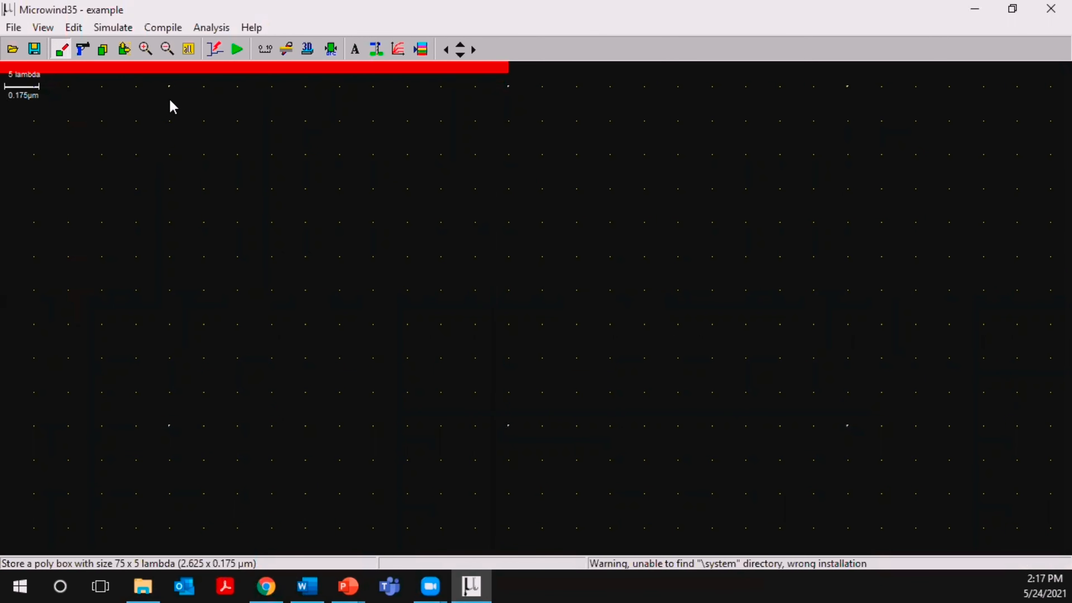
# Start a new layout without saving, discarding the stray polysilicon box.
pyautogui.click(183, 53)
pyautogui.click(13, 27)
pyautogui.click(19, 44)
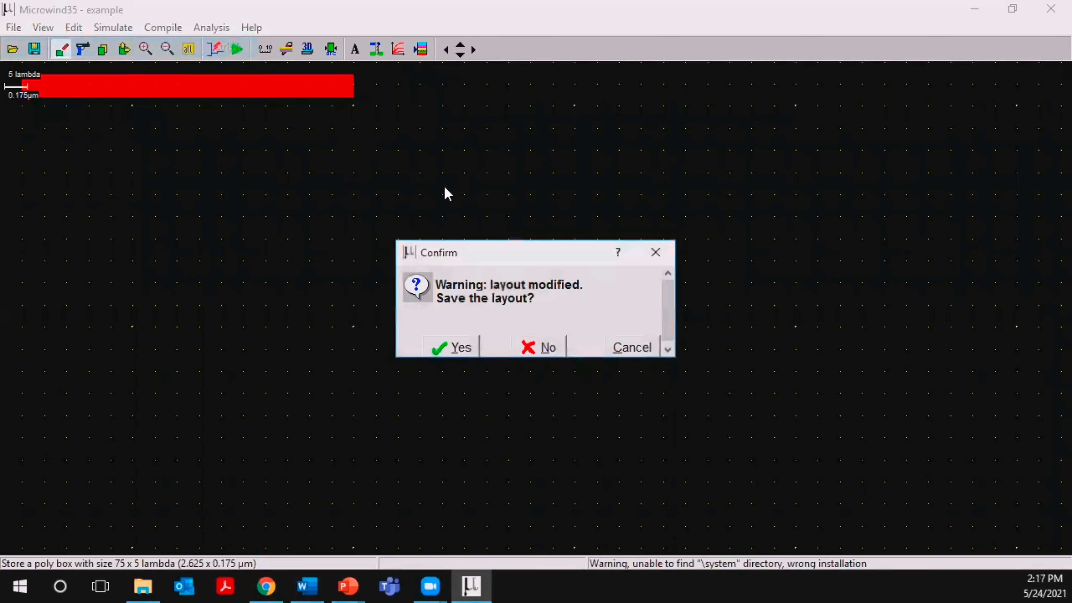
pyautogui.click(548, 347)
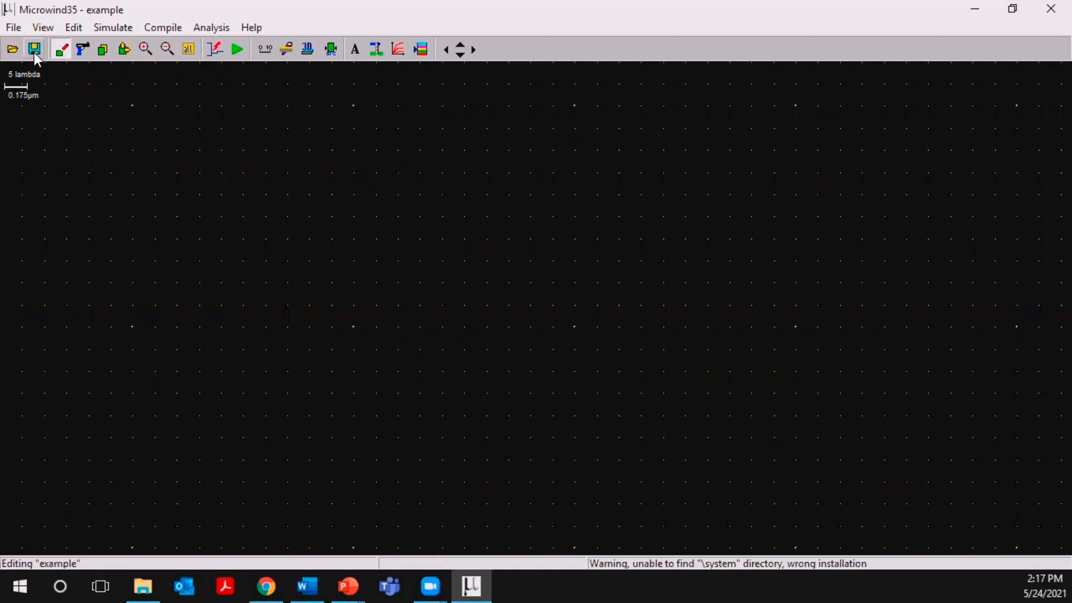
pyautogui.click(13, 27)
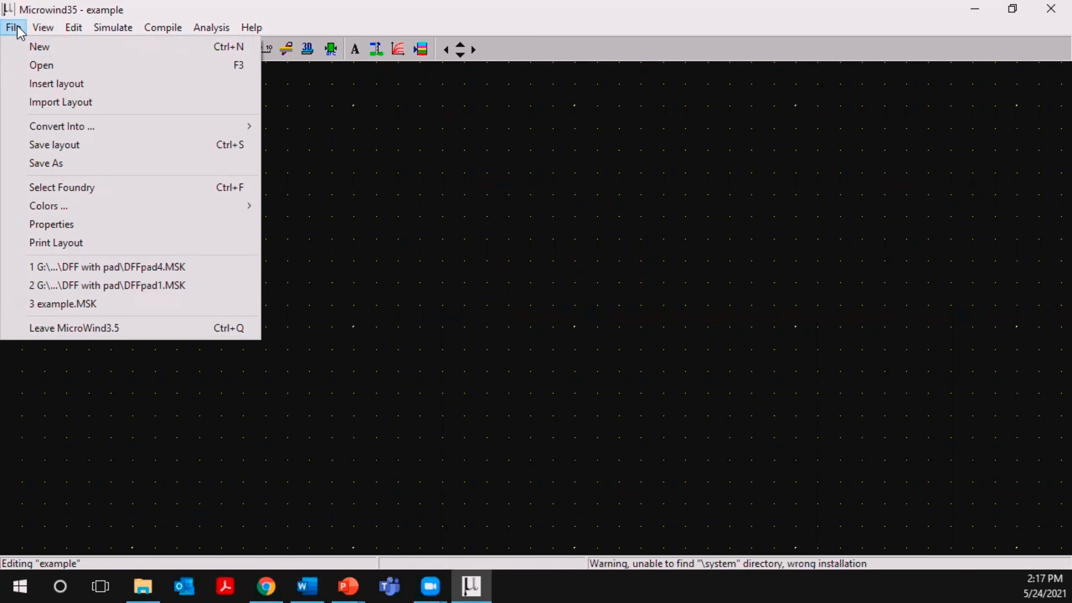
pyautogui.moveTo(74, 28)
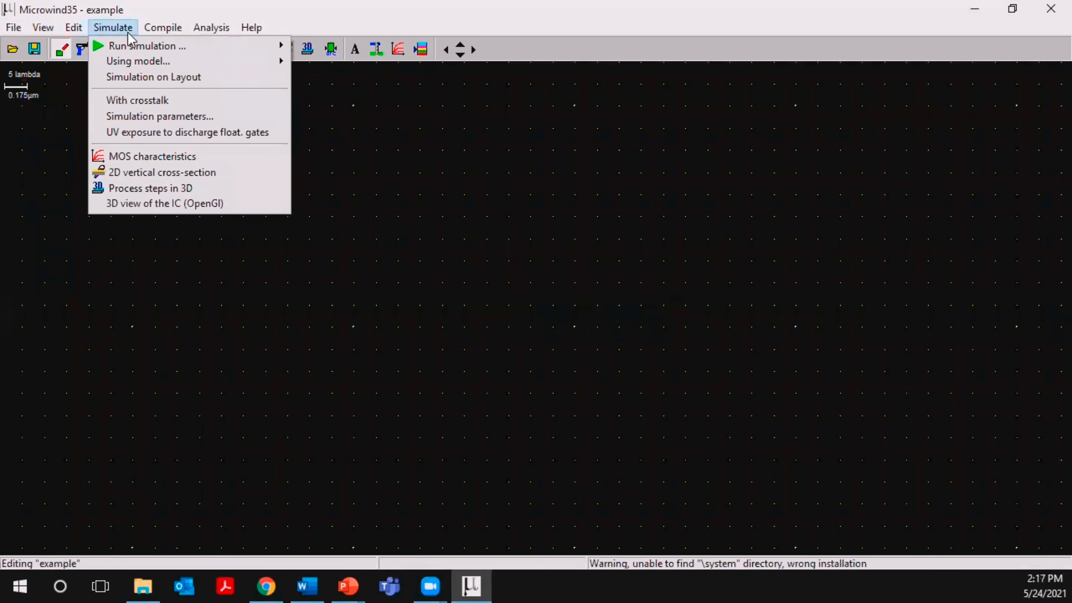
pyautogui.moveTo(259, 33)
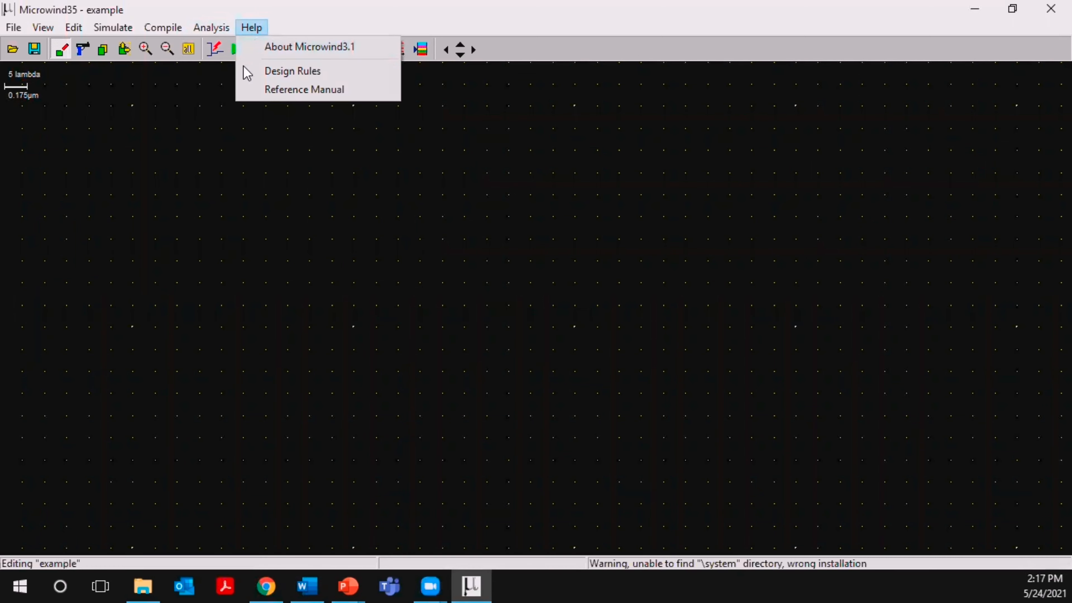
pyautogui.click(237, 144)
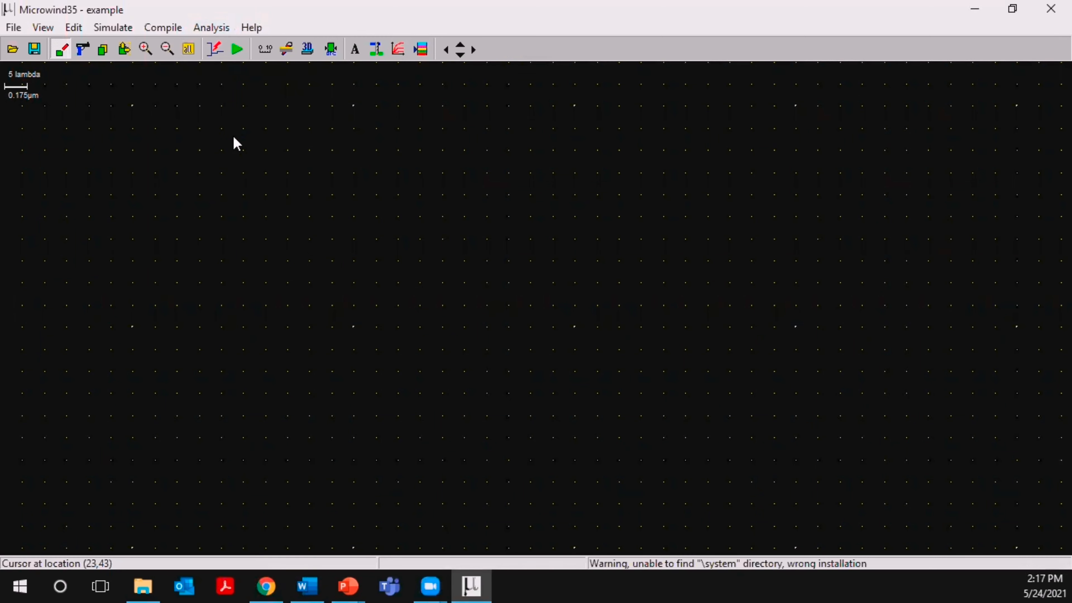
# Show the Palette of Layers and place it near the right edge of the layout area.
pyautogui.click(424, 51)
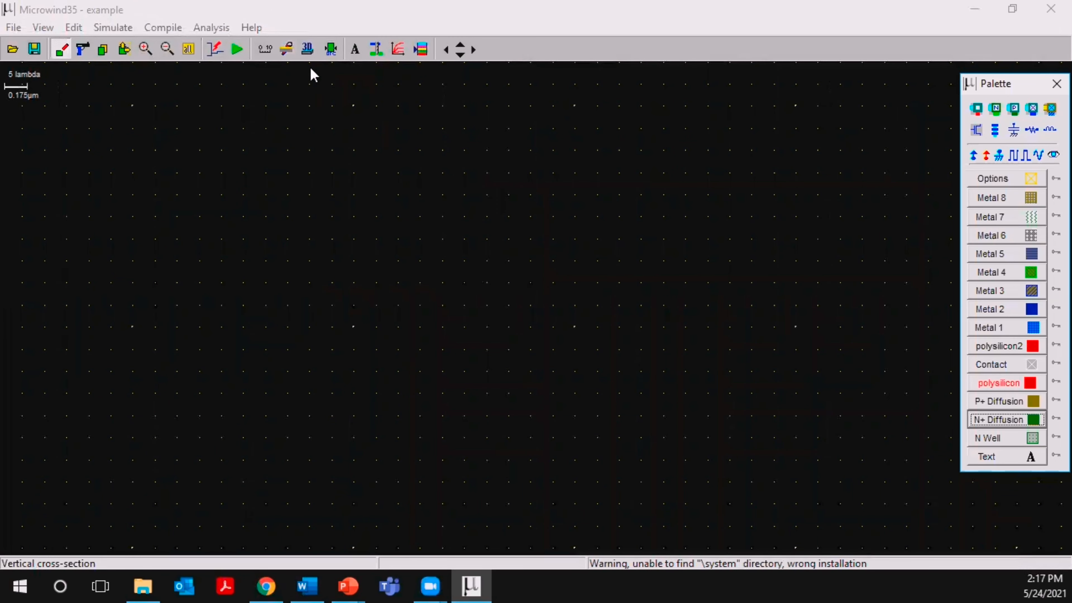
pyautogui.moveTo(986, 82); pyautogui.dragTo(775, 81)
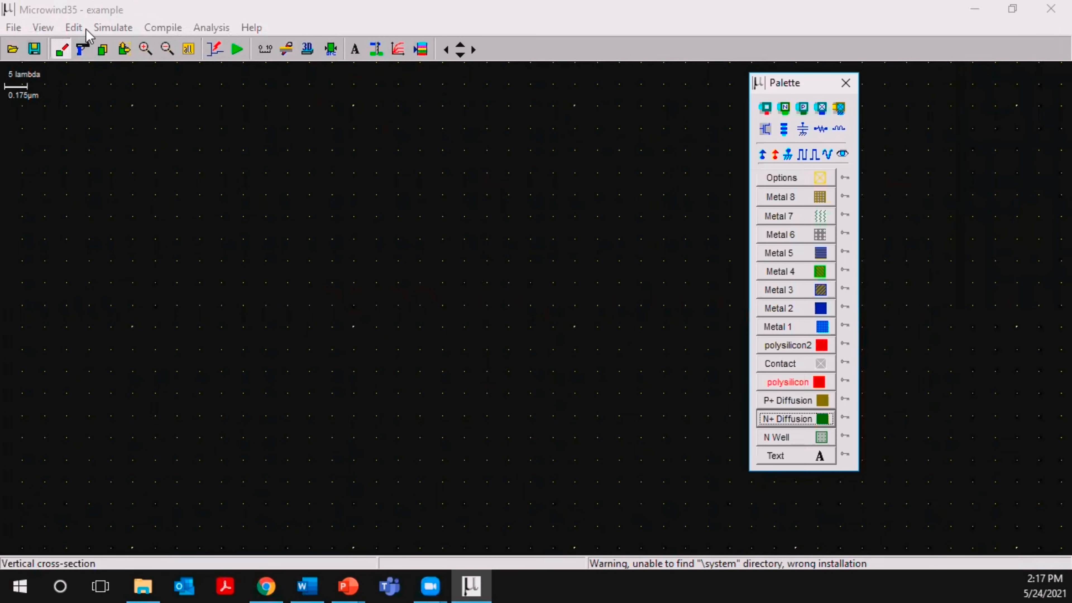
pyautogui.click(75, 28)
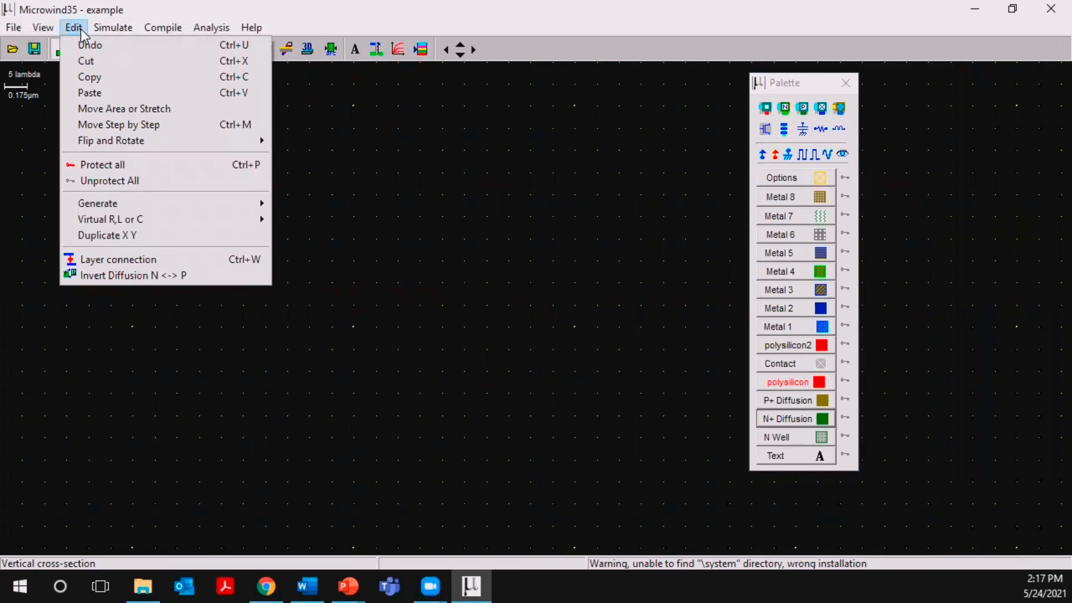
pyautogui.moveTo(43, 28)
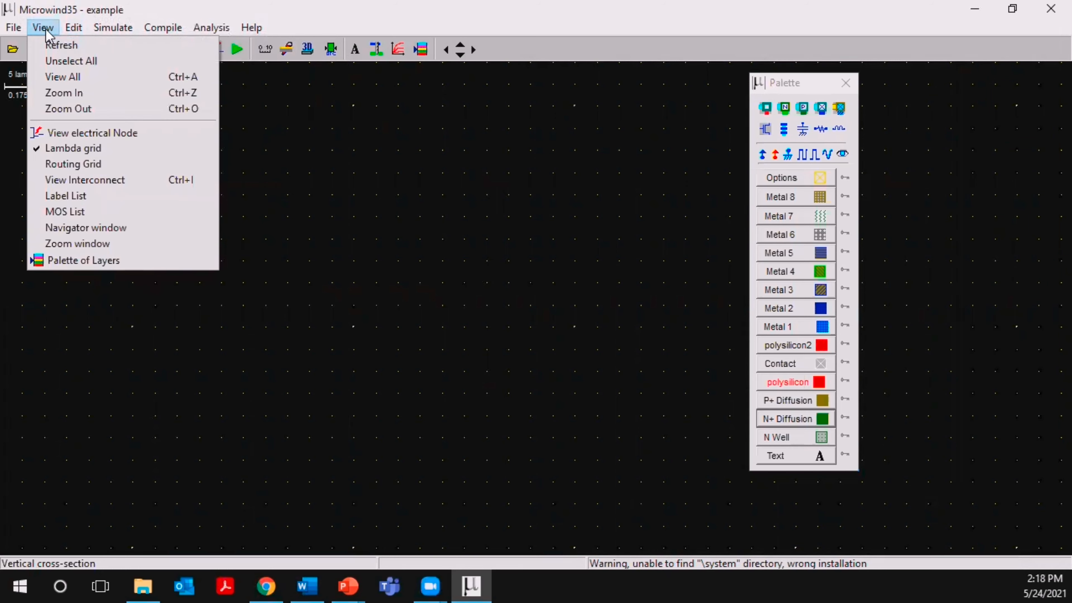
pyautogui.click(105, 261)
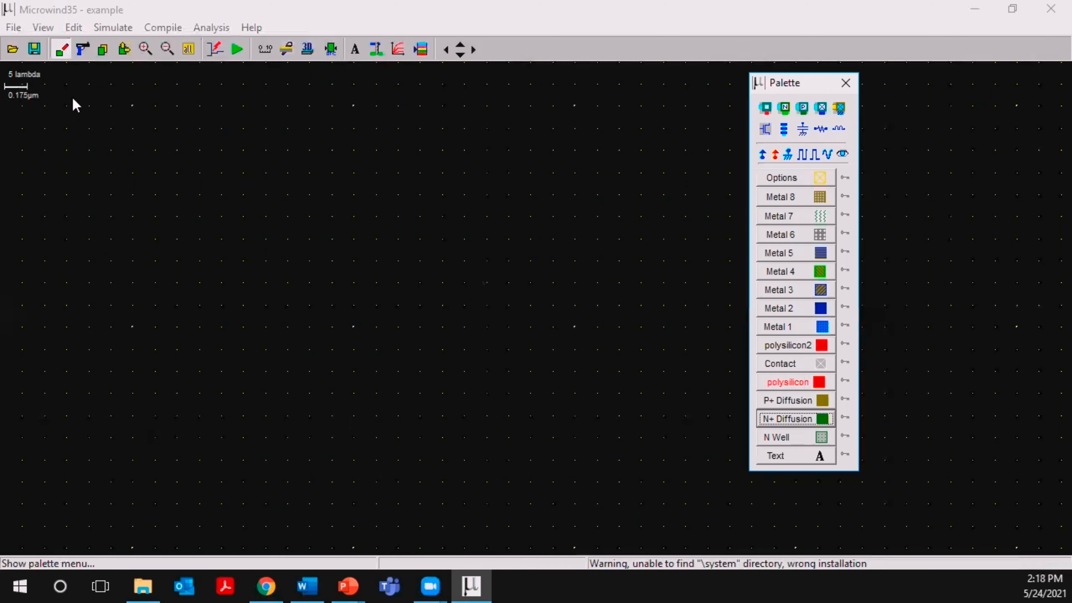
pyautogui.click(72, 28)
pyautogui.click(44, 28)
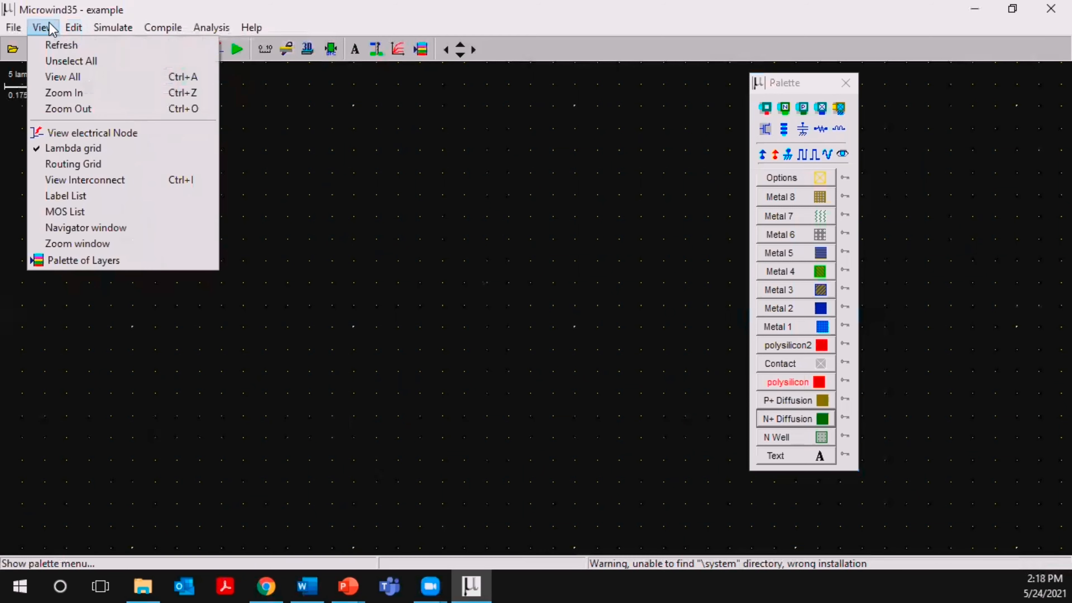
pyautogui.click(105, 262)
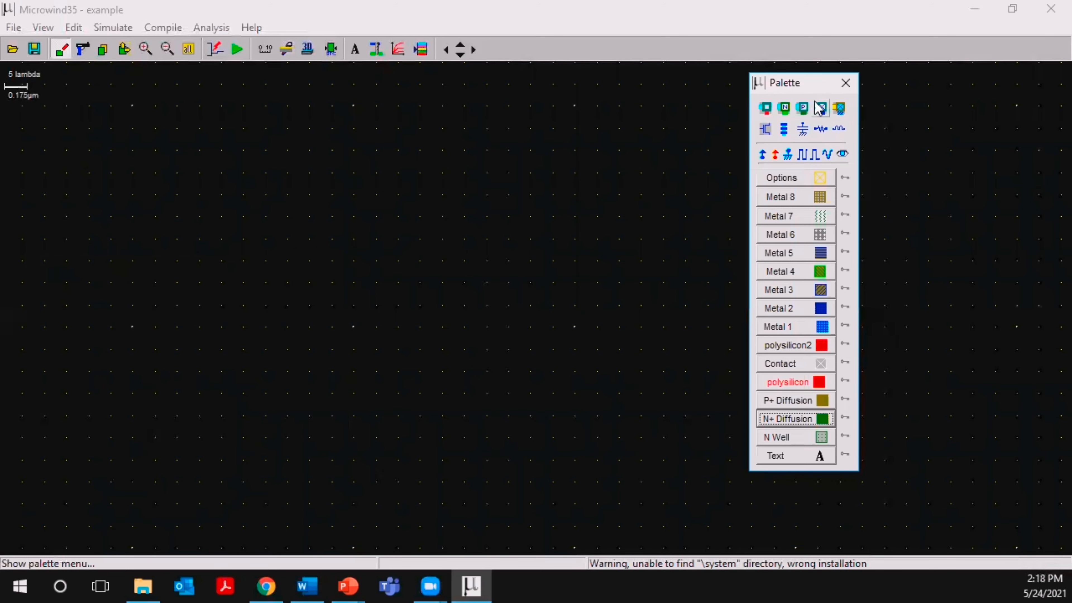
pyautogui.moveTo(789, 83); pyautogui.dragTo(950, 93)
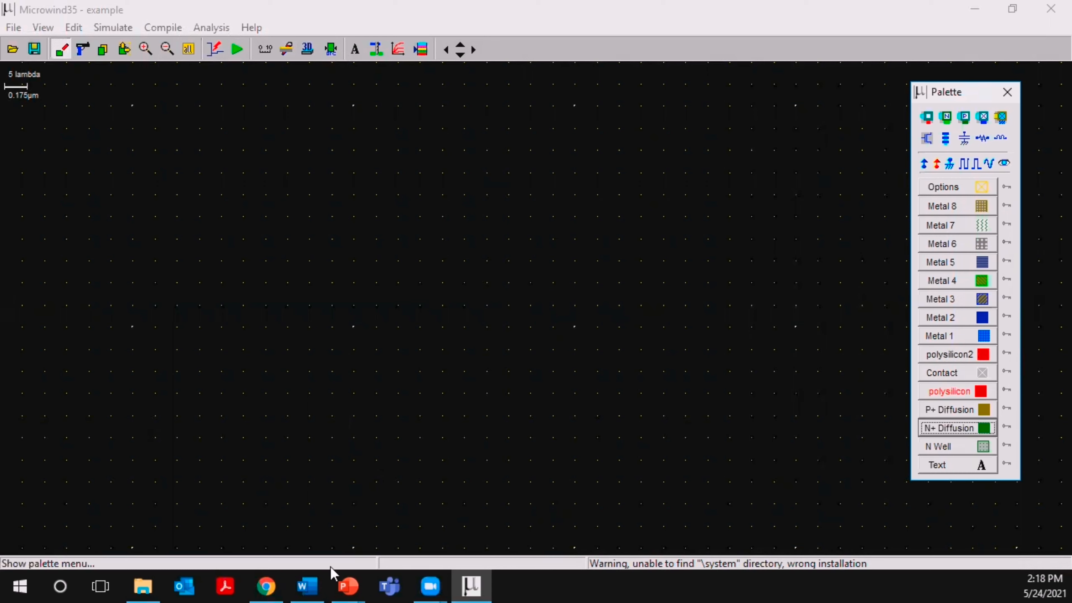
# Switch to the Word lab sheet and read from the Microwind interface overview through the toolbar descriptions to step c on selecting the foundry.
pyautogui.click(233, 585)
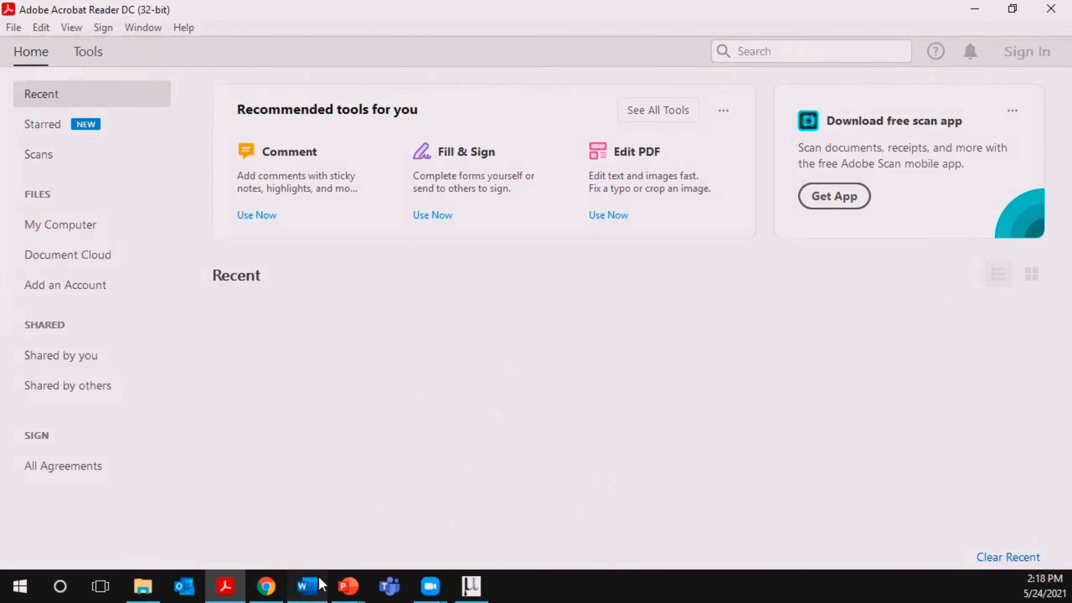
pyautogui.click(307, 586)
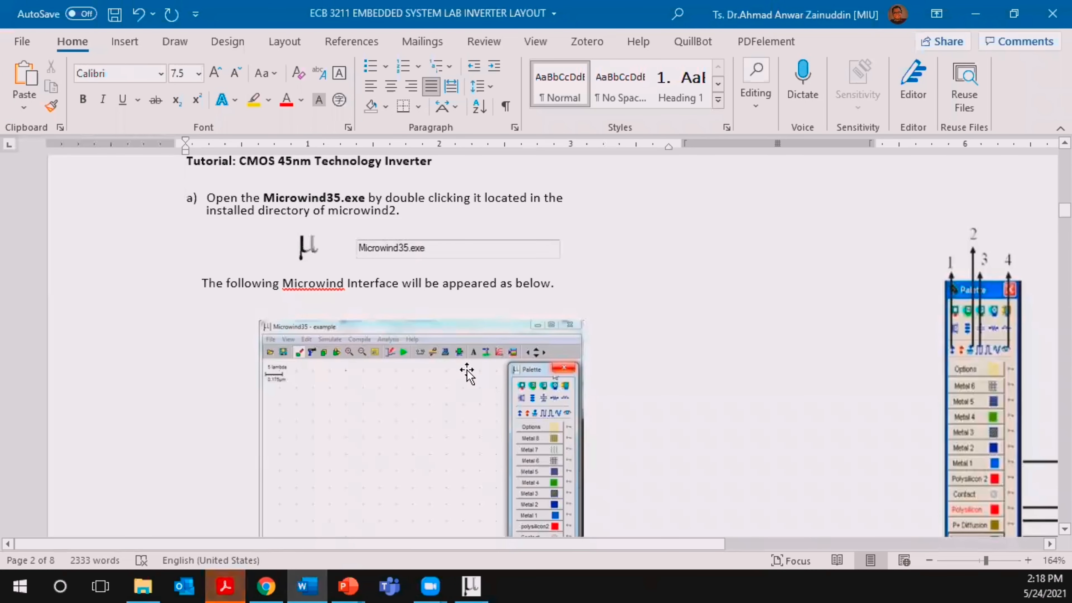
pyautogui.scroll(-4, 467, 372)
pyautogui.scroll(2, 467, 376)
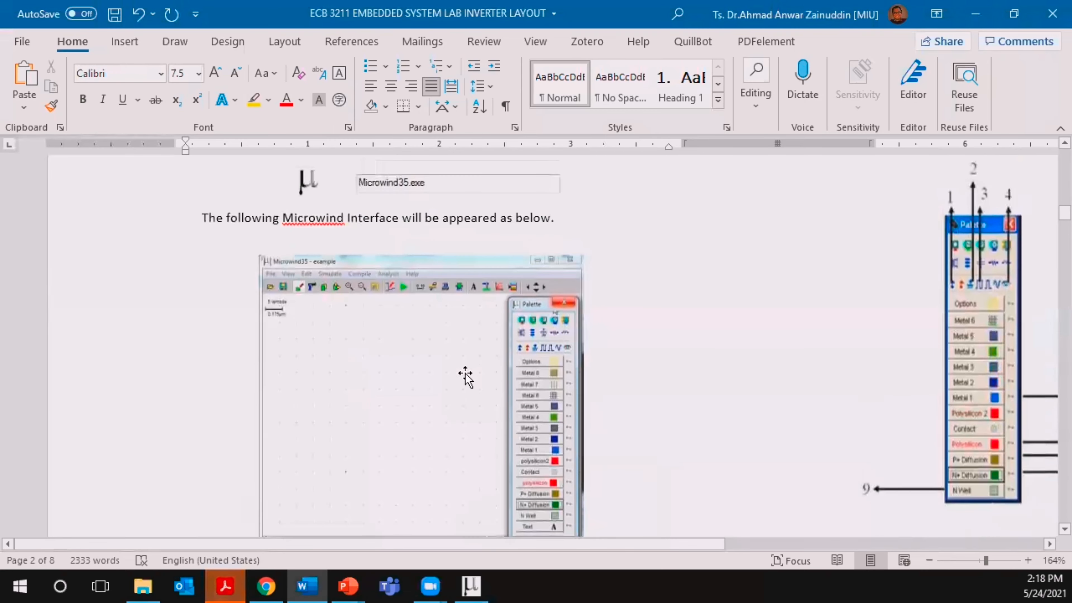
pyautogui.scroll(-3, 472, 444)
pyautogui.scroll(-8, 473, 442)
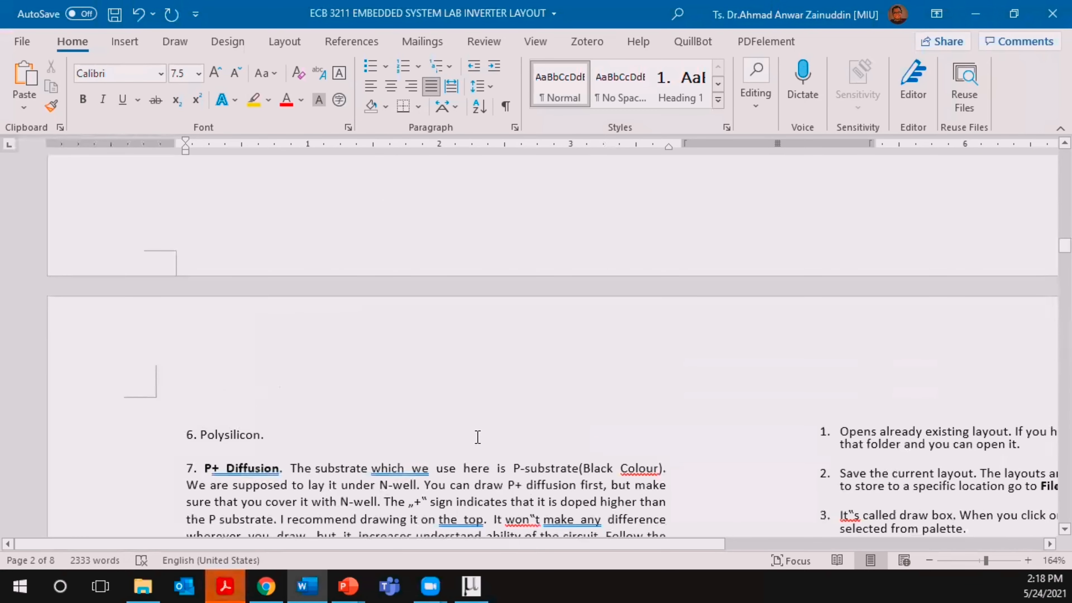
pyautogui.scroll(-5, 476, 438)
pyautogui.scroll(-12, 476, 439)
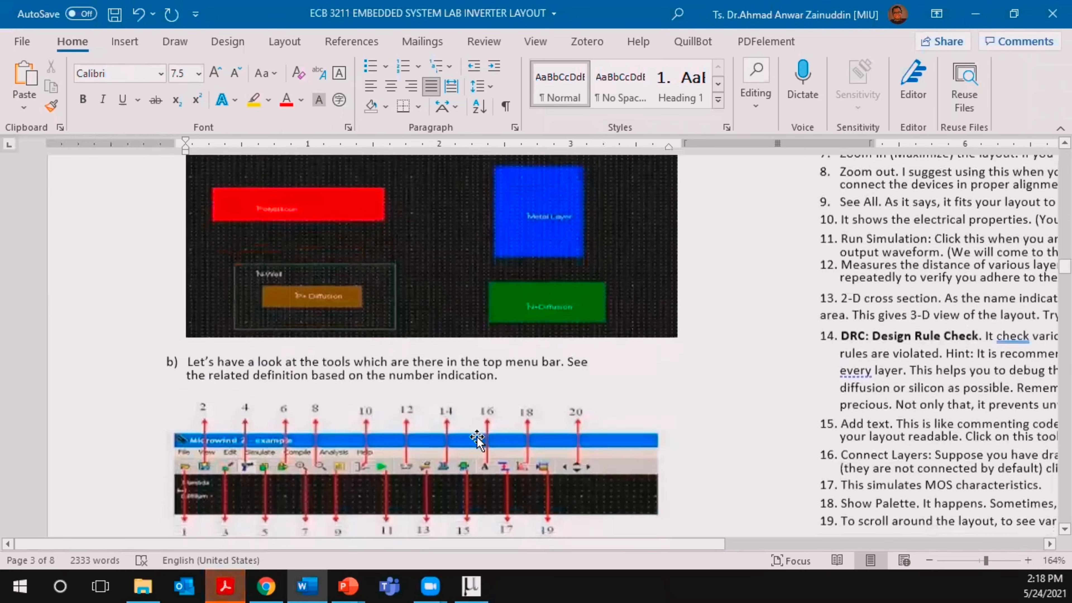
pyautogui.scroll(-5, 477, 437)
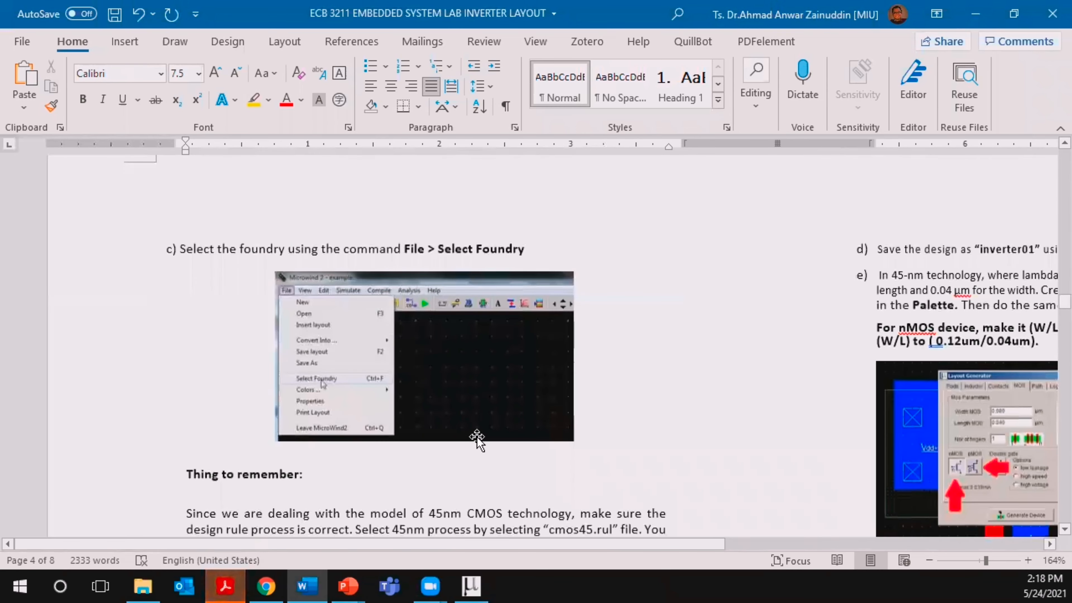
pyautogui.scroll(10, 477, 439)
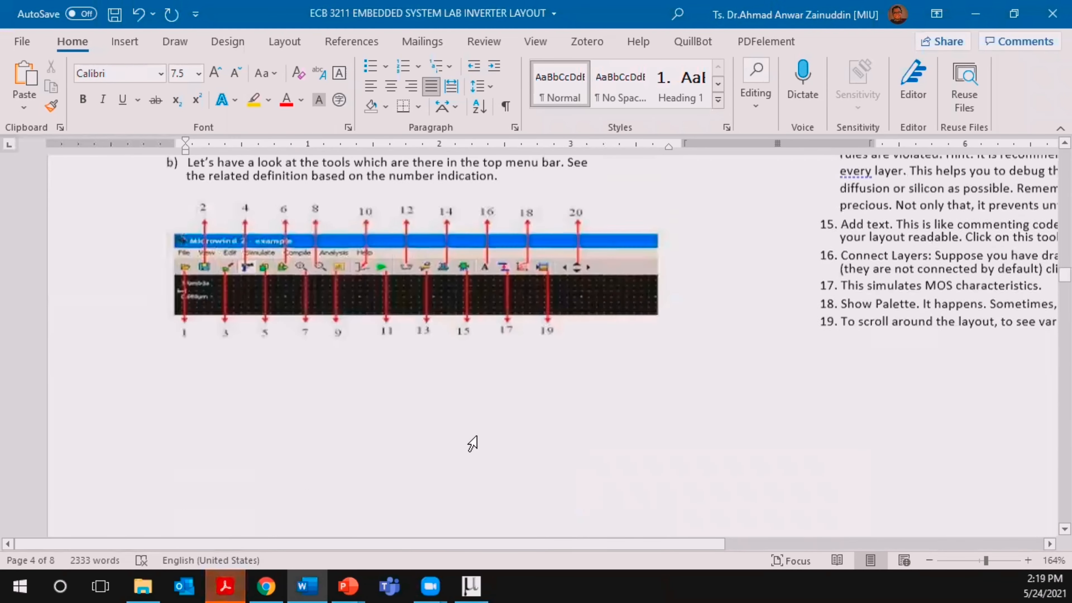
pyautogui.scroll(-10, 477, 439)
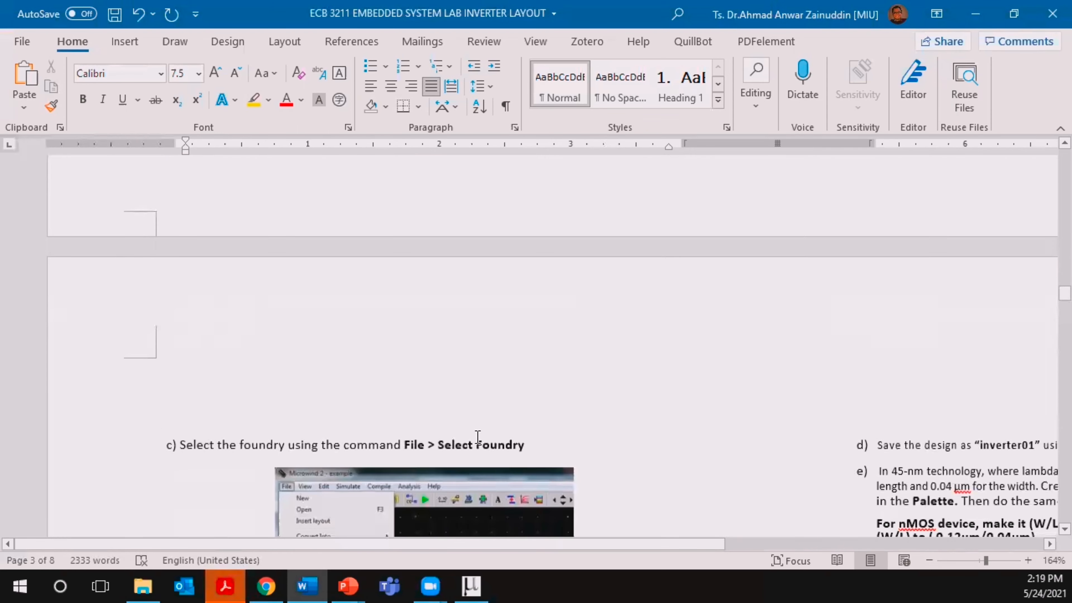
pyautogui.scroll(-3, 477, 437)
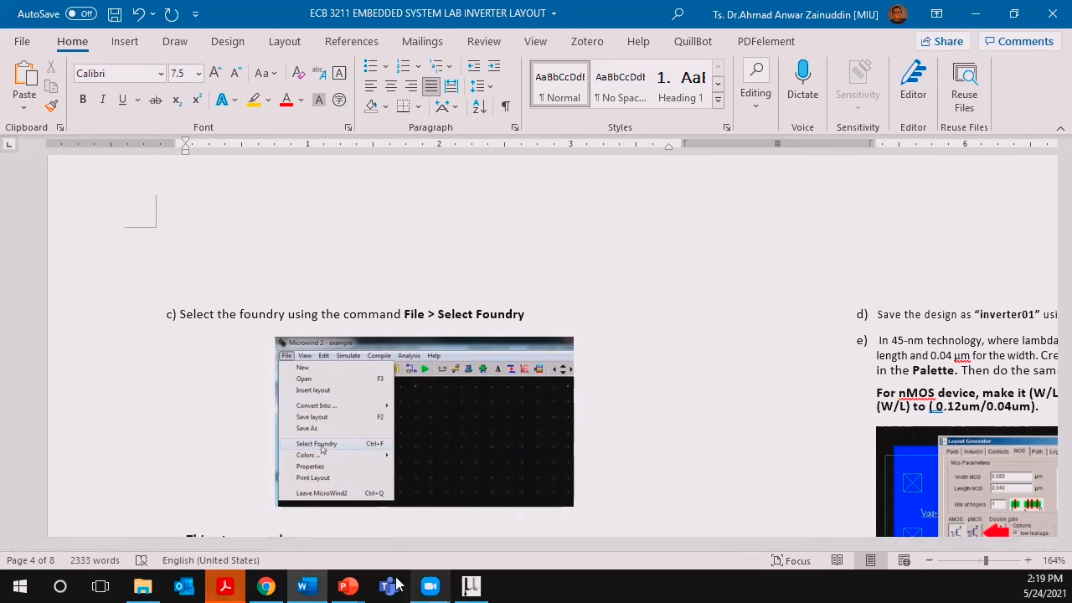
# Switch to Microwind and select the foundry rule file cmos45n.rul from the rules folder of microwind35 under Experiment 7.
pyautogui.click(471, 586)
pyautogui.click(15, 27)
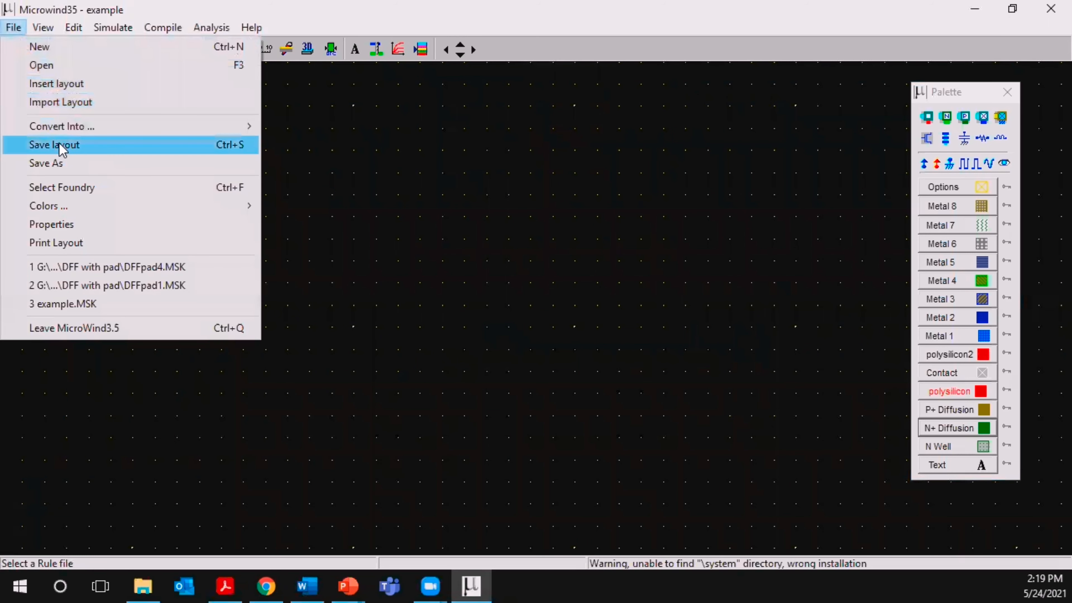
pyautogui.click(70, 188)
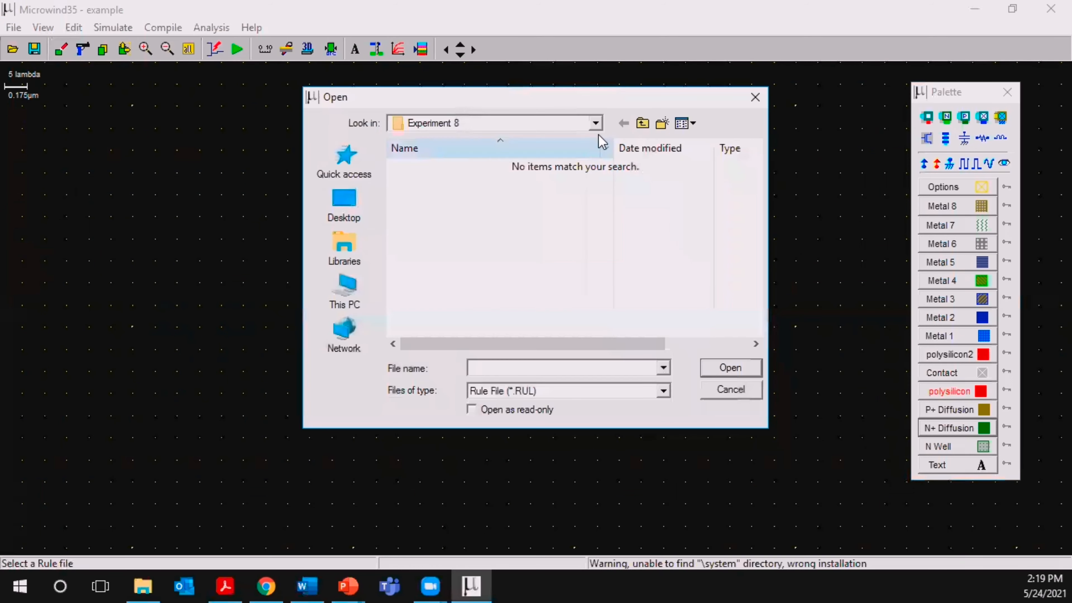
pyautogui.click(645, 123)
pyautogui.doubleClick(450, 179)
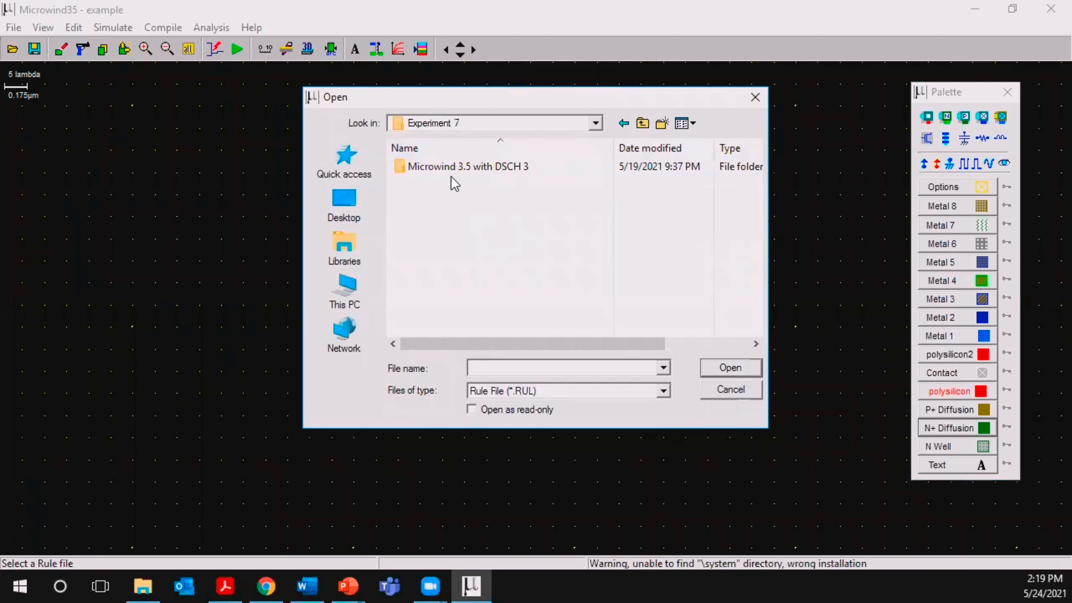
pyautogui.doubleClick(453, 169)
pyautogui.doubleClick(452, 168)
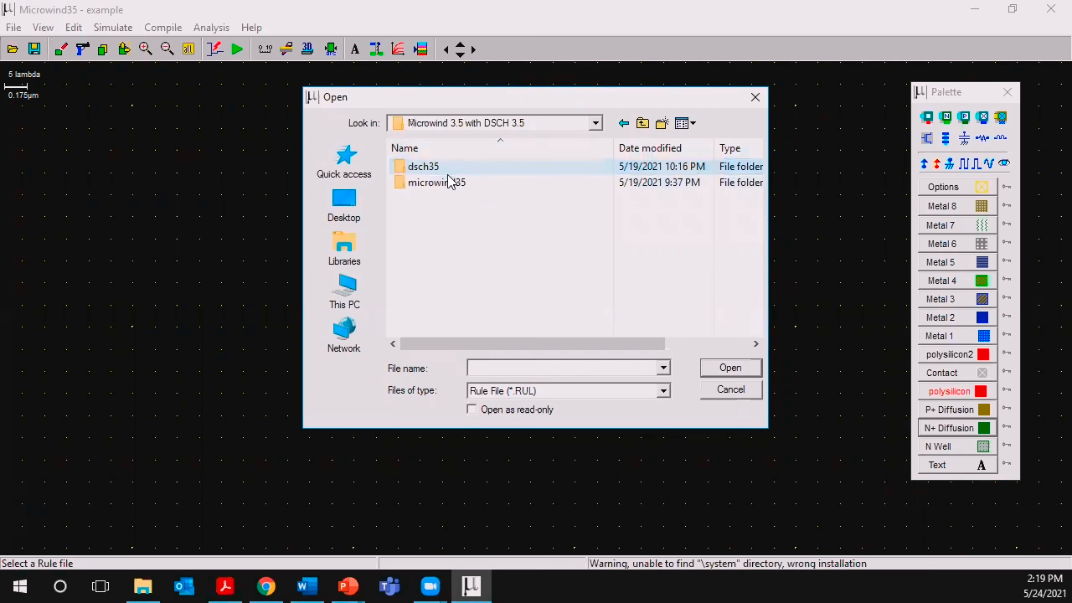
pyautogui.doubleClick(445, 187)
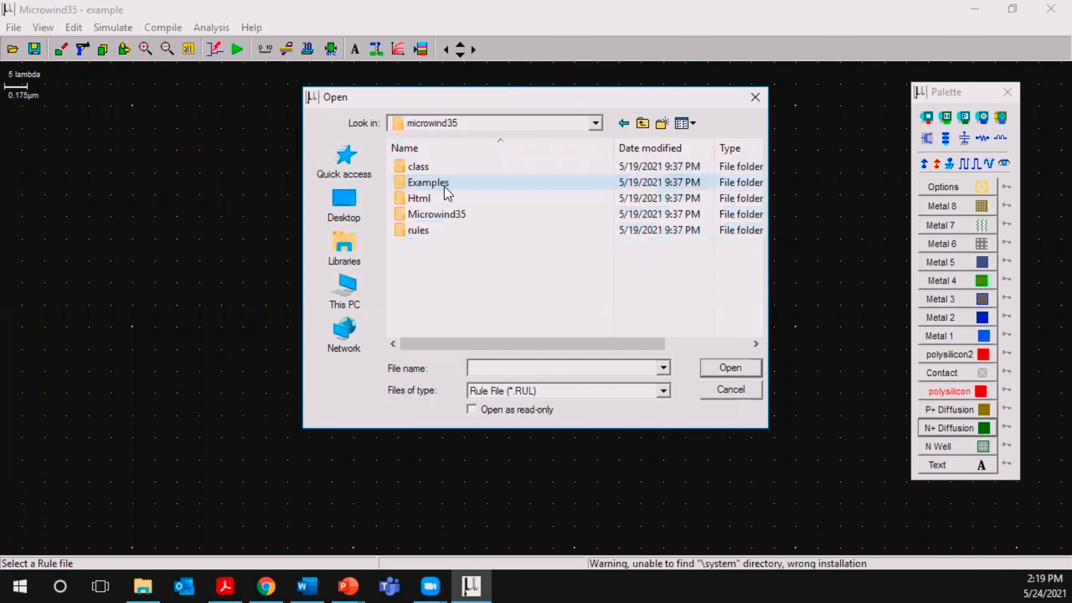
pyautogui.doubleClick(451, 235)
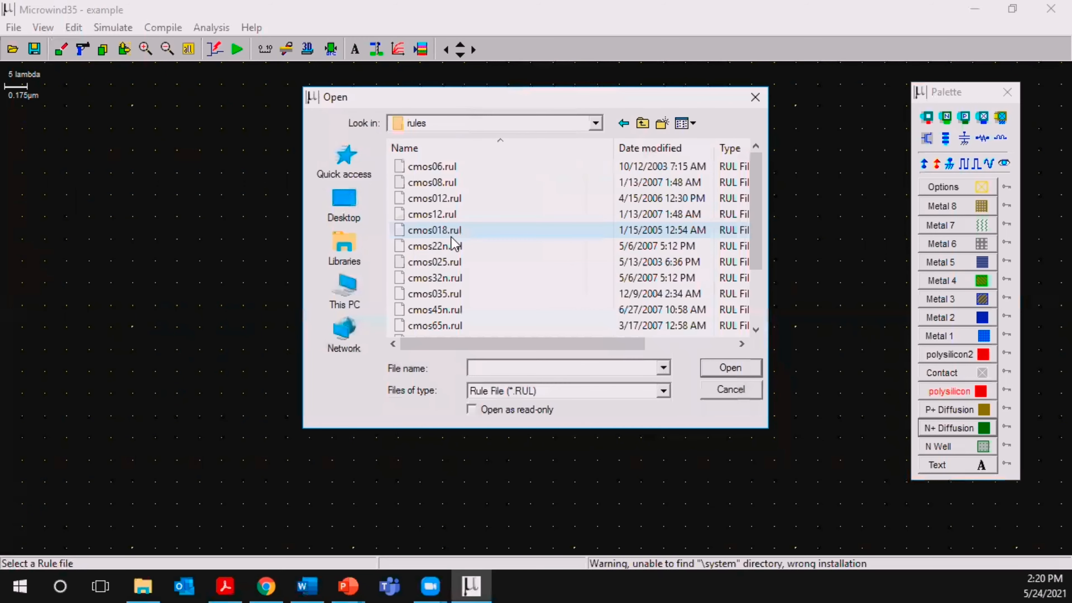
pyautogui.scroll(-1, 495, 243)
pyautogui.click(468, 264)
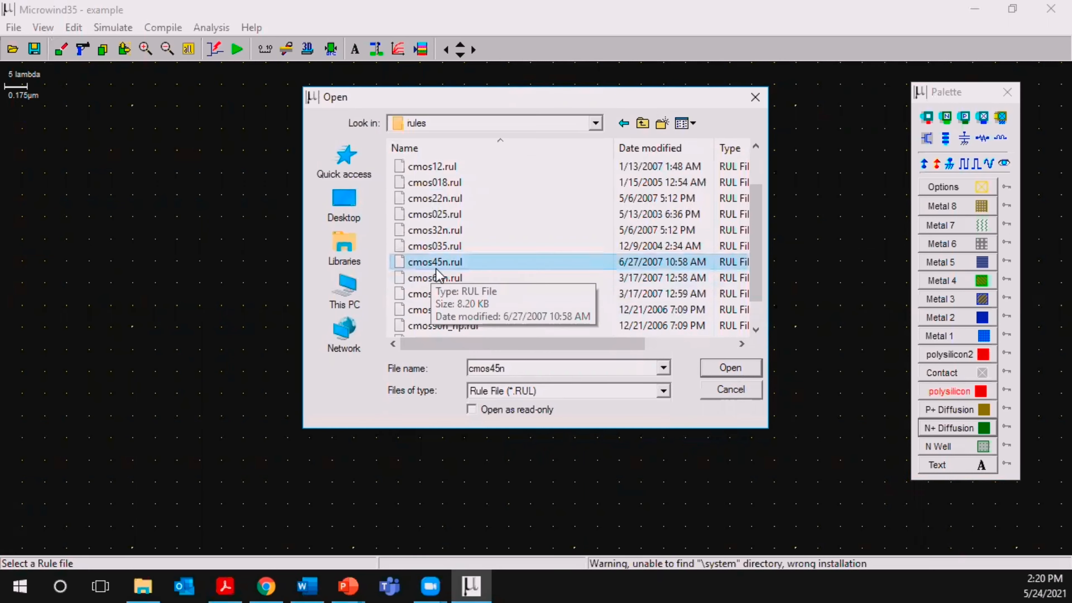
pyautogui.click(730, 368)
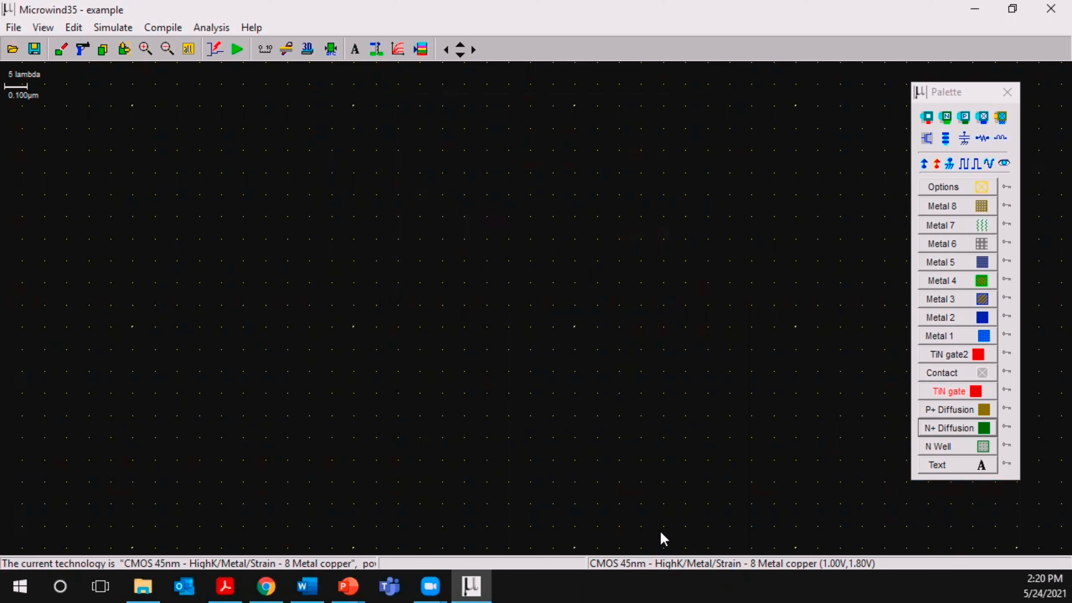
# Save the layout as inverter000 in the Experiment 8 folder of Part 2 - Embedded System Lab.
pyautogui.click(14, 28)
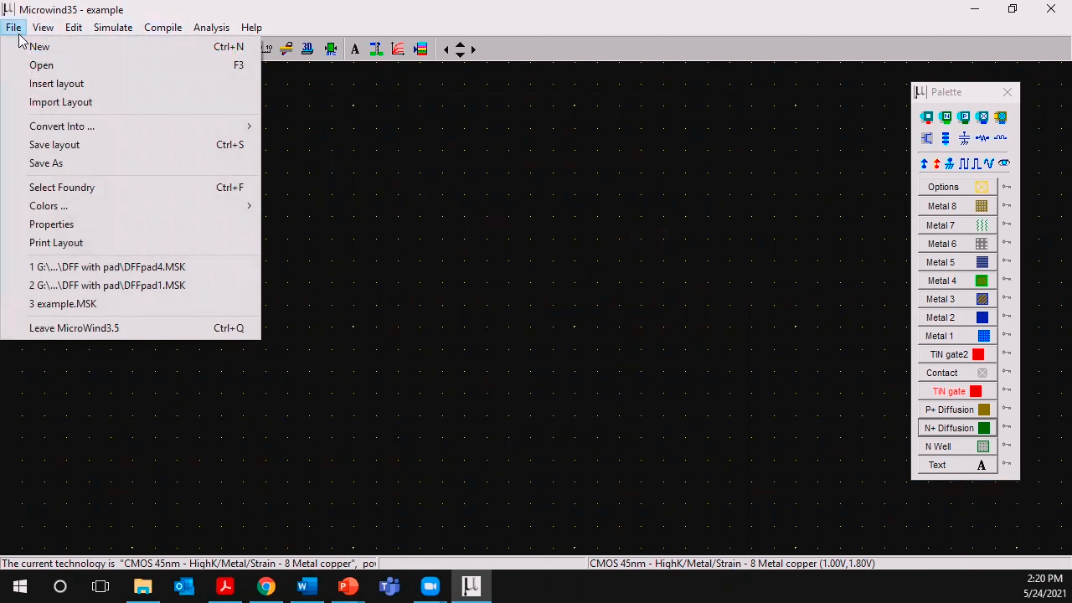
pyautogui.click(49, 163)
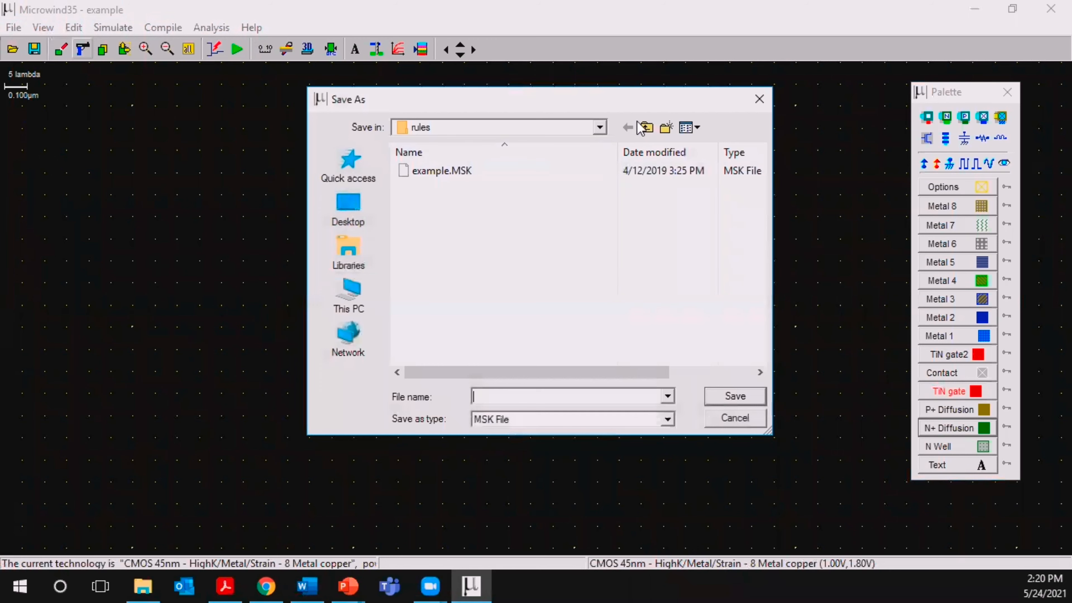
pyautogui.click(645, 128)
pyautogui.click(645, 127)
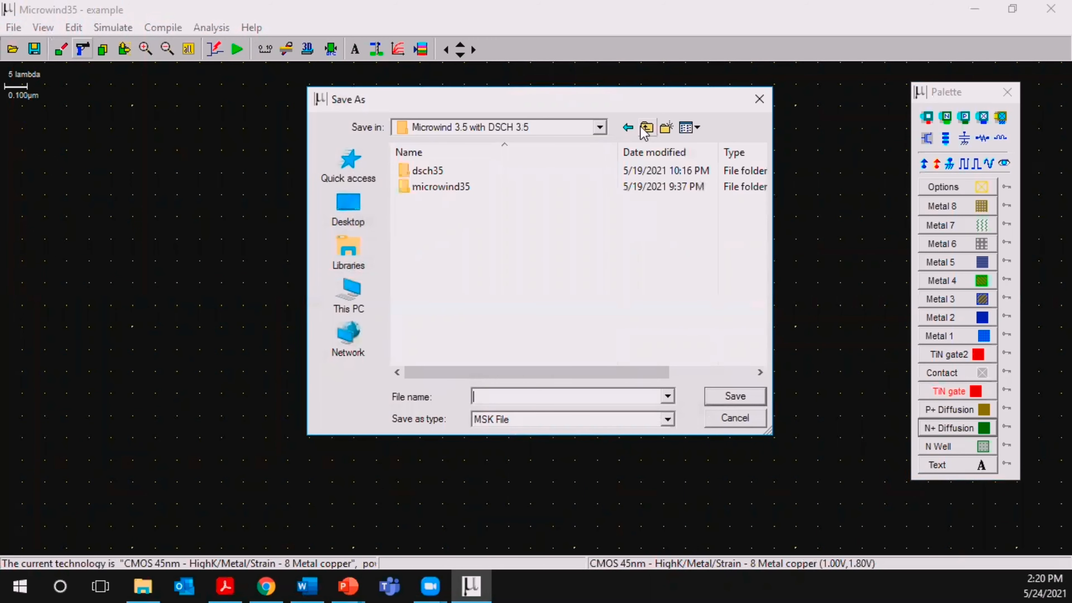
pyautogui.click(645, 128)
pyautogui.click(645, 128)
pyautogui.click(644, 127)
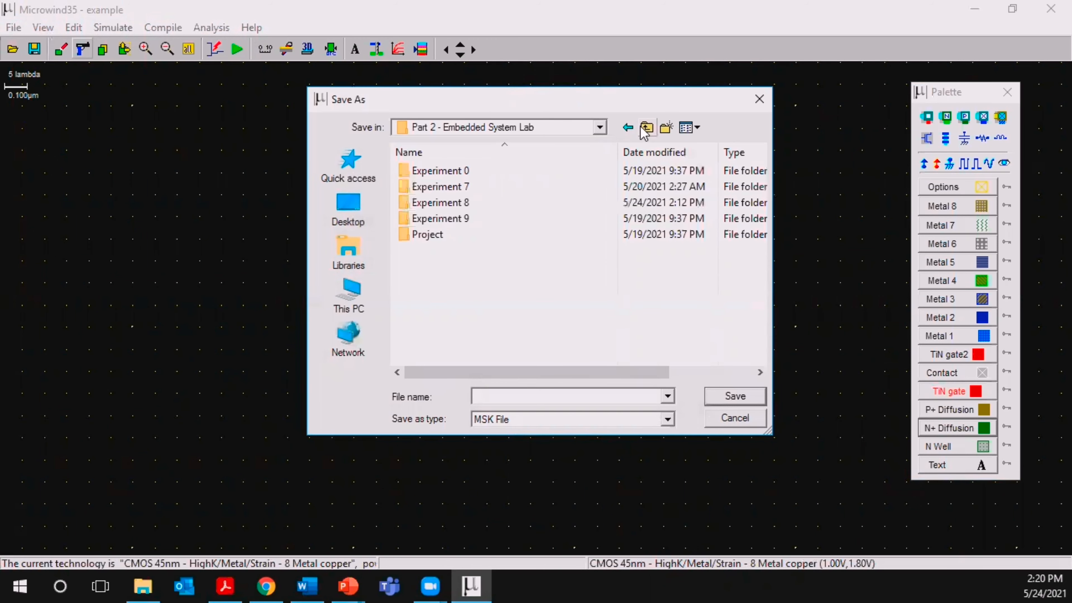
pyautogui.doubleClick(497, 202)
pyautogui.click(487, 397)
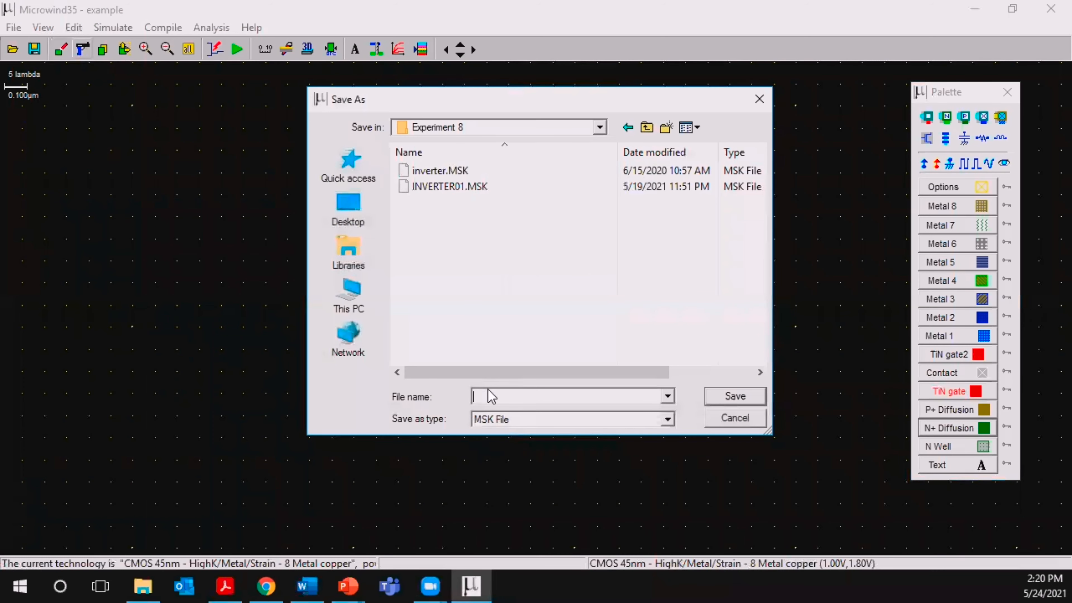
pyautogui.write('inver')
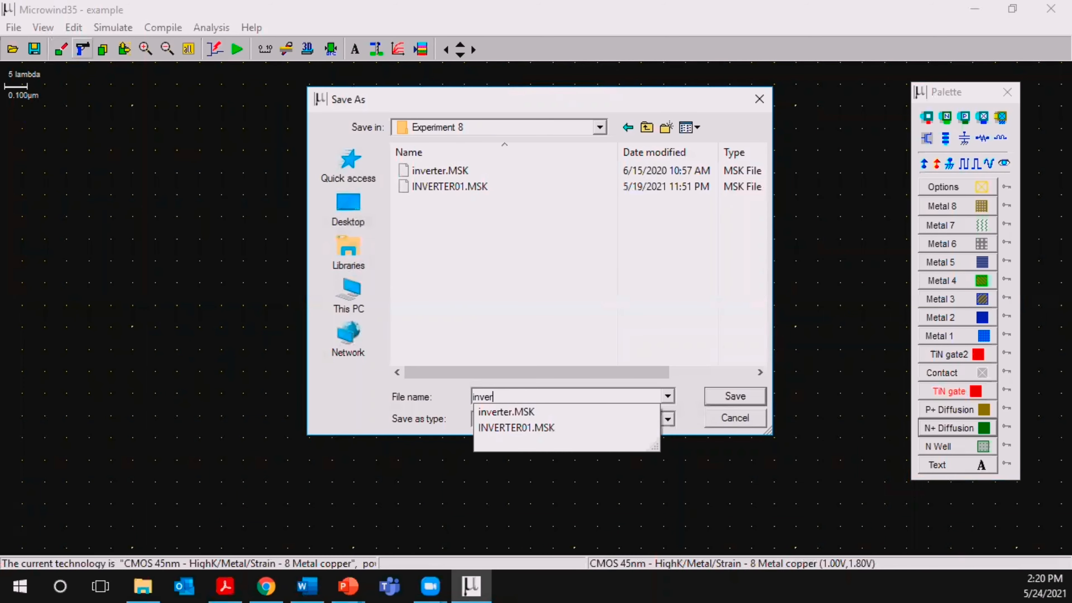
pyautogui.write('ter000')
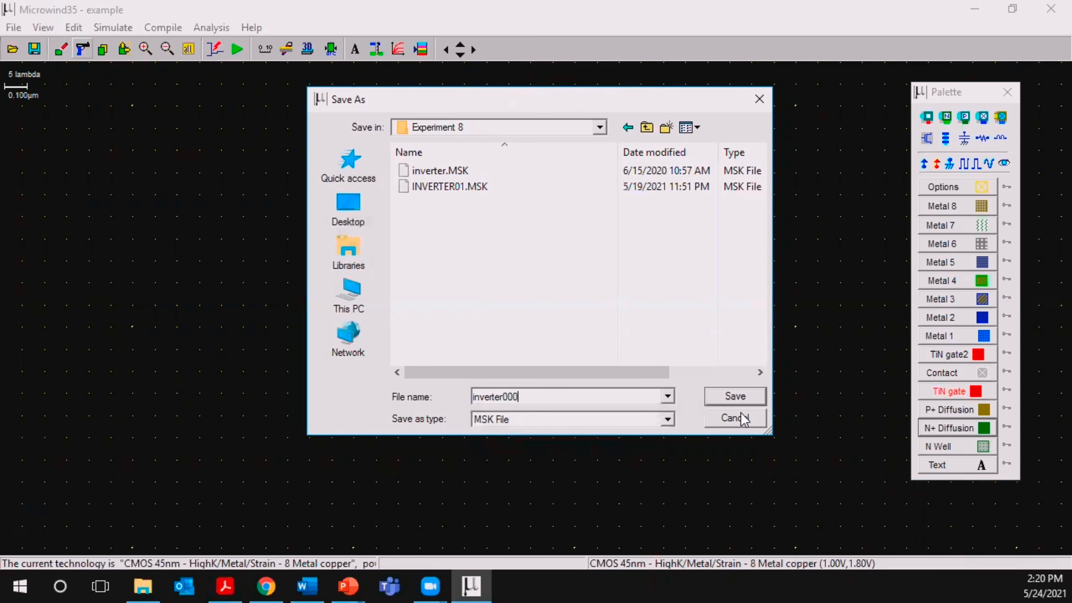
pyautogui.click(740, 400)
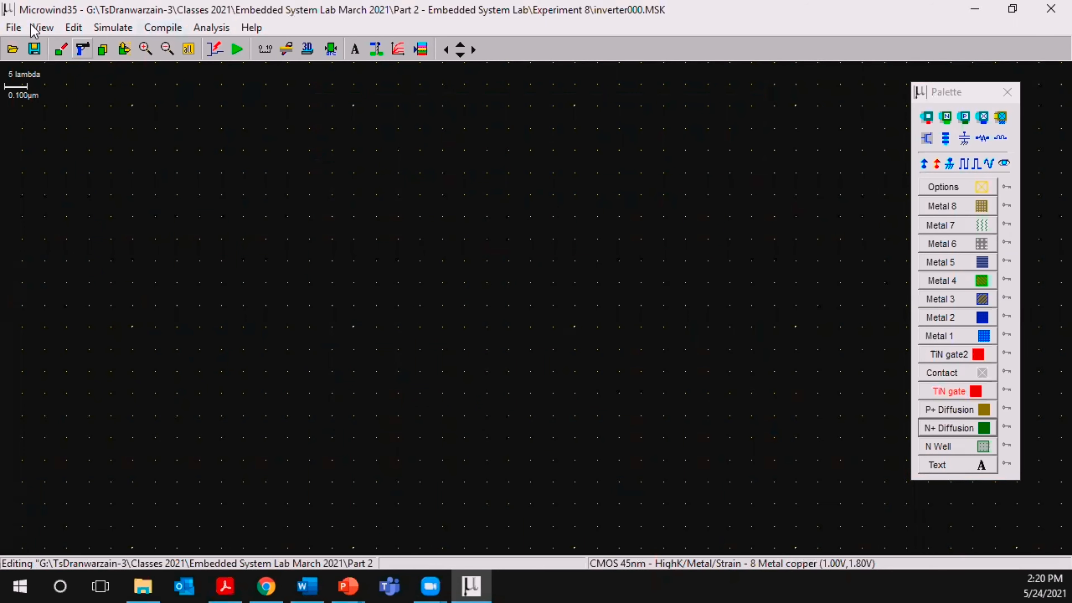
# Reopen the foundry selection to review the available rule files, and cancel without changing the technology.
pyautogui.click(13, 27)
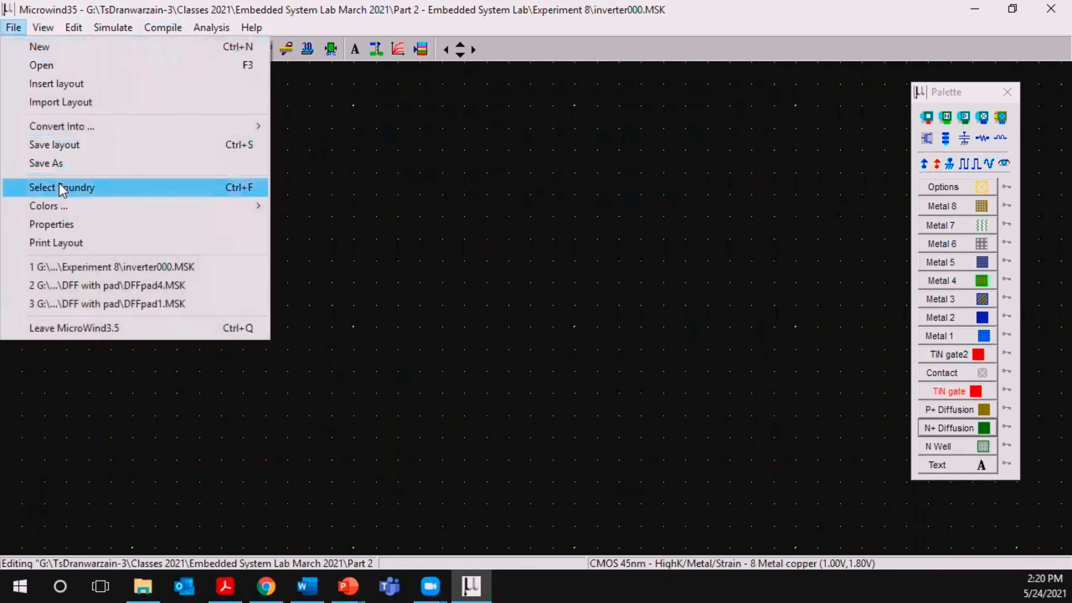
pyautogui.click(62, 187)
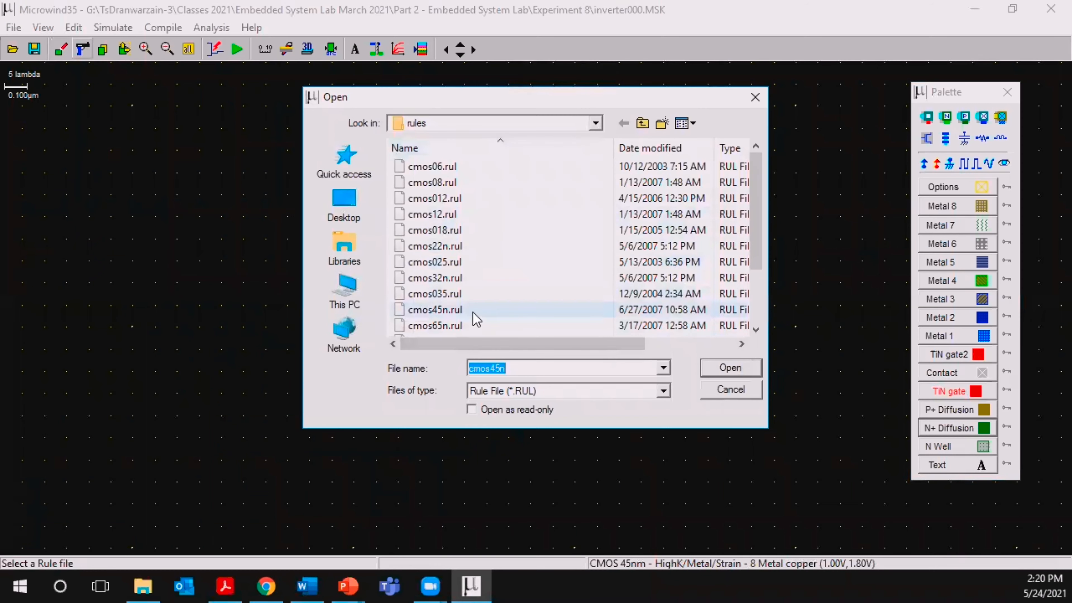
pyautogui.click(714, 395)
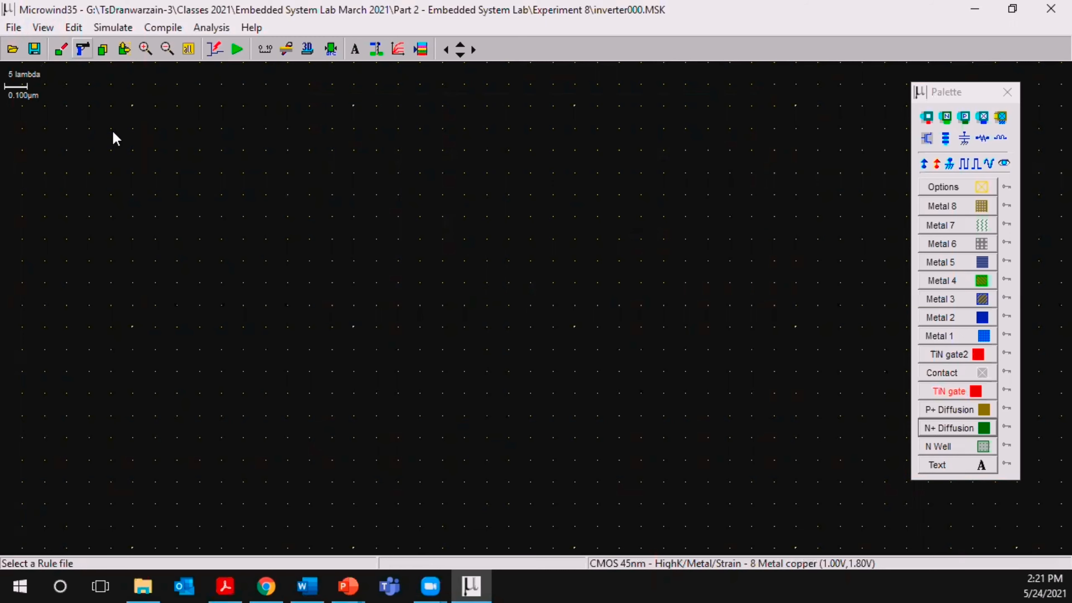
# Switch to the Word lab sheet and change the design's file name in step d to inverter000.
pyautogui.click(465, 585)
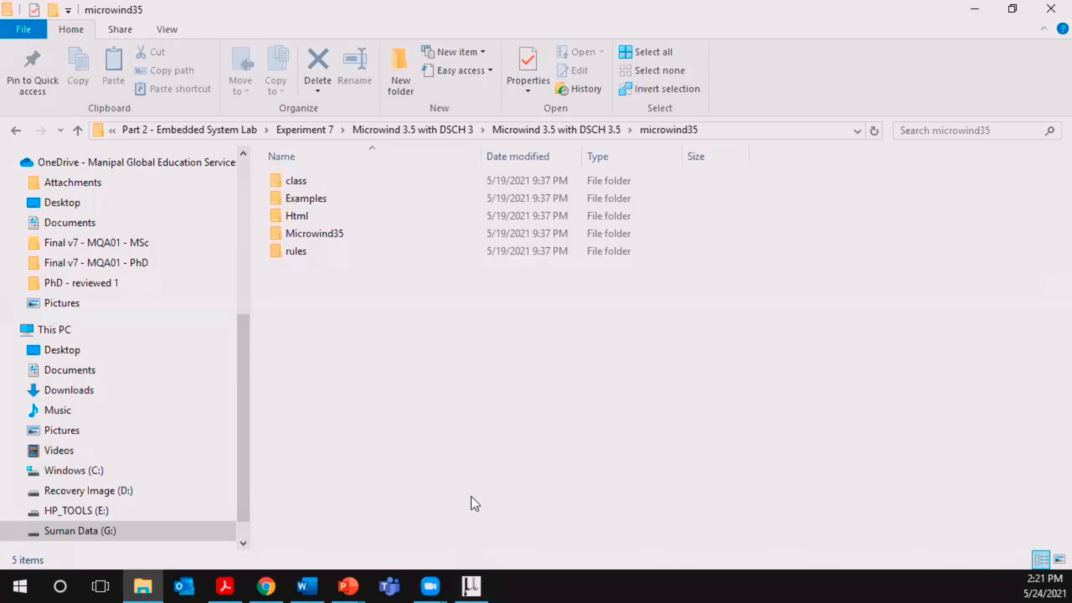
pyautogui.click(307, 585)
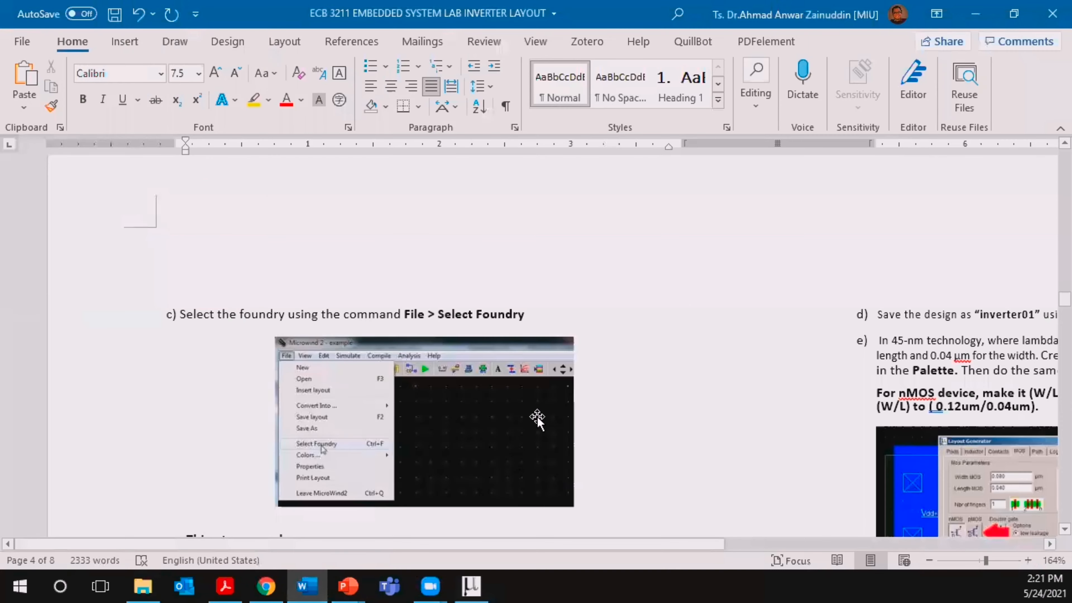
pyautogui.scroll(-5, 533, 422)
pyautogui.scroll(-5, 529, 423)
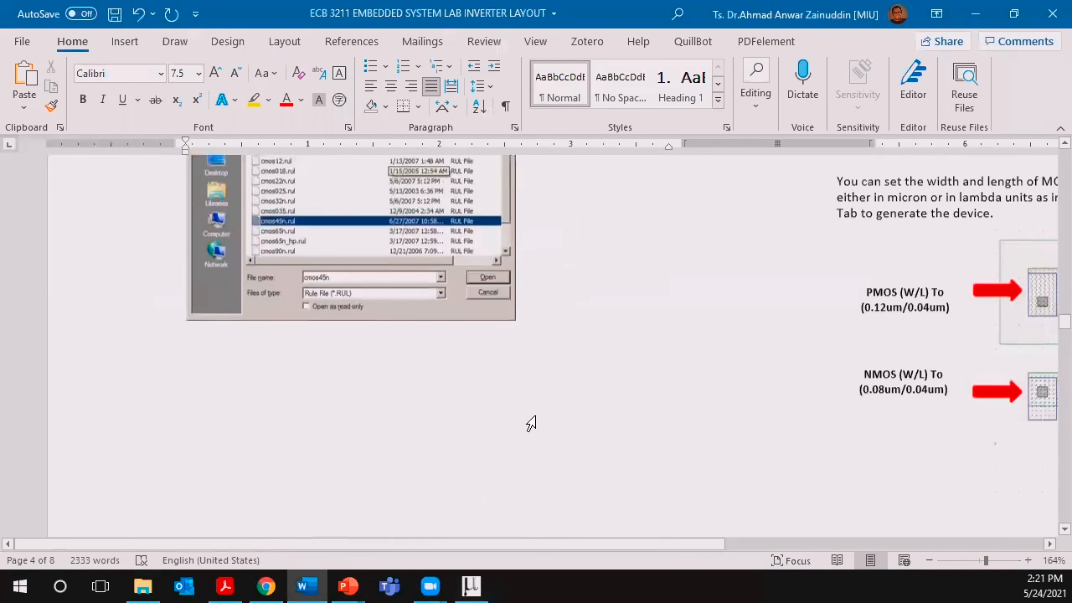
pyautogui.scroll(4, 529, 425)
pyautogui.scroll(-1, 523, 416)
pyautogui.moveTo(553, 548); pyautogui.dragTo(861, 548)
pyautogui.scroll(6, 835, 414)
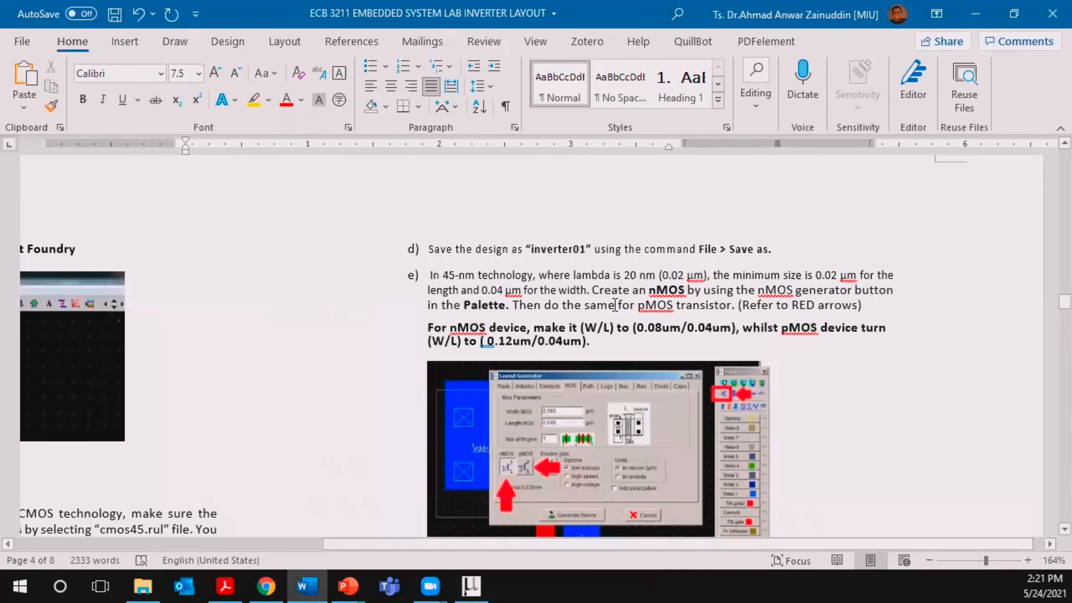
pyautogui.click(587, 249)
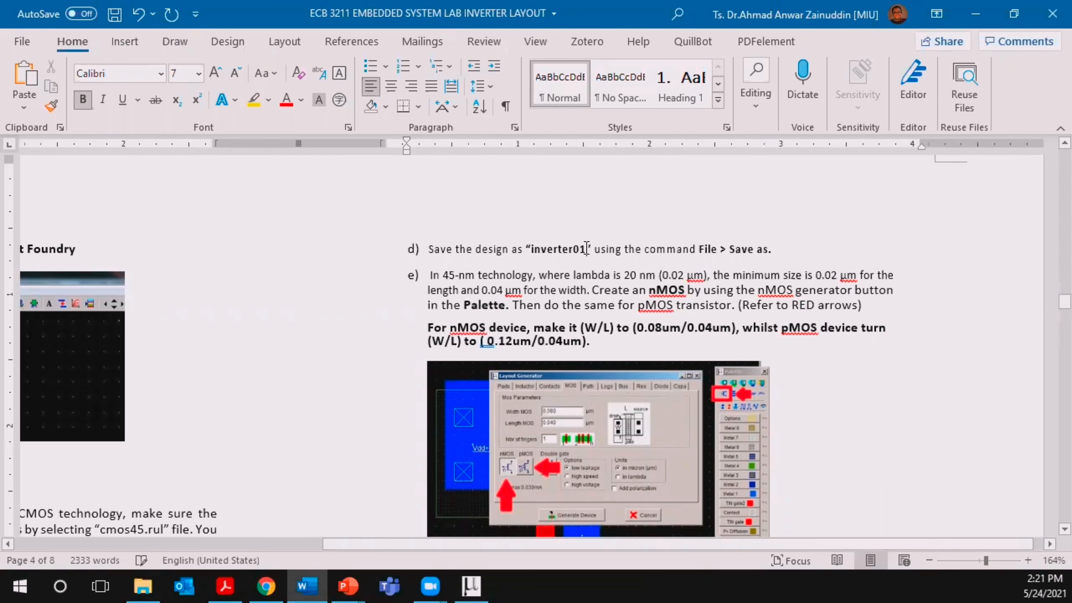
pyautogui.press('BackSpace')
pyautogui.write('00')
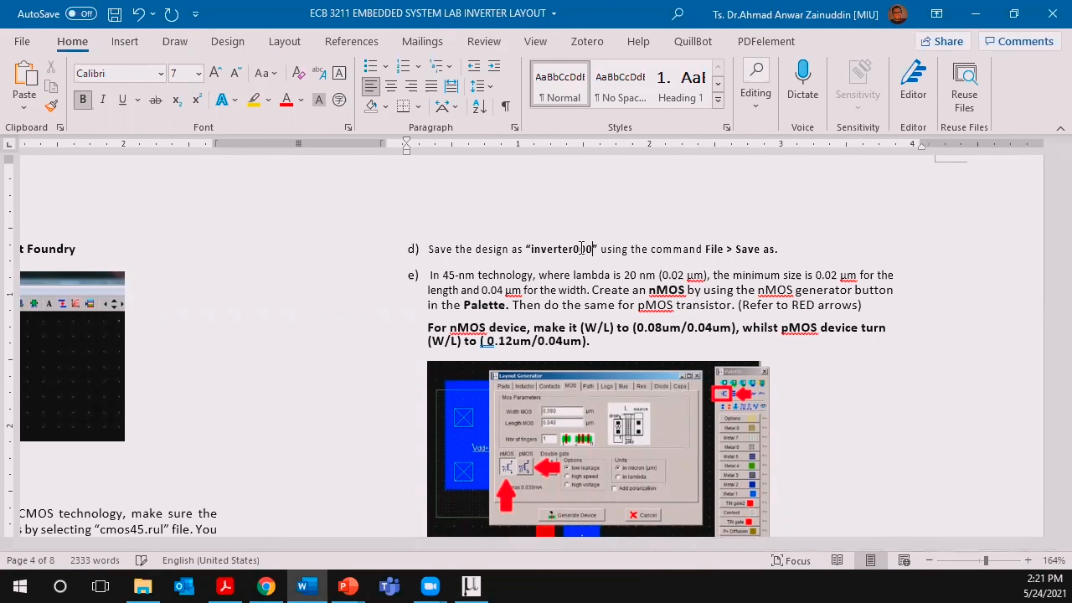
pyautogui.click(755, 288)
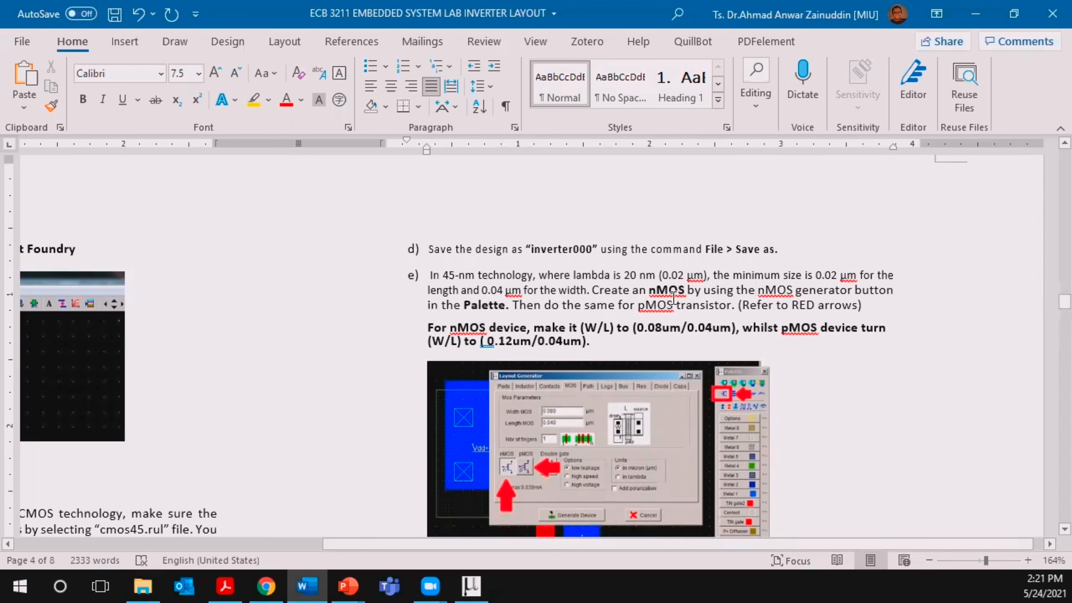
# Mark the nMOS generator instruction in step e of the lab sheet, switch to Microwind and open the layout generator for an nMOS device.
pyautogui.moveTo(649, 290); pyautogui.dragTo(506, 305)
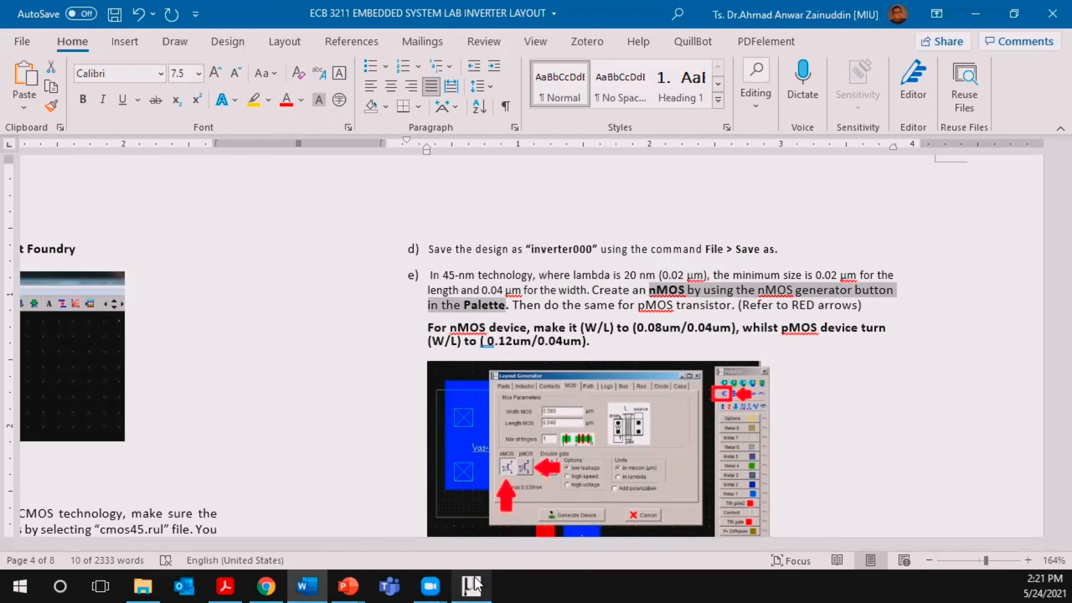
pyautogui.click(471, 586)
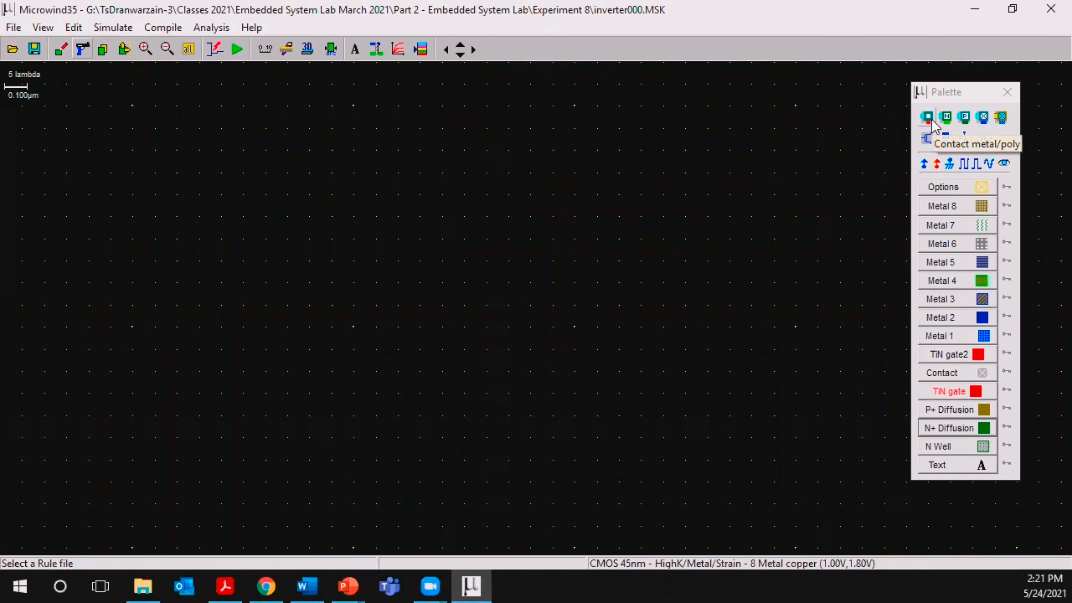
pyautogui.click(76, 29)
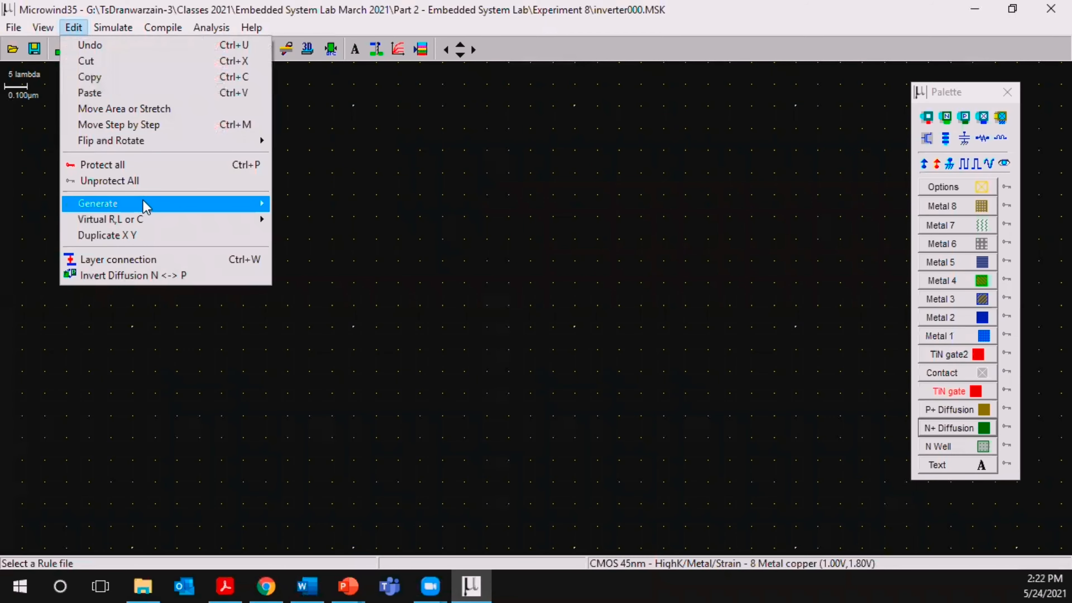
pyautogui.moveTo(144, 205)
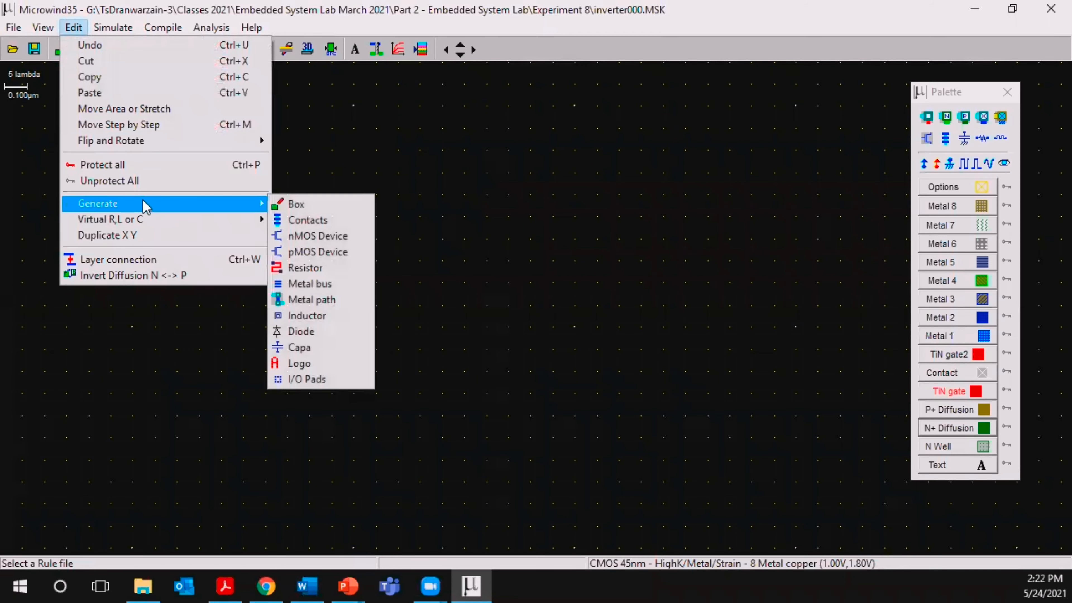
pyautogui.click(344, 239)
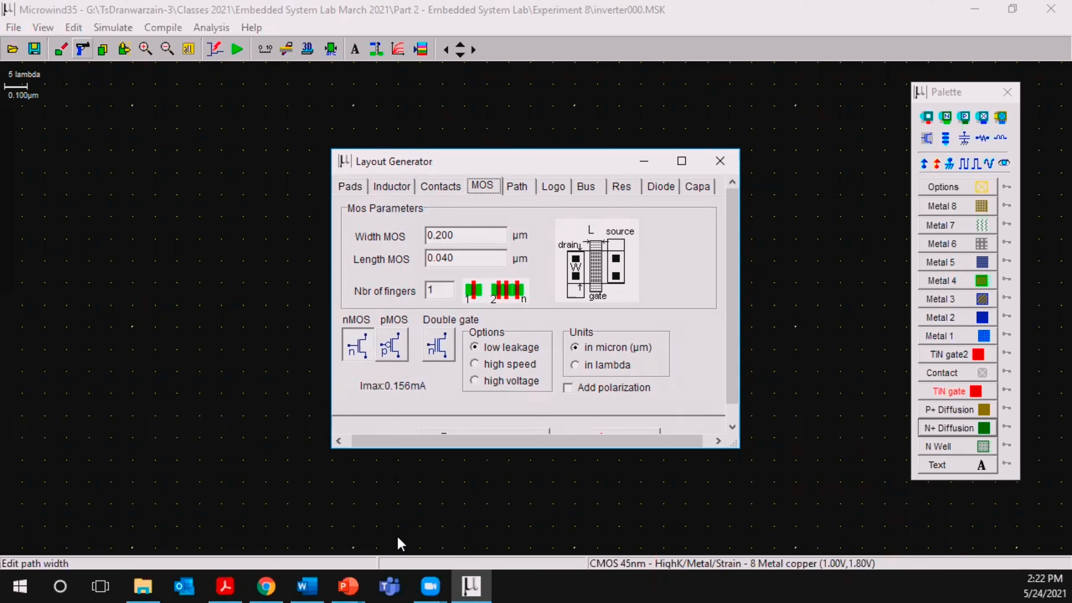
# Switch to the Word lab sheet and read section f on the well tap and substrate tap, including its cross-section figure and contact instructions.
pyautogui.click(299, 585)
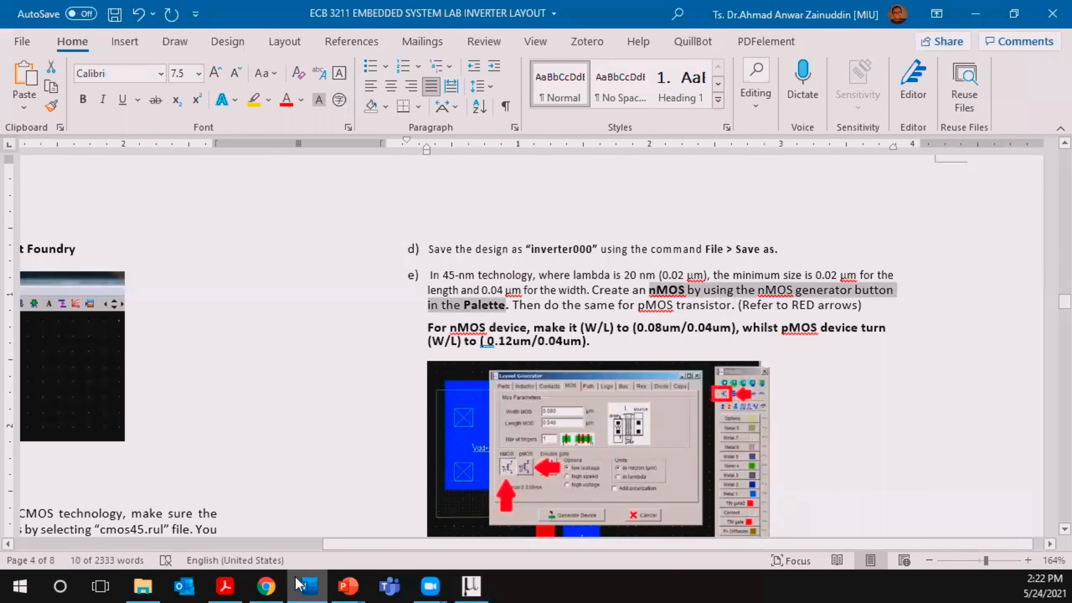
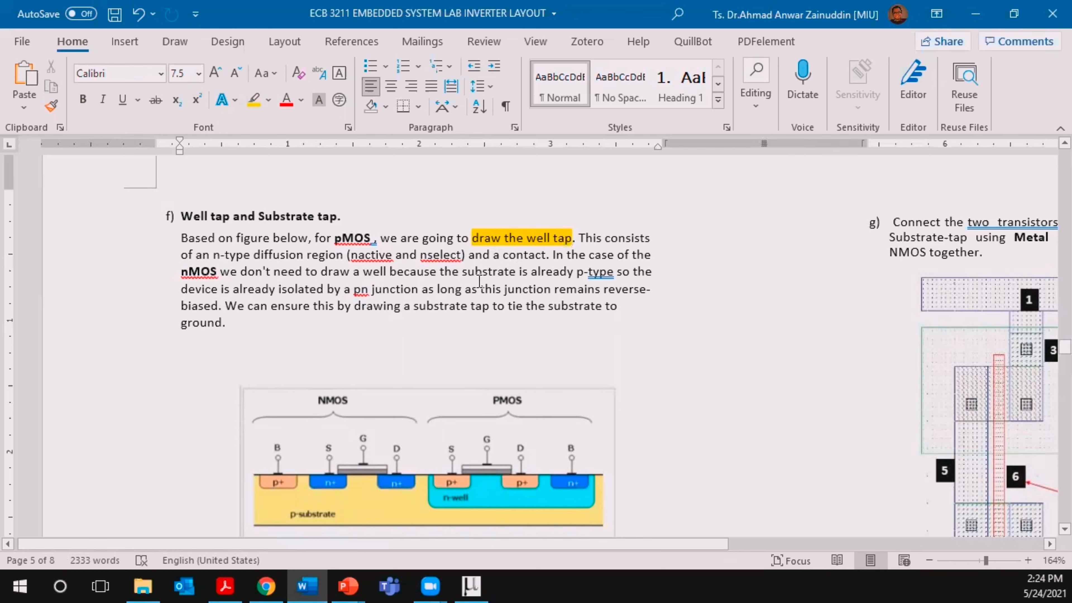
pyautogui.moveTo(576, 272); pyautogui.dragTo(608, 273)
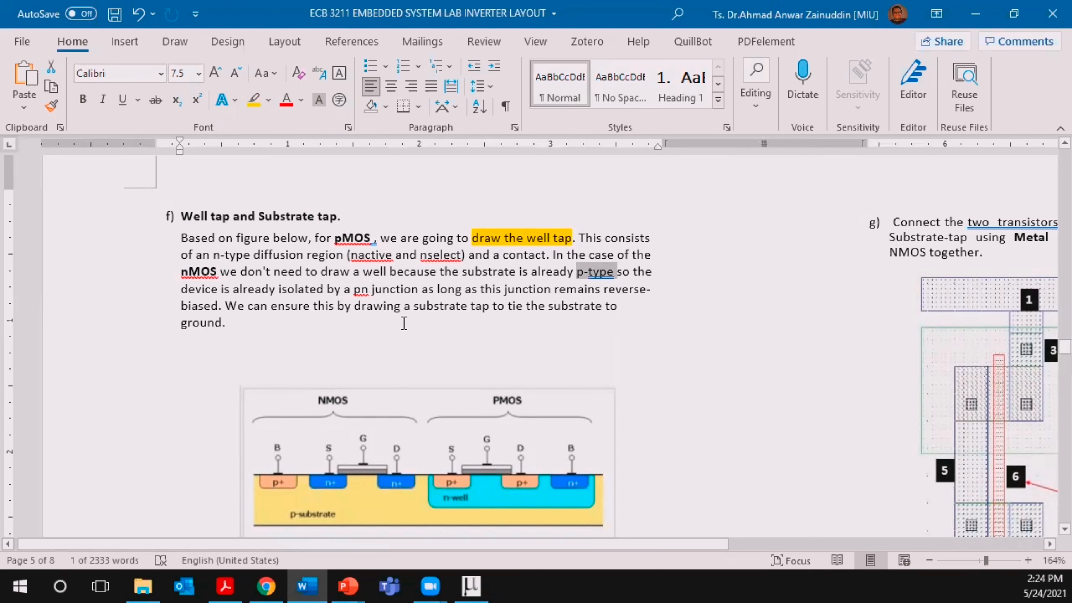
pyautogui.scroll(-2, 404, 323)
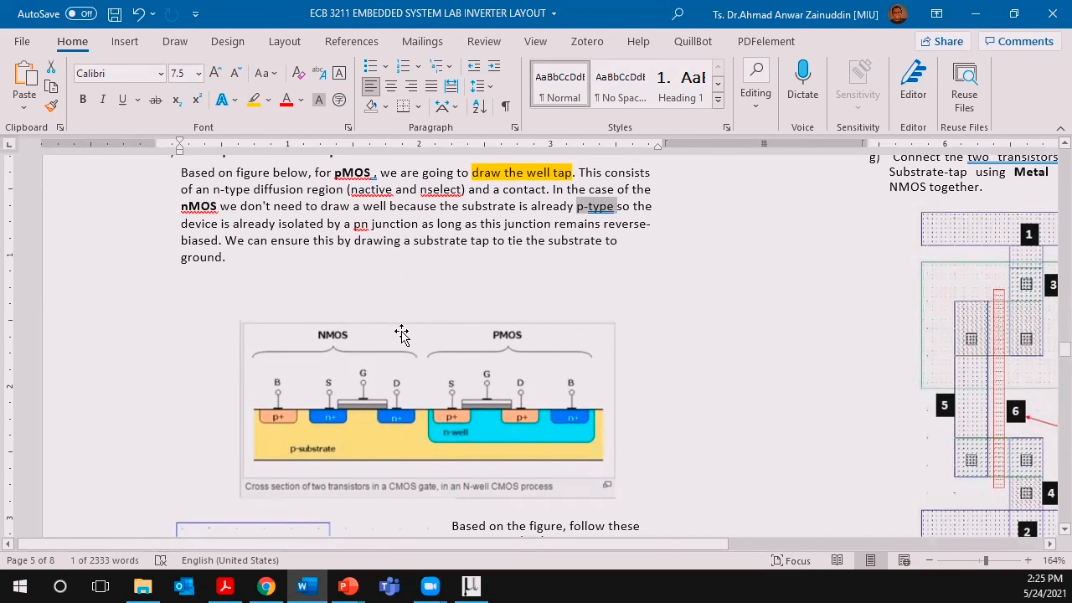
pyautogui.scroll(-2, 402, 335)
pyautogui.scroll(2, 400, 333)
pyautogui.scroll(-4, 397, 330)
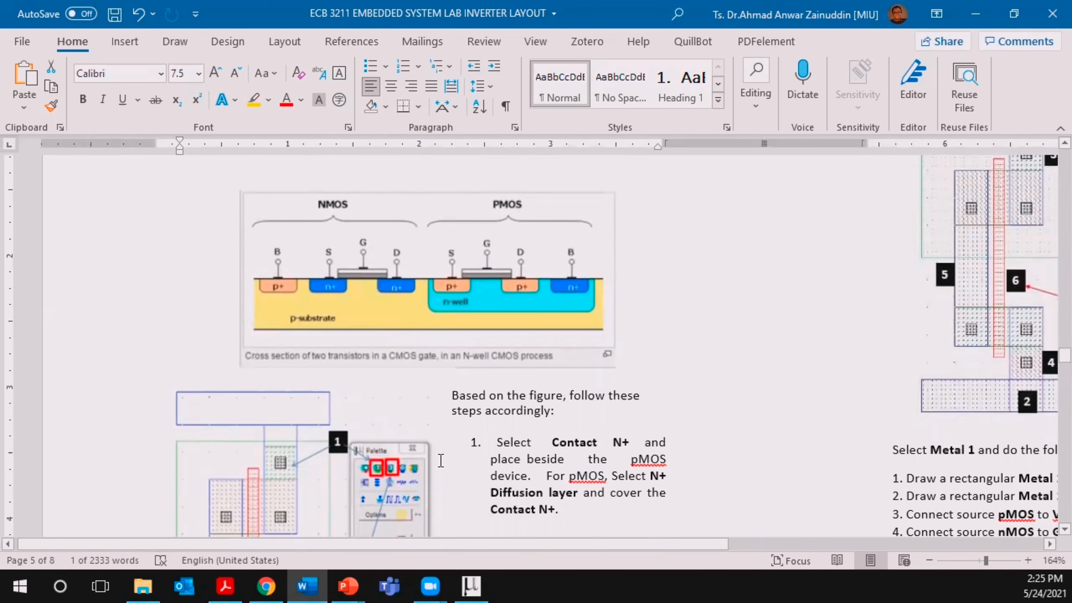
pyautogui.scroll(10, 438, 486)
pyautogui.scroll(-2, 439, 445)
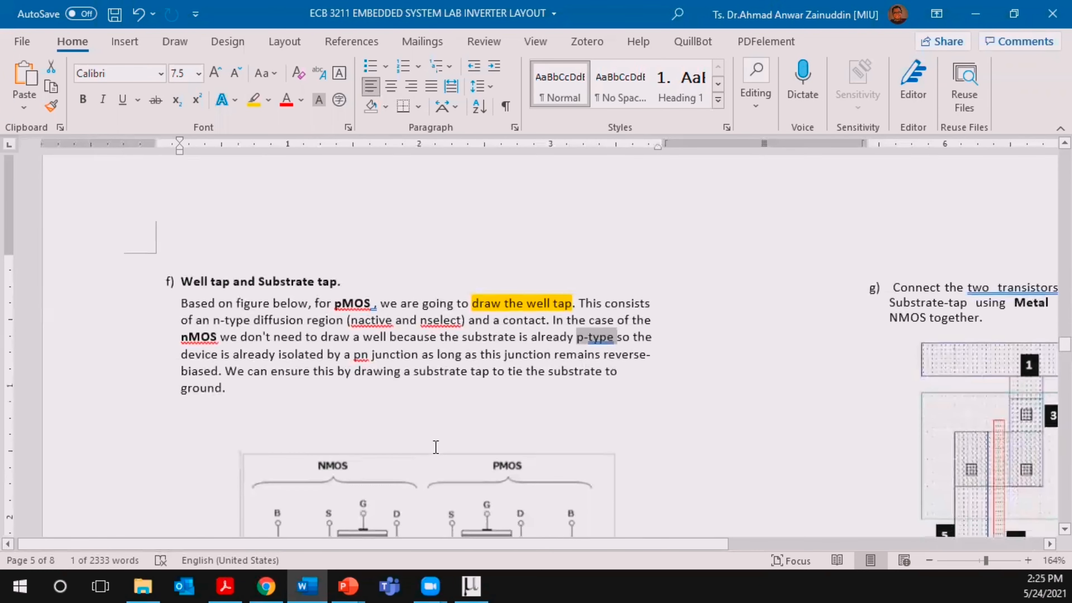
pyautogui.scroll(-4, 436, 447)
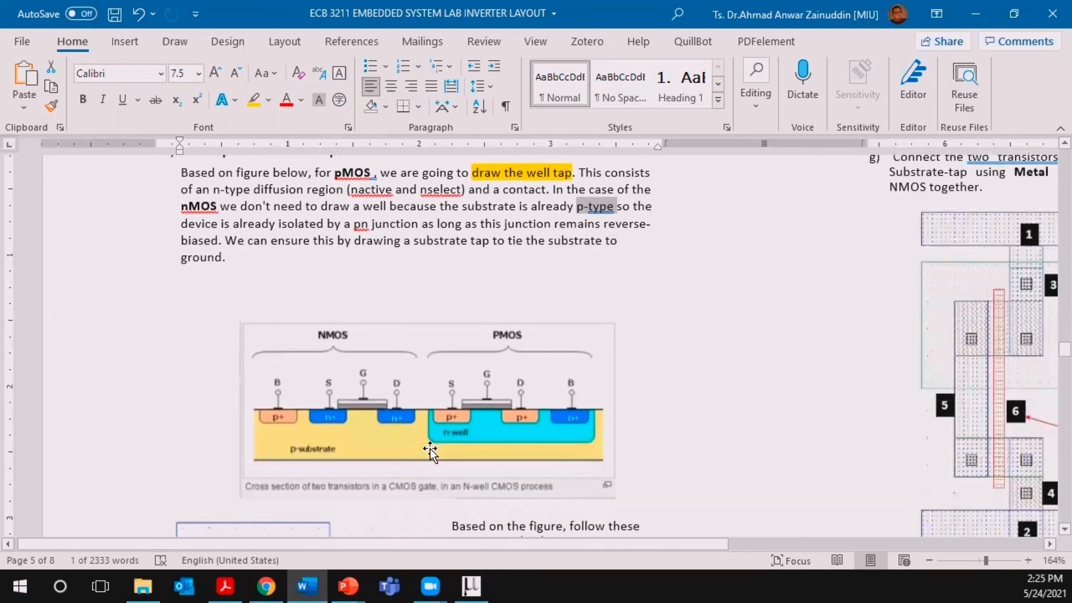
pyautogui.scroll(-6, 431, 451)
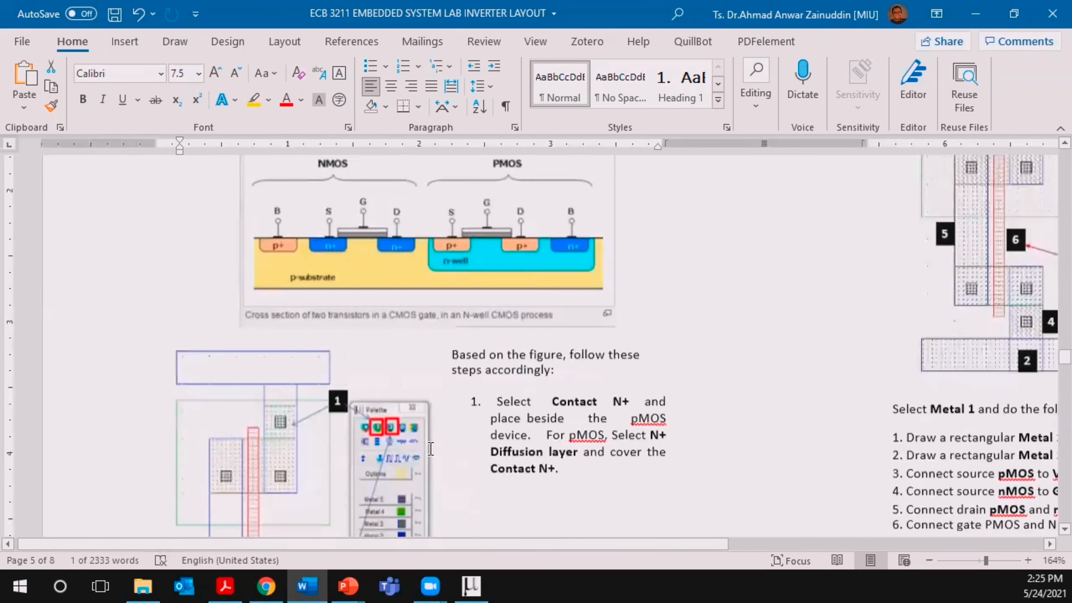
pyautogui.scroll(-4, 431, 449)
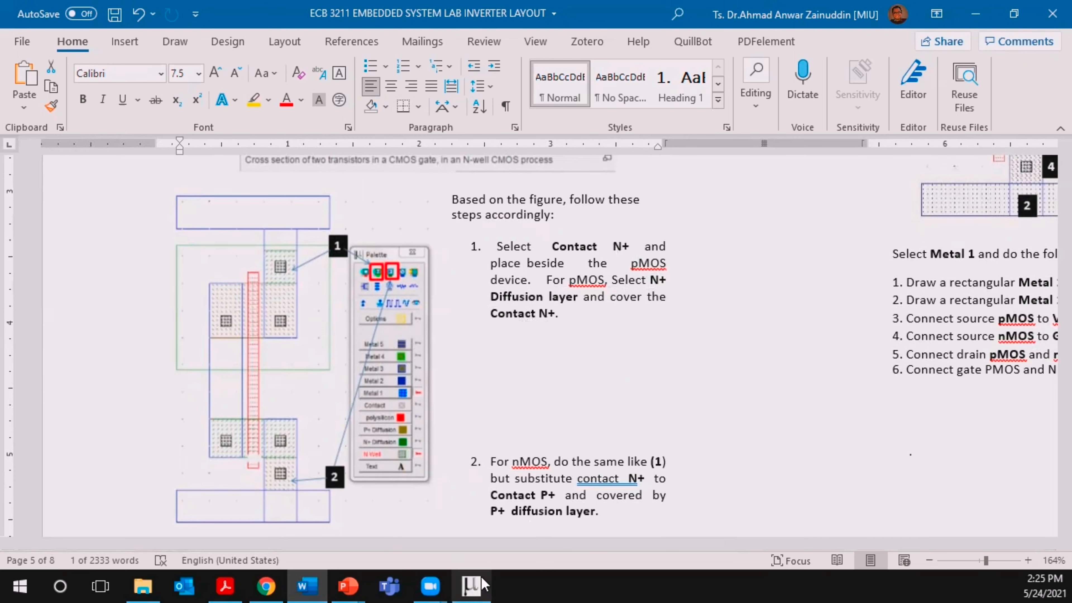
# Switch to Microwind and place an N+ diffusion contact above the pMOS device, aligned with its left contact.
pyautogui.click(477, 582)
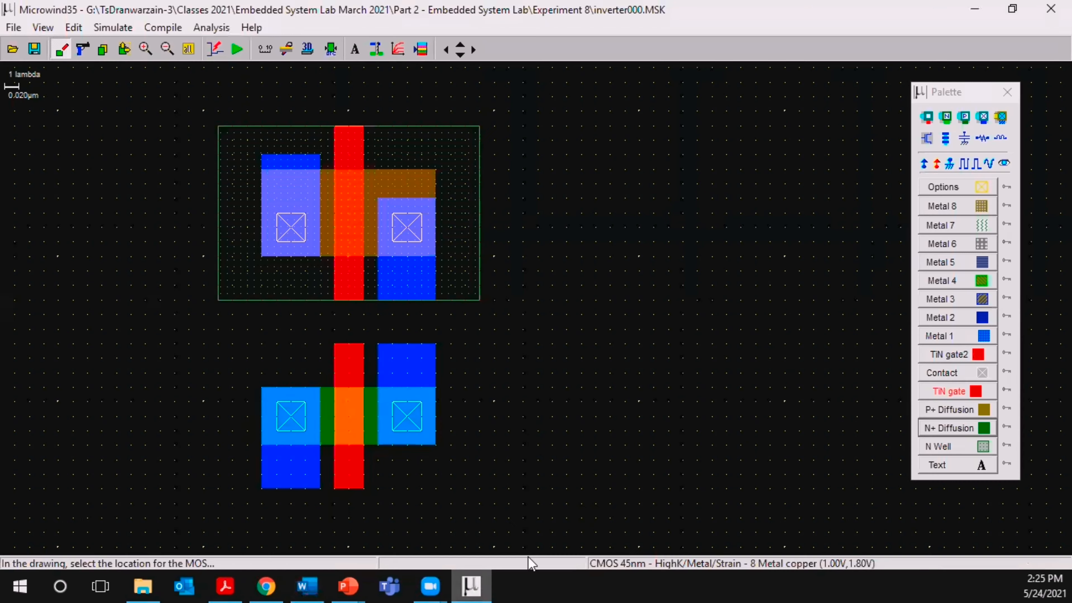
pyautogui.click(946, 120)
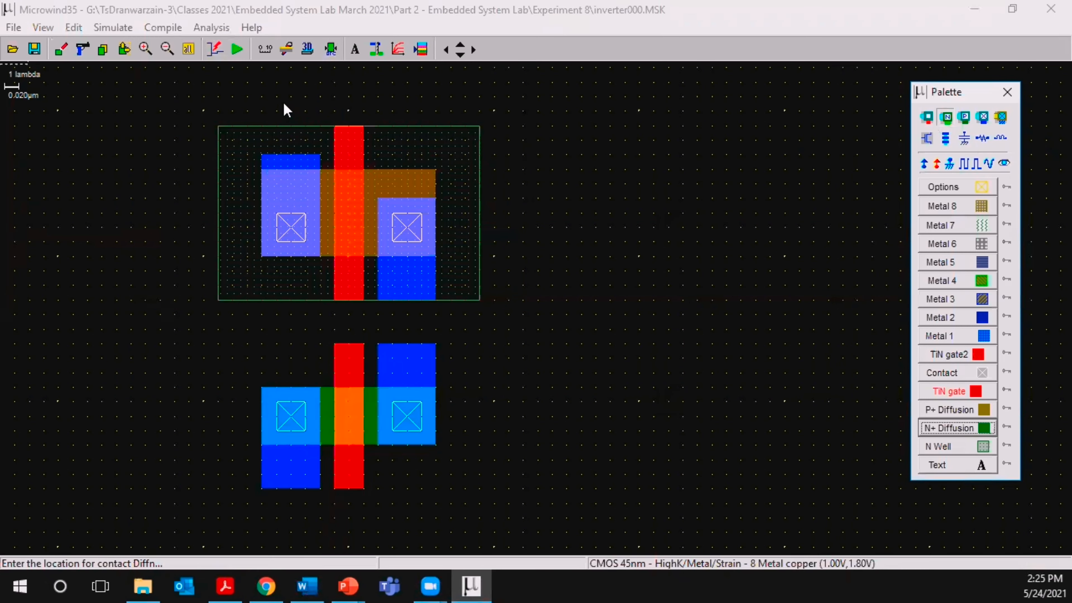
pyautogui.click(292, 87)
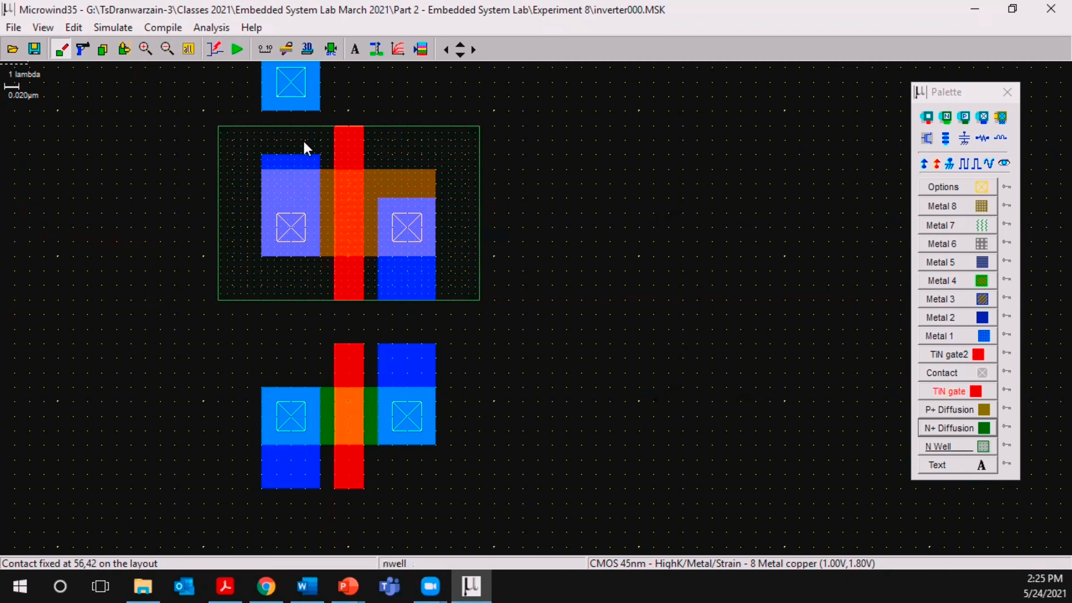
# Protect the N+ Diffusion, P+ Diffusion, Metal 1 and N Well layers from editing.
pyautogui.click(1006, 429)
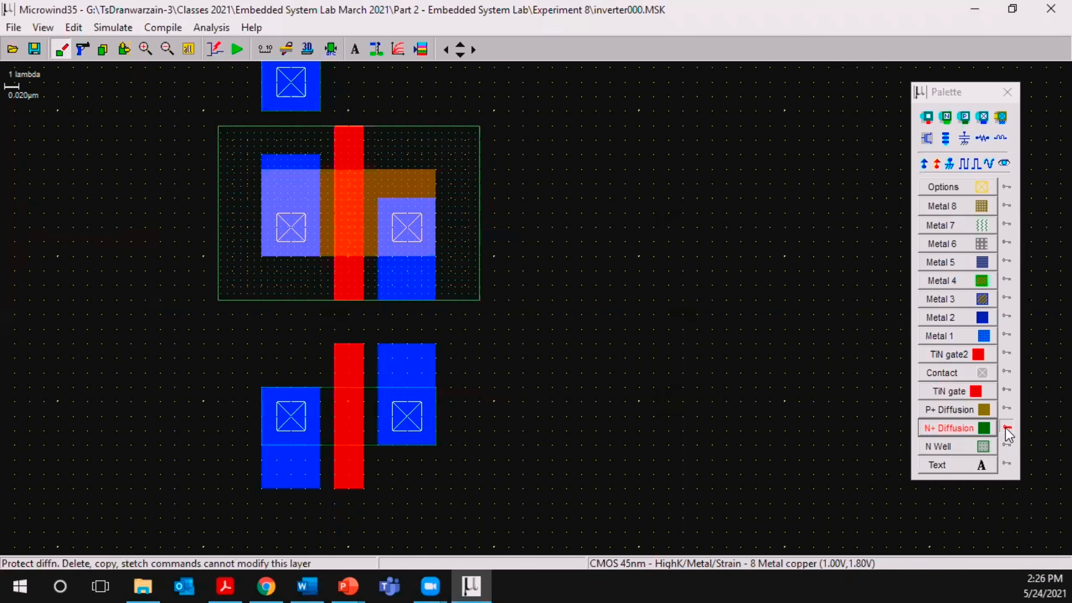
pyautogui.click(1008, 412)
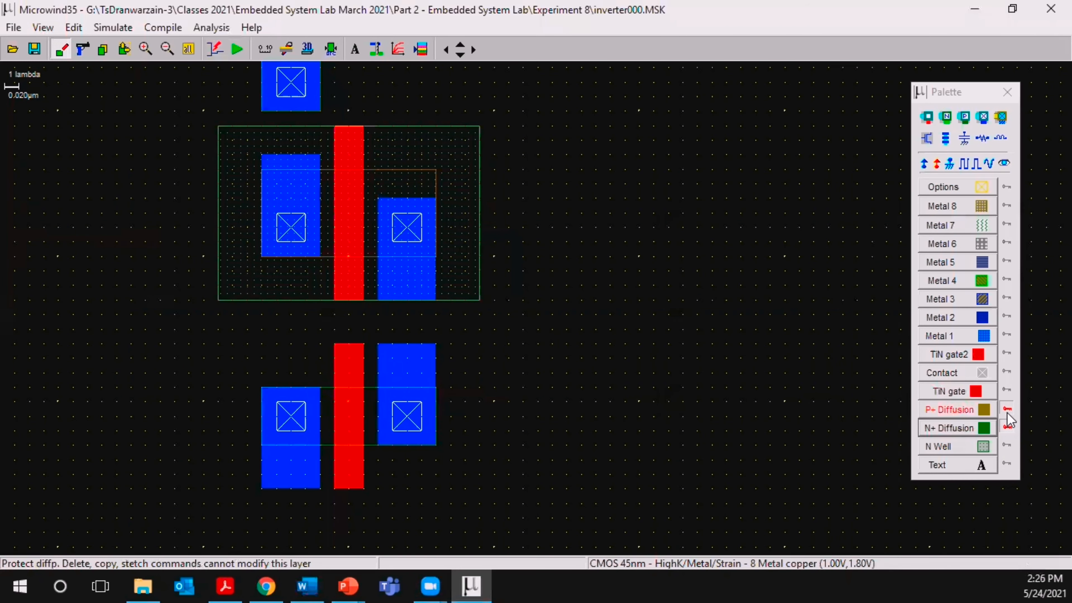
pyautogui.click(1007, 336)
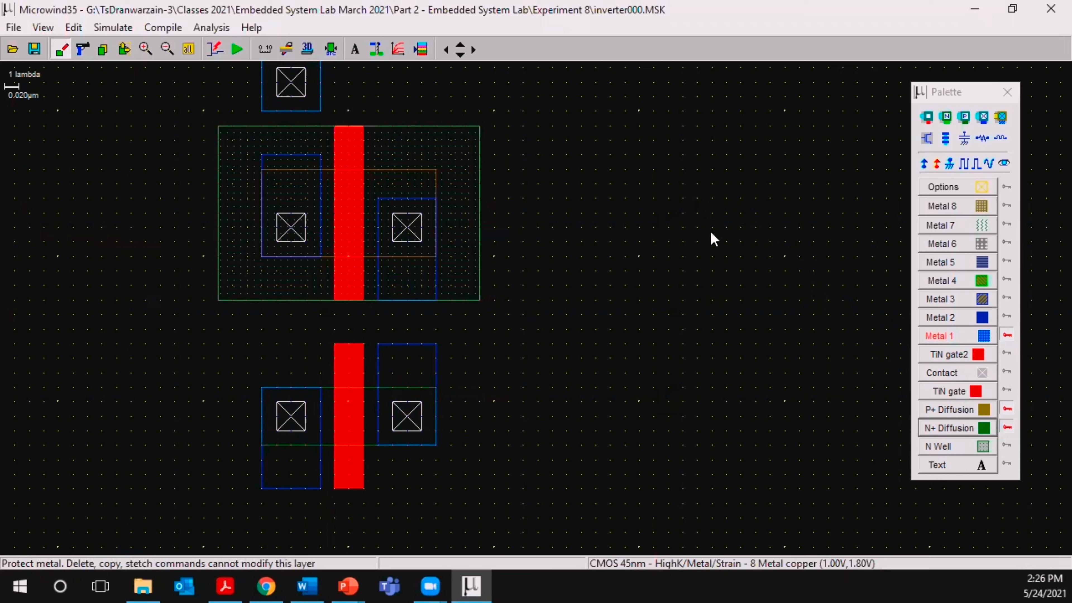
pyautogui.click(1007, 446)
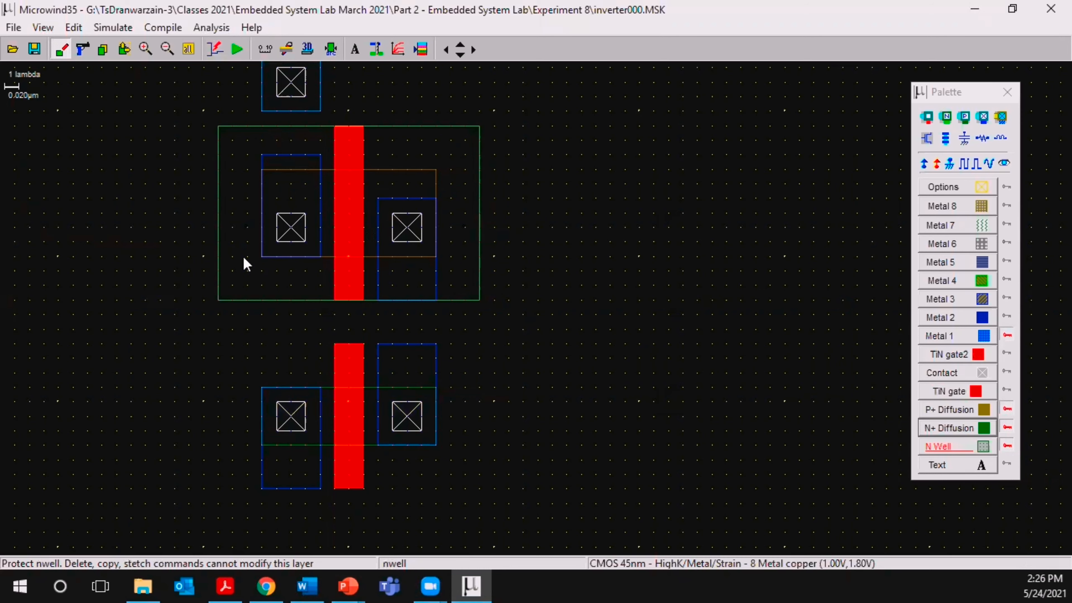
# Unprotect the N+ Diffusion and N Well layers, and stretch the pMOS n-well upward over the N+ contact to 0.360 x 0.380 µm.
pyautogui.click(1008, 427)
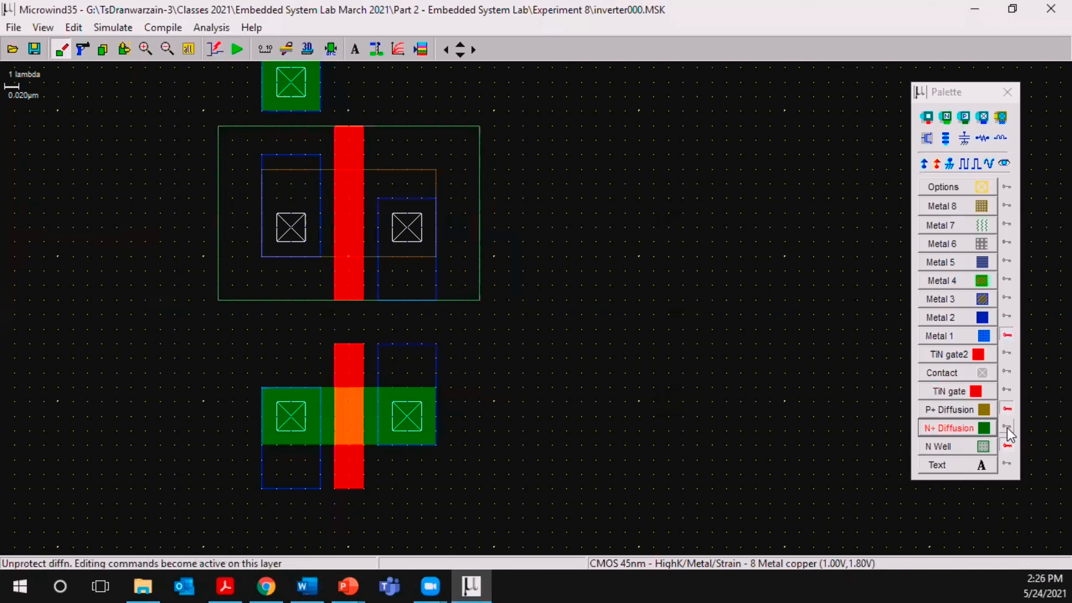
pyautogui.click(123, 53)
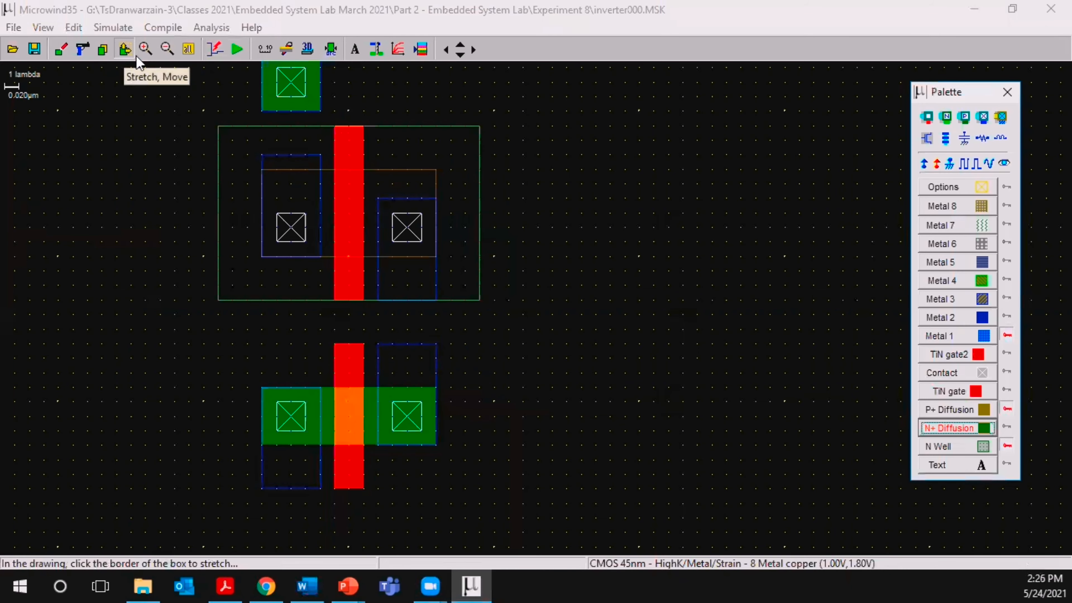
pyautogui.click(163, 57)
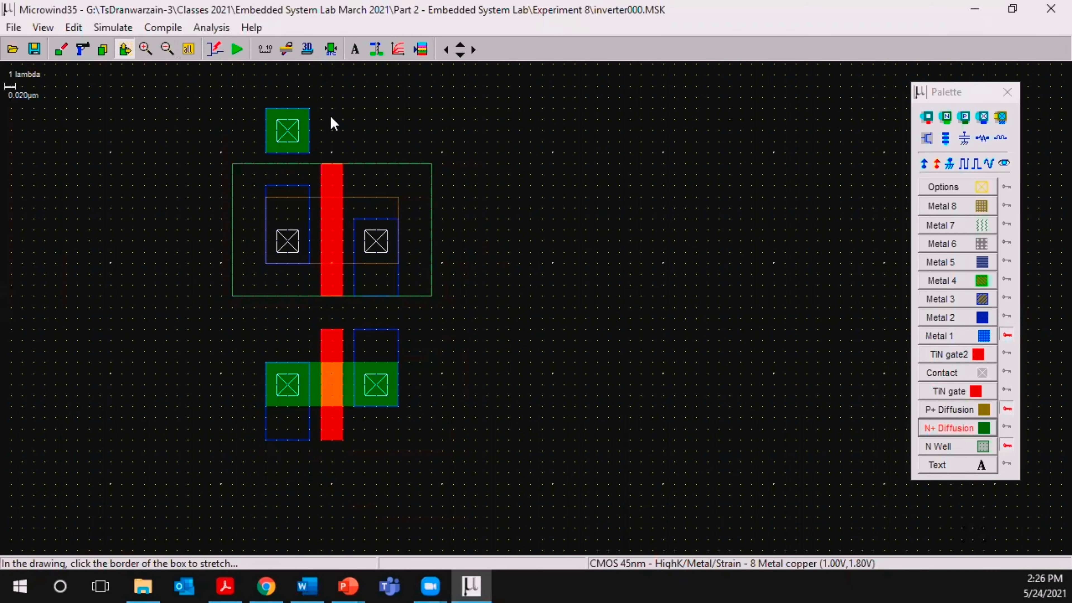
pyautogui.click(371, 161)
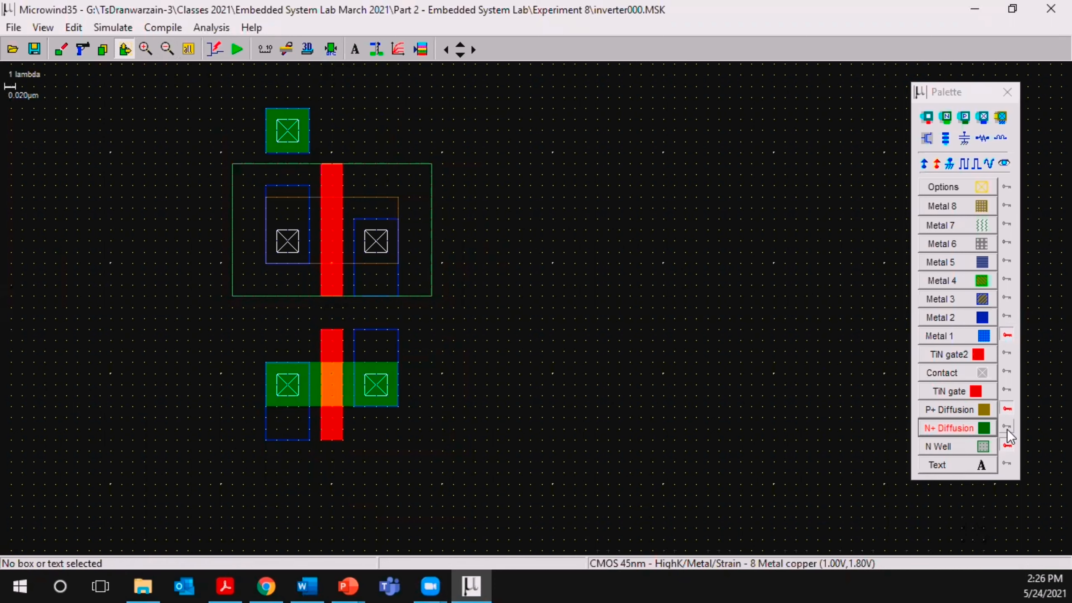
pyautogui.click(1007, 447)
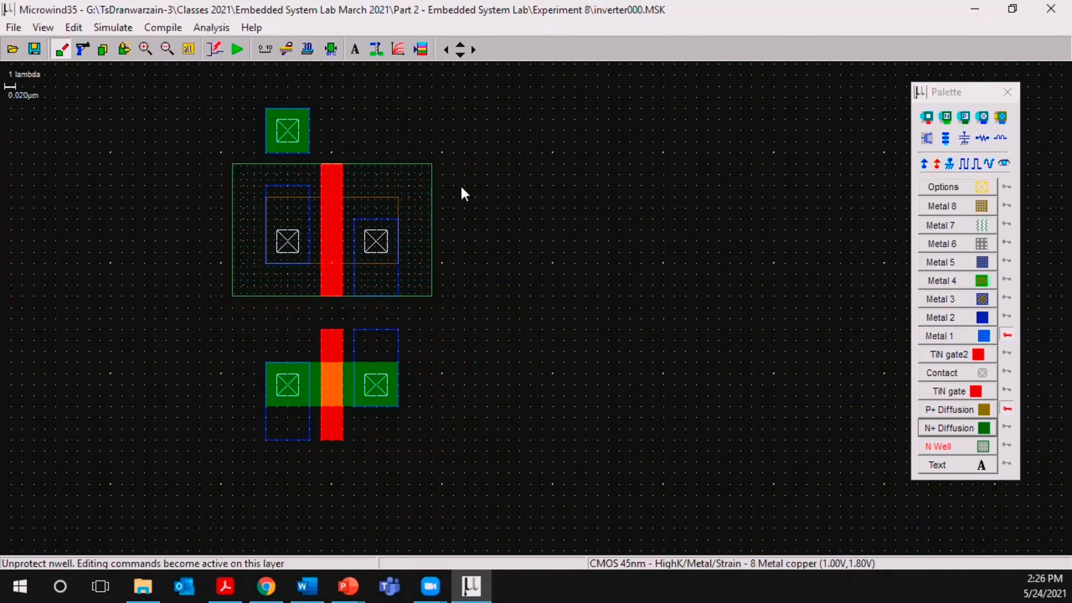
pyautogui.click(124, 49)
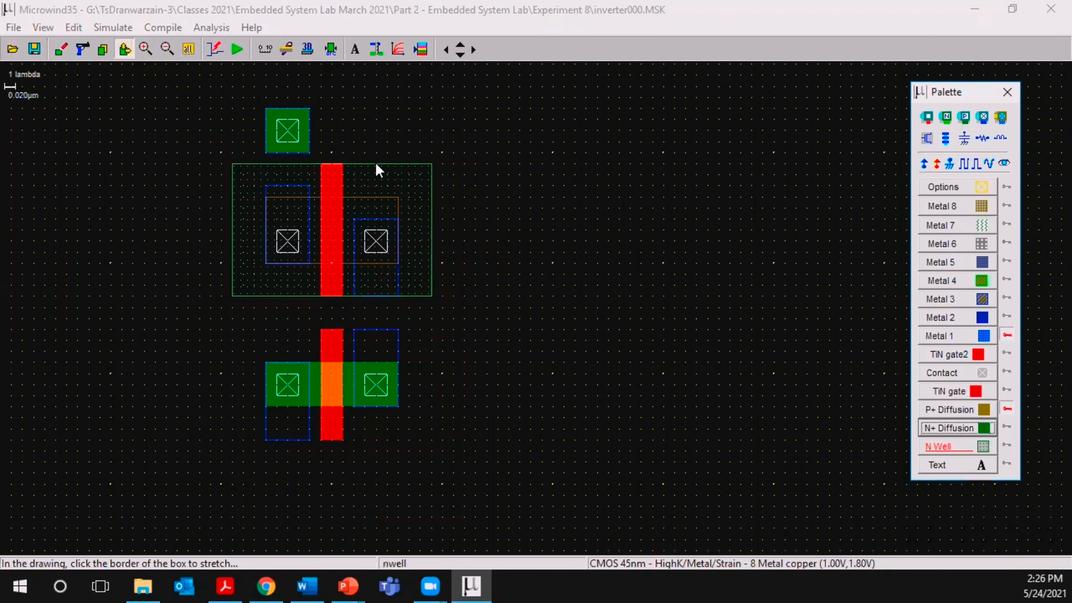
pyautogui.moveTo(376, 164); pyautogui.dragTo(384, 88)
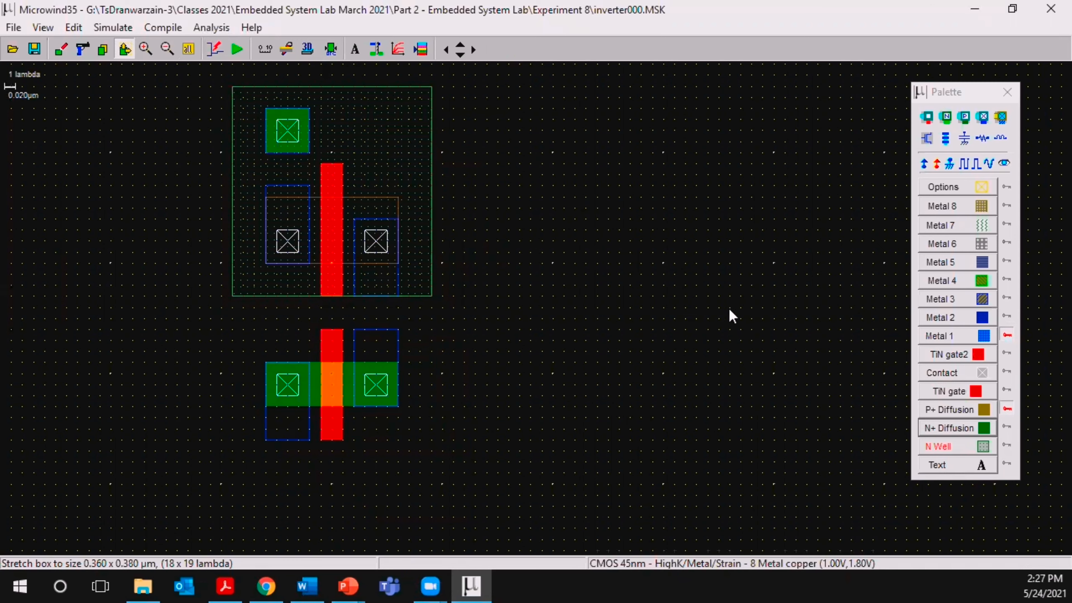
# Unprotect the Metal 1 layer and protect the N Well and N+ Diffusion layers.
pyautogui.click(1007, 338)
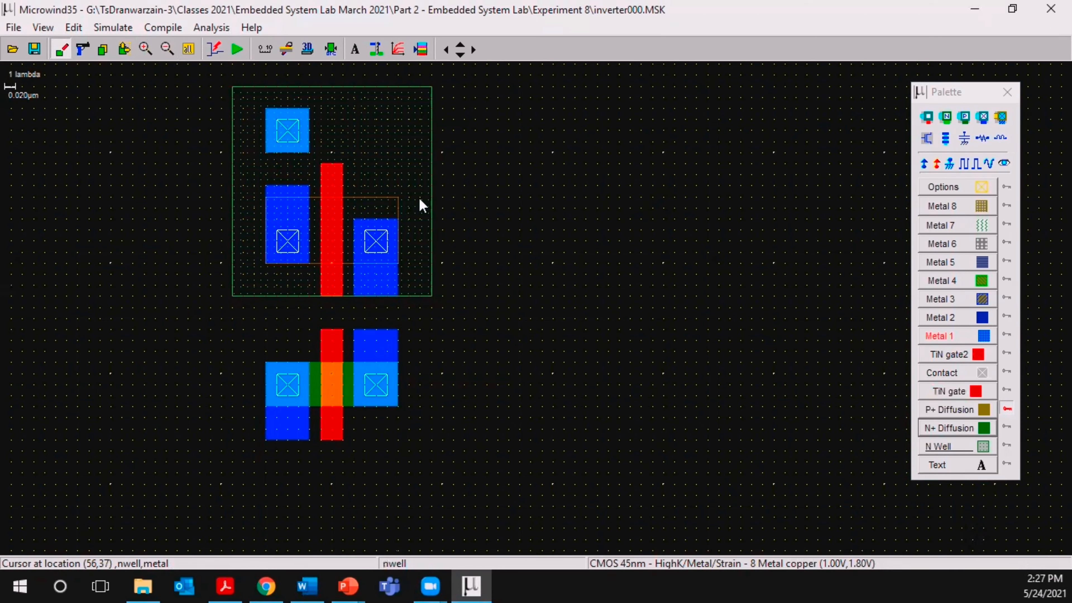
pyautogui.click(1007, 446)
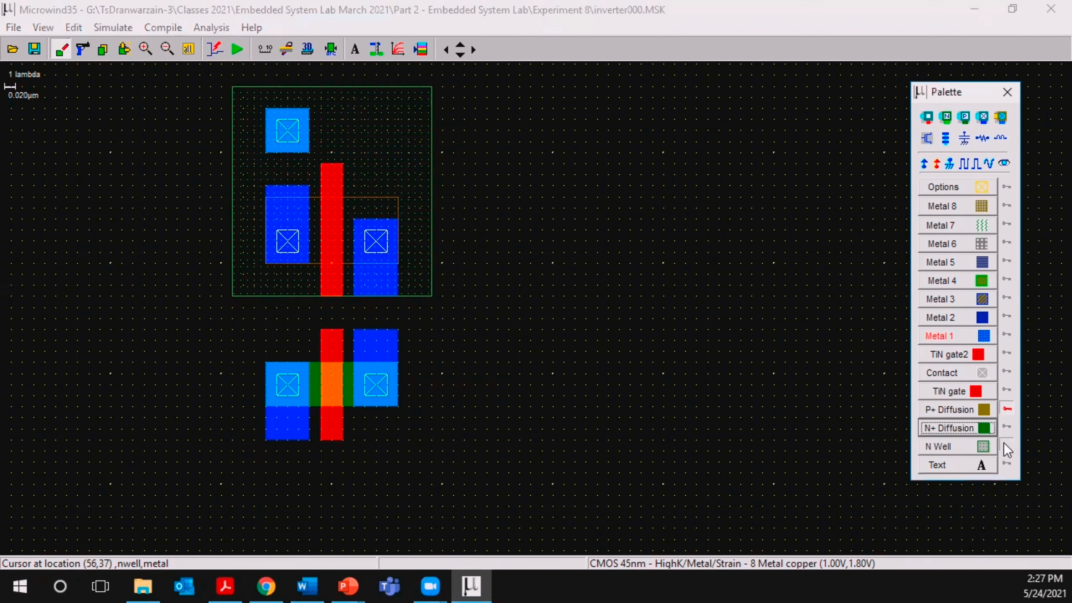
pyautogui.click(1010, 427)
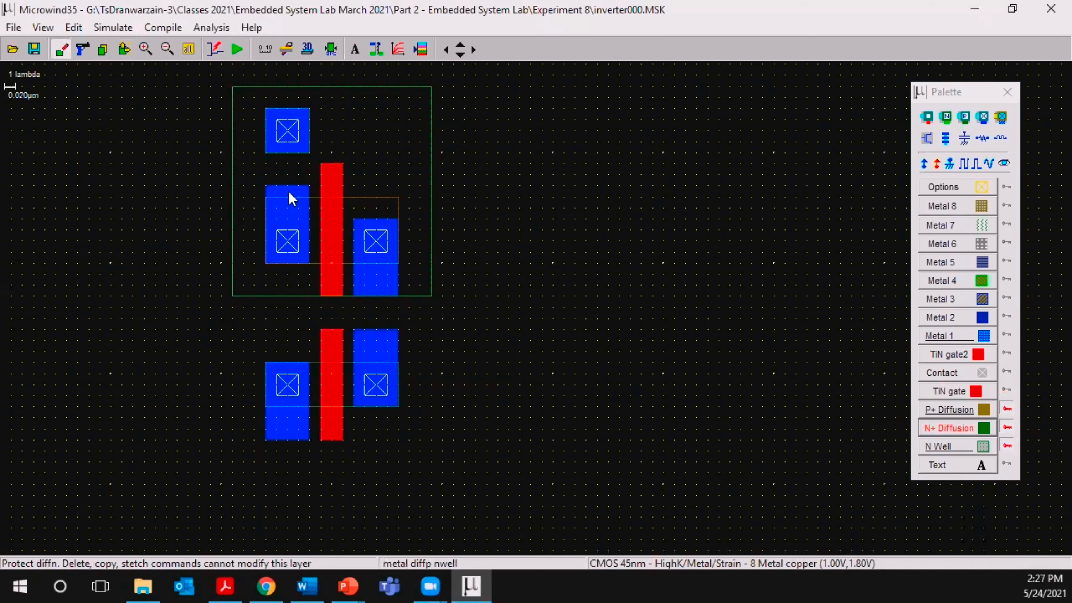
# Stretch the pMOS device's left Metal 1 strip upward across the N+ contact and beyond the n-well, to 0.080 x 0.440 µm.
pyautogui.click(124, 50)
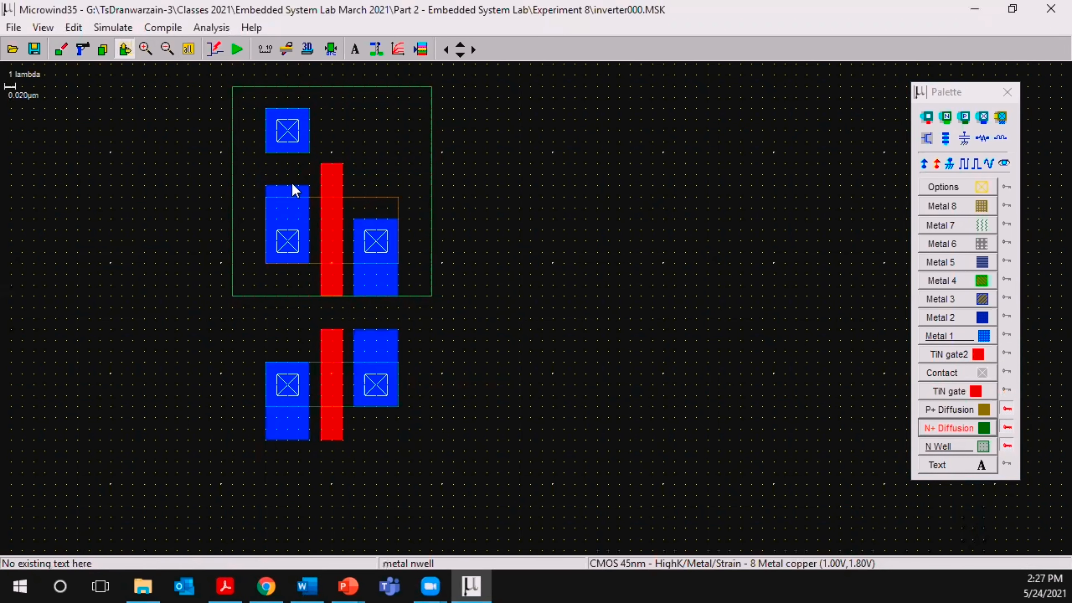
pyautogui.moveTo(294, 185); pyautogui.dragTo(275, 61)
pyautogui.click(168, 49)
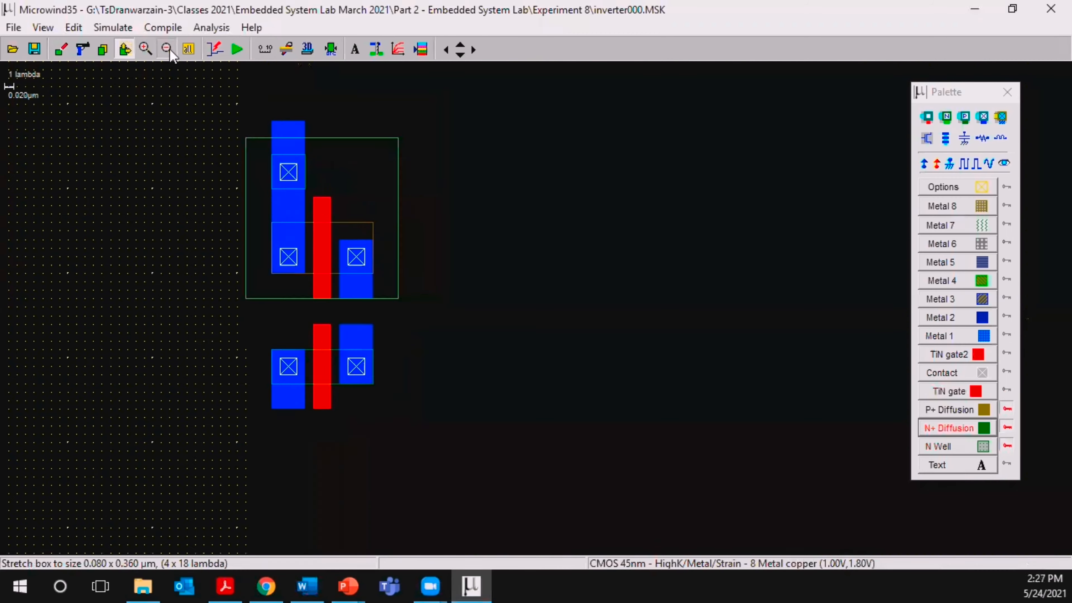
pyautogui.moveTo(294, 124); pyautogui.dragTo(293, 98)
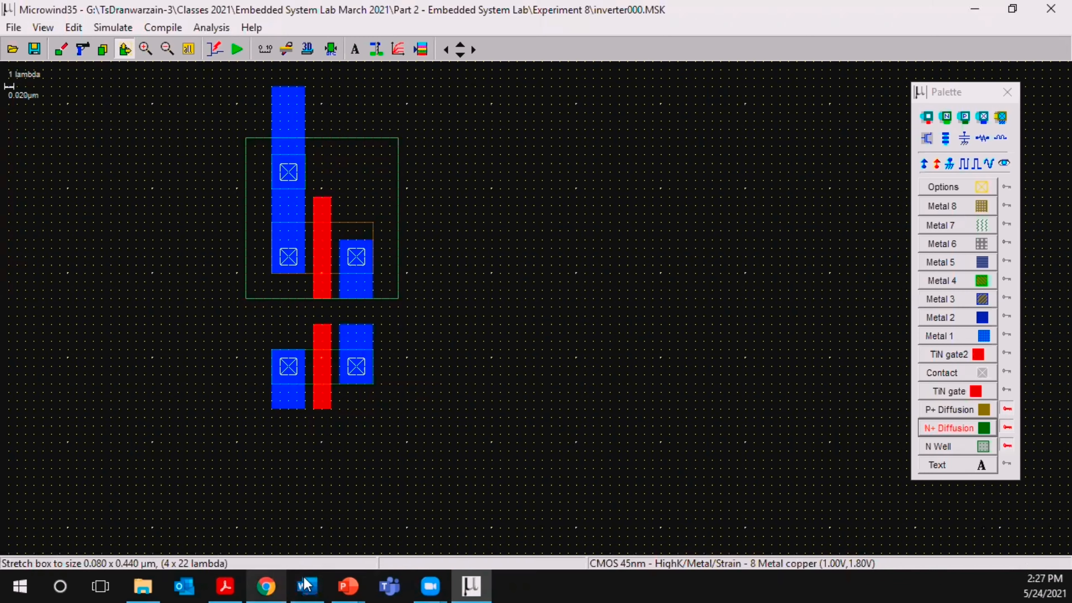
# Check the nMOS tap instruction in the Word lab sheet, and place a P+ diffusion contact in Microwind below the nMOS device's left Metal 1 strip.
pyautogui.click(307, 585)
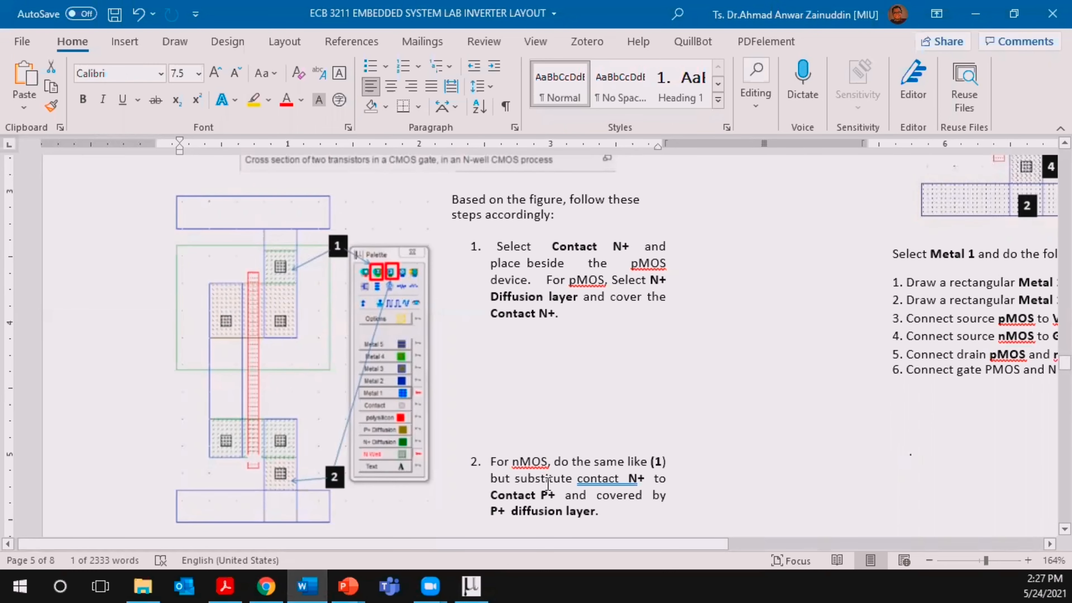
pyautogui.scroll(-2, 594, 474)
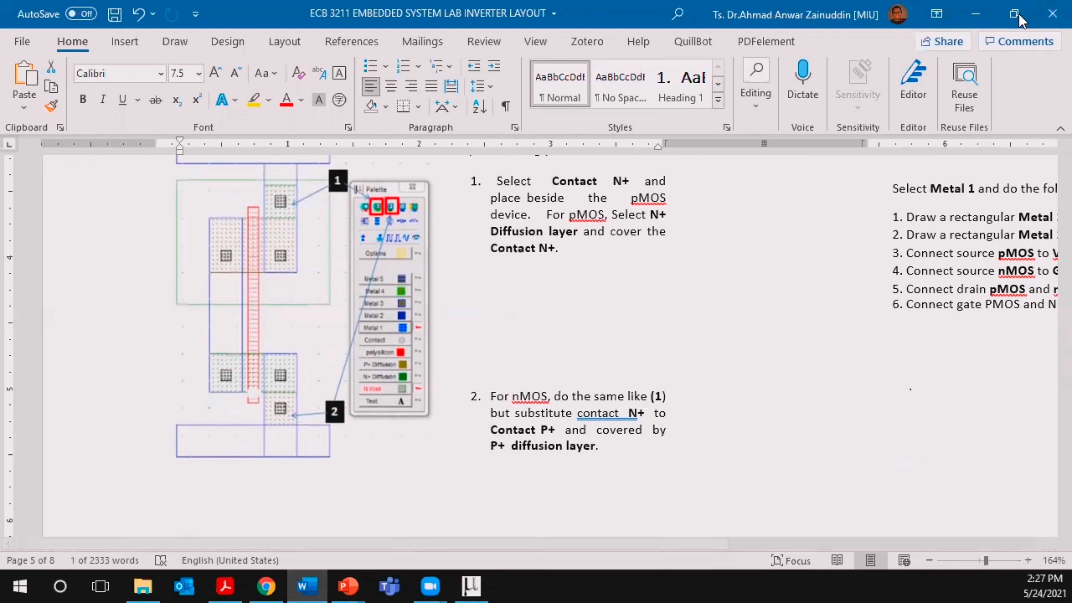
pyautogui.click(968, 17)
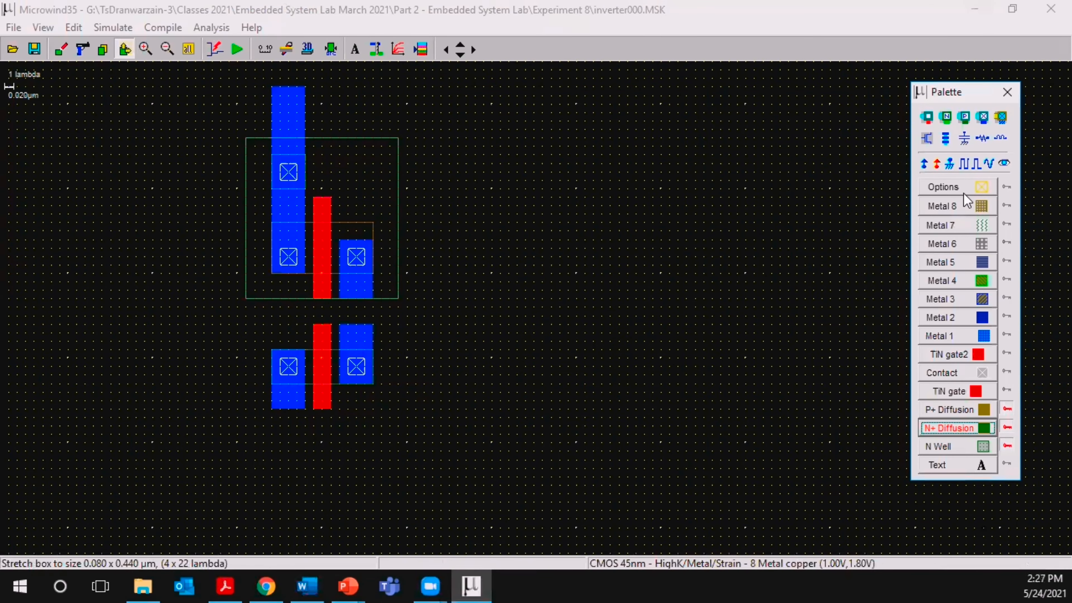
pyautogui.click(964, 117)
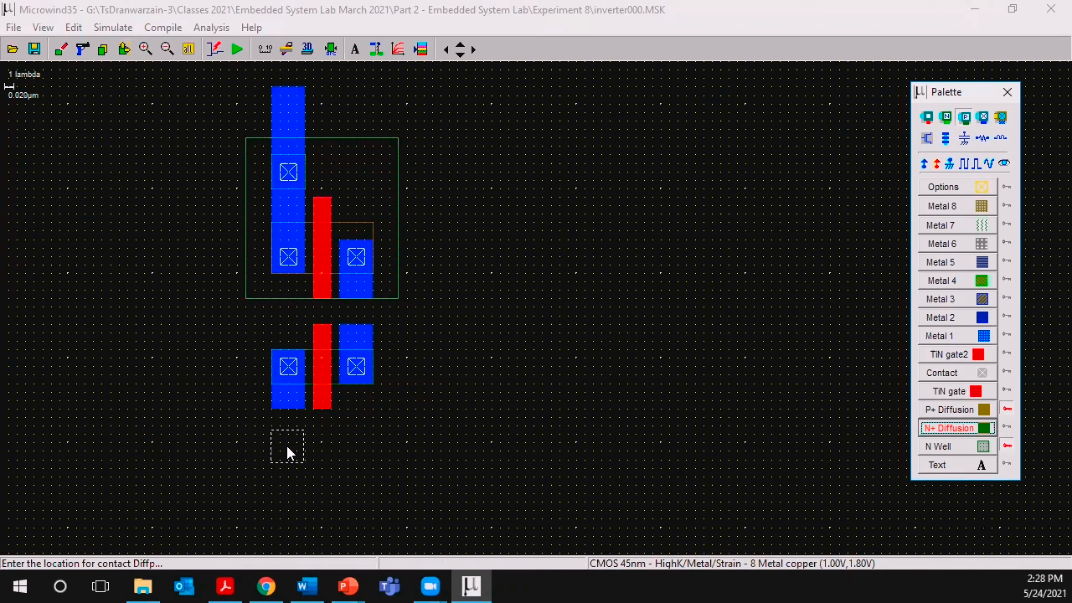
pyautogui.click(288, 453)
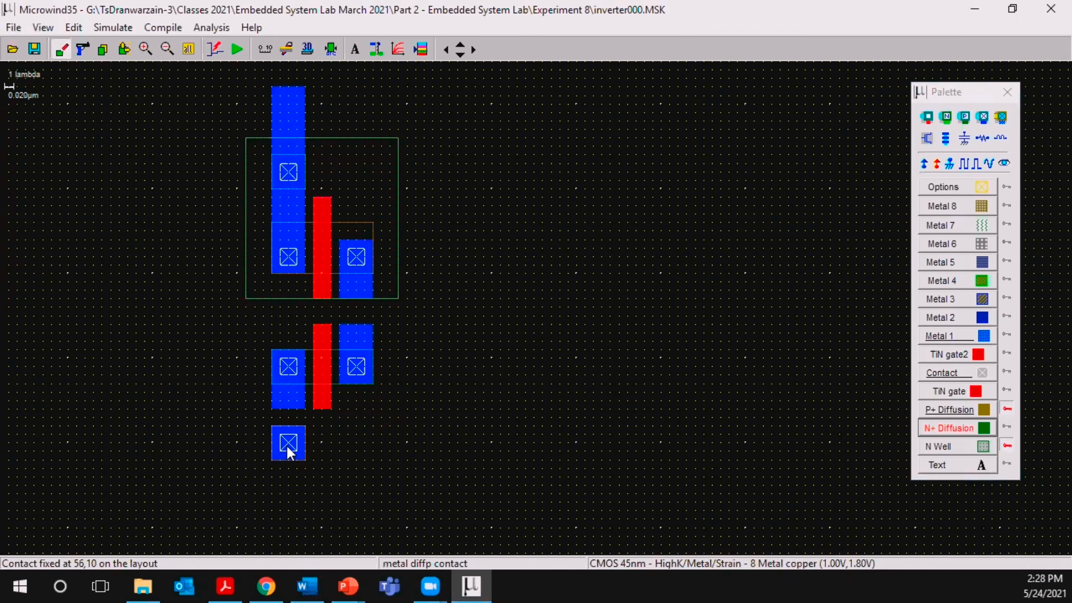
# Unprotect the P+ Diffusion and N Well layers, and stretch the nMOS left Metal 1 strip down past the P+ contact to 0.080 x 0.340 µm.
pyautogui.click(1007, 409)
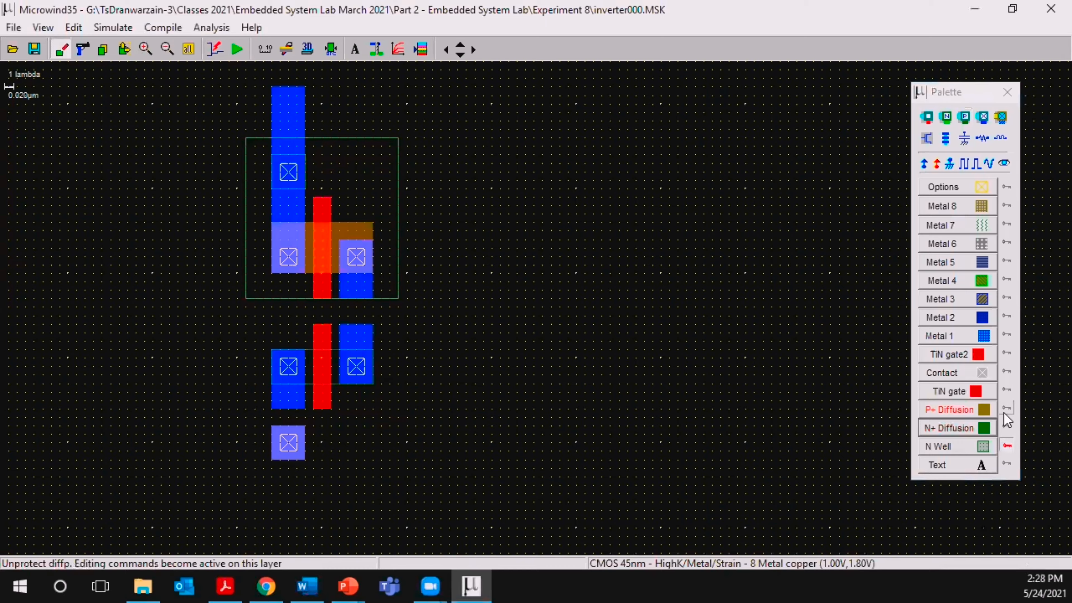
pyautogui.click(1008, 446)
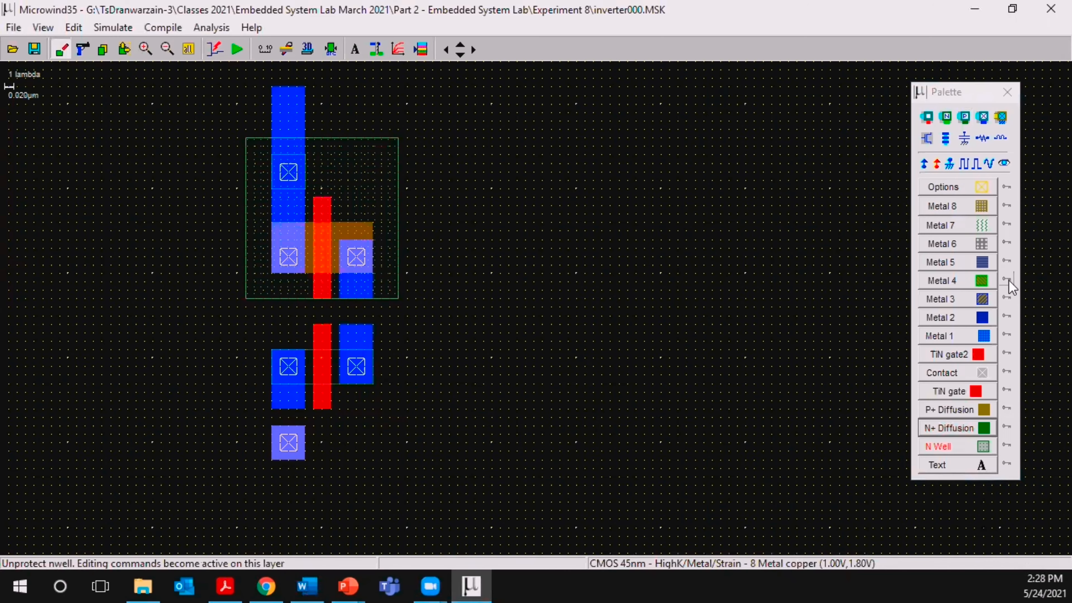
pyautogui.click(950, 391)
pyautogui.click(124, 50)
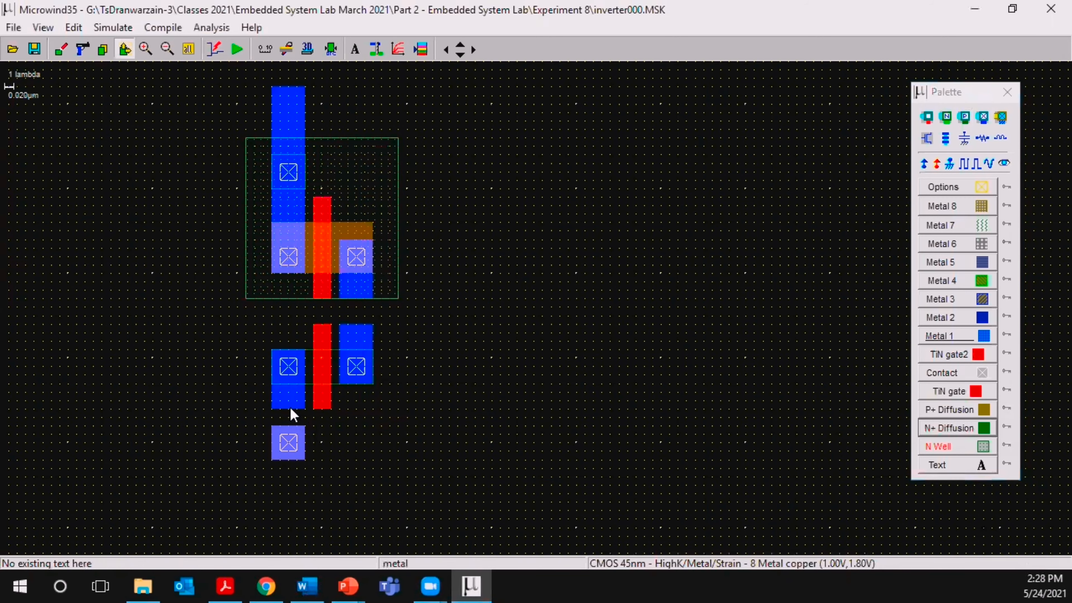
pyautogui.moveTo(290, 408); pyautogui.dragTo(301, 494)
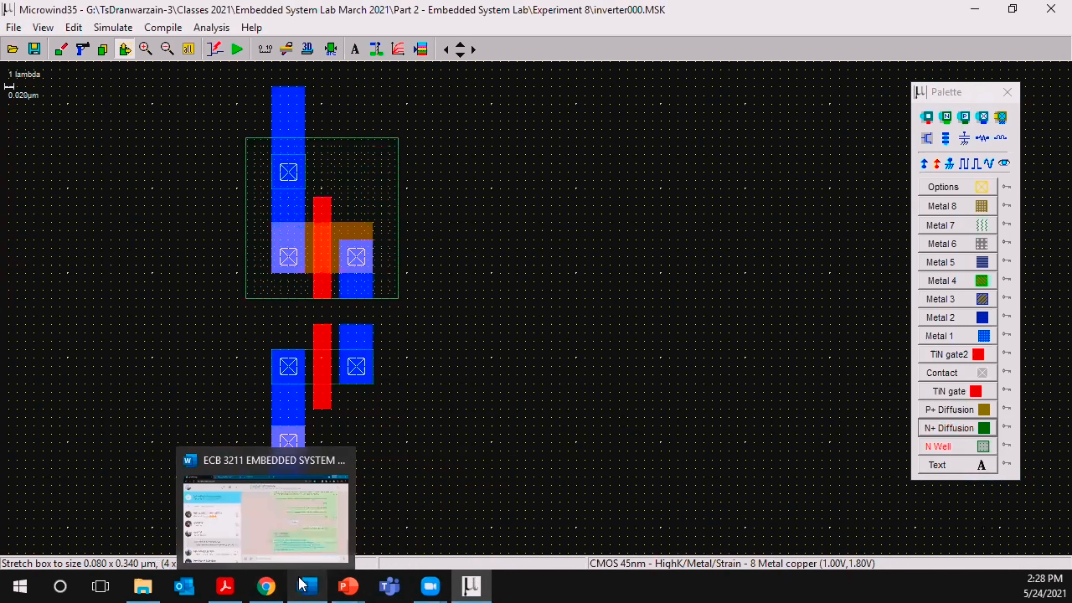
# Recheck the lab sheet, and cover the nMOS device and its P+ contact with a P+ Diffusion box, narrowed to 0.340 x 0.340 µm.
pyautogui.click(307, 511)
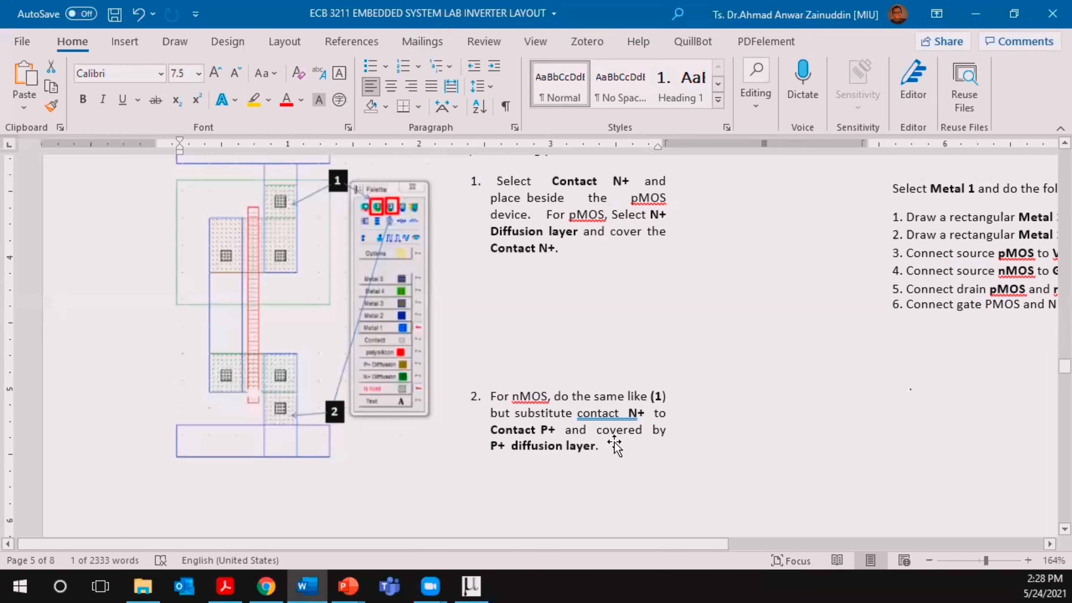
pyautogui.click(975, 13)
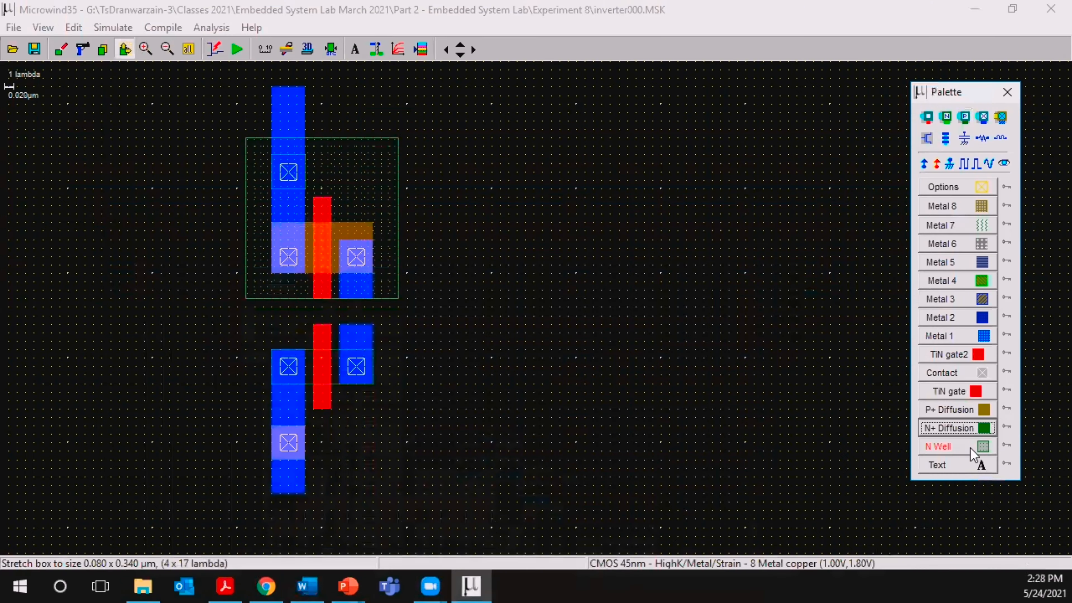
pyautogui.click(976, 411)
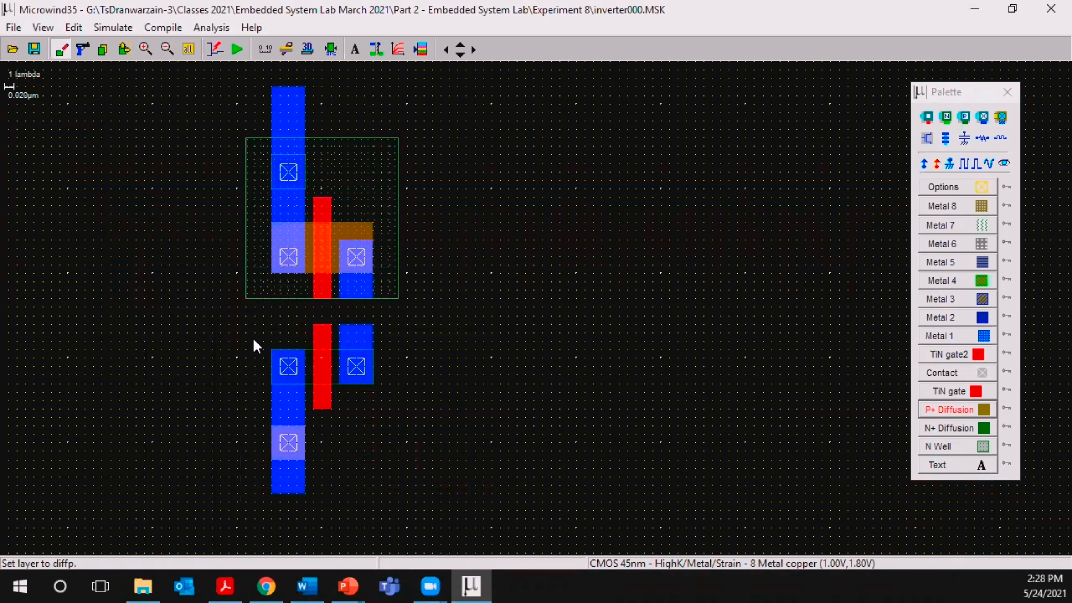
pyautogui.moveTo(255, 333); pyautogui.dragTo(411, 478)
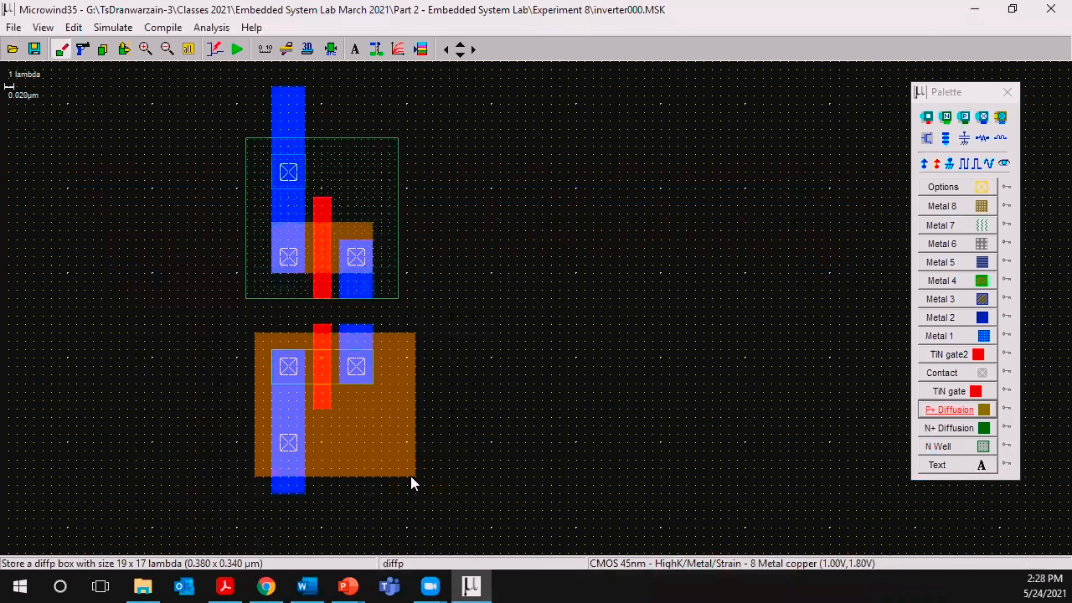
pyautogui.click(124, 50)
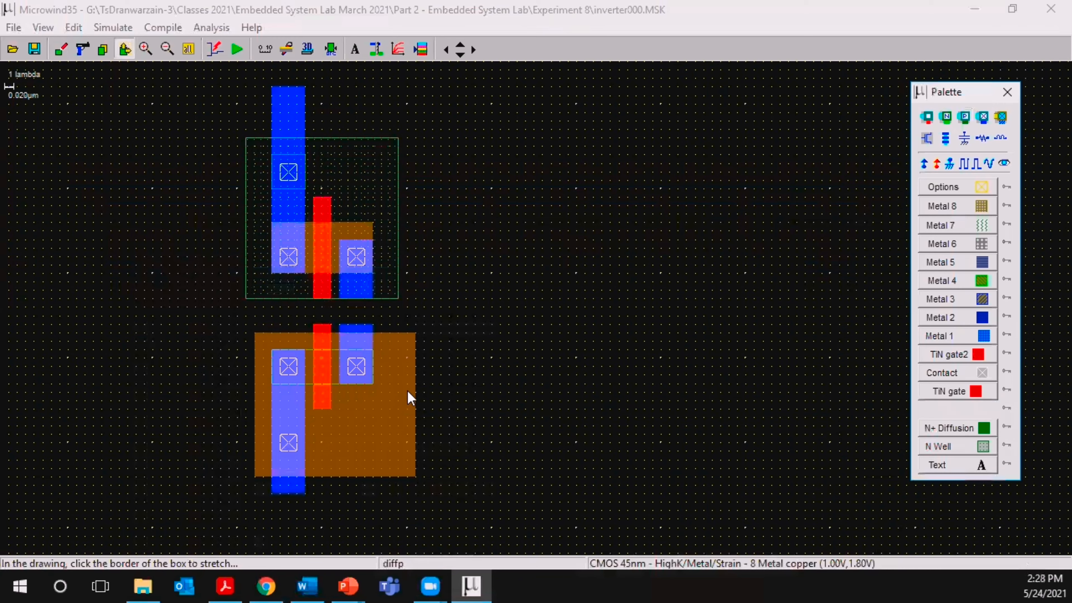
pyautogui.moveTo(414, 399); pyautogui.dragTo(397, 394)
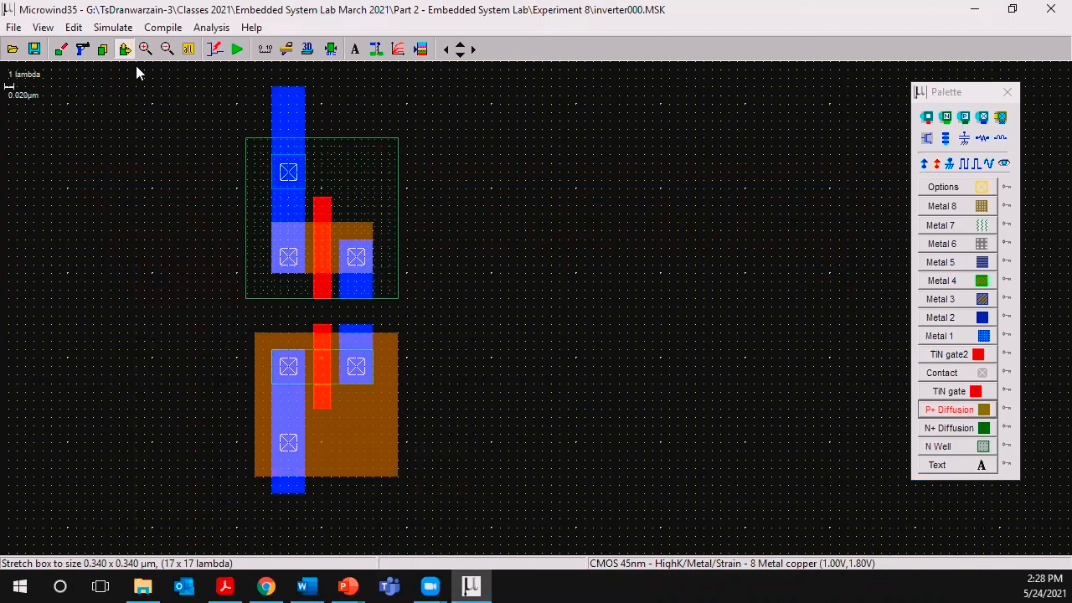
# Stretch the nMOS right Metal 1 strip and the nMOS gate upward to join the pMOS drain and gate, with the gate at 0.040 x 0.280 µm.
pyautogui.click(125, 51)
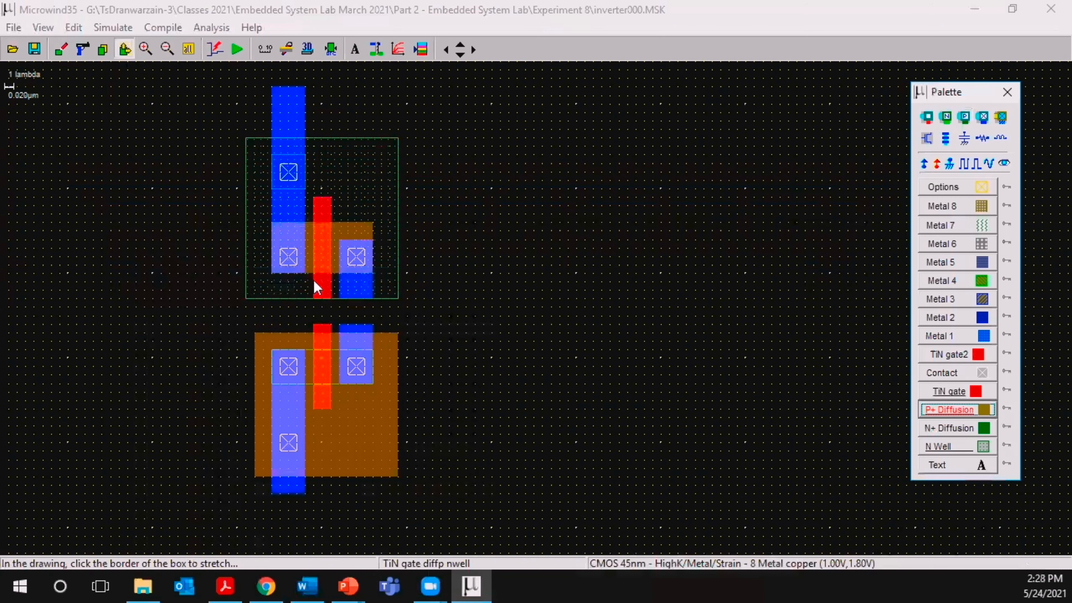
pyautogui.moveTo(361, 326); pyautogui.dragTo(364, 292)
pyautogui.moveTo(317, 324); pyautogui.dragTo(319, 292)
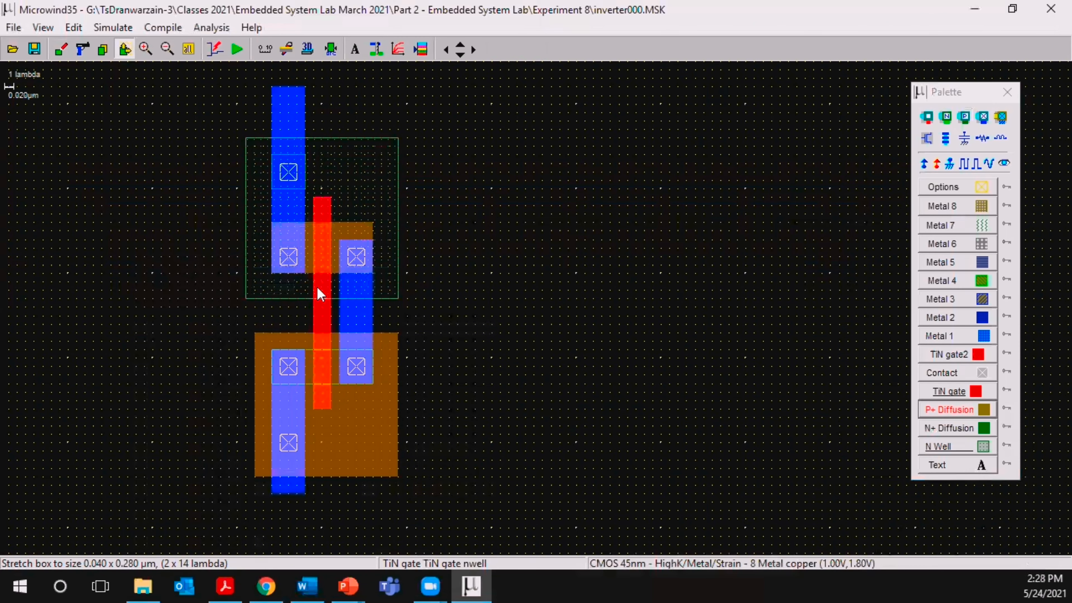
# Draw Metal 1 supply rails across the ends of the left strips, about 0.480 x 0.160 µm above the pMOS and 0.480 x 0.140 µm below the nMOS.
pyautogui.click(188, 50)
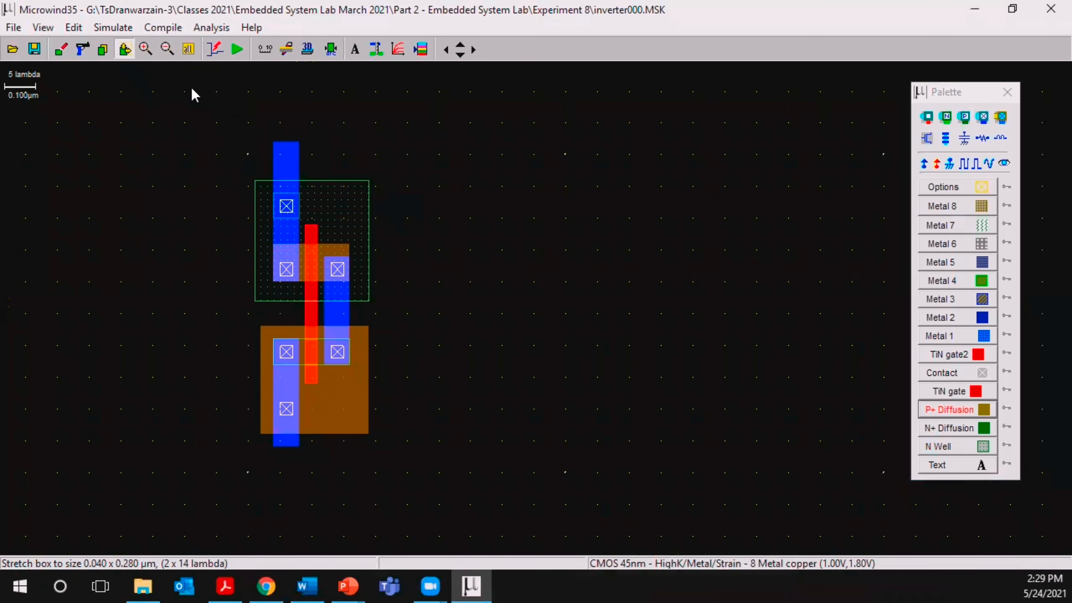
pyautogui.click(945, 336)
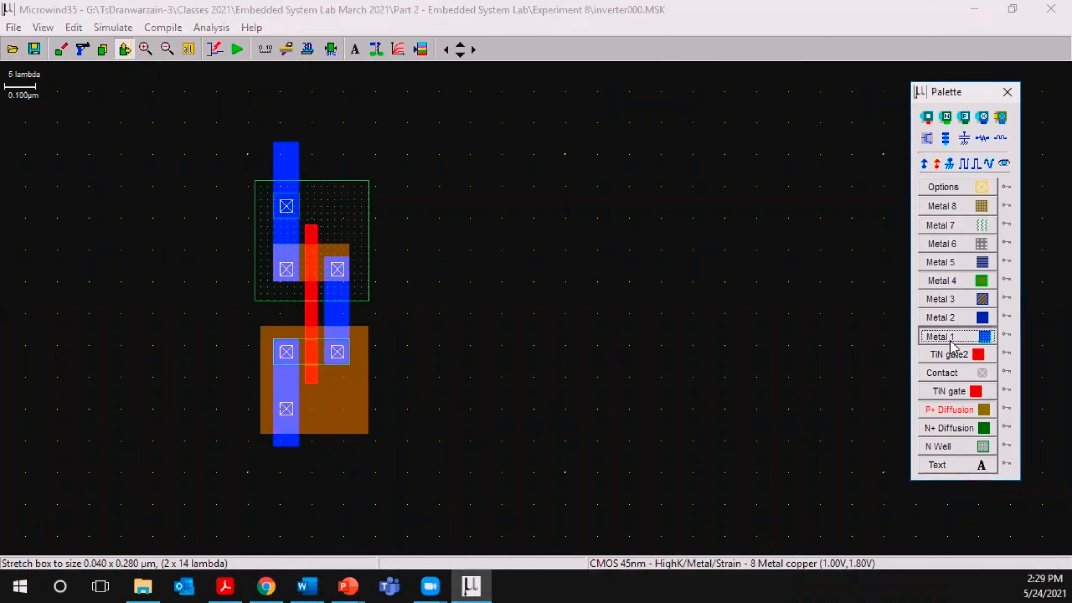
pyautogui.moveTo(241, 109)
pyautogui.mouseDown()
pyautogui.moveTo(338, 173)
pyautogui.moveTo(423, 168)
pyautogui.moveTo(394, 160)
pyautogui.mouseUp()
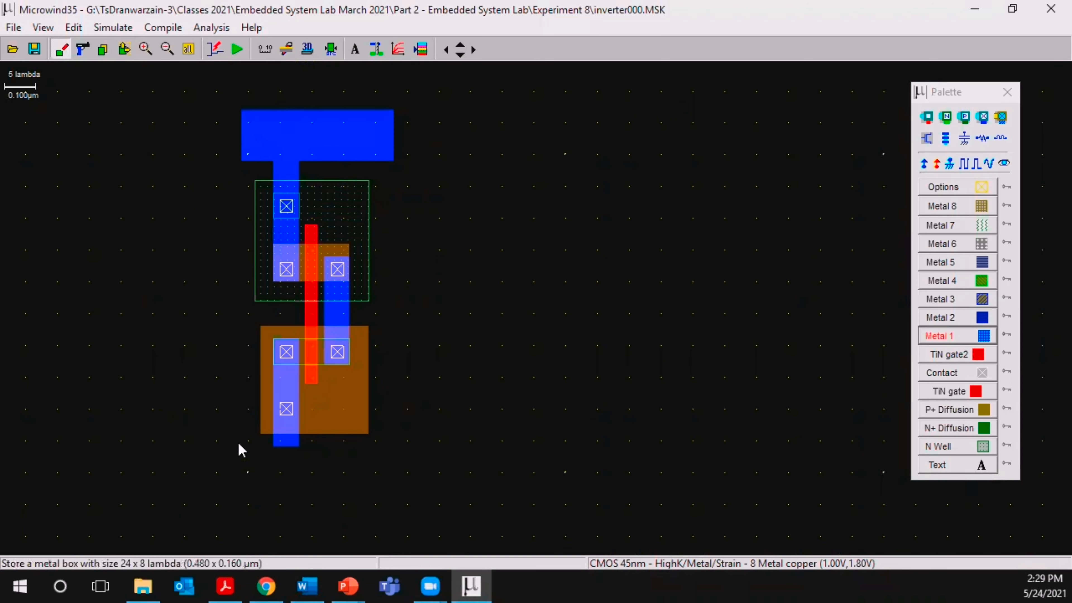
pyautogui.moveTo(237, 442); pyautogui.dragTo(390, 489)
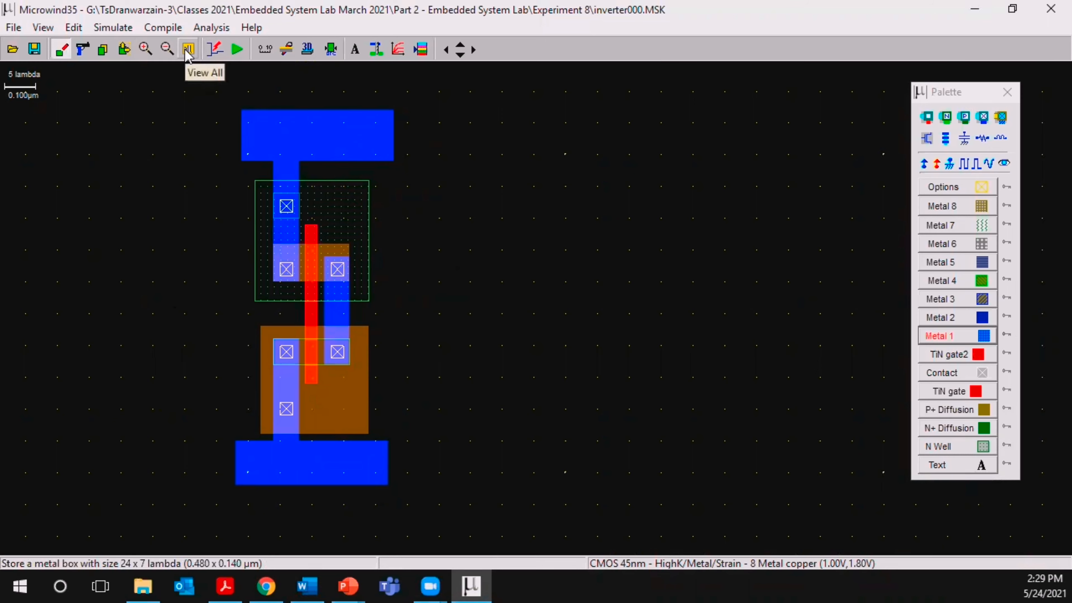
# Review the Word lab sheet's step g on connecting the transistors, rails, taps and gates, and return to Microwind.
pyautogui.click(312, 585)
pyautogui.scroll(7, 511, 408)
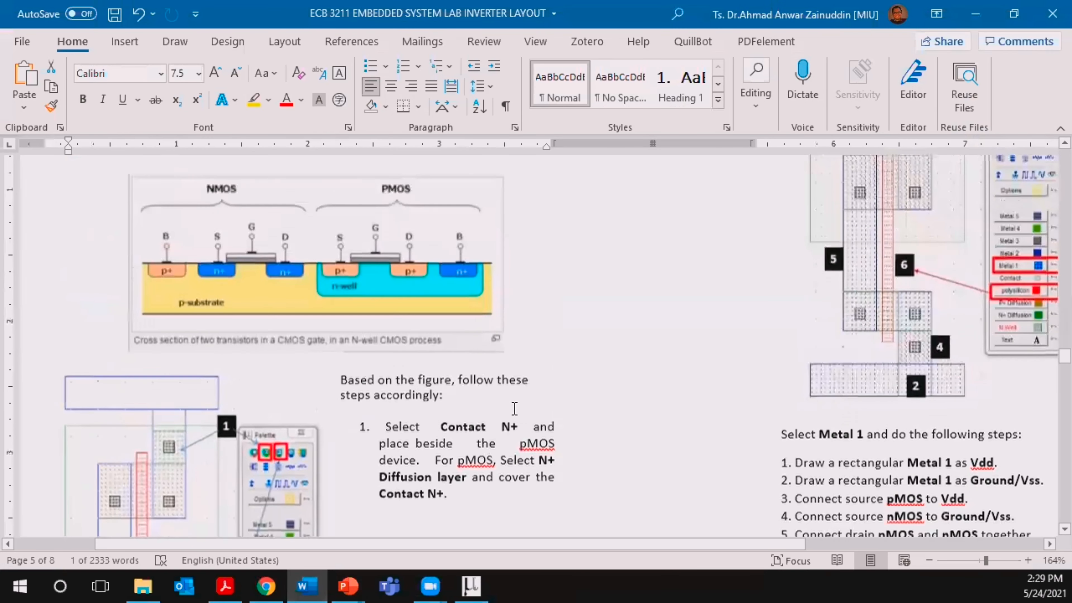
pyautogui.scroll(2, 515, 408)
pyautogui.scroll(-1, 509, 409)
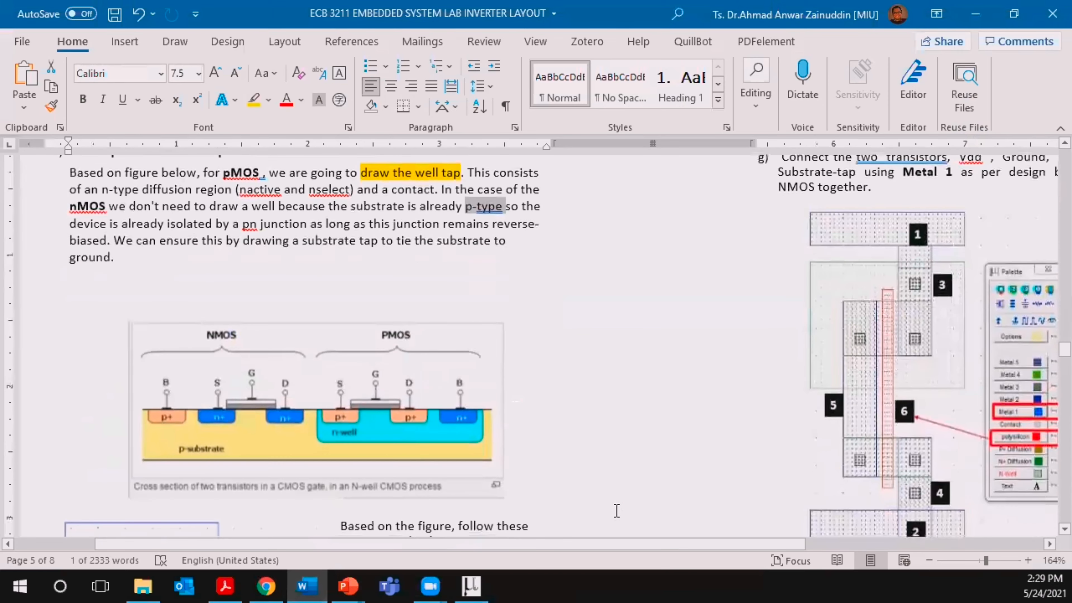
pyautogui.moveTo(619, 545); pyautogui.dragTo(811, 548)
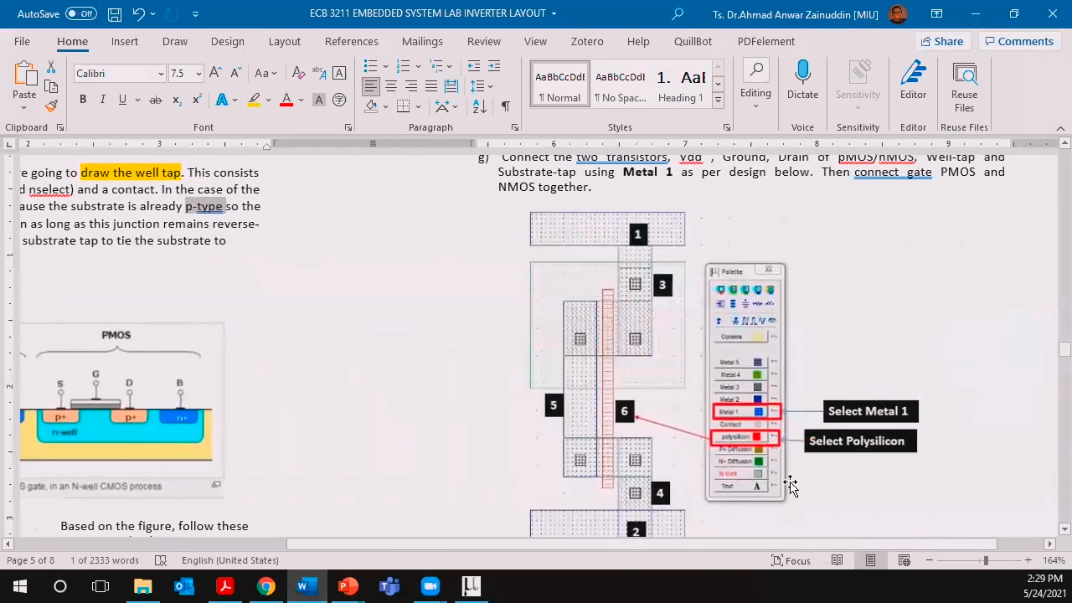
pyautogui.scroll(1, 790, 483)
pyautogui.scroll(1, 789, 483)
pyautogui.scroll(-3, 790, 483)
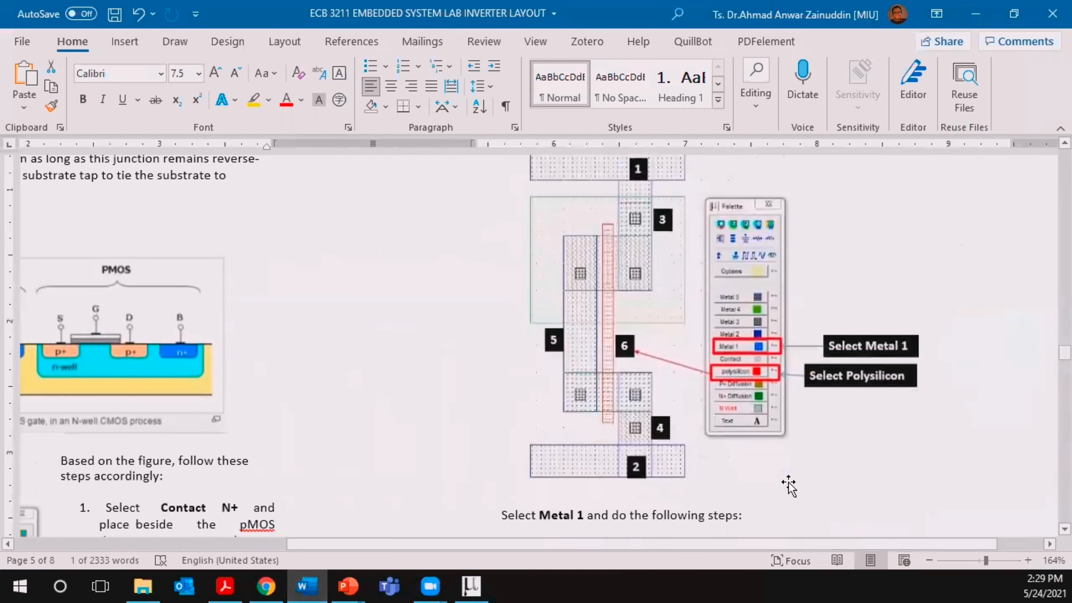
pyautogui.scroll(2, 787, 486)
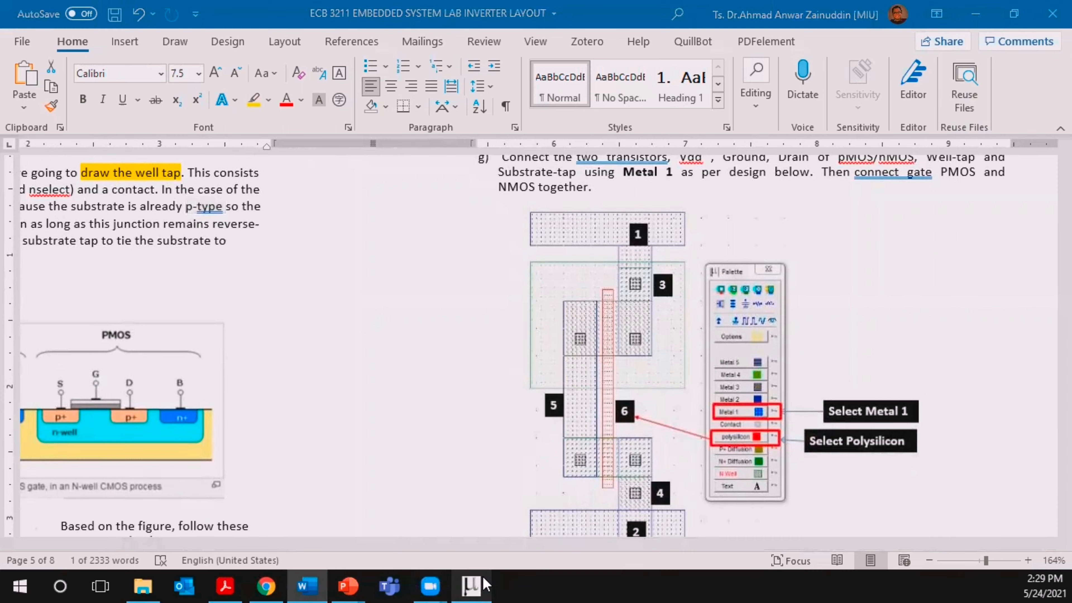
pyautogui.click(471, 585)
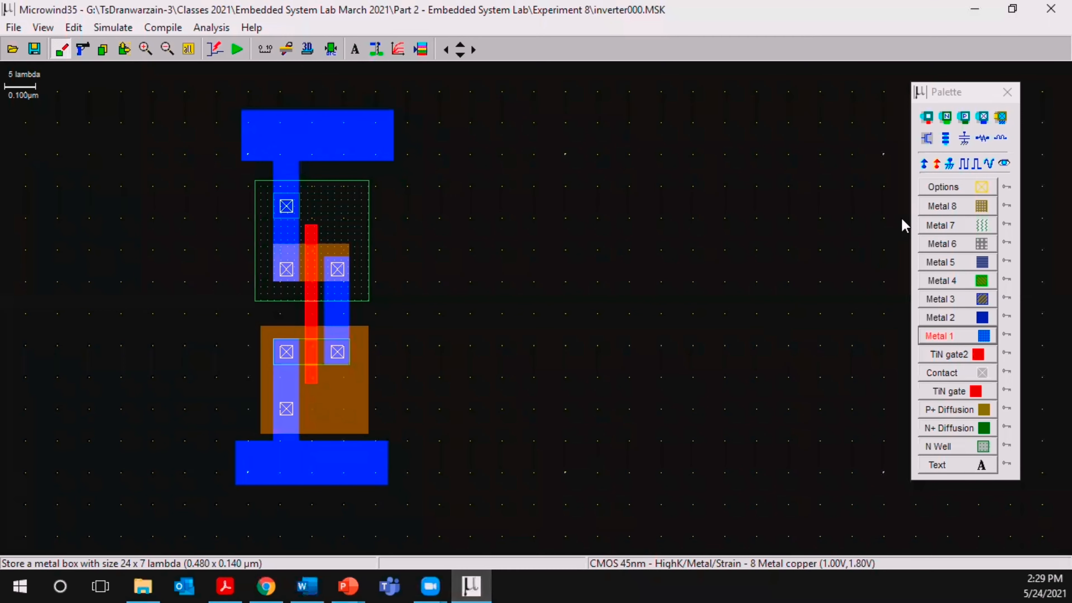
# Place Vdd+ supply properties on the upper Metal 1 rail and on the pMOS n-well.
pyautogui.click(927, 163)
pyautogui.click(324, 140)
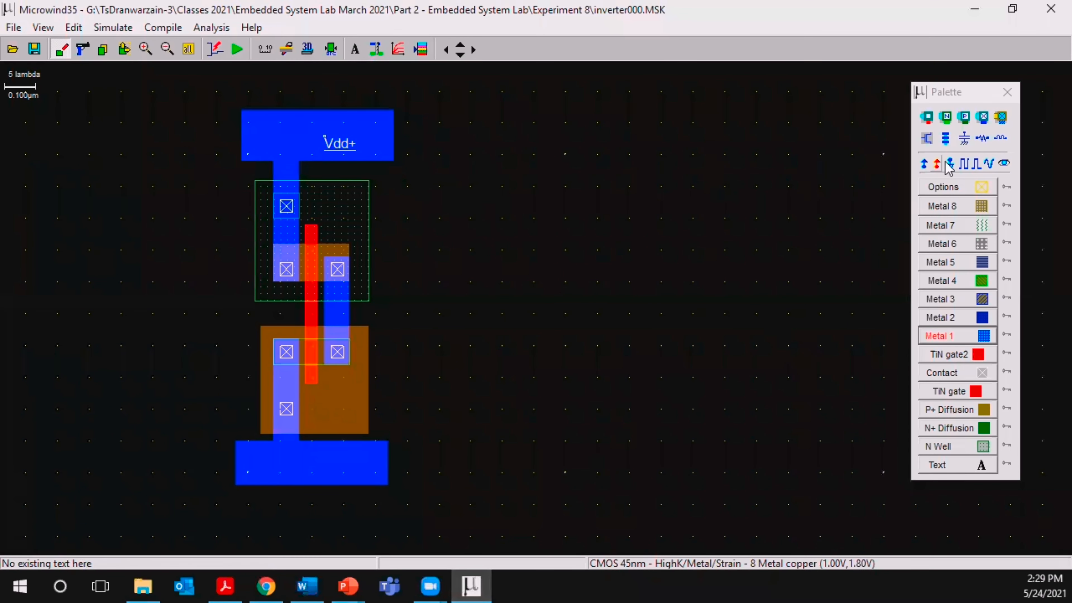
pyautogui.click(337, 208)
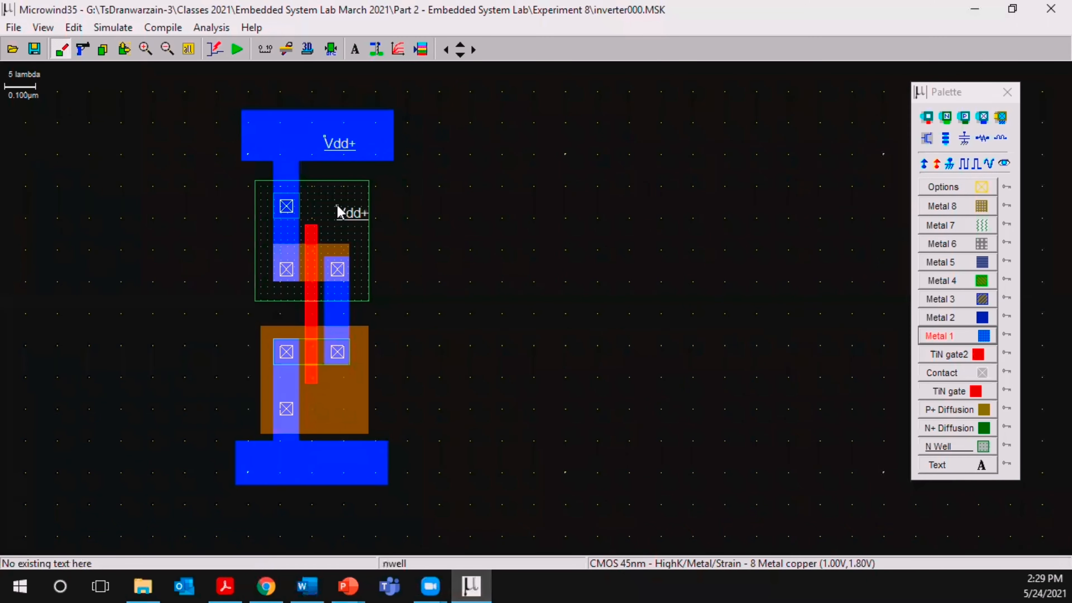
# Assign a clock signal to the shared gate between the two transistors.
pyautogui.click(965, 165)
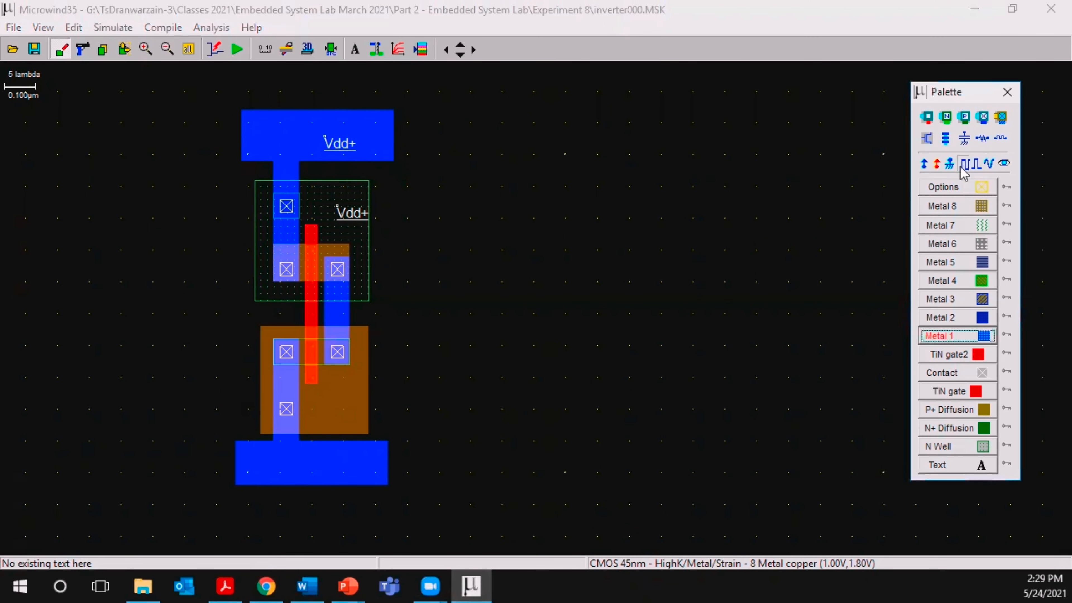
pyautogui.click(311, 317)
pyautogui.click(439, 418)
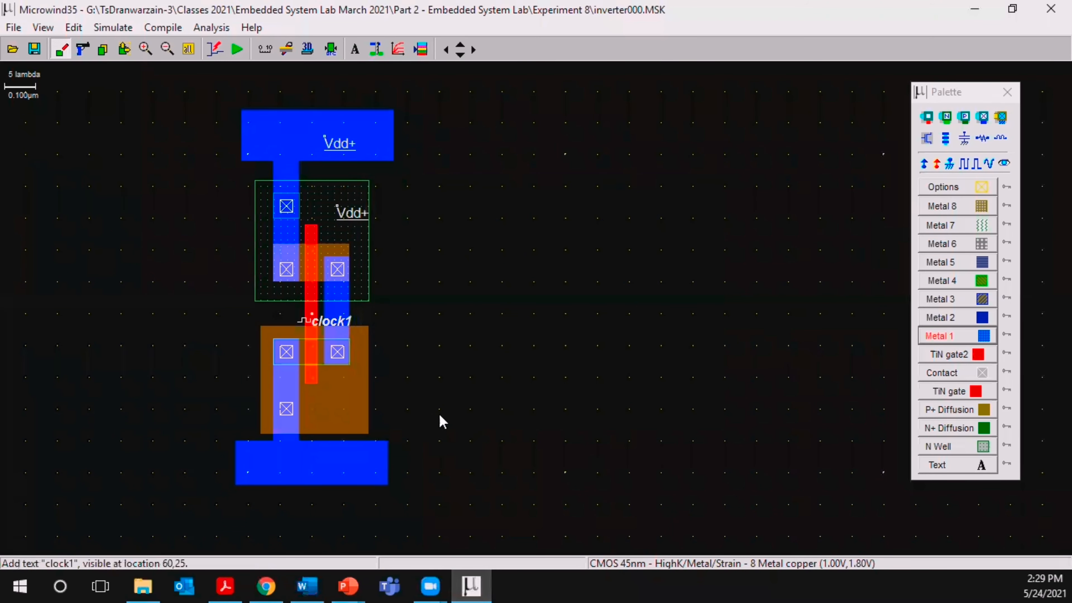
# Add a node visible in simulation, labelled "output", on the Metal 1 strip joining the two drains.
pyautogui.click(1005, 166)
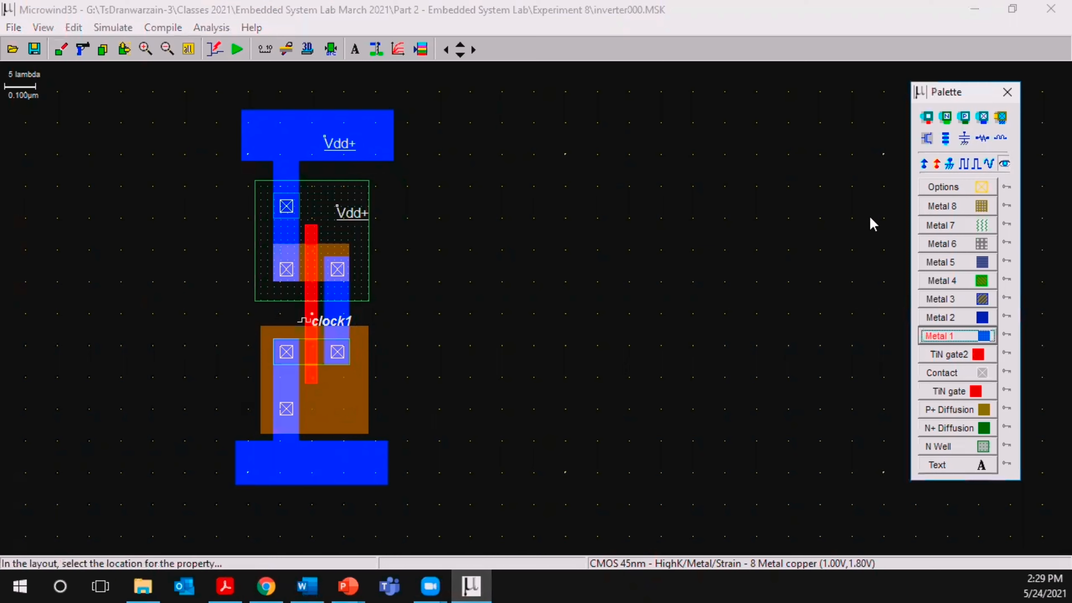
pyautogui.click(343, 316)
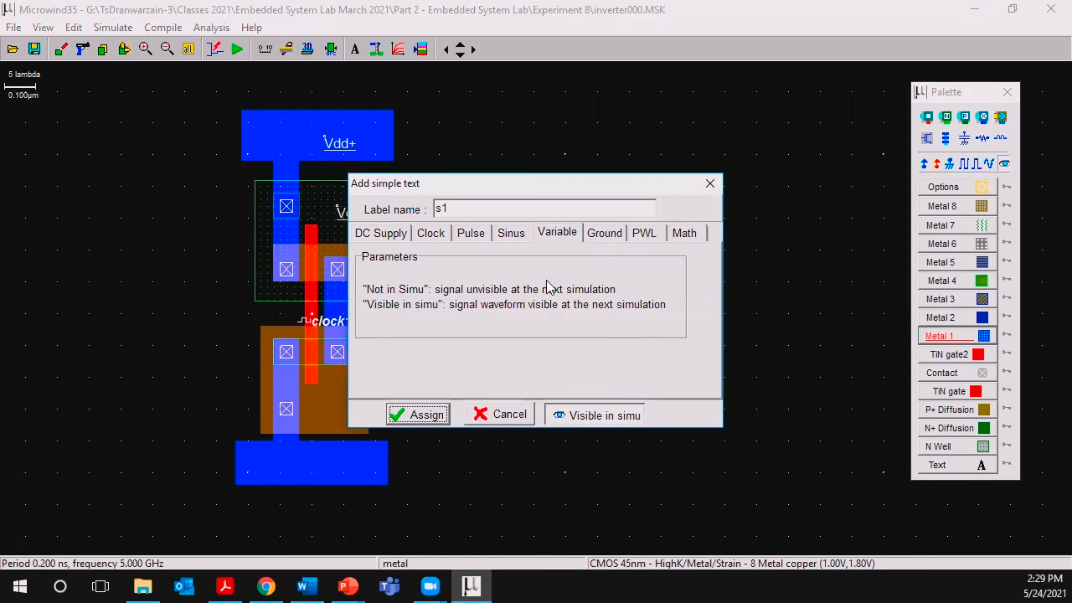
pyautogui.moveTo(460, 209); pyautogui.dragTo(344, 211)
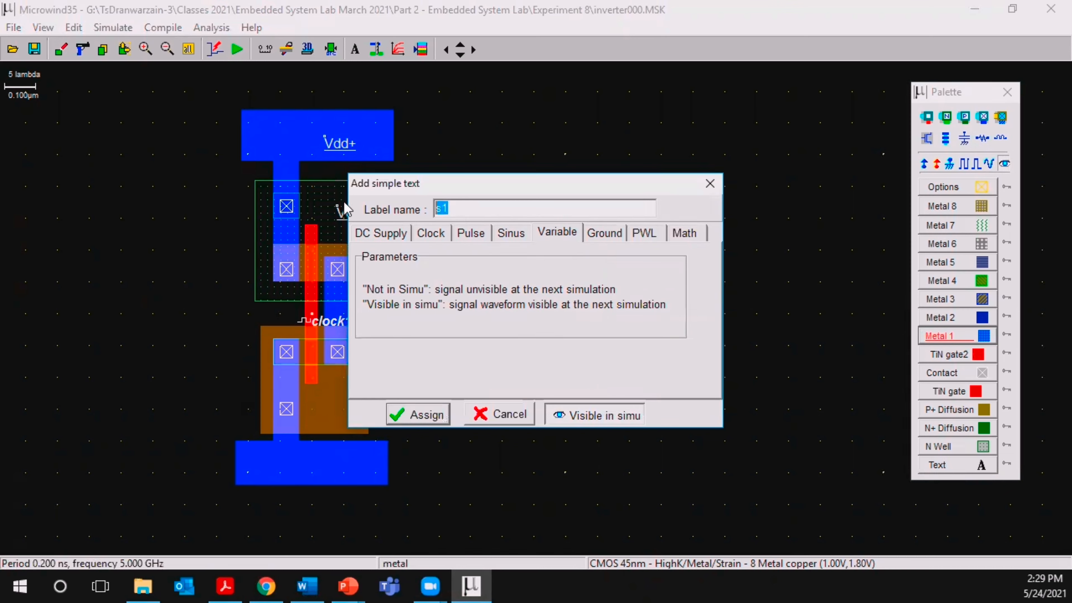
pyautogui.write('output')
pyautogui.click(419, 414)
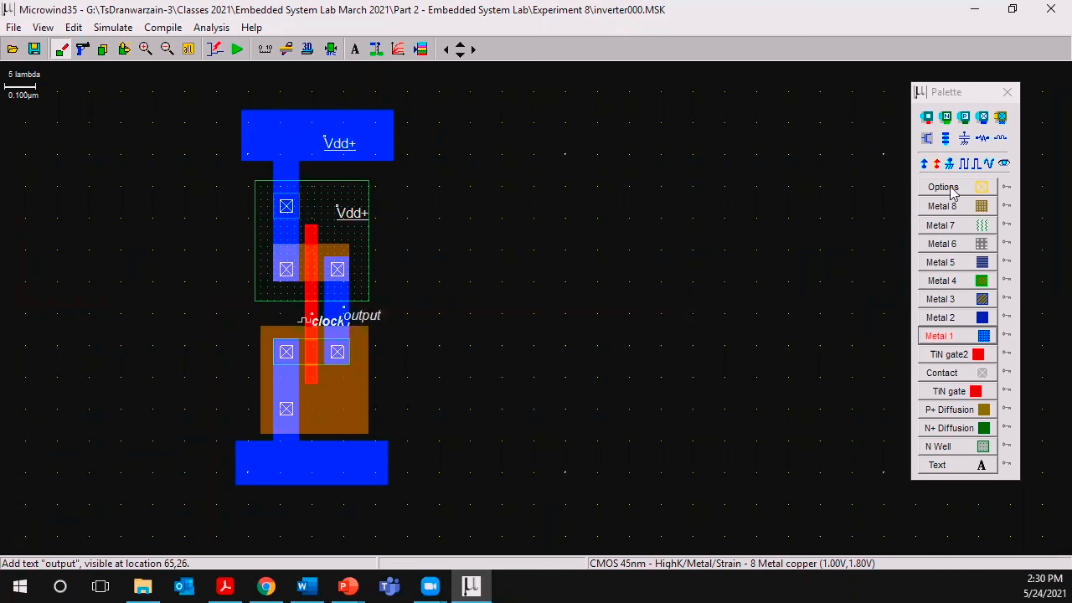
# Place a Vss- ground property on the lower Metal 1 rail.
pyautogui.click(953, 165)
pyautogui.click(320, 463)
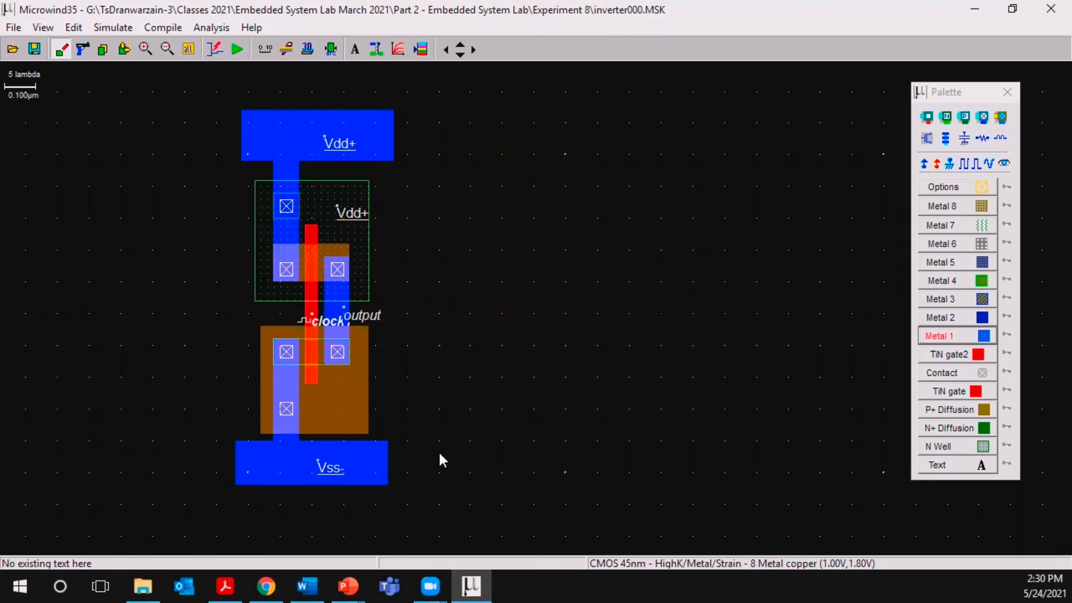
# Review the Word lab sheet from step g's Metal 1 connections to step h on applying the supply, ground, clock and visible node.
pyautogui.click(309, 584)
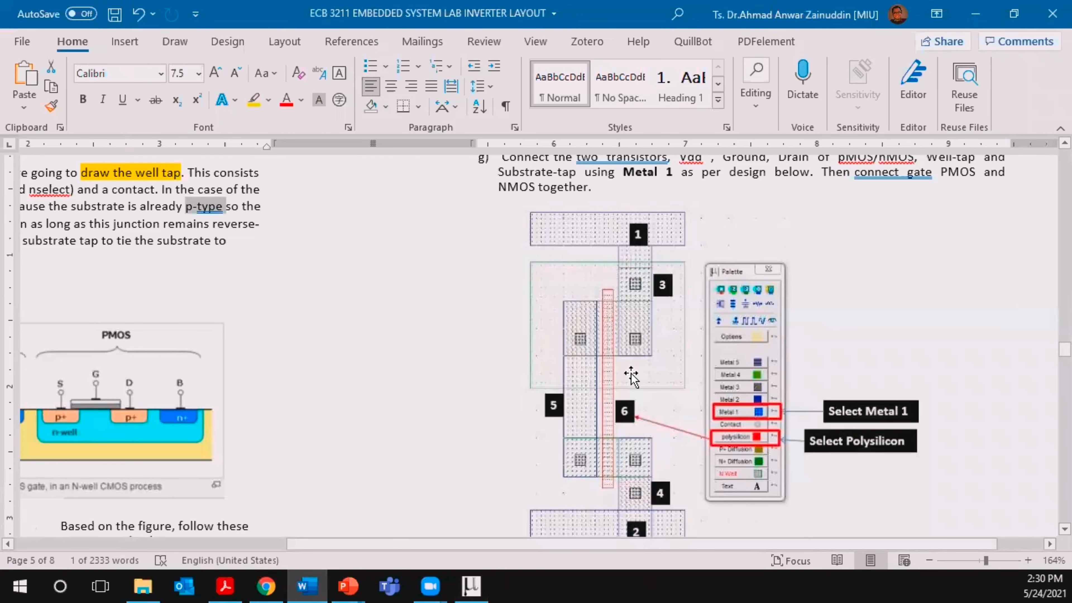
pyautogui.scroll(-3, 631, 376)
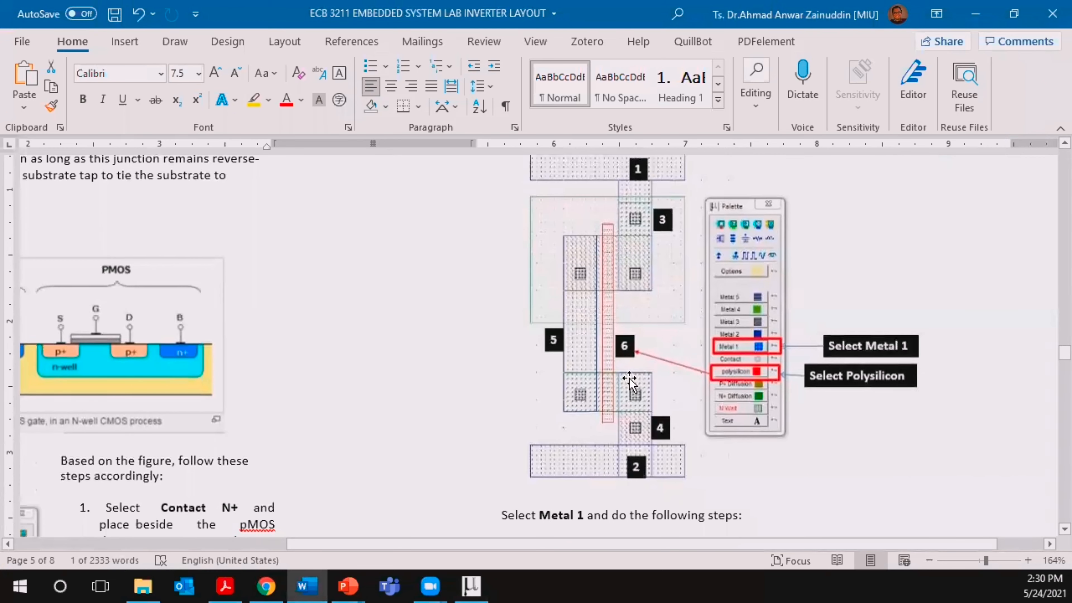
pyautogui.scroll(-12, 629, 380)
pyautogui.moveTo(761, 377); pyautogui.dragTo(503, 281)
pyautogui.scroll(-6, 555, 390)
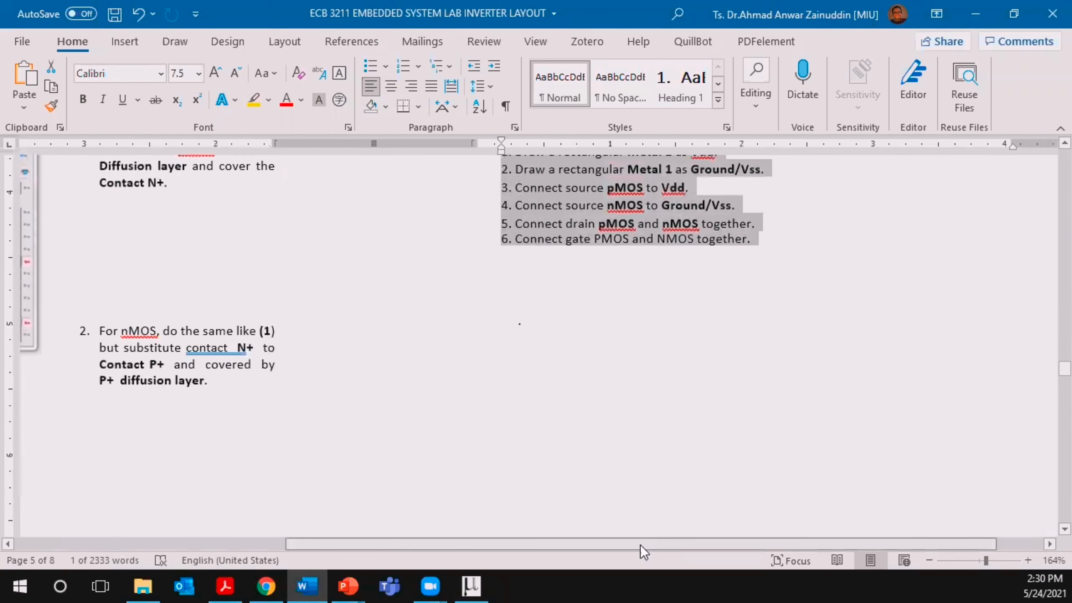
pyautogui.moveTo(640, 546); pyautogui.dragTo(367, 543)
pyautogui.scroll(-10, 452, 358)
pyautogui.scroll(-5, 452, 359)
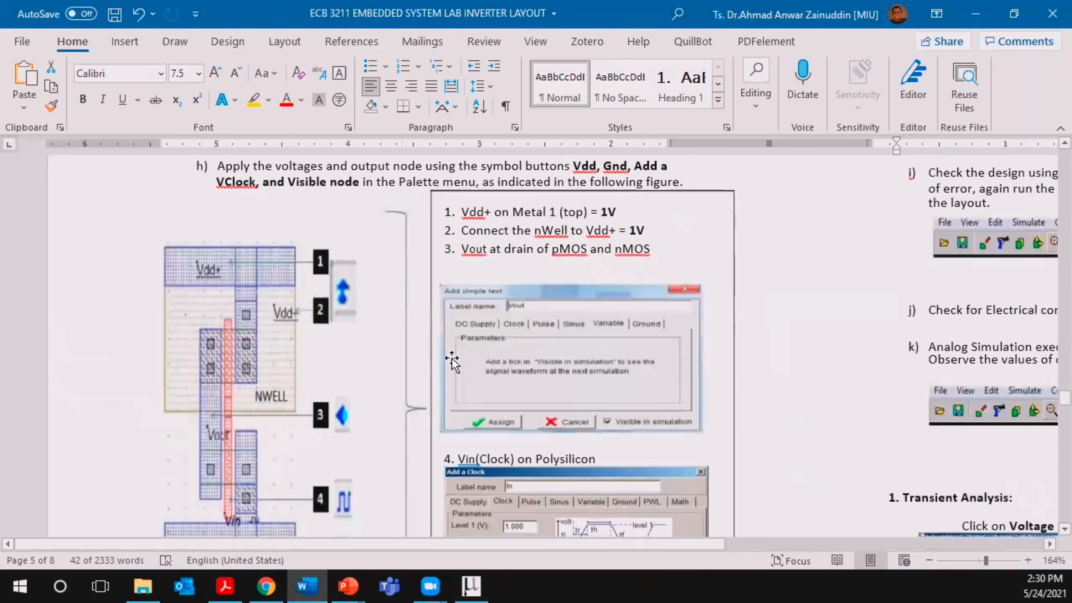
pyautogui.scroll(3, 449, 363)
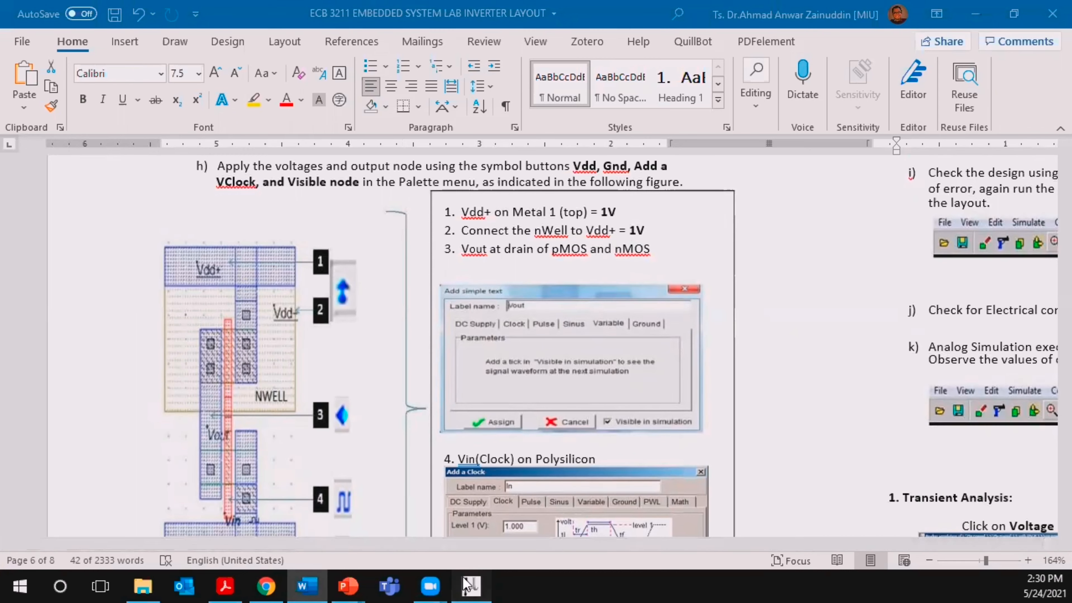
# Return to Microwind and assign the Vdd label on the upper rail with a DC voltage level of 1.000 V.
pyautogui.click(468, 585)
pyautogui.doubleClick(333, 150)
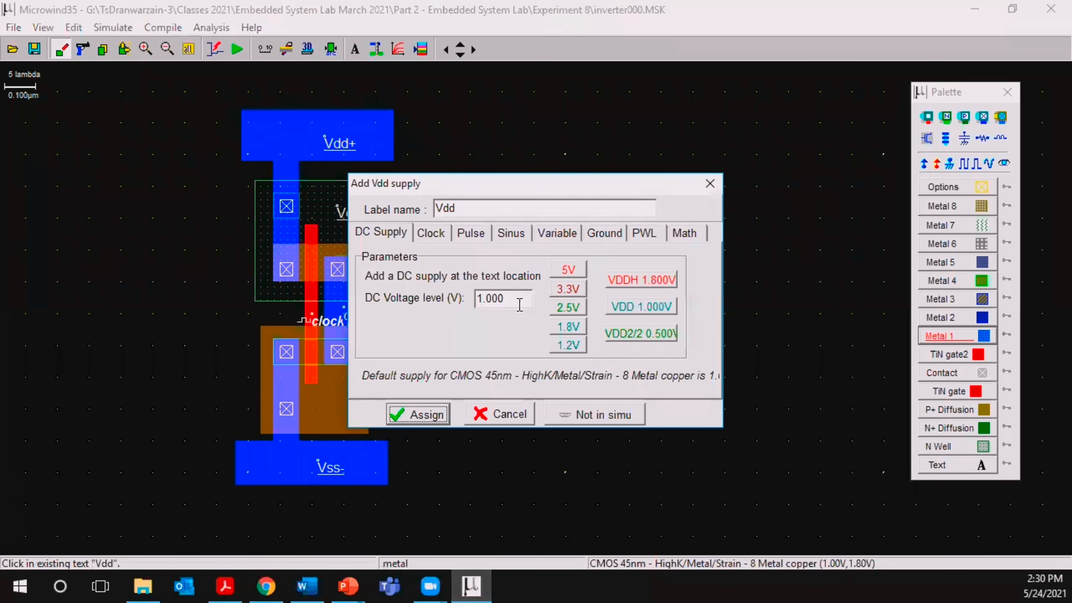
pyautogui.moveTo(505, 296); pyautogui.dragTo(443, 290)
pyautogui.click(429, 414)
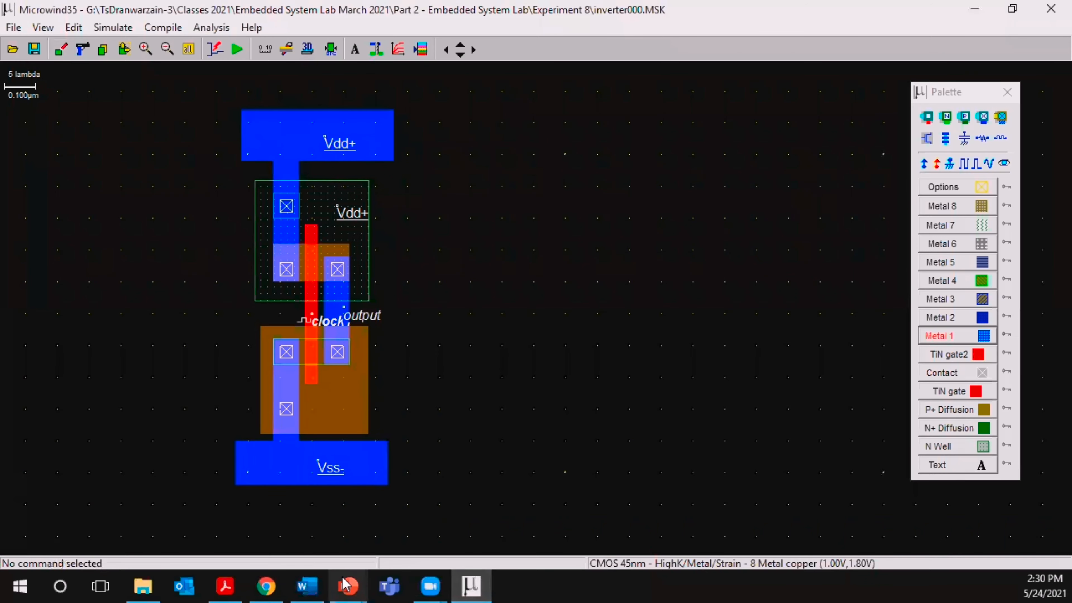
# Review lab sheet steps h to k in Word on the voltages, DRC check and simulation, and return to Microwind.
pyautogui.click(306, 585)
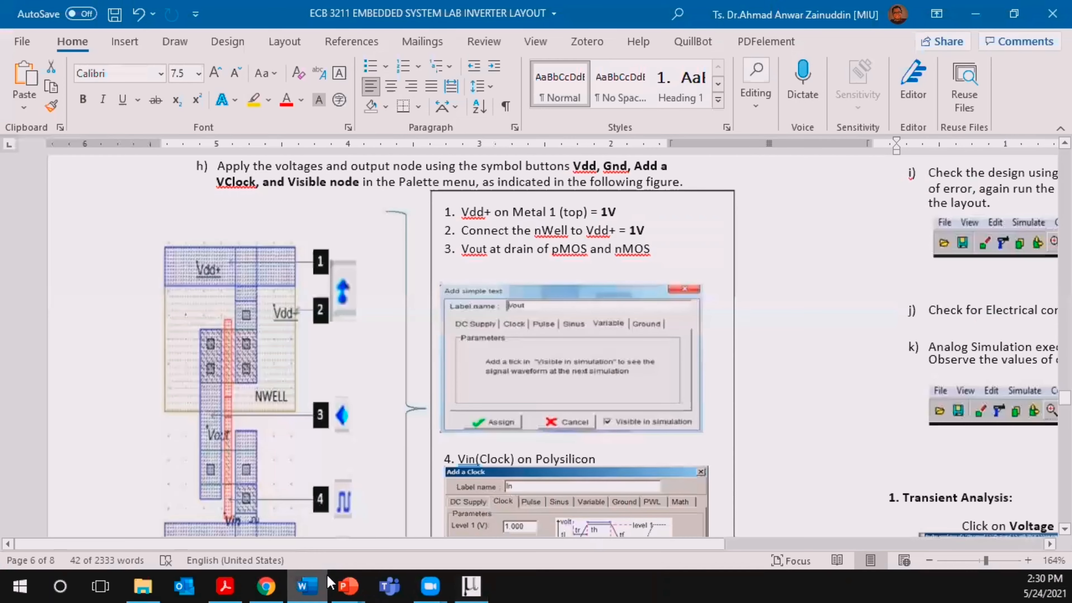
pyautogui.scroll(-5, 340, 423)
pyautogui.scroll(1, 340, 418)
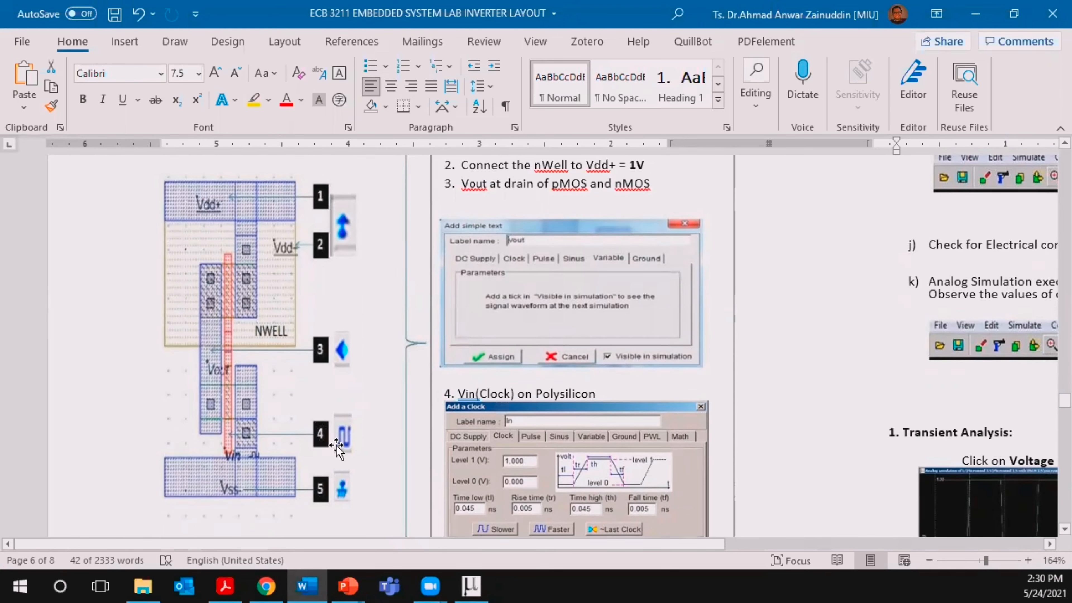
pyautogui.scroll(-2, 342, 437)
pyautogui.scroll(5, 498, 442)
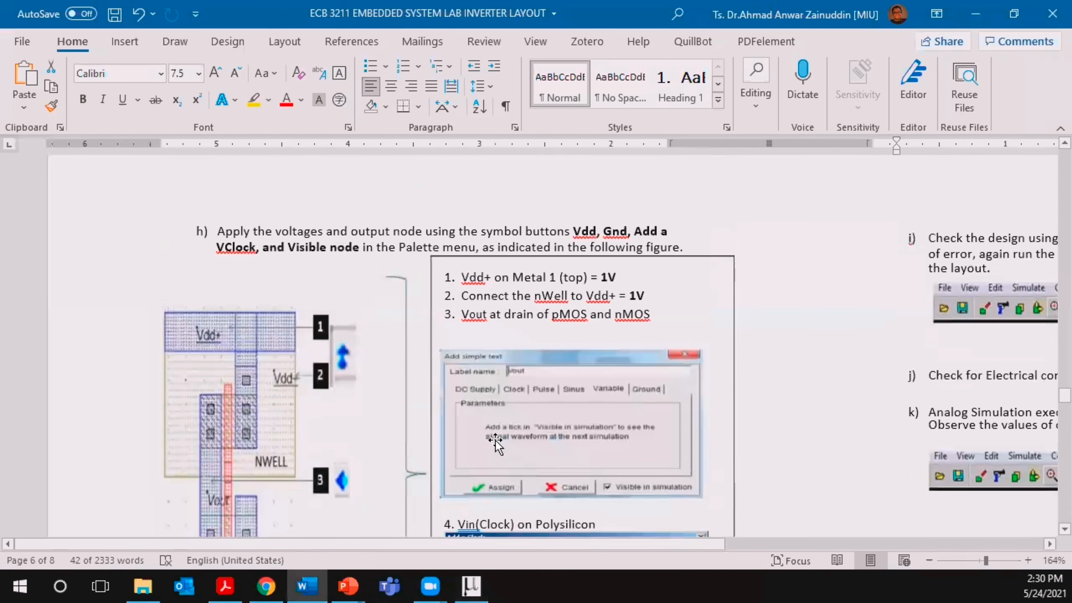
pyautogui.scroll(-3, 498, 441)
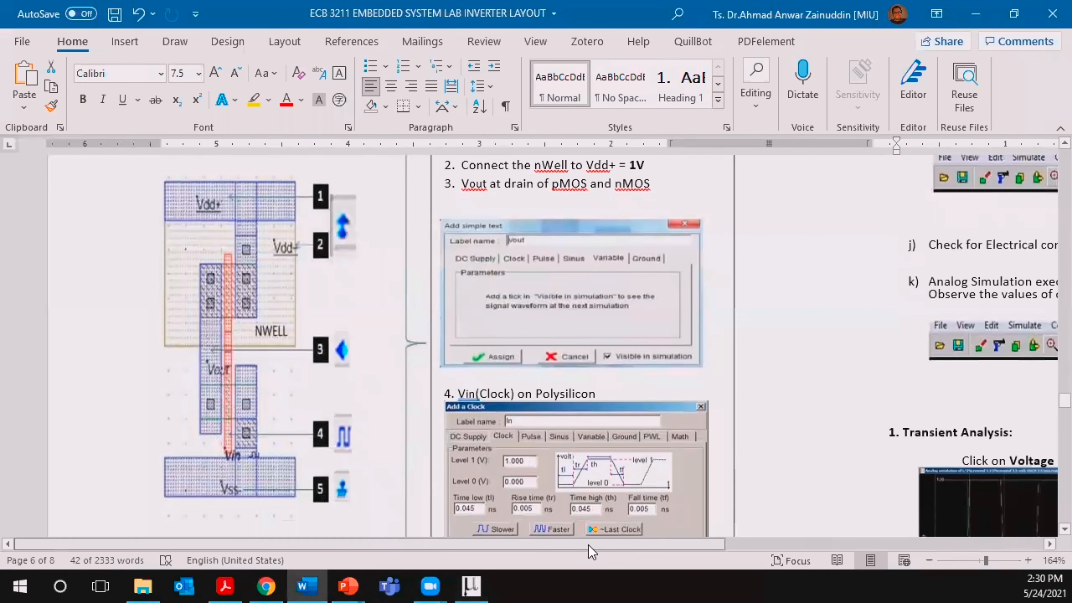
pyautogui.moveTo(590, 544); pyautogui.dragTo(839, 527)
pyautogui.scroll(1, 872, 319)
pyautogui.scroll(1, 873, 319)
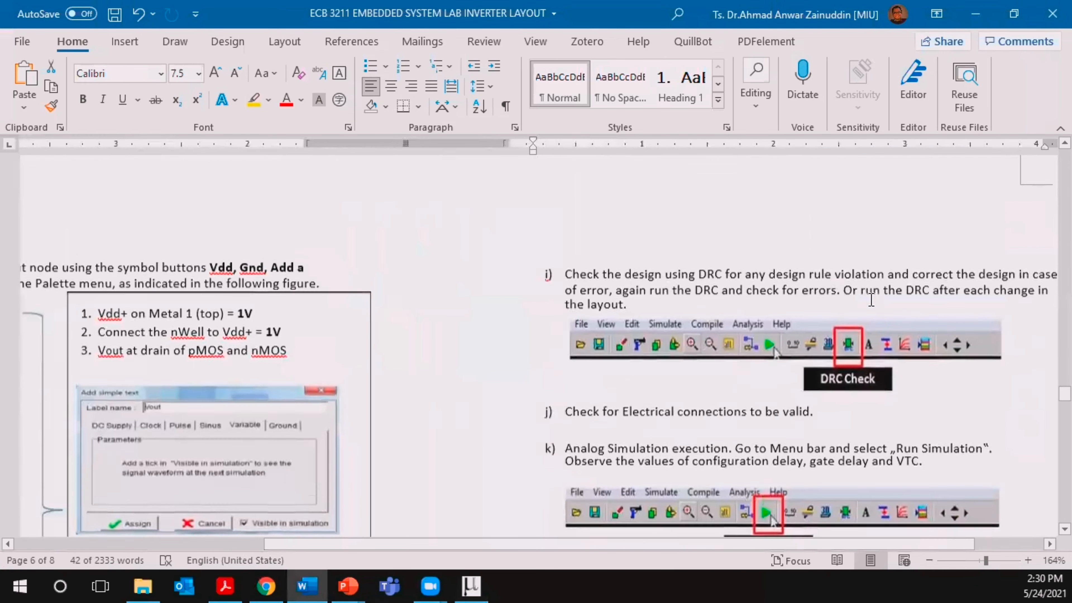
pyautogui.moveTo(778, 544); pyautogui.dragTo(857, 545)
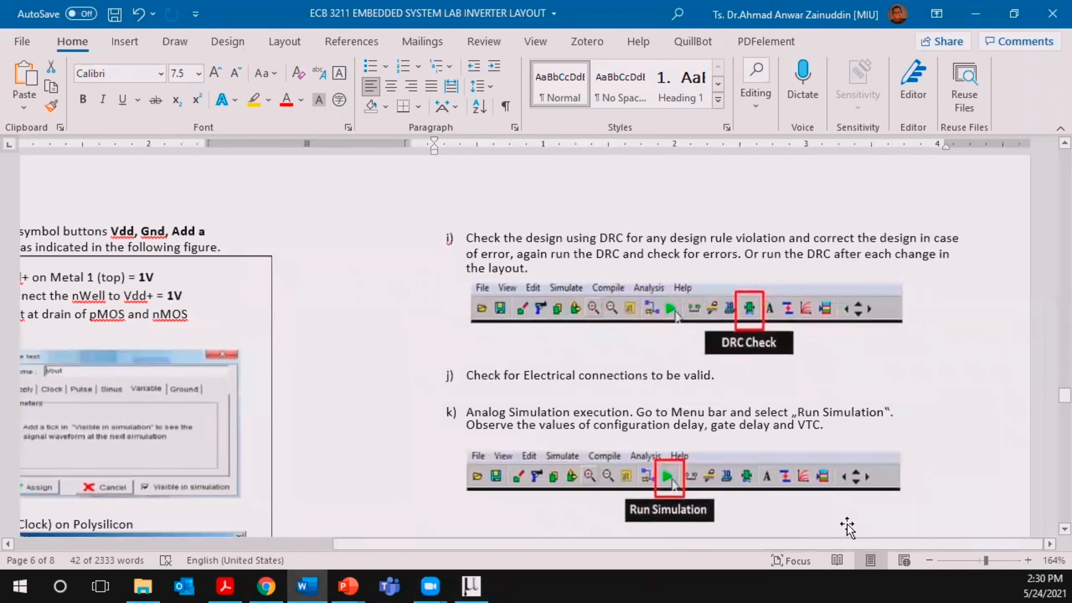
pyautogui.click(978, 15)
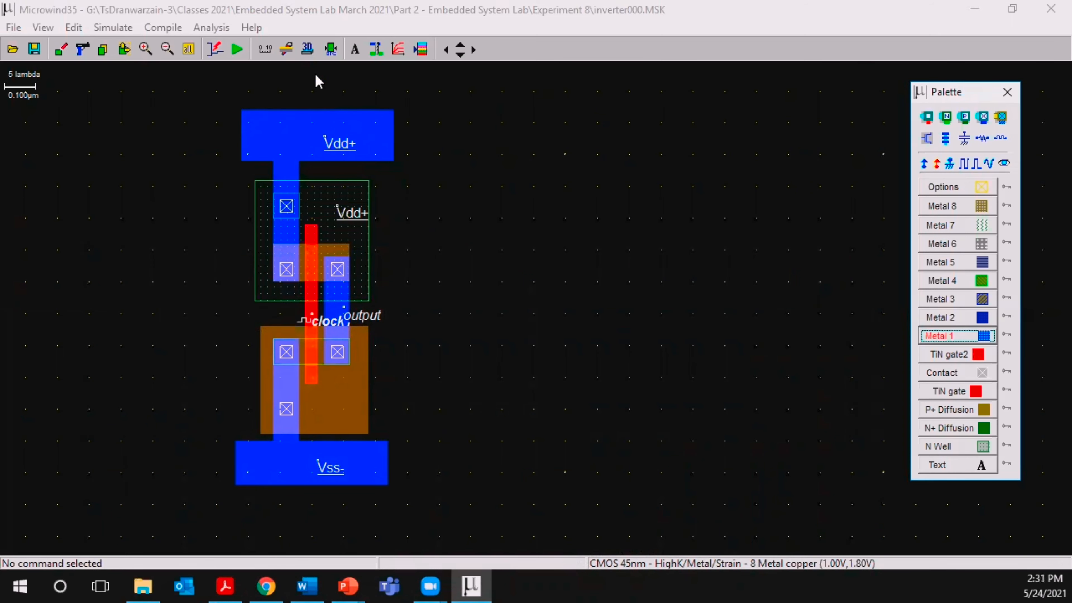
# Stretch the n-well's upper edge upward to make it 18 x 21 lambda, running the design rule check before and after.
pyautogui.click(330, 51)
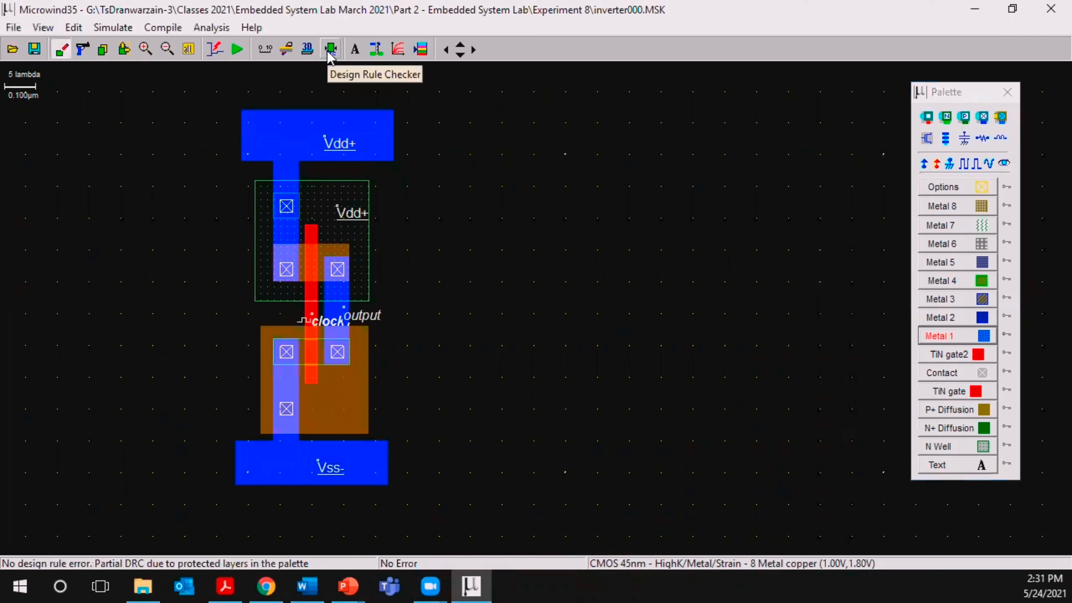
pyautogui.click(326, 54)
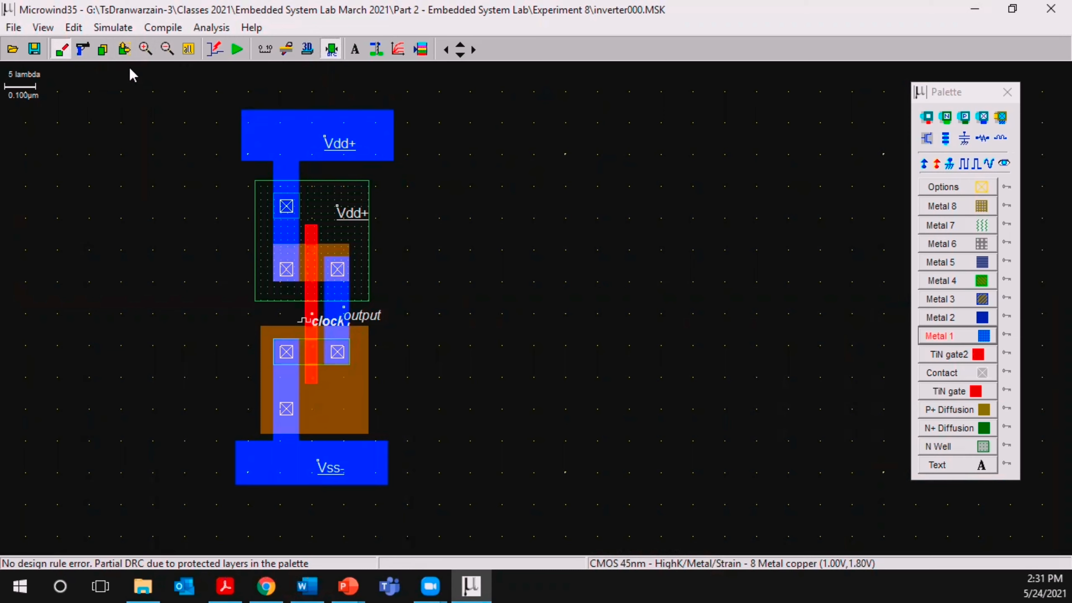
pyautogui.click(124, 49)
pyautogui.moveTo(325, 181); pyautogui.dragTo(324, 168)
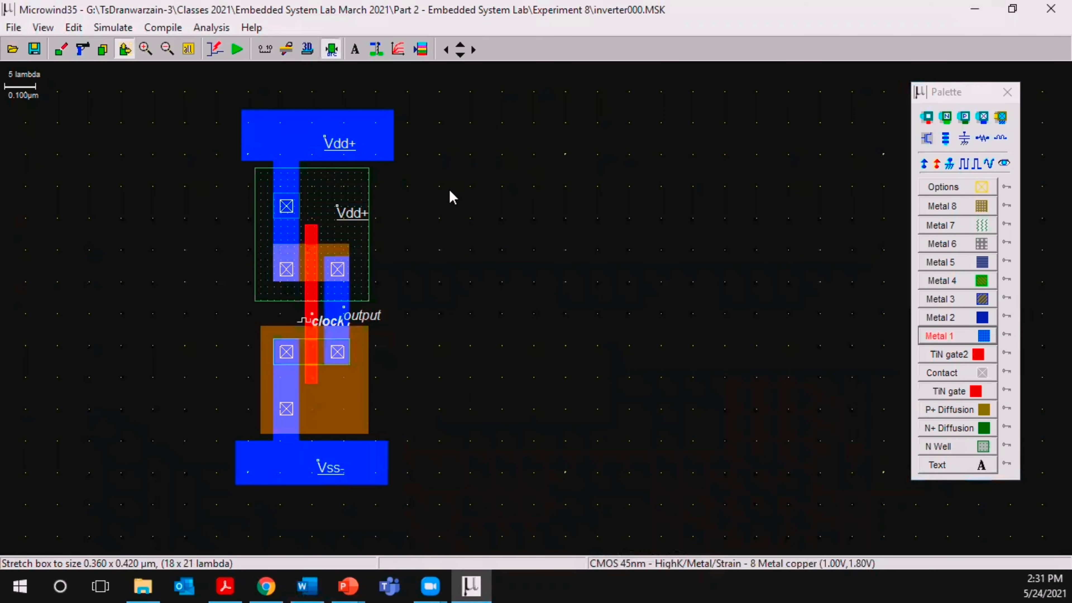
pyautogui.click(331, 52)
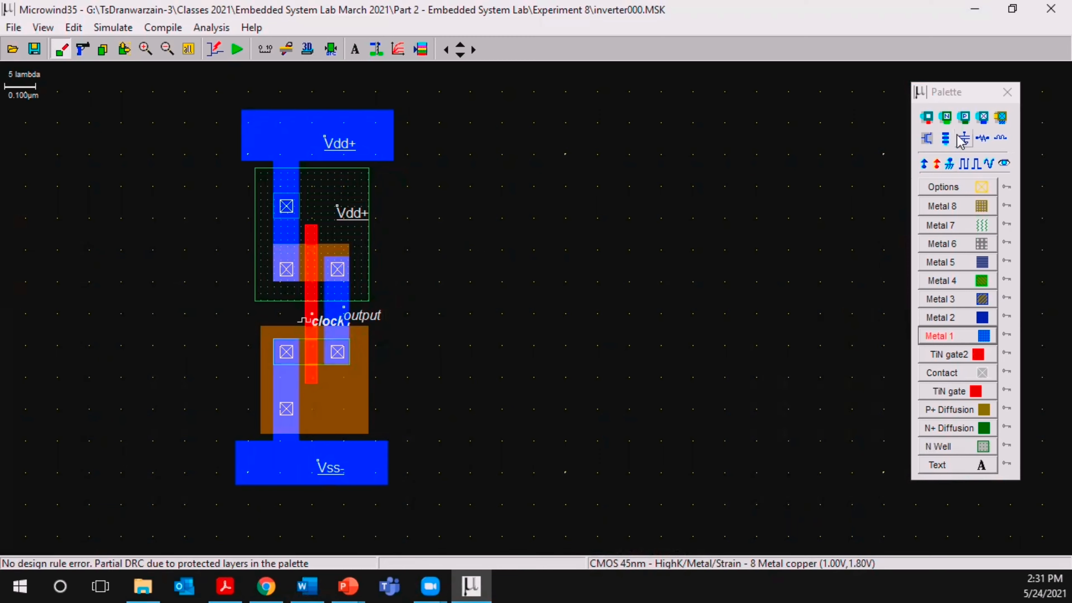
# Place an N+ diffusion contact at the n-well's upper corner beside the Vdd+ rail and run the design rule check.
pyautogui.click(947, 118)
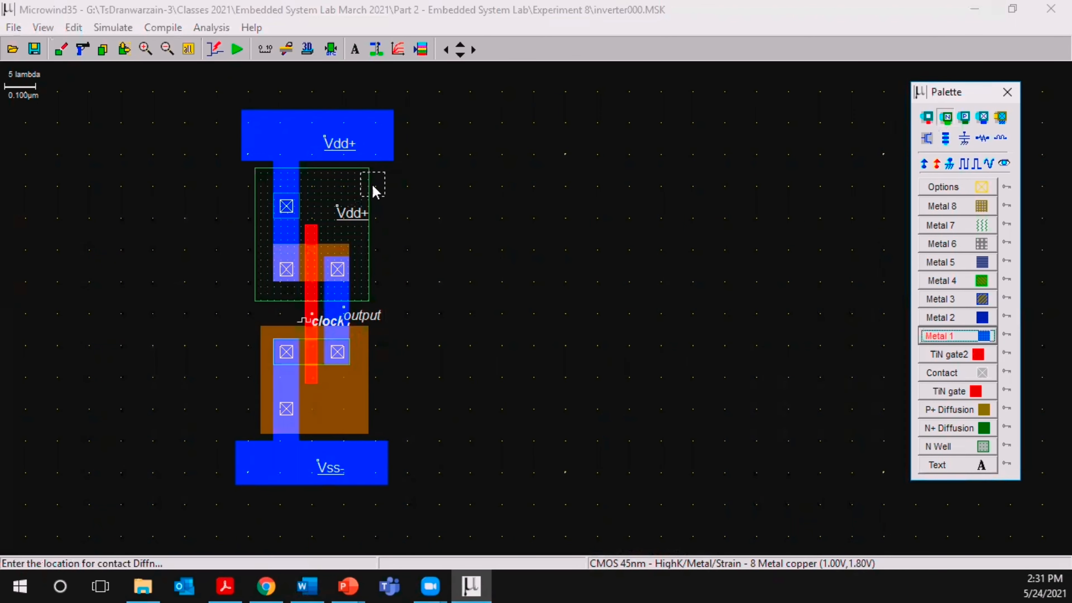
pyautogui.click(358, 179)
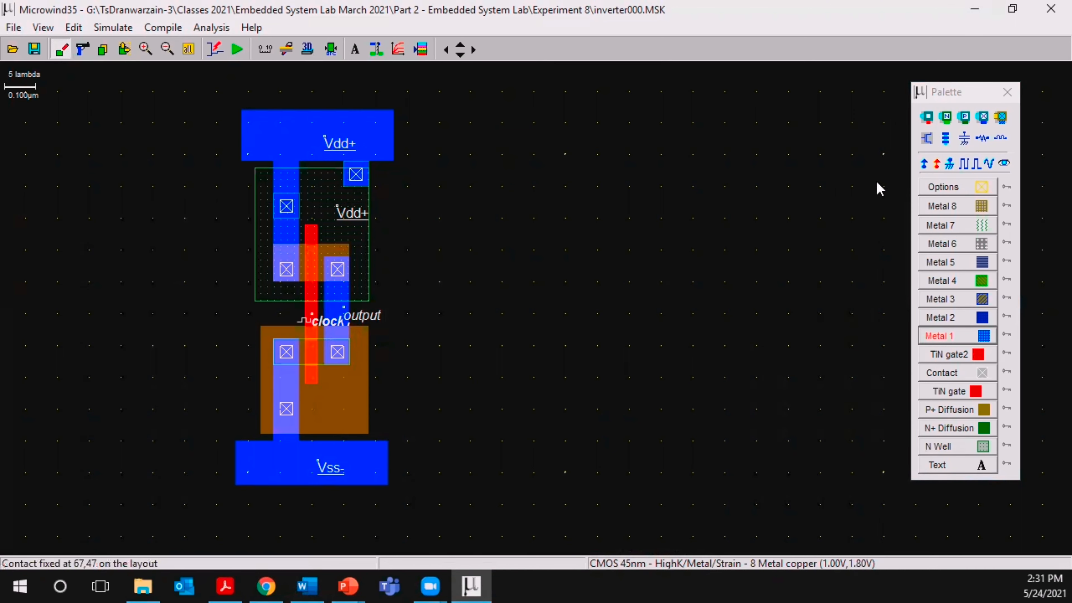
pyautogui.click(331, 49)
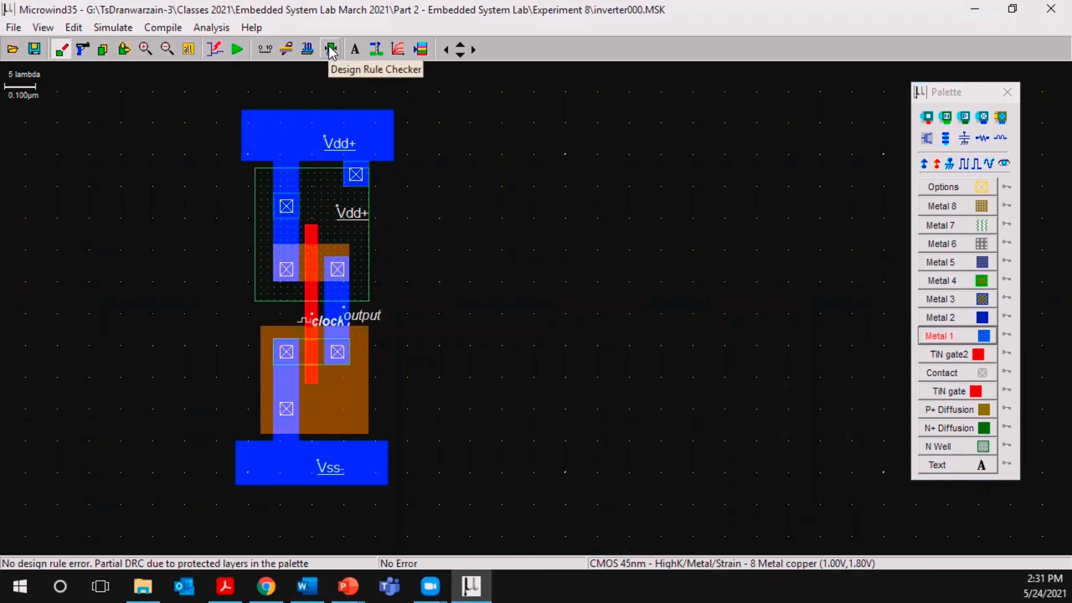
# Delete the upper Metal 1 rail together with the metal over the extra n-well corner contact, and refresh the view.
pyautogui.click(82, 50)
pyautogui.moveTo(311, 138); pyautogui.dragTo(366, 169)
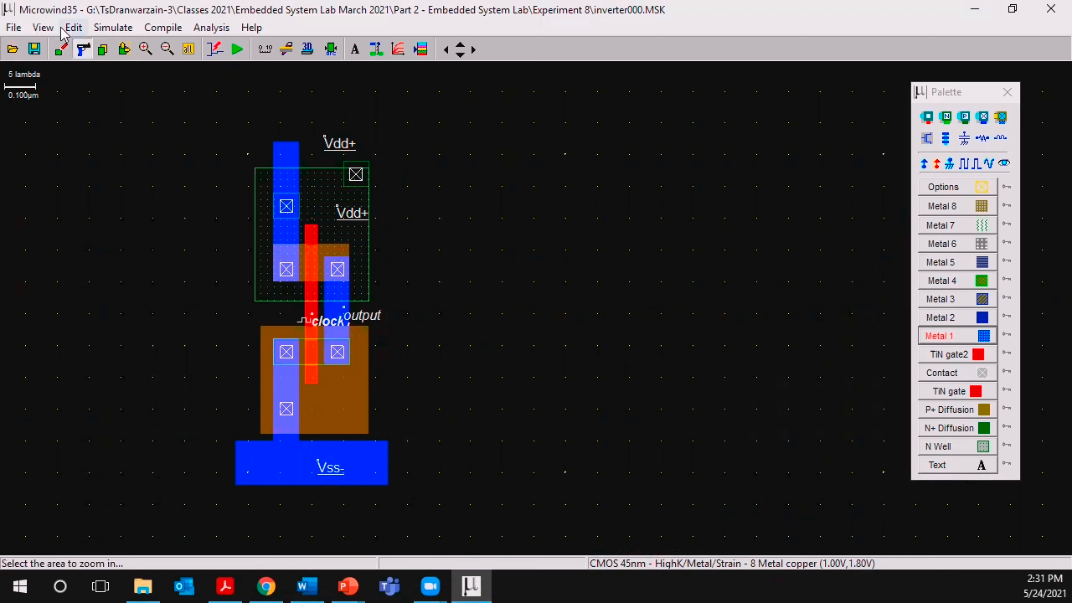
pyautogui.click(43, 27)
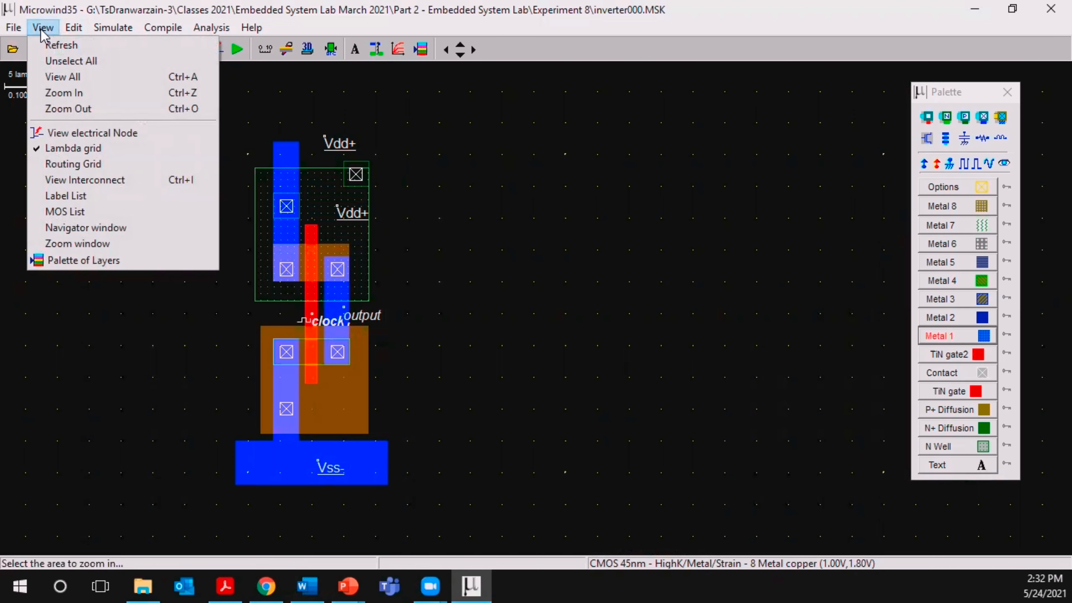
pyautogui.click(59, 46)
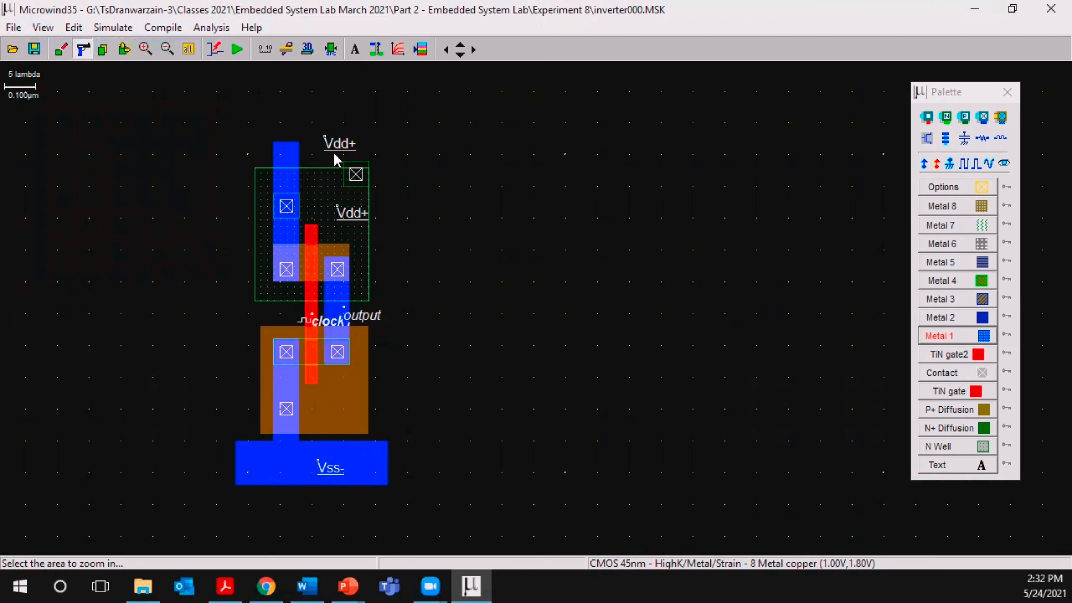
# Protect the Metal 1 layer, and switch protection of the N+ Diffusion and N Well layers on and back off.
pyautogui.click(1007, 336)
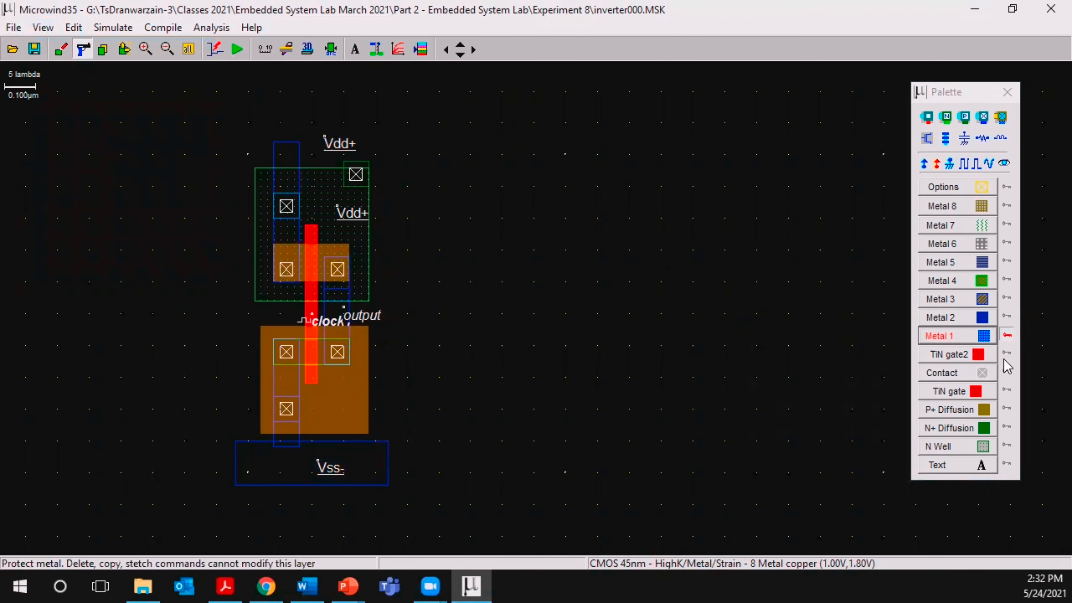
pyautogui.click(1007, 427)
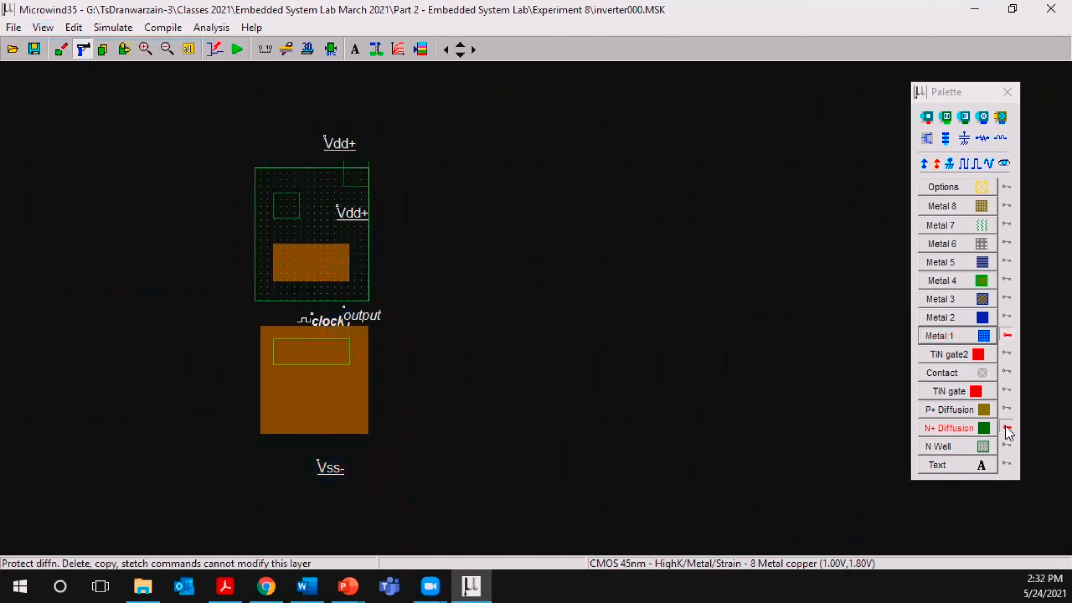
pyautogui.click(1007, 447)
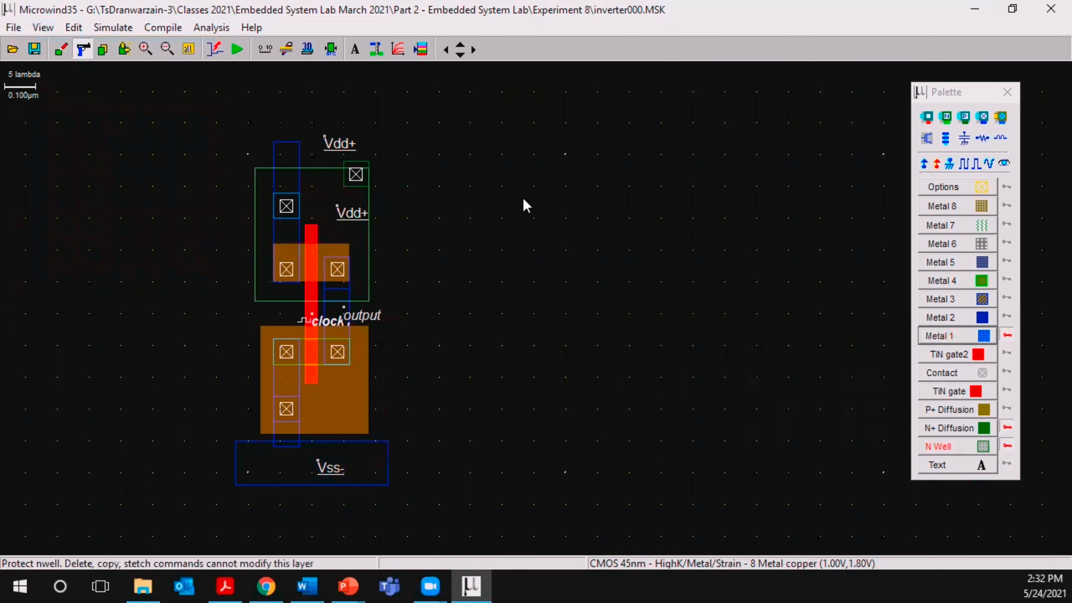
pyautogui.click(1001, 446)
pyautogui.click(1007, 427)
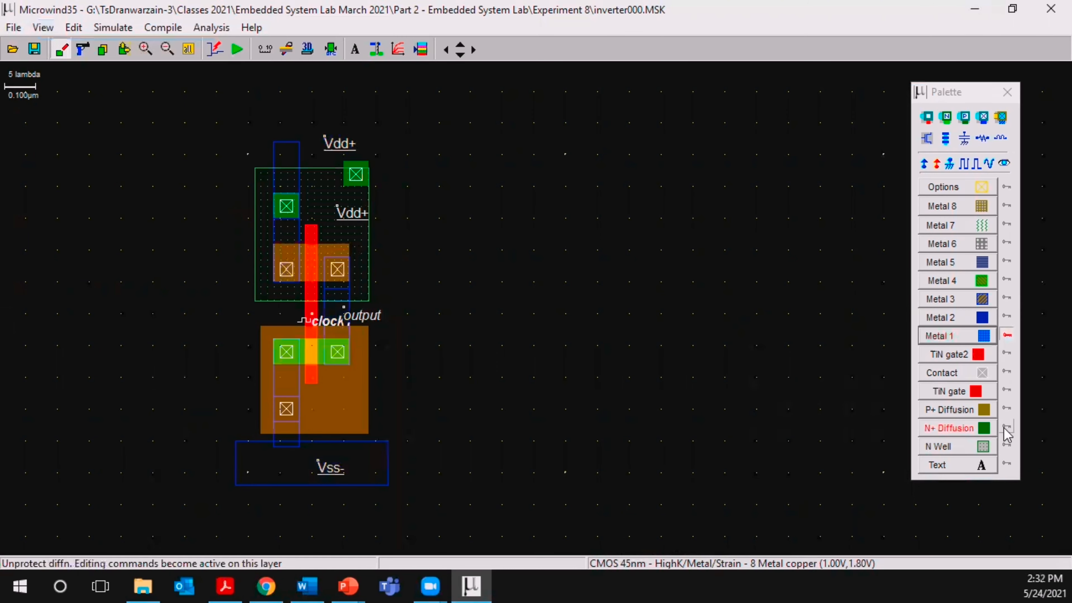
# Delete the N+ diffusion and contact boxes at the n-well's upper corner, and unprotect the Metal 1 layer.
pyautogui.click(83, 49)
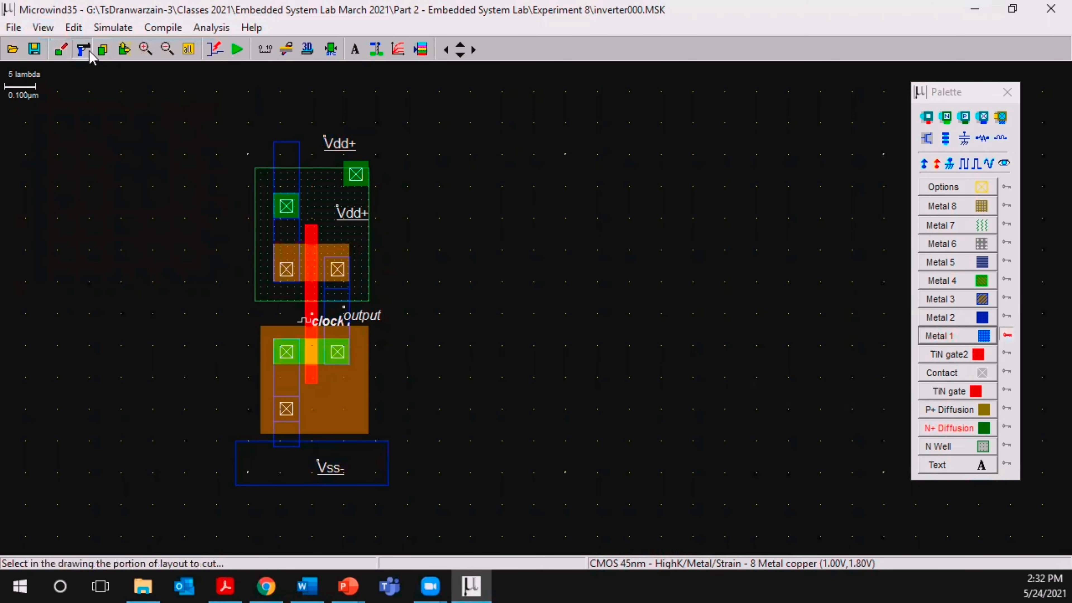
pyautogui.click(363, 171)
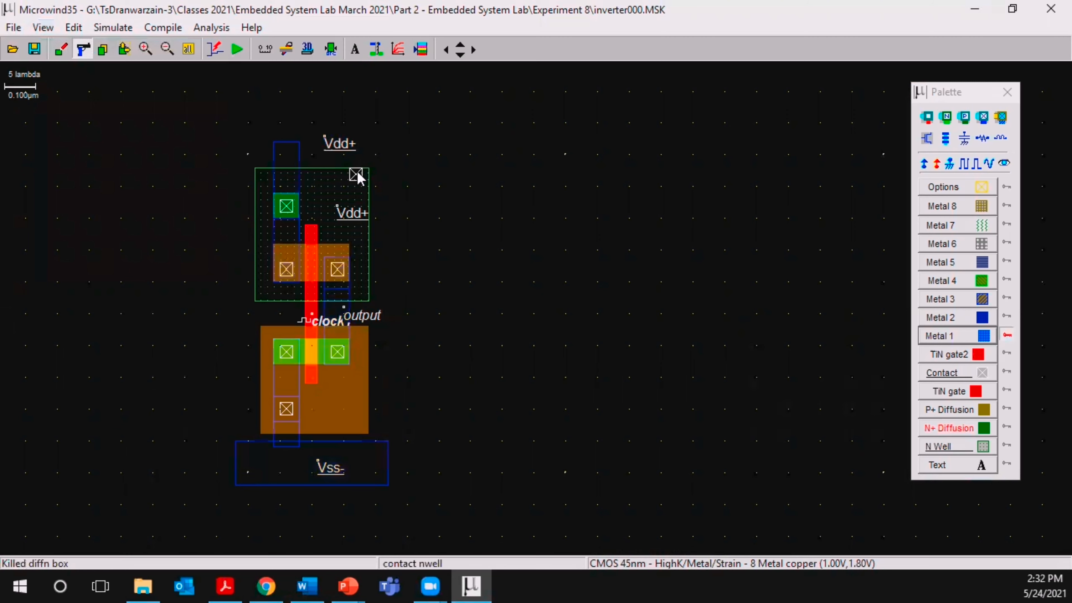
pyautogui.click(357, 175)
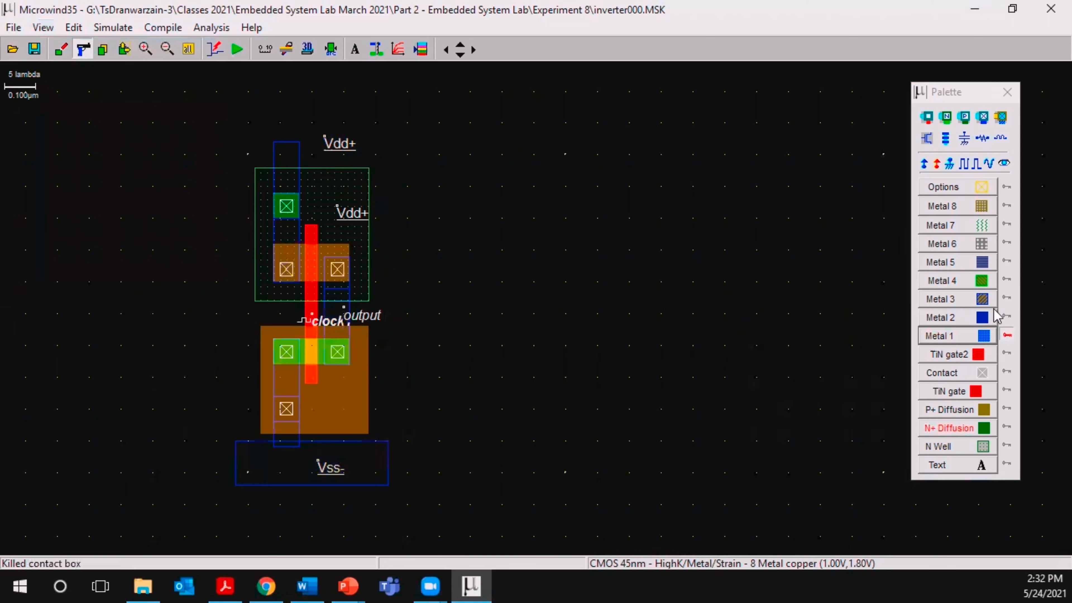
pyautogui.click(1007, 336)
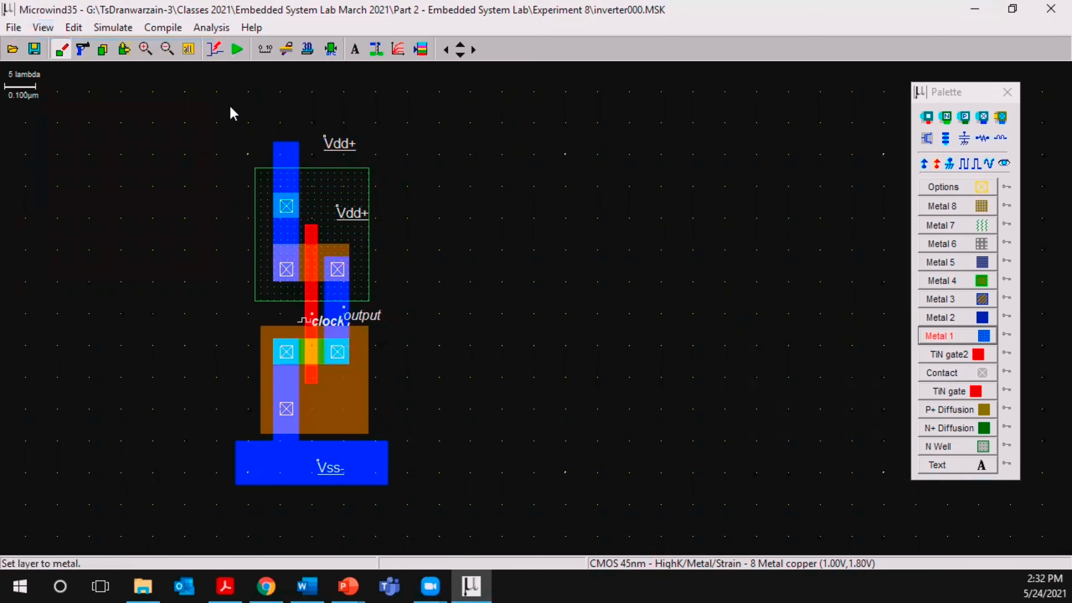
# Draw a Metal 1 supply rail of about 32 x 10 lambda above the n-well and run the design rule check.
pyautogui.moveTo(217, 91); pyautogui.dragTo(421, 161)
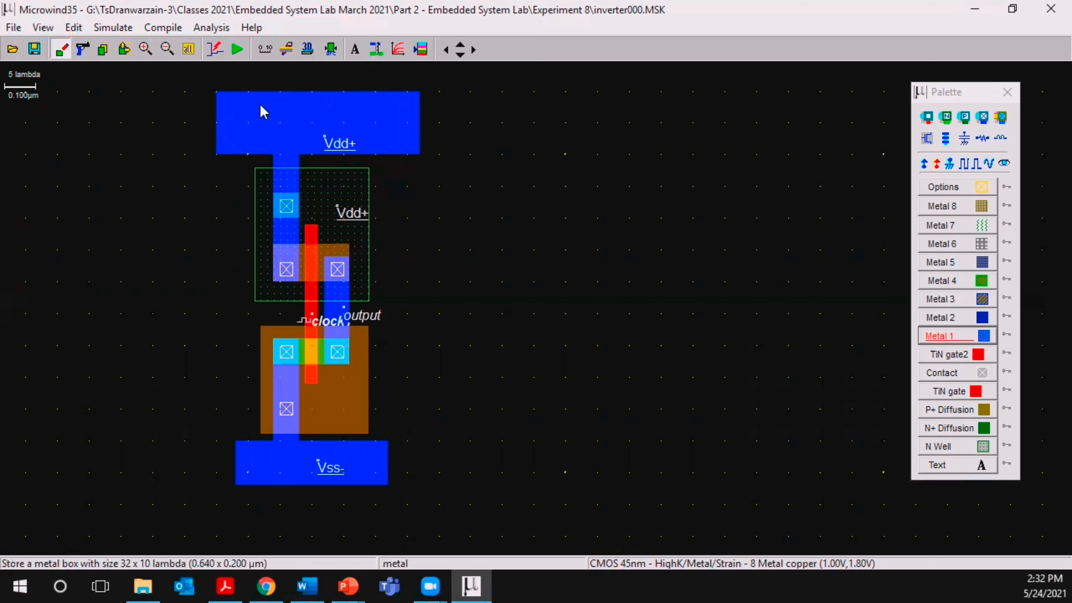
pyautogui.click(331, 50)
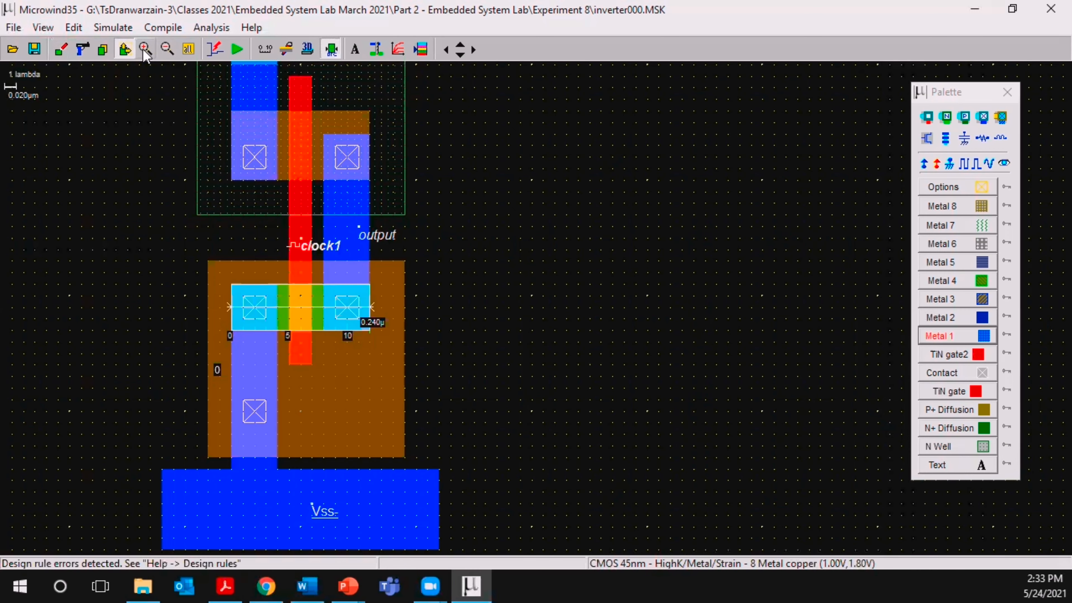
# Rerun the design rule check on the inverter layout to locate the reported violation at the nMOS diffusion.
pyautogui.click(189, 50)
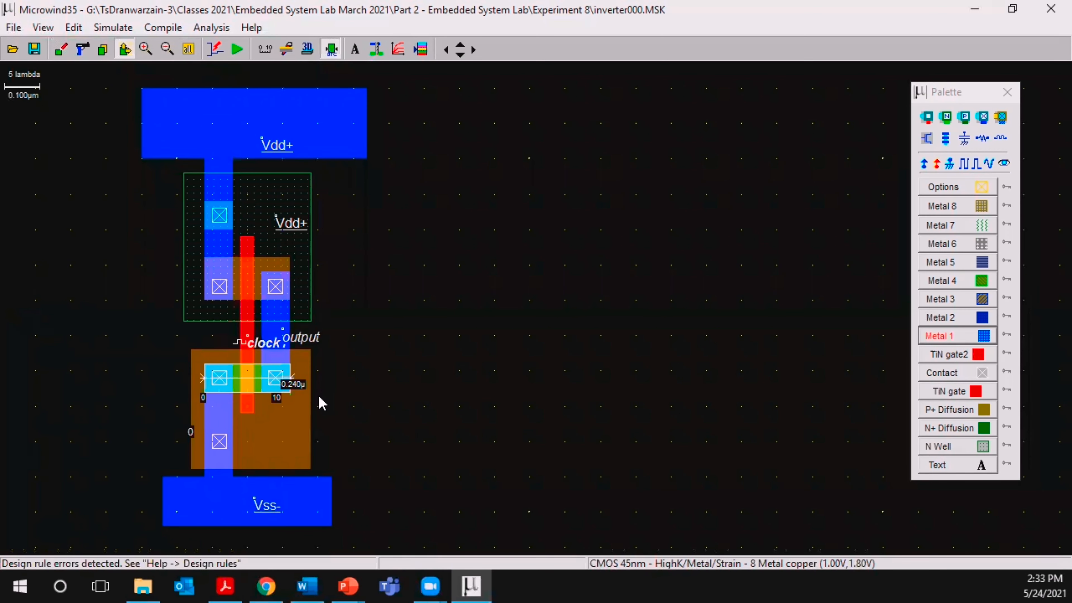
pyautogui.click(125, 53)
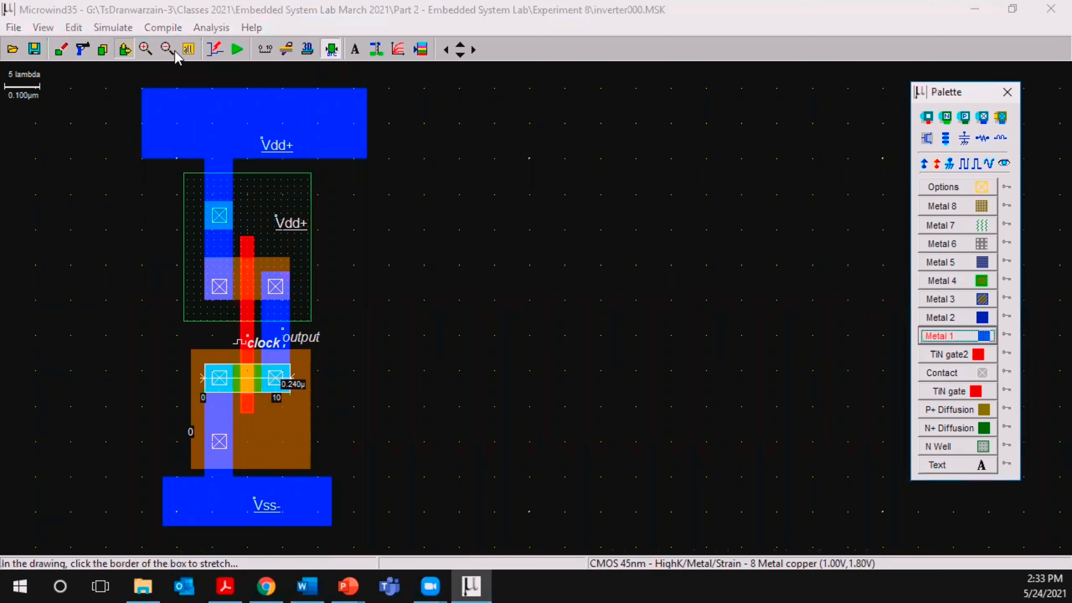
pyautogui.click(335, 50)
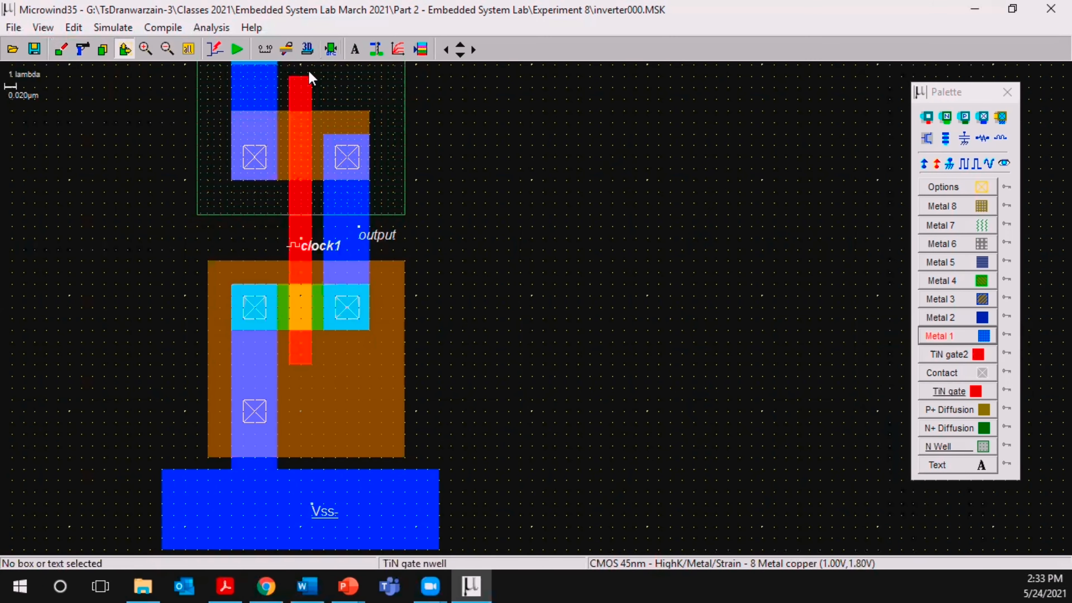
pyautogui.click(328, 51)
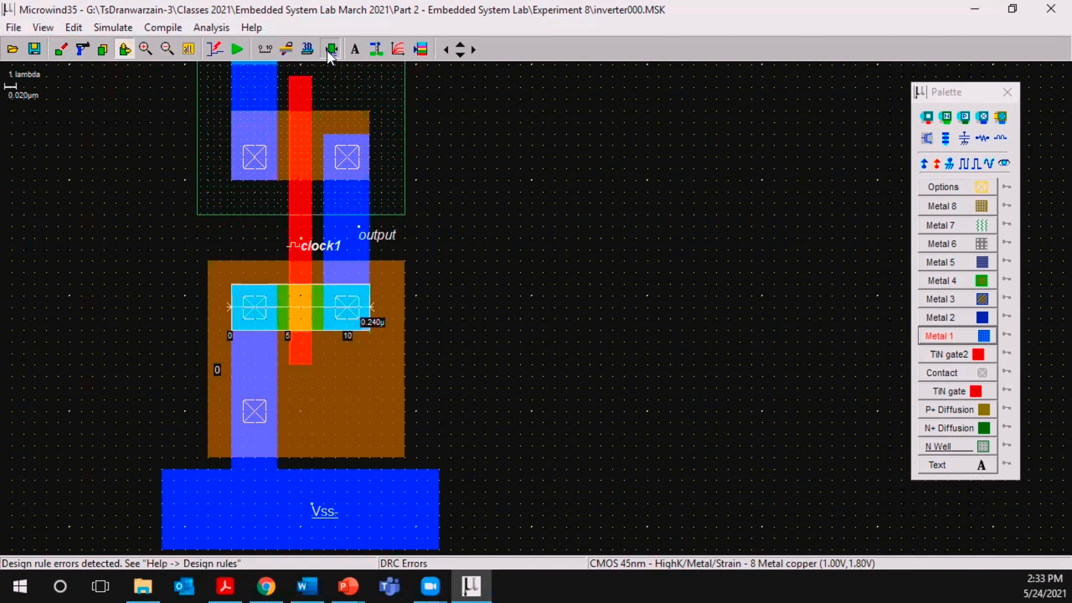
pyautogui.click(327, 51)
pyautogui.rightClick(328, 51)
pyautogui.click(328, 47)
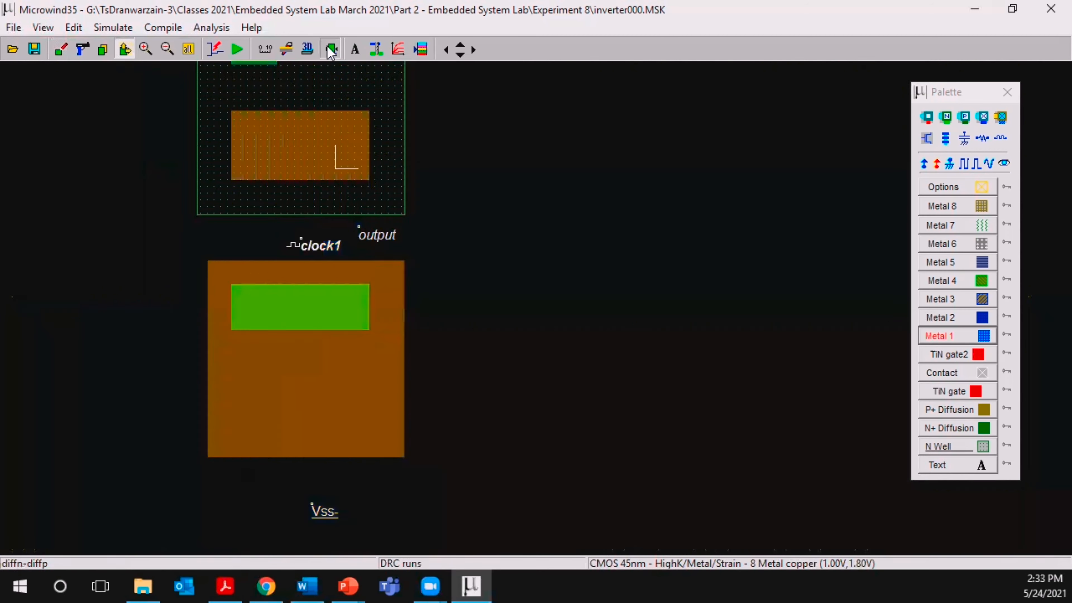
pyautogui.click(331, 49)
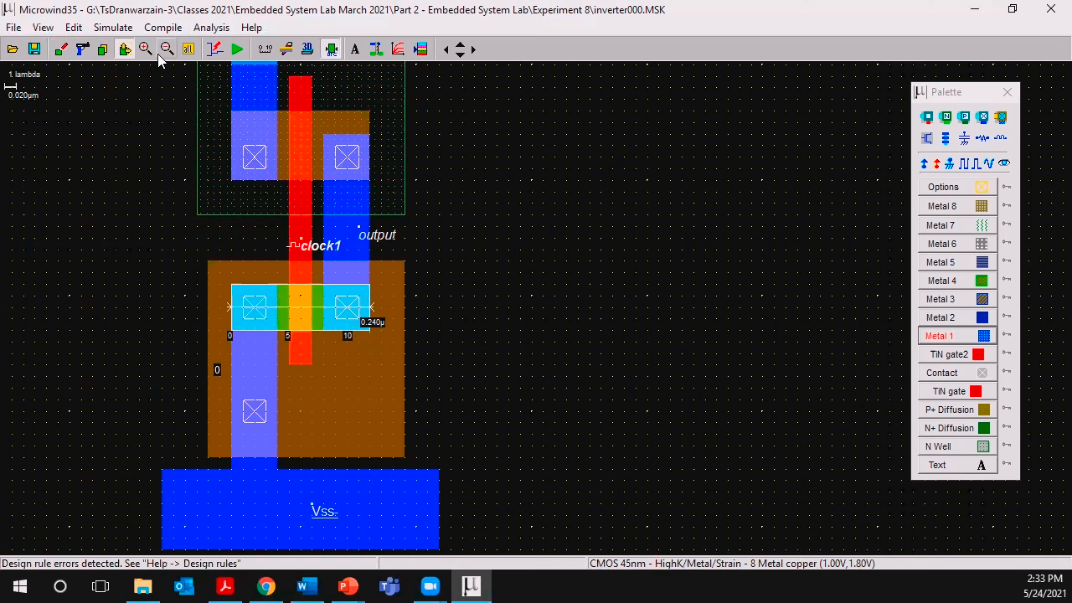
# Replace the P+ diffusion box around the nMOS with one of about 23 x 18 lambda and run the design rule check.
pyautogui.click(83, 52)
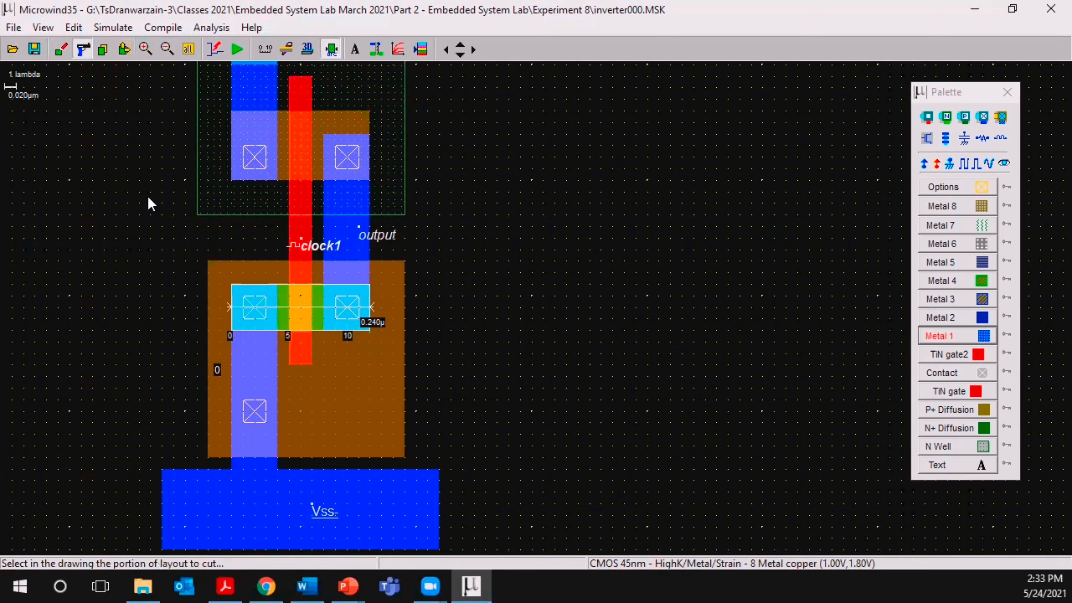
pyautogui.click(358, 431)
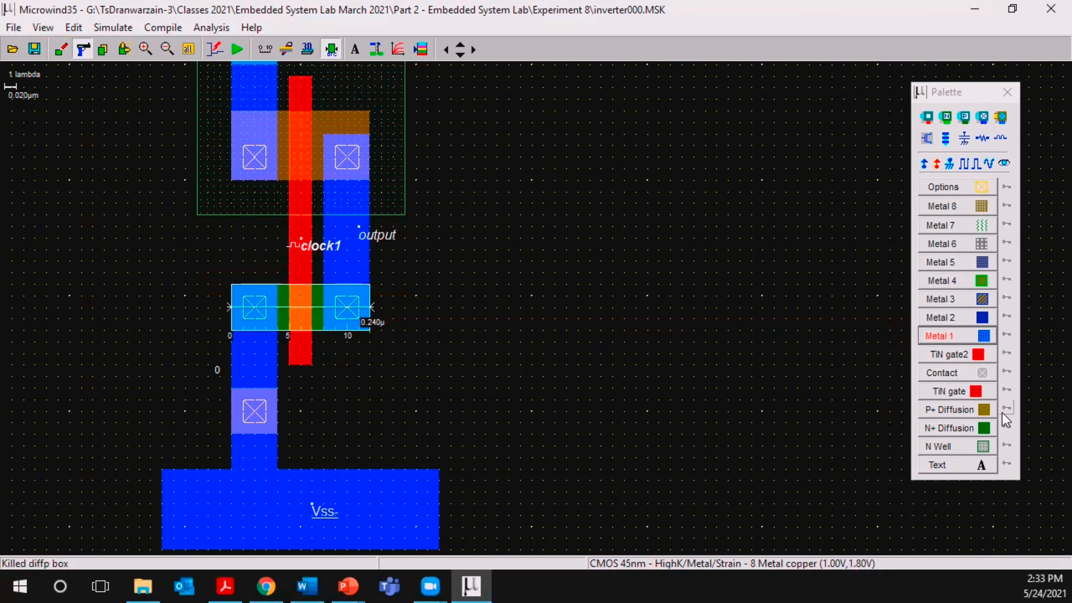
pyautogui.click(952, 409)
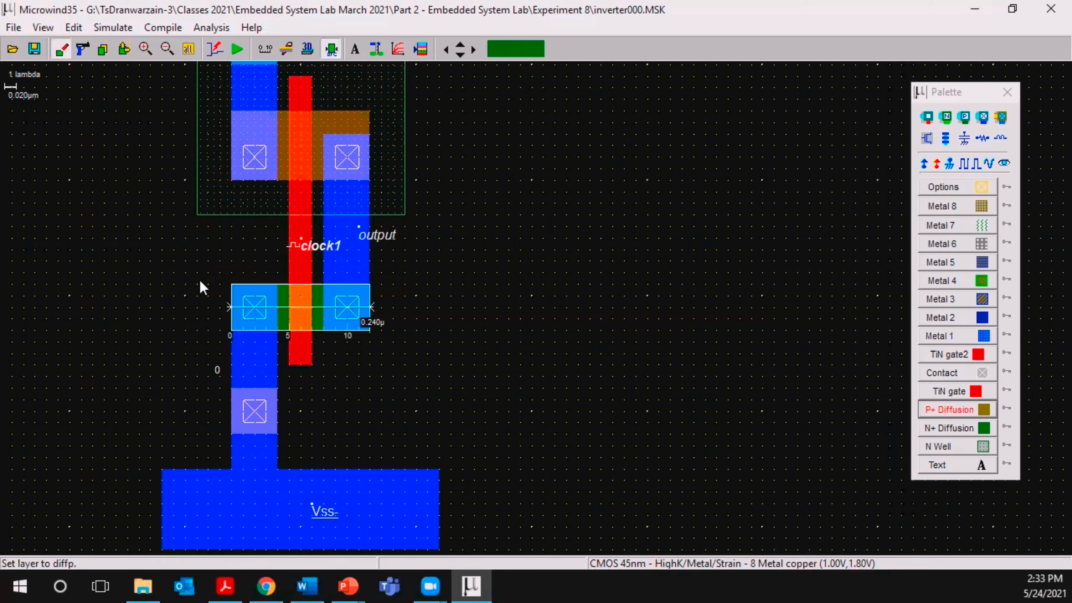
pyautogui.moveTo(174, 250); pyautogui.dragTo(439, 459)
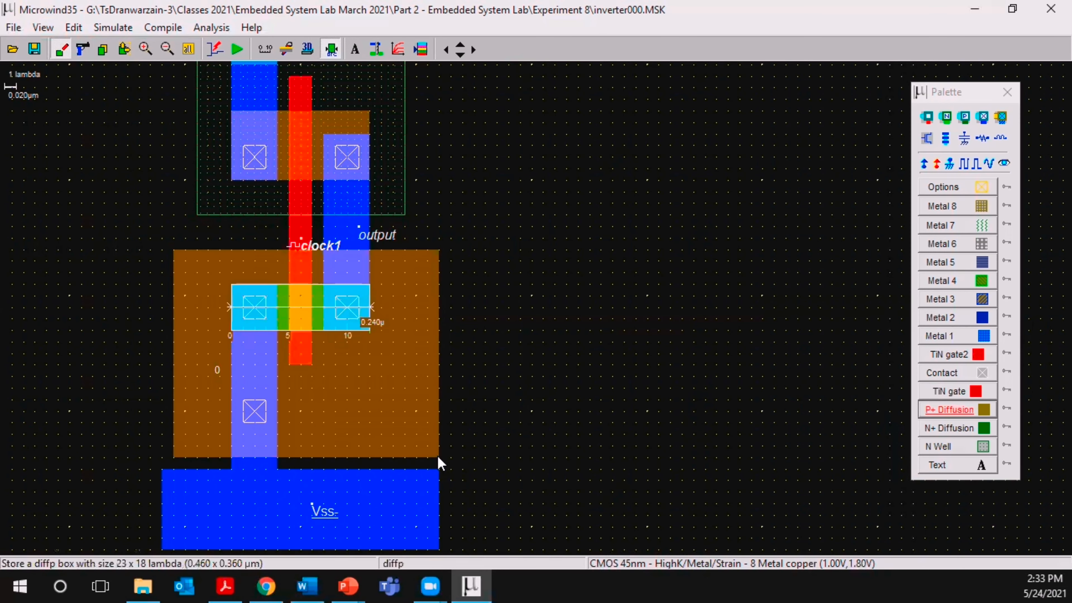
pyautogui.click(325, 50)
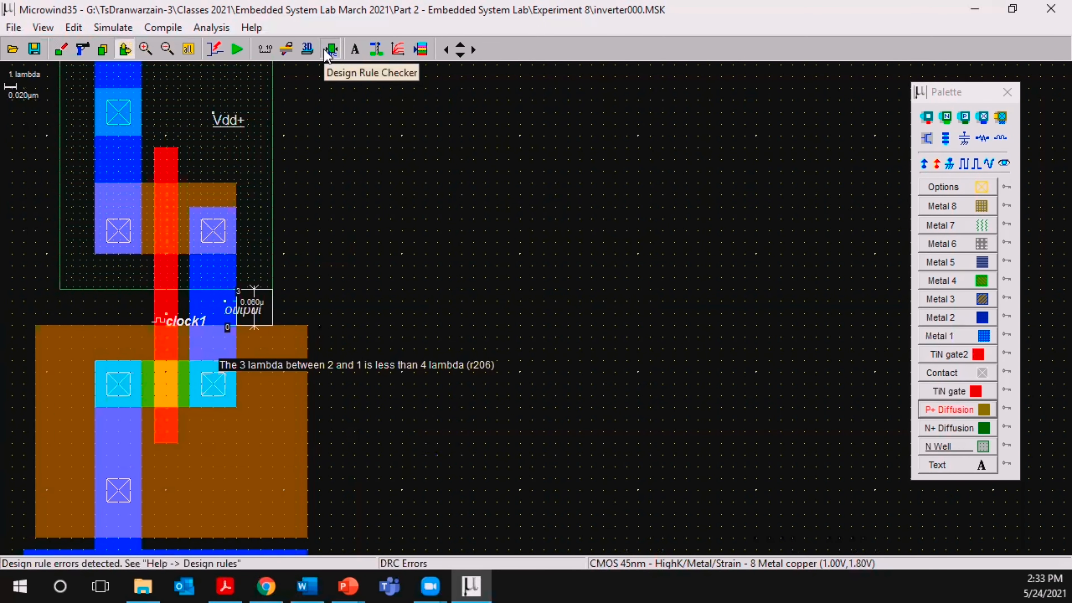
pyautogui.click(325, 49)
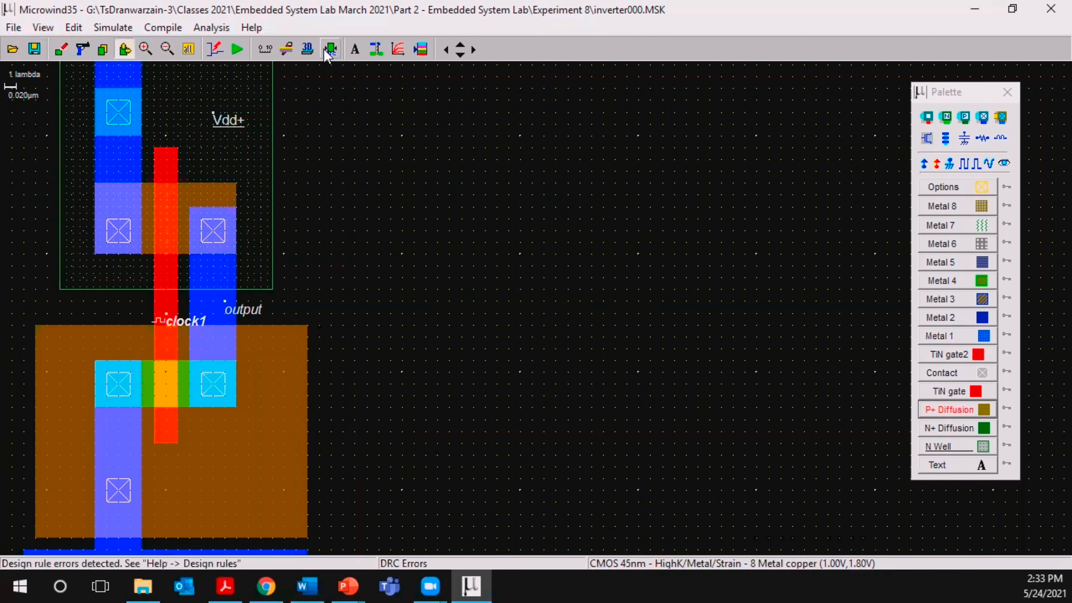
pyautogui.click(330, 53)
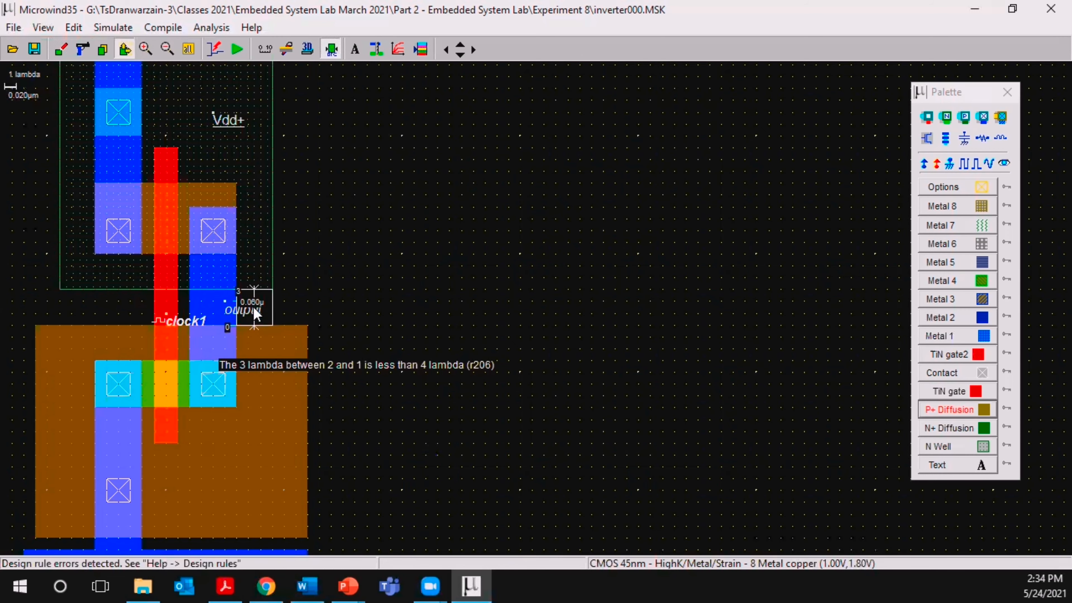
# Stretch the upper edge of the P+ diffusion box down to make it 23 x 16 lambda, and rerun the design rule check.
pyautogui.click(124, 49)
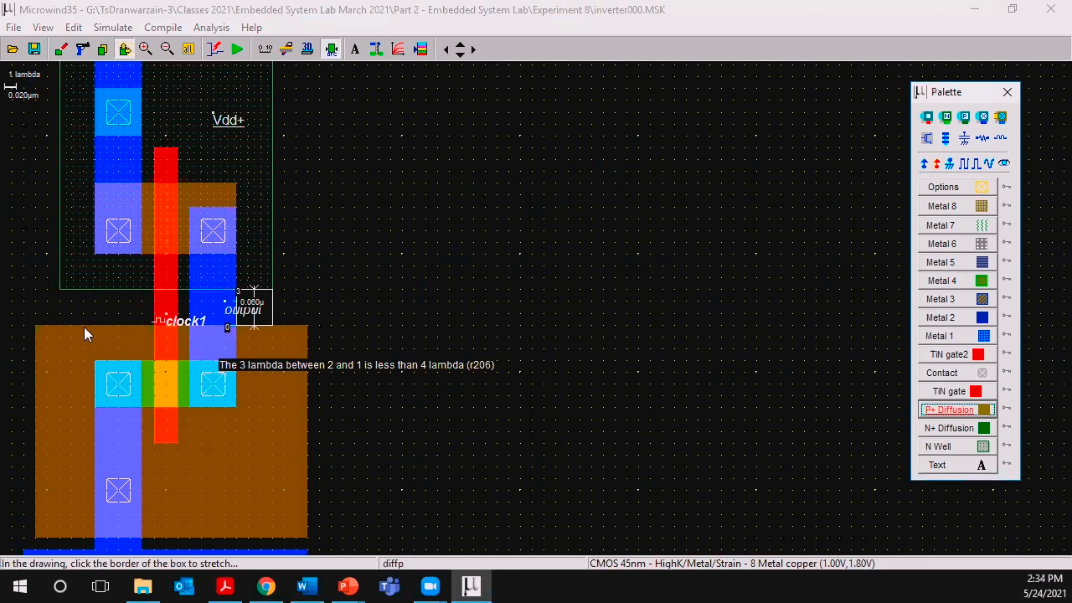
pyautogui.moveTo(83, 326); pyautogui.dragTo(83, 348)
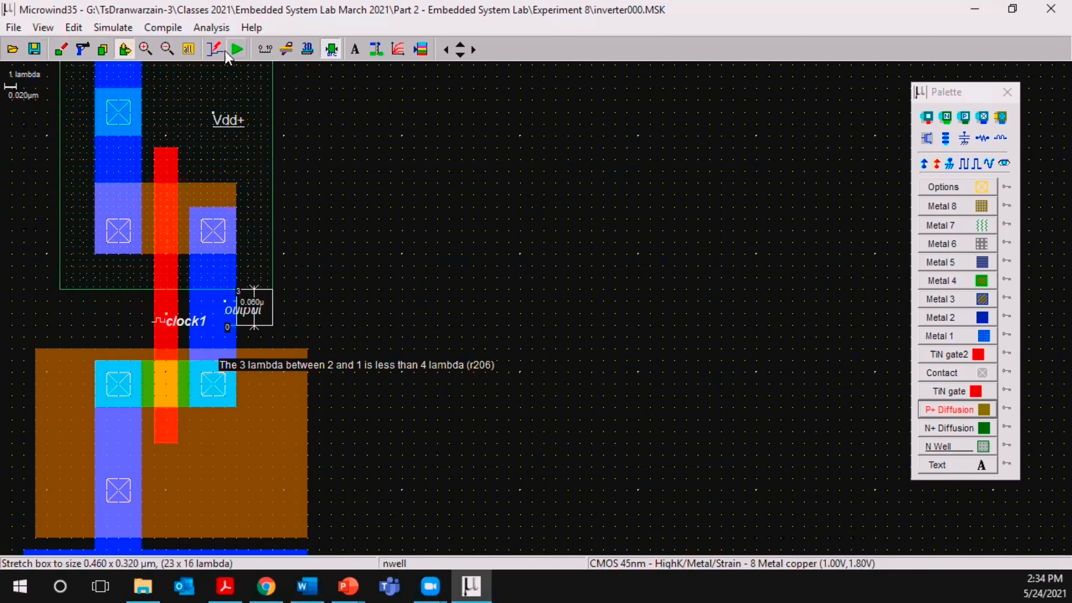
pyautogui.click(329, 51)
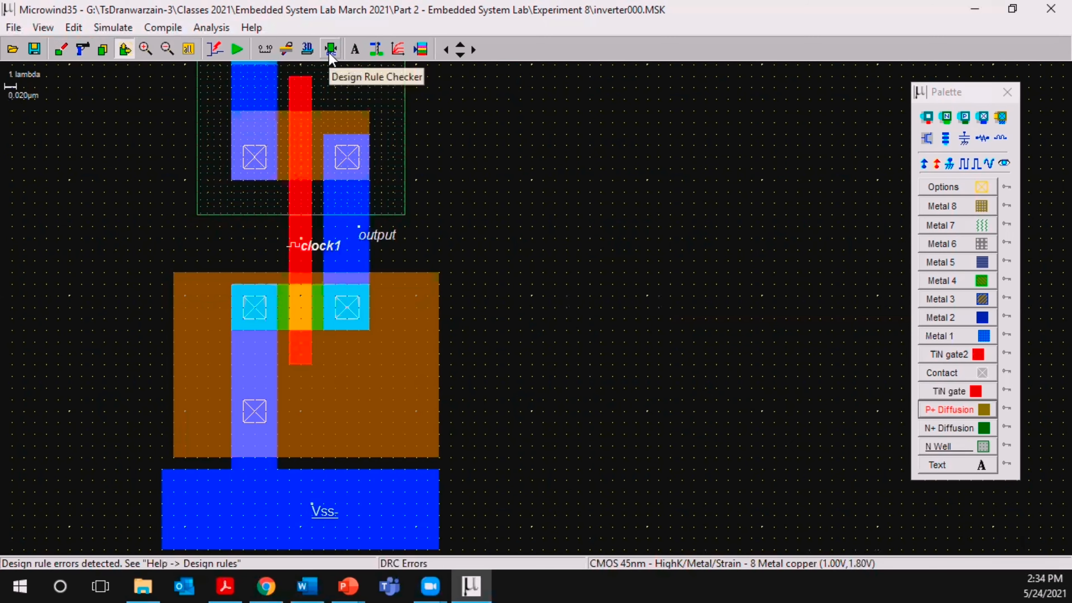
pyautogui.click(328, 52)
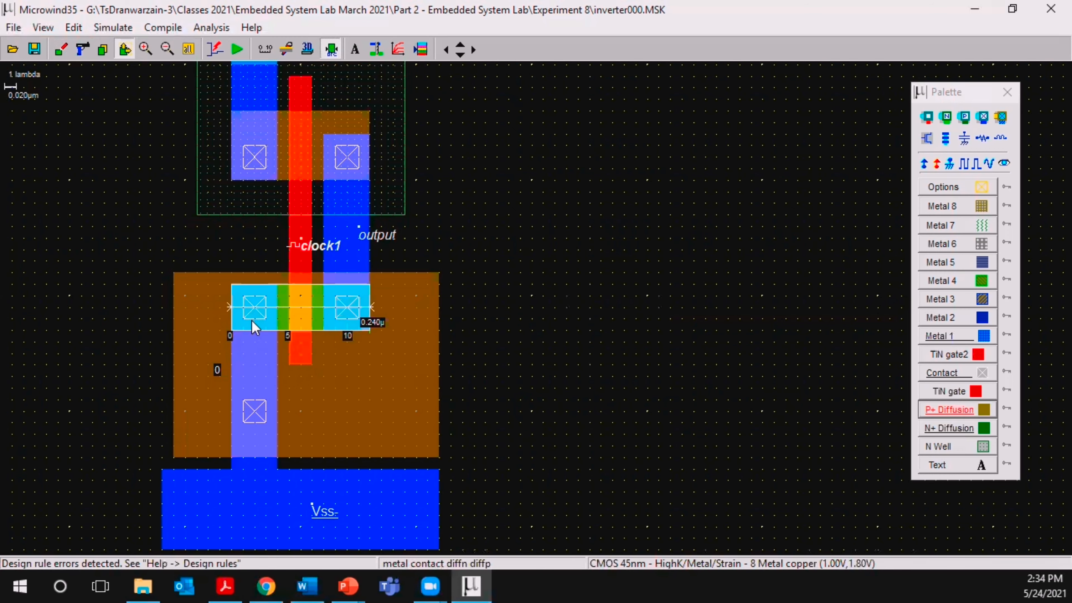
# Delete the nMOS's surrounding P+ diffusion, N+ diffusion, source contact and metal, and drain metal below the n-well, and run the design rule check.
pyautogui.click(82, 48)
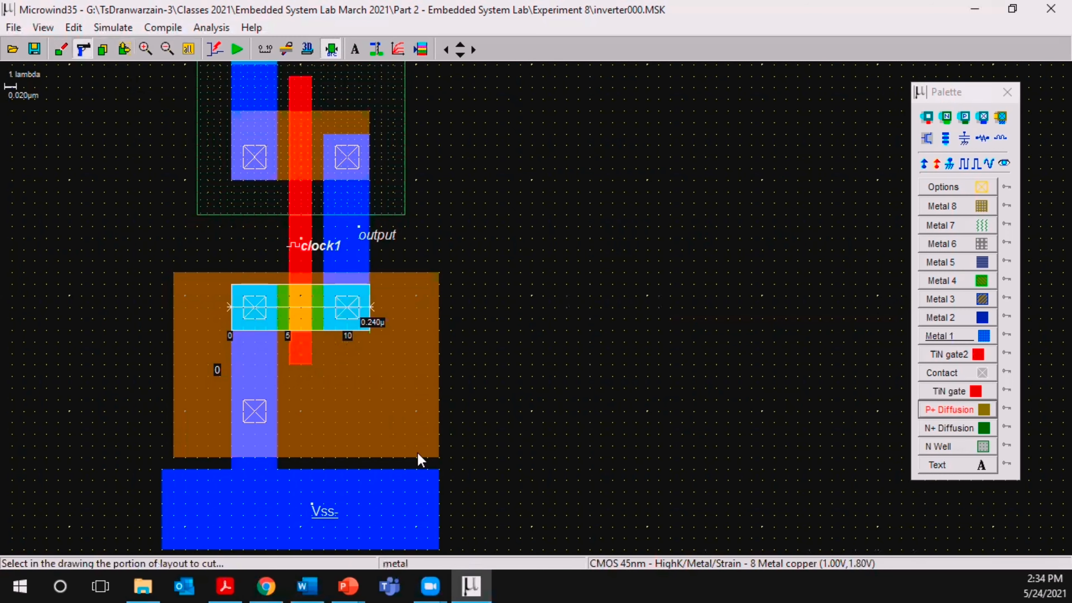
pyautogui.click(404, 433)
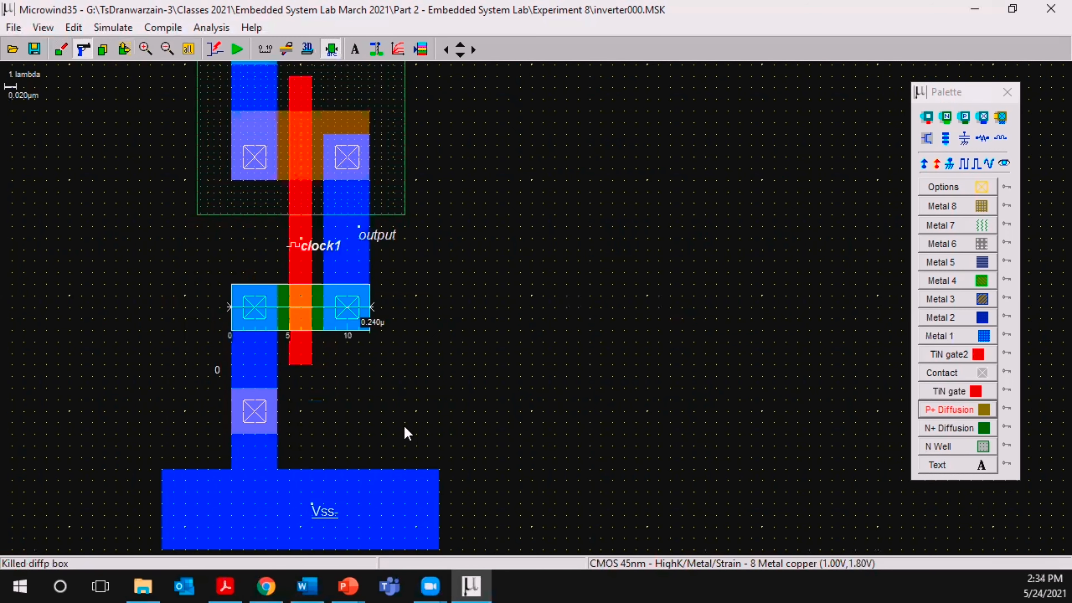
pyautogui.click(259, 310)
pyautogui.click(258, 310)
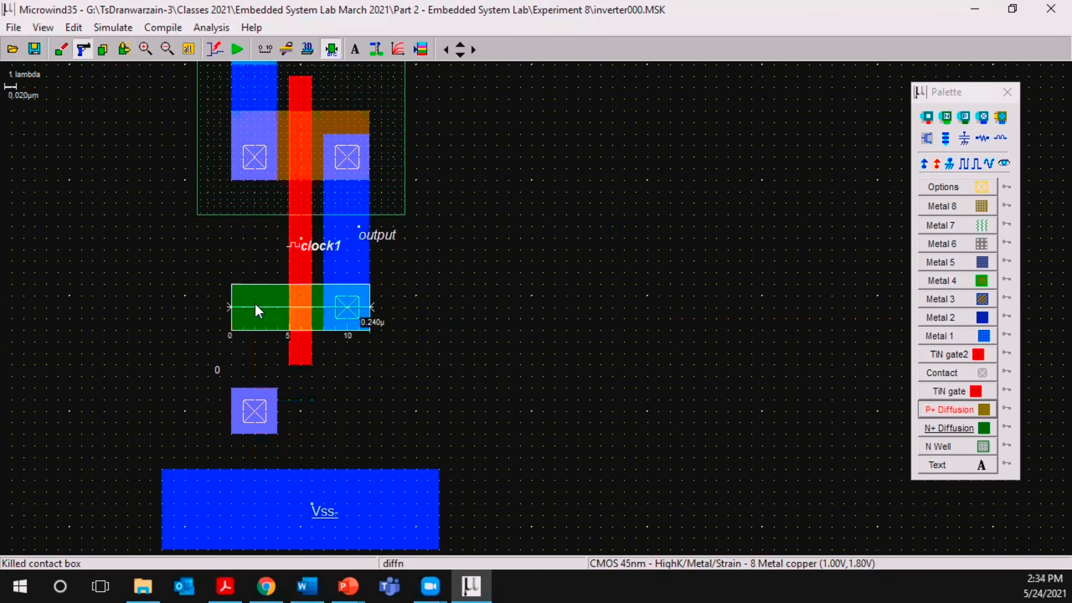
pyautogui.click(259, 311)
pyautogui.click(258, 306)
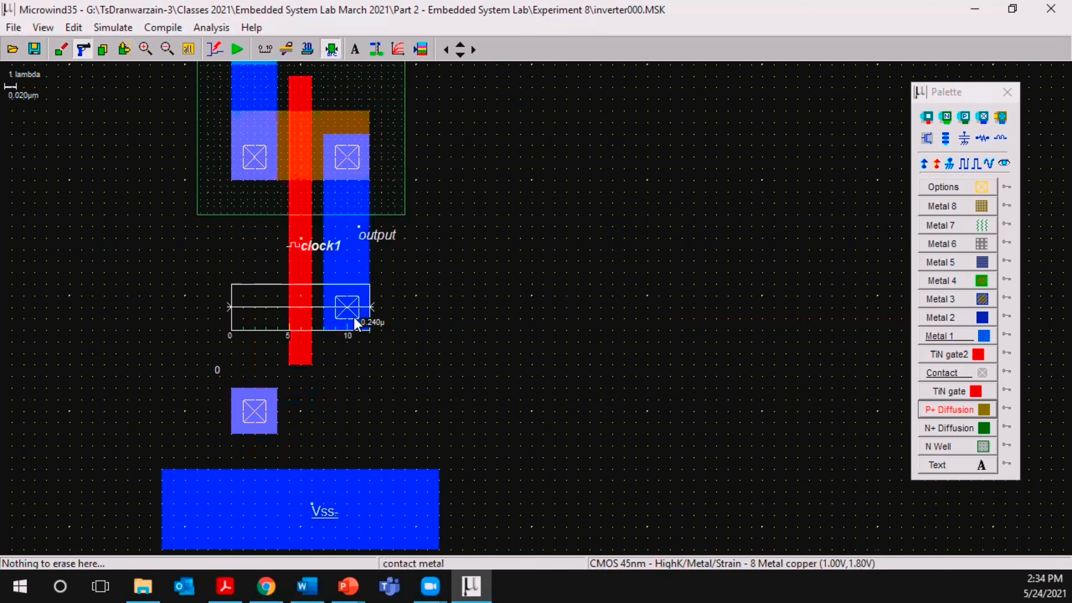
pyautogui.click(362, 312)
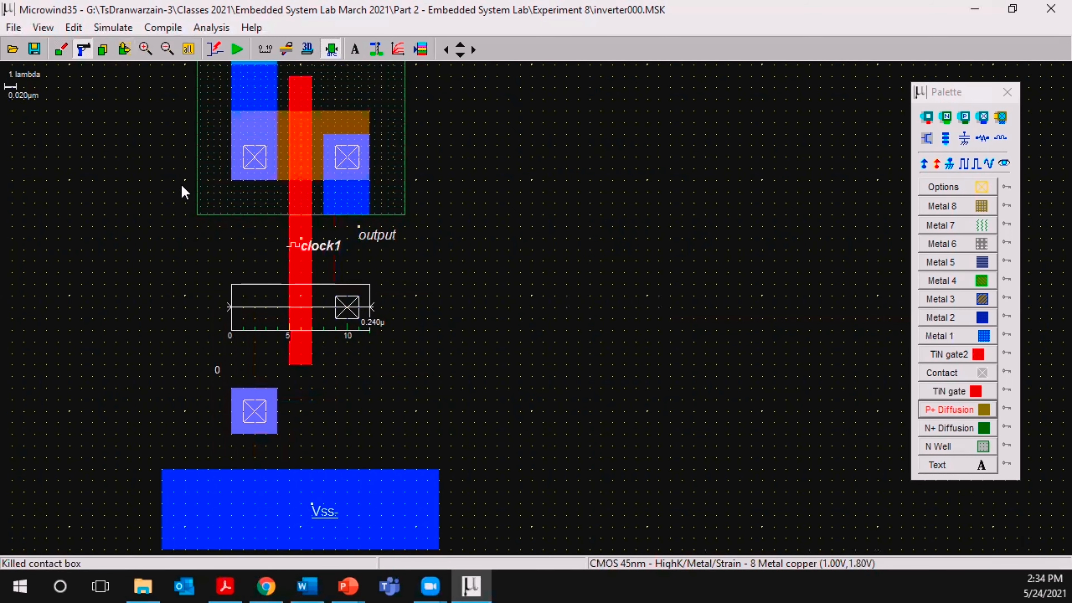
pyautogui.click(332, 49)
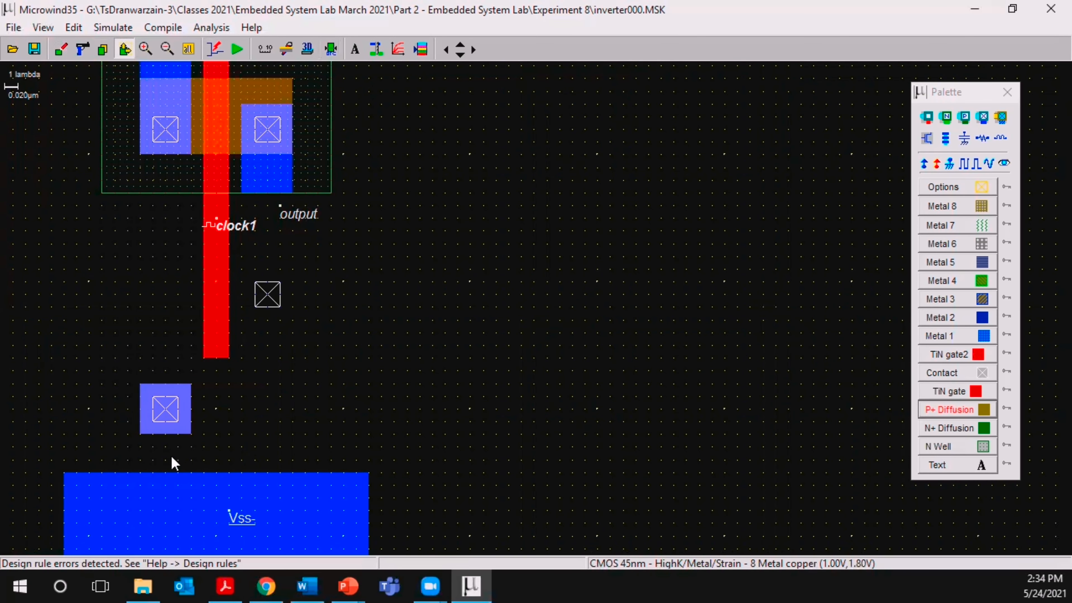
# Delete the contact, Metal 1 and P+ diffusion boxes left above the Vss rail, and run the design rule check.
pyautogui.moveTo(167, 422); pyautogui.dragTo(134, 290)
pyautogui.click(80, 51)
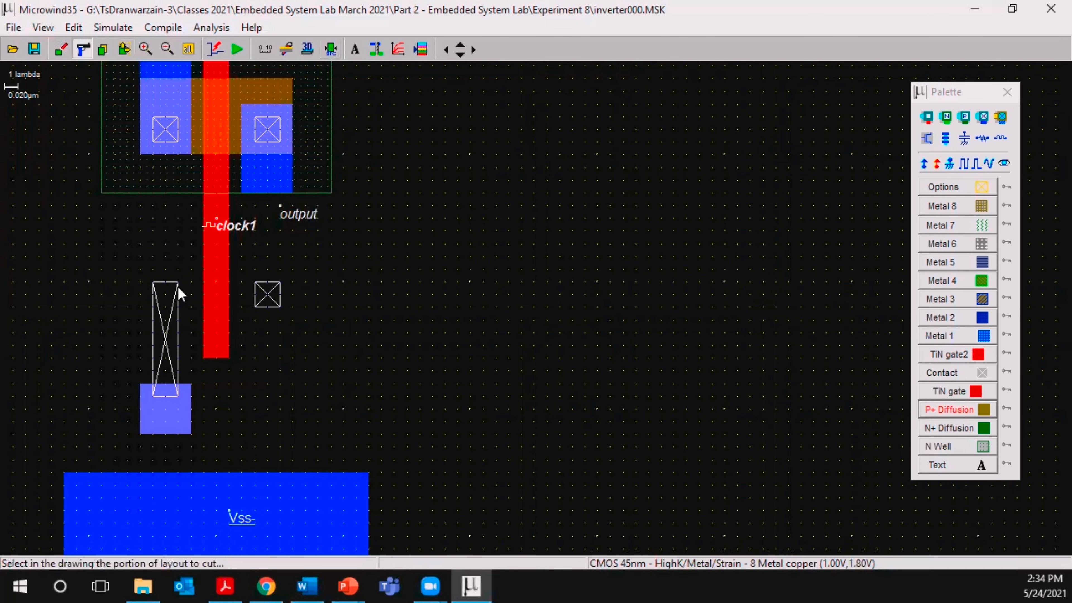
pyautogui.click(169, 344)
pyautogui.click(184, 431)
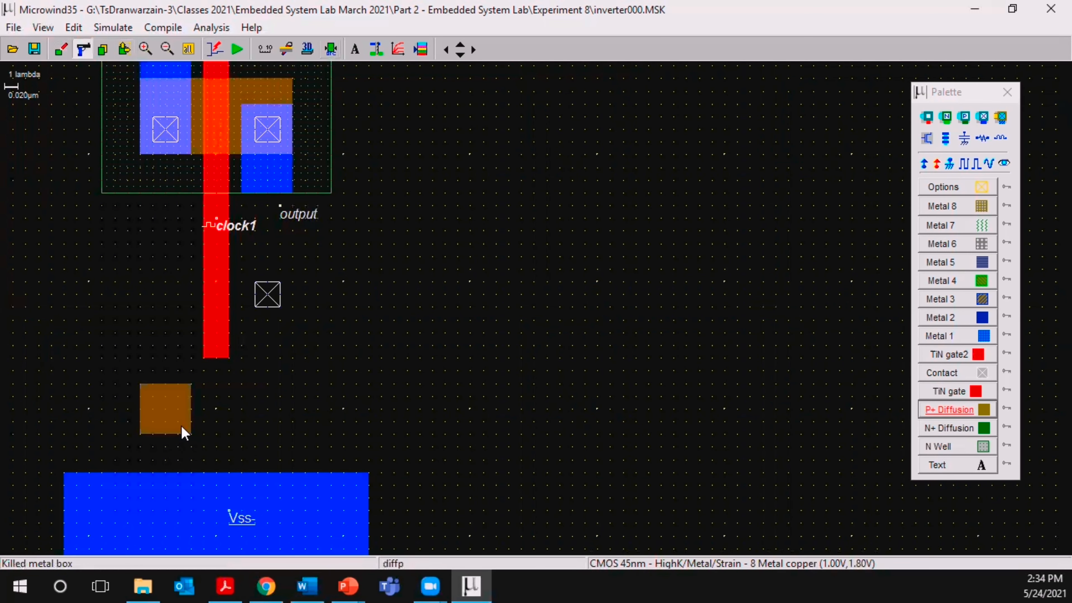
pyautogui.click(184, 431)
pyautogui.click(331, 49)
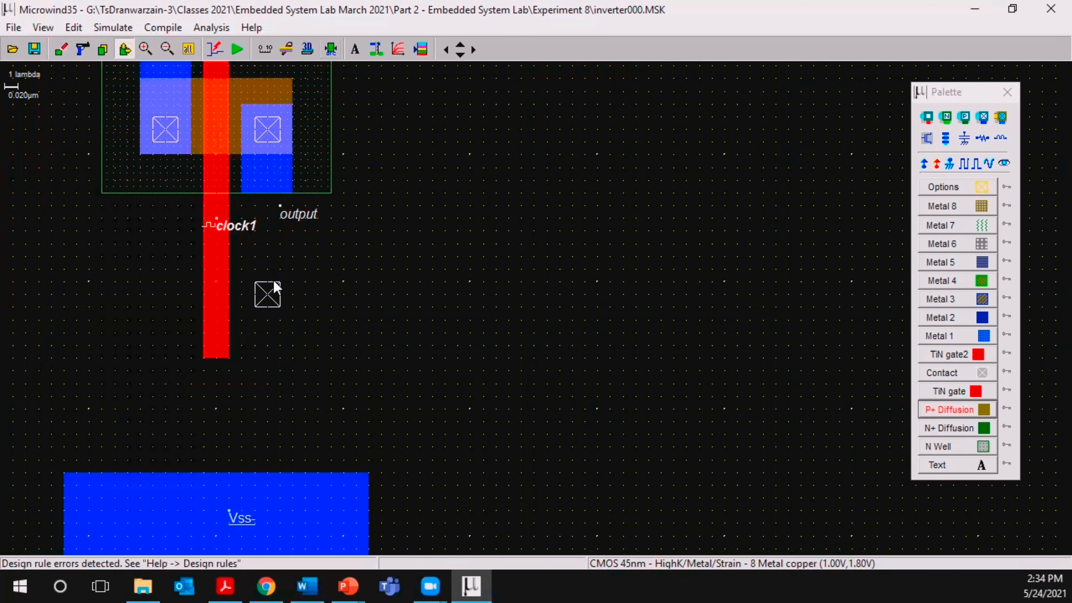
# Delete the leftover drain contact beside the gate and run the design rule check.
pyautogui.click(266, 293)
pyautogui.click(317, 355)
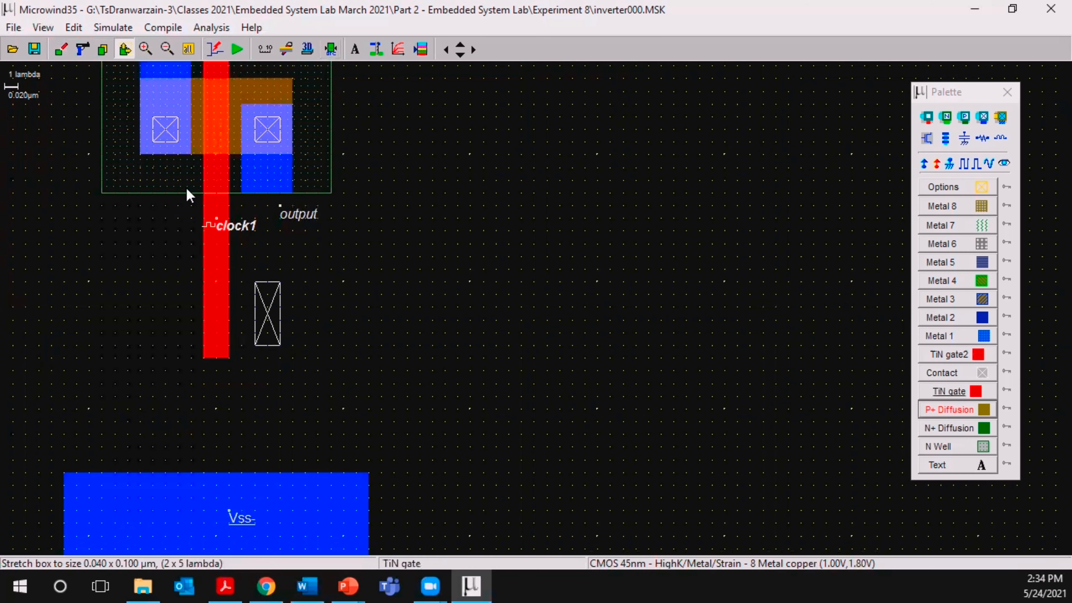
pyautogui.click(83, 50)
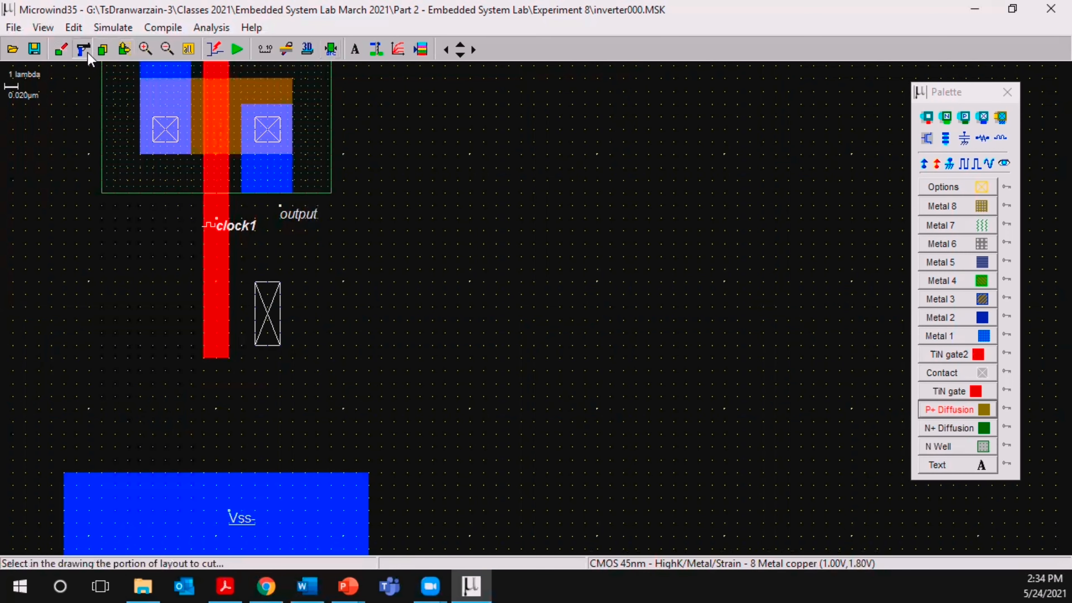
pyautogui.click(269, 319)
pyautogui.click(331, 47)
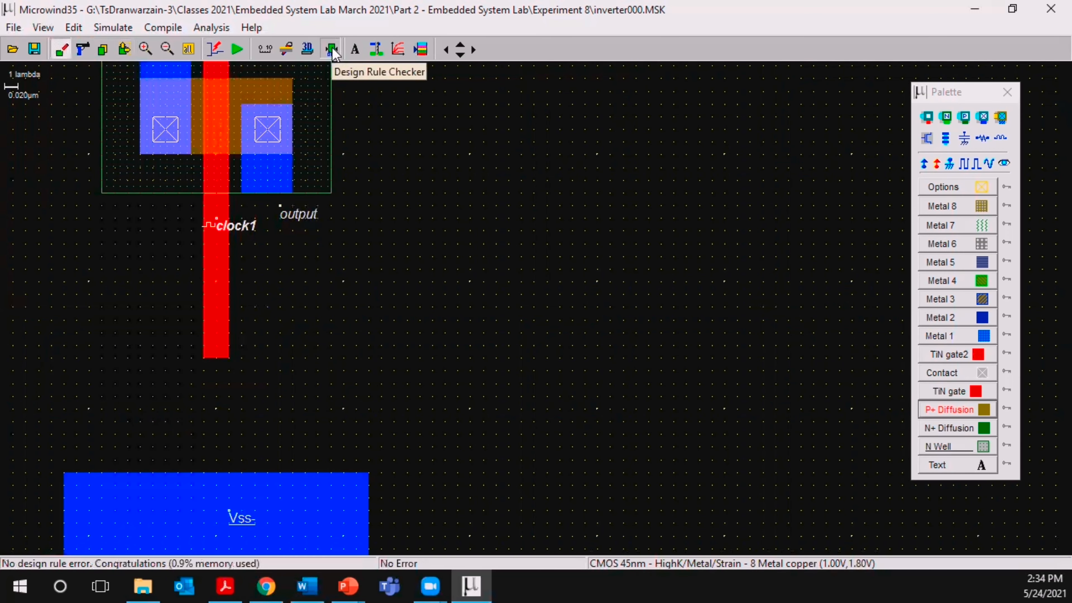
# Generate an nMOS device 0.08 µm wide and place it just above the Vss rail, in line with the clock1 gate.
pyautogui.click(74, 28)
pyautogui.moveTo(218, 204)
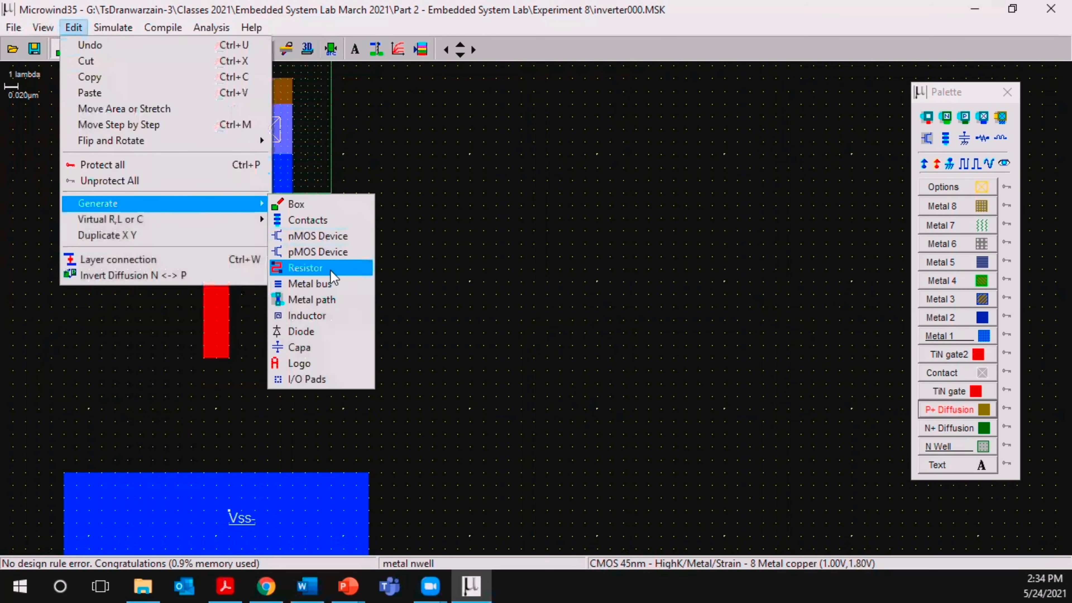
pyautogui.click(331, 235)
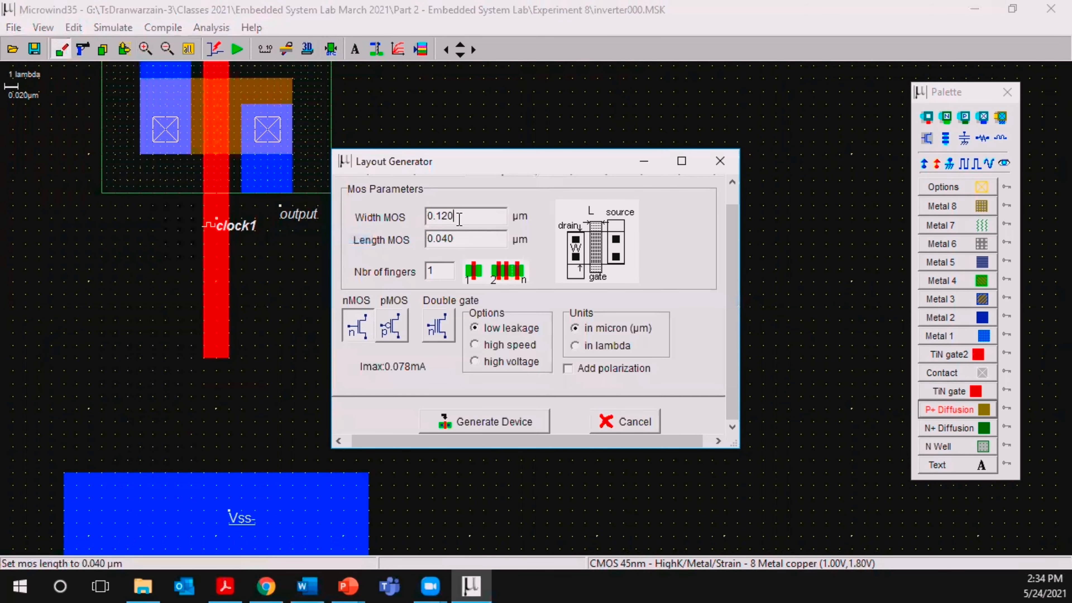
pyautogui.moveTo(459, 219); pyautogui.dragTo(440, 220)
pyautogui.write('08')
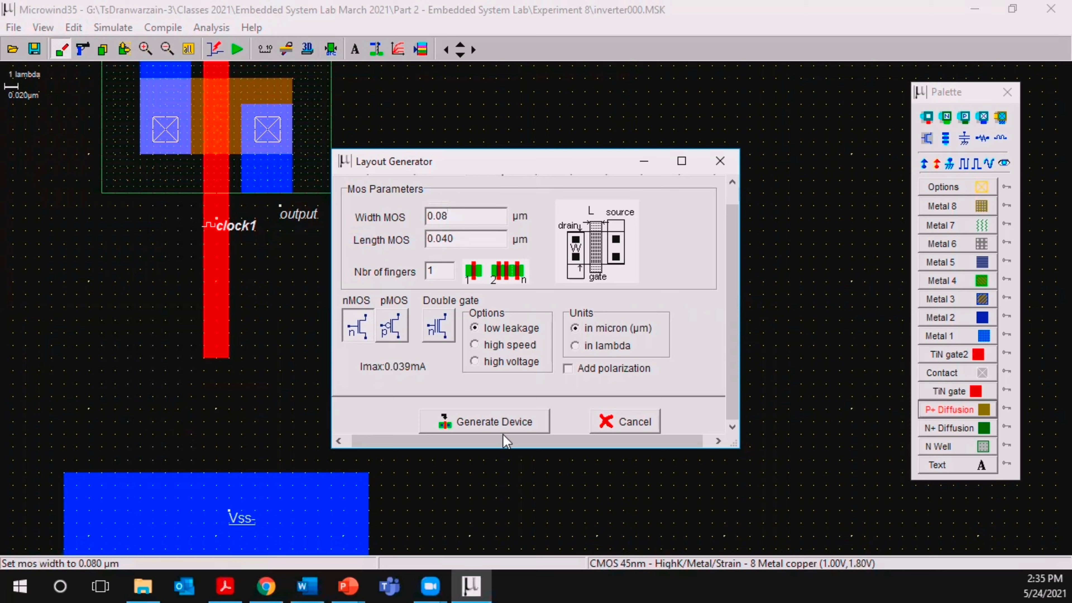
pyautogui.click(494, 424)
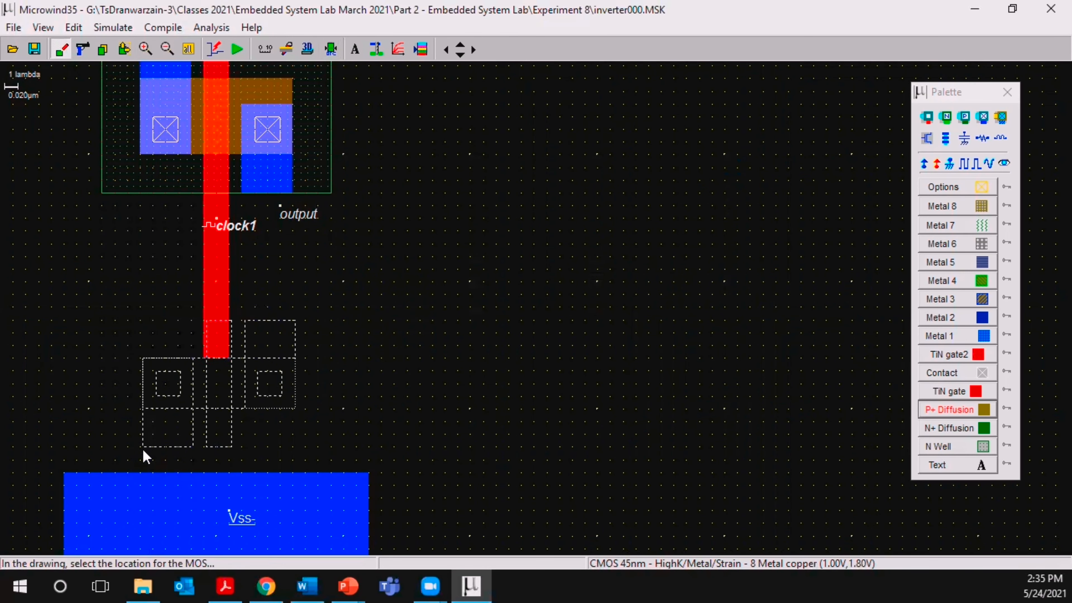
pyautogui.click(140, 466)
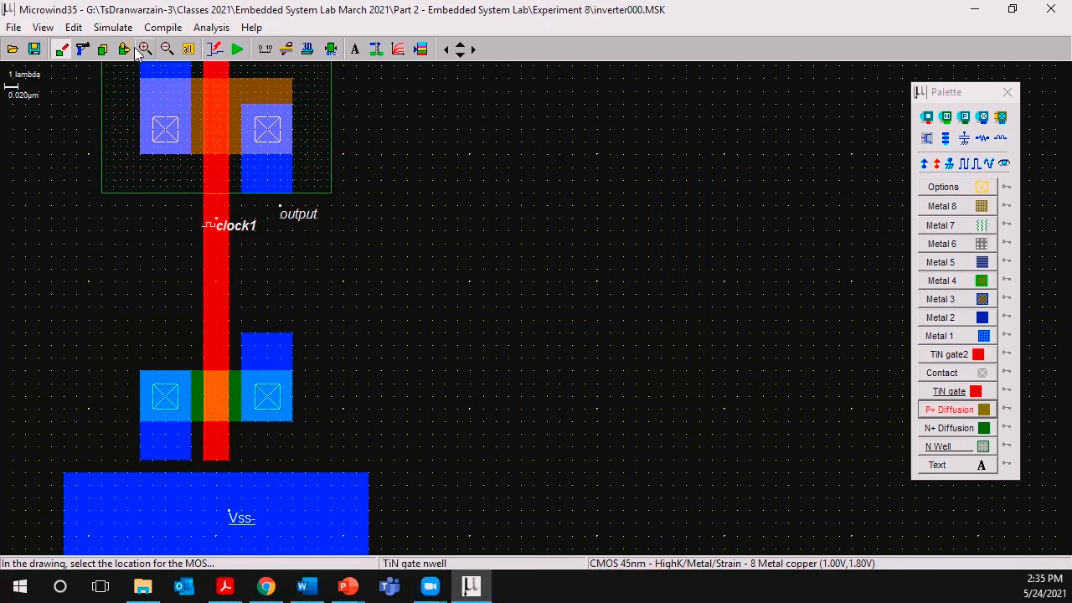
# Stretch the nMOS source metal to the Vss rail and the pMOS drain metal to the nMOS drain, and run the design rule check.
pyautogui.click(121, 55)
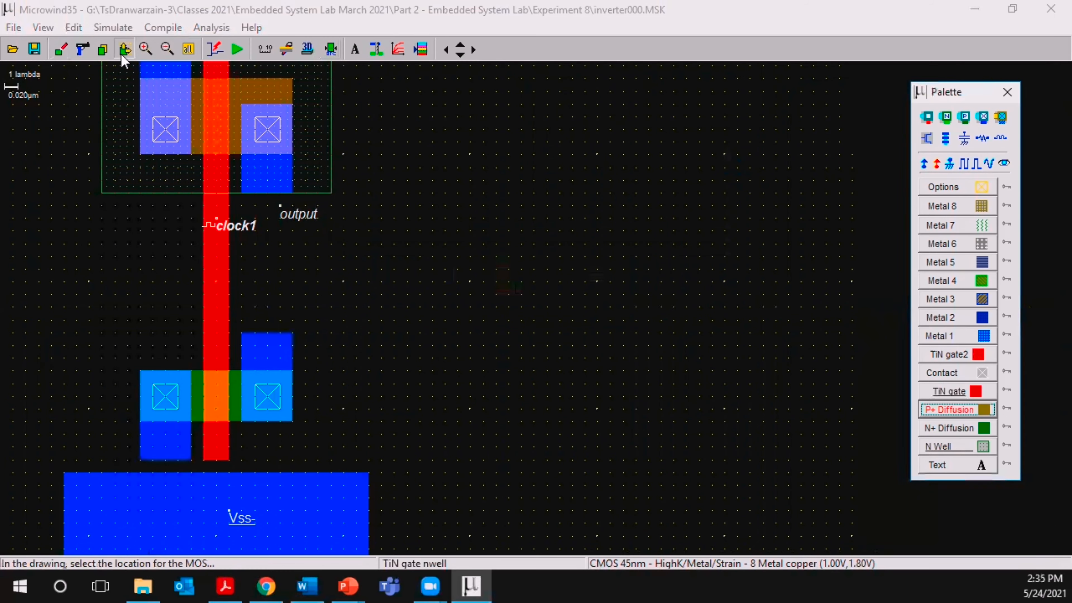
pyautogui.moveTo(187, 461); pyautogui.dragTo(203, 493)
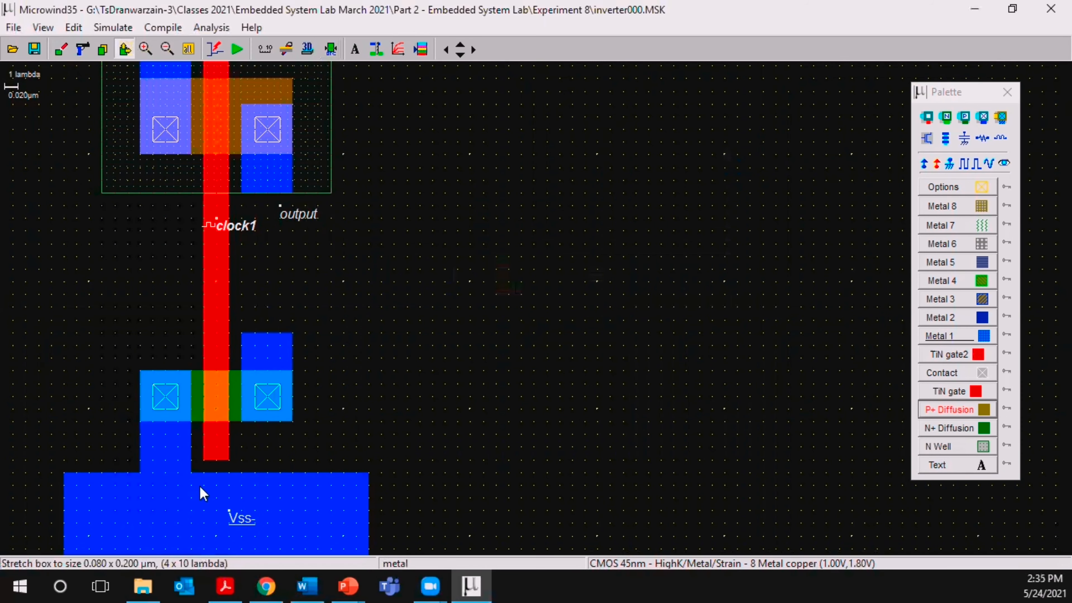
pyautogui.click(273, 194)
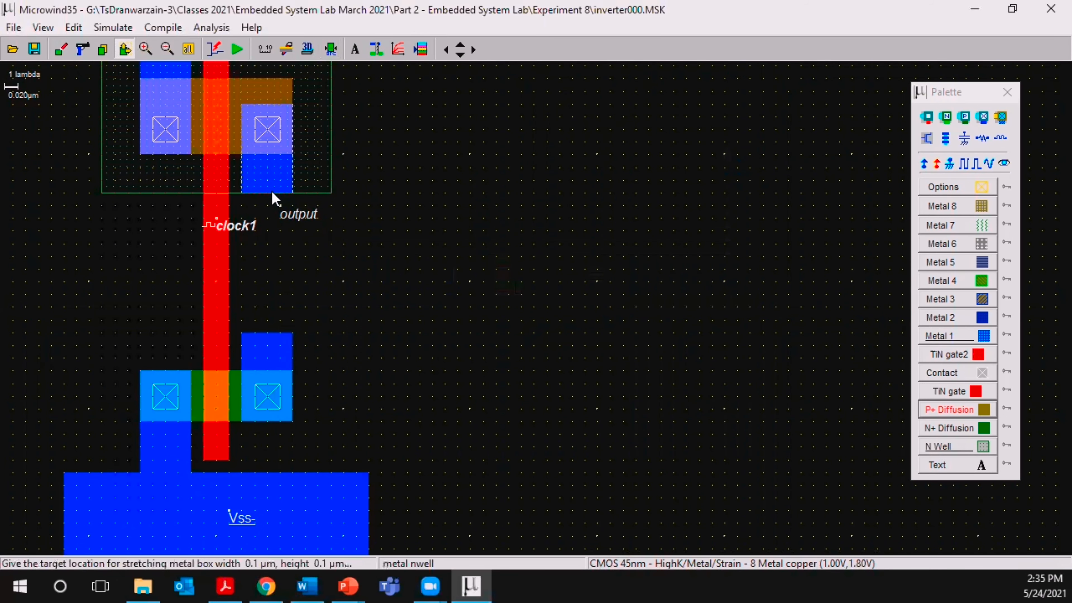
pyautogui.click(272, 341)
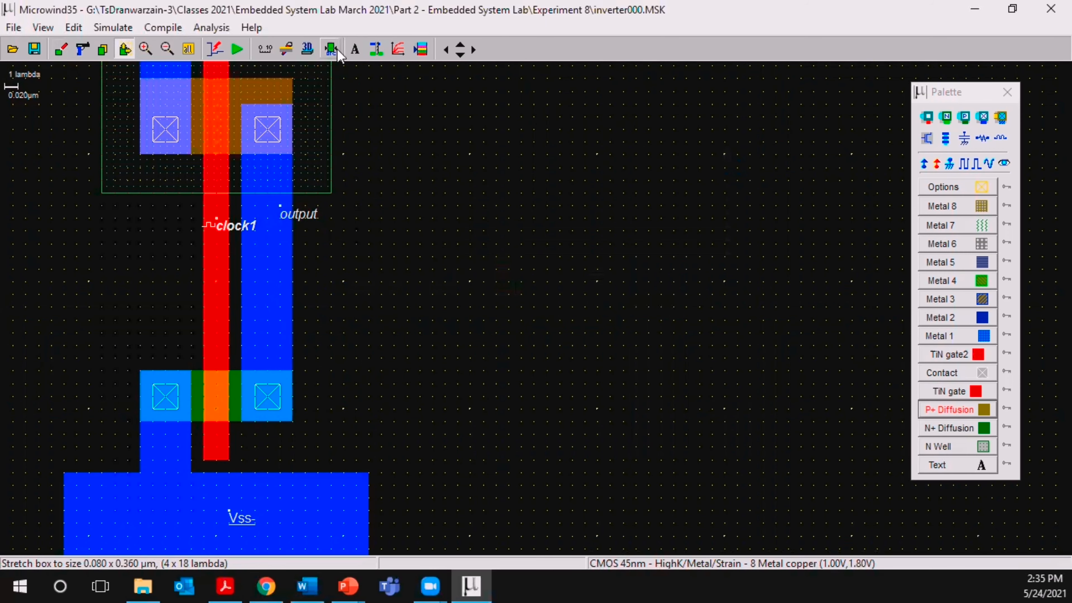
pyautogui.click(325, 44)
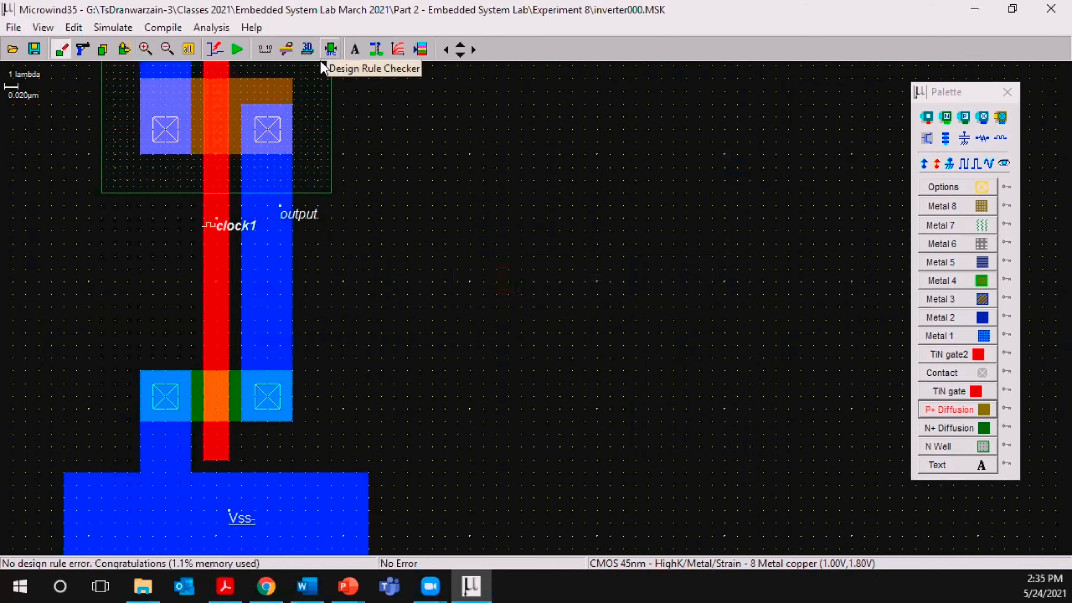
# Draw an 18 x 10 lambda P+ diffusion box around the nMOS, with its lower edge on the Vss rail.
pyautogui.click(167, 49)
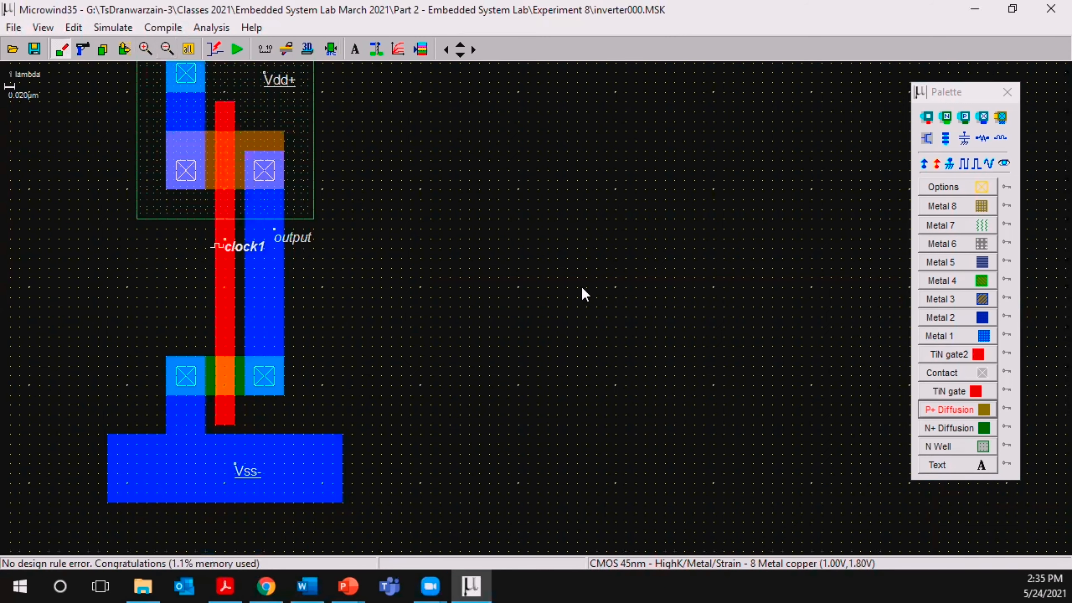
pyautogui.click(962, 416)
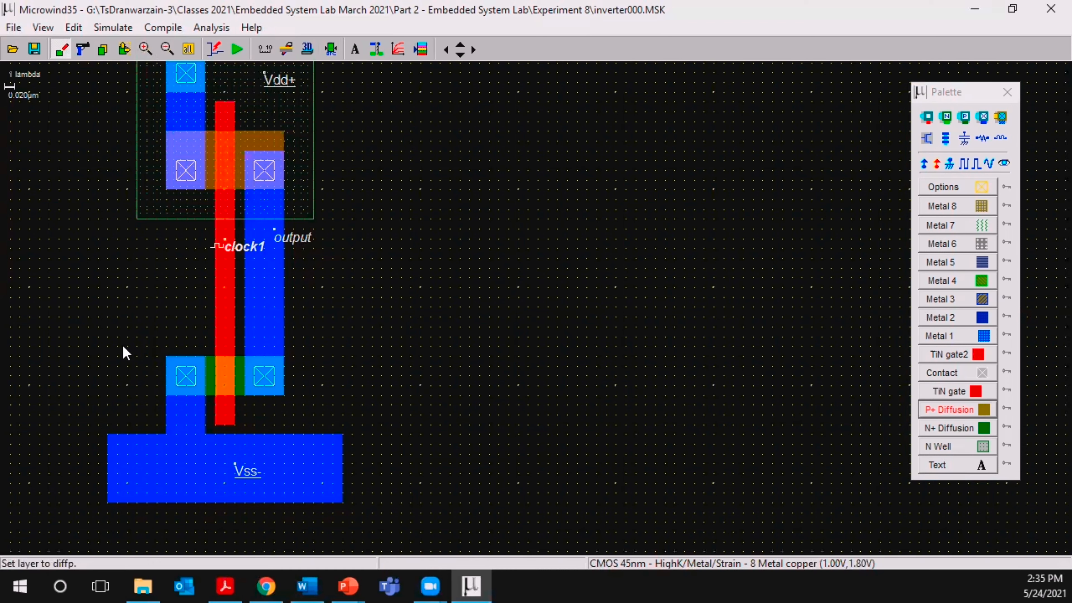
pyautogui.moveTo(127, 336); pyautogui.dragTo(308, 436)
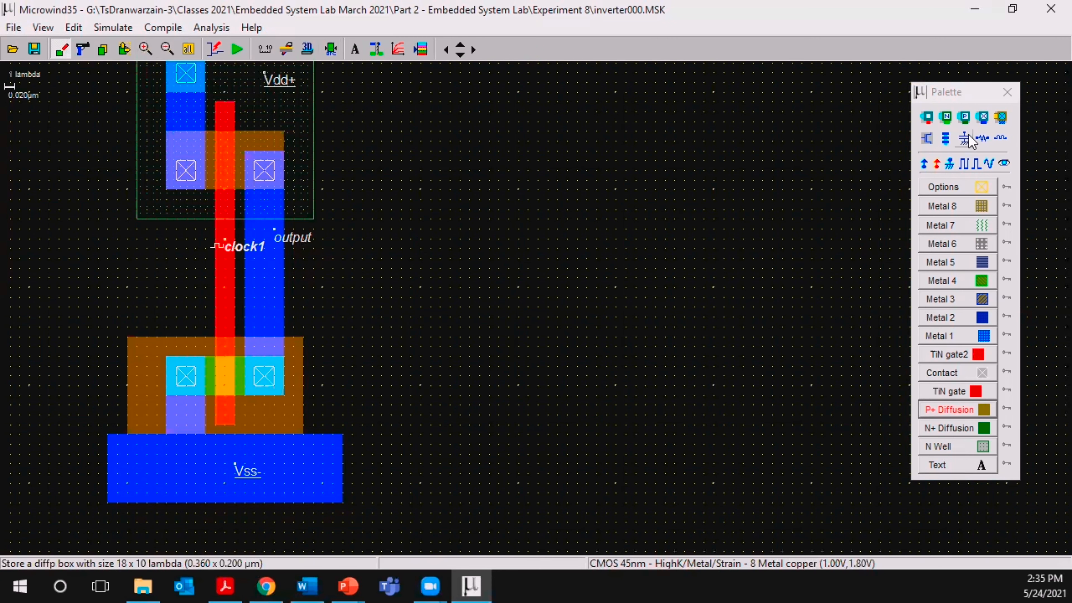
# Select the P+ diffusion/metal contact for placement.
pyautogui.click(966, 120)
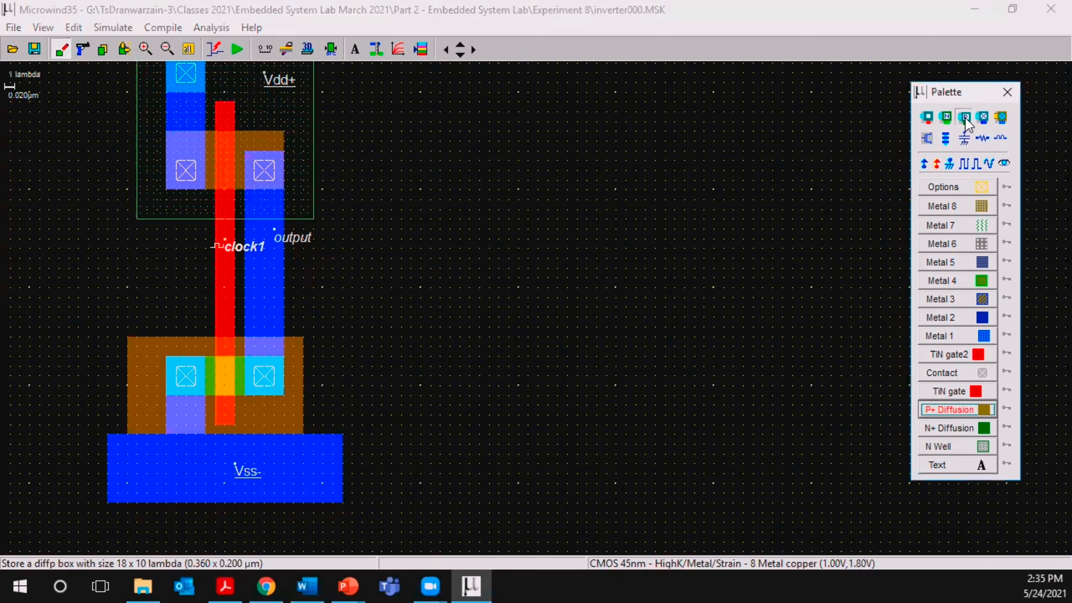
# Place a P+ diffusion contact on the metal strip just above the Vss rail and run the design rule check.
pyautogui.click(187, 417)
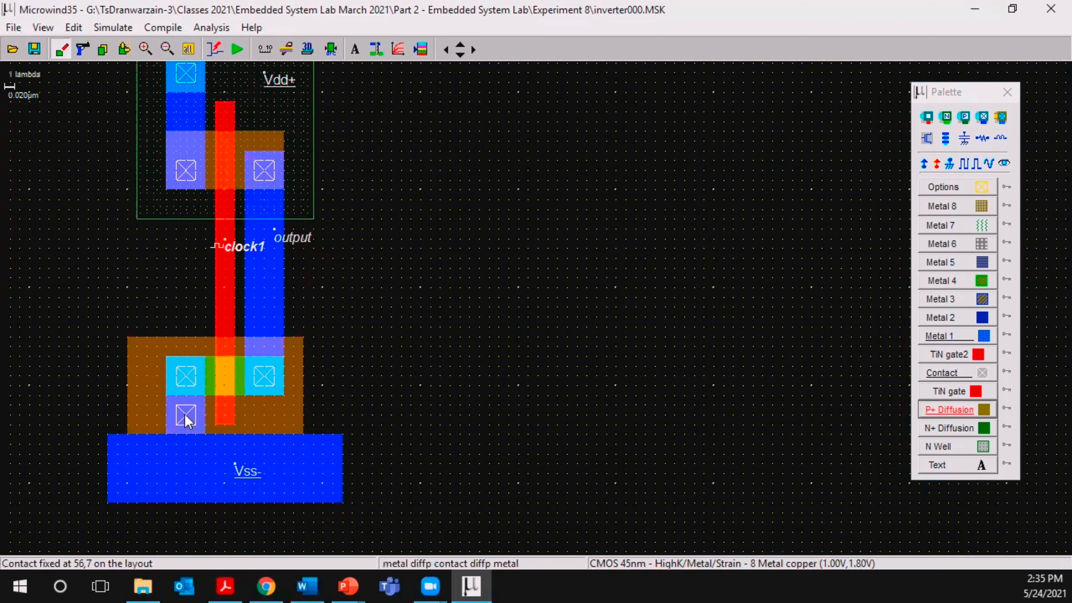
pyautogui.click(332, 49)
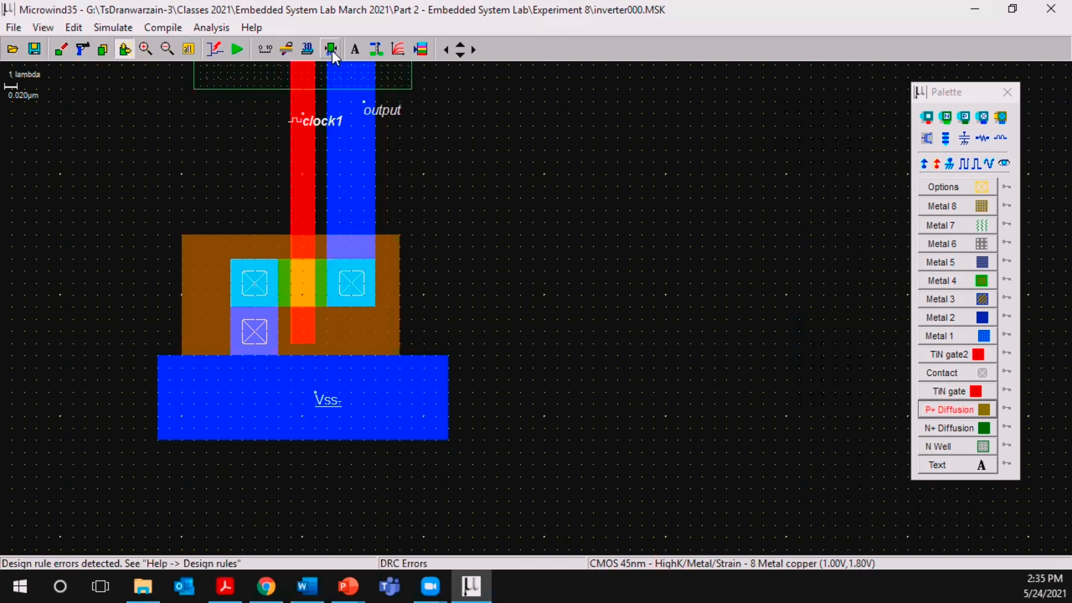
# Delete the P+ diffusion box around the nMOS, the source's metal strip and the P+ diffusion contact above the Vss rail.
pyautogui.click(82, 49)
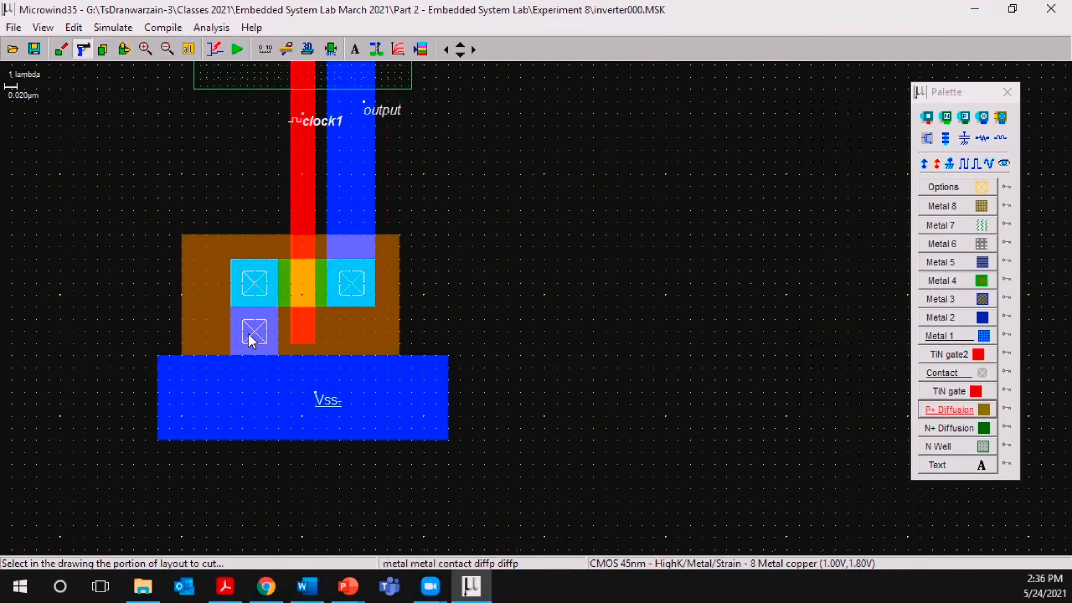
pyautogui.click(364, 348)
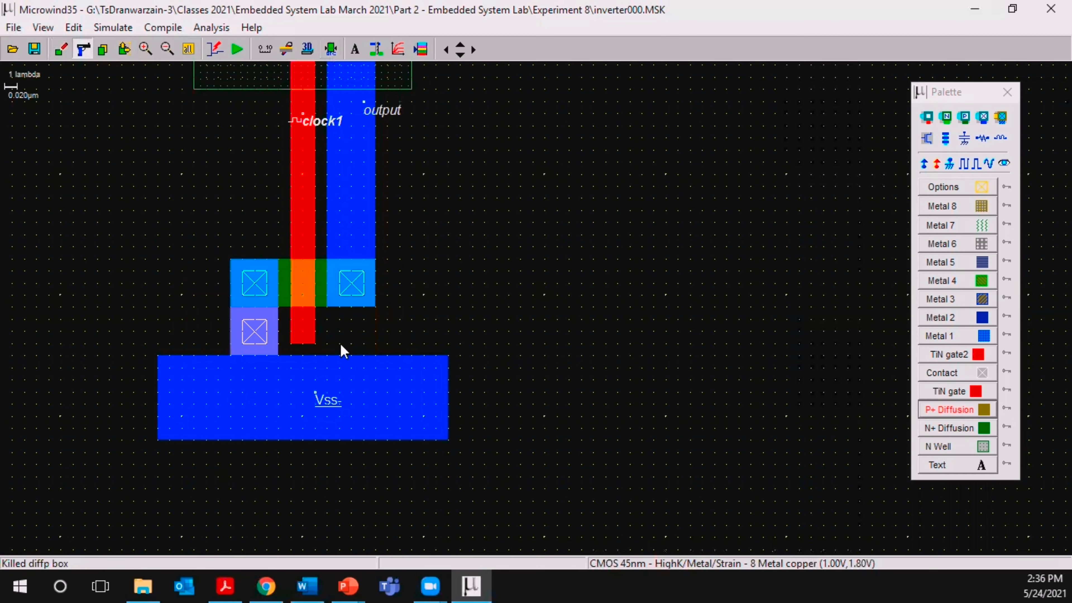
pyautogui.click(271, 351)
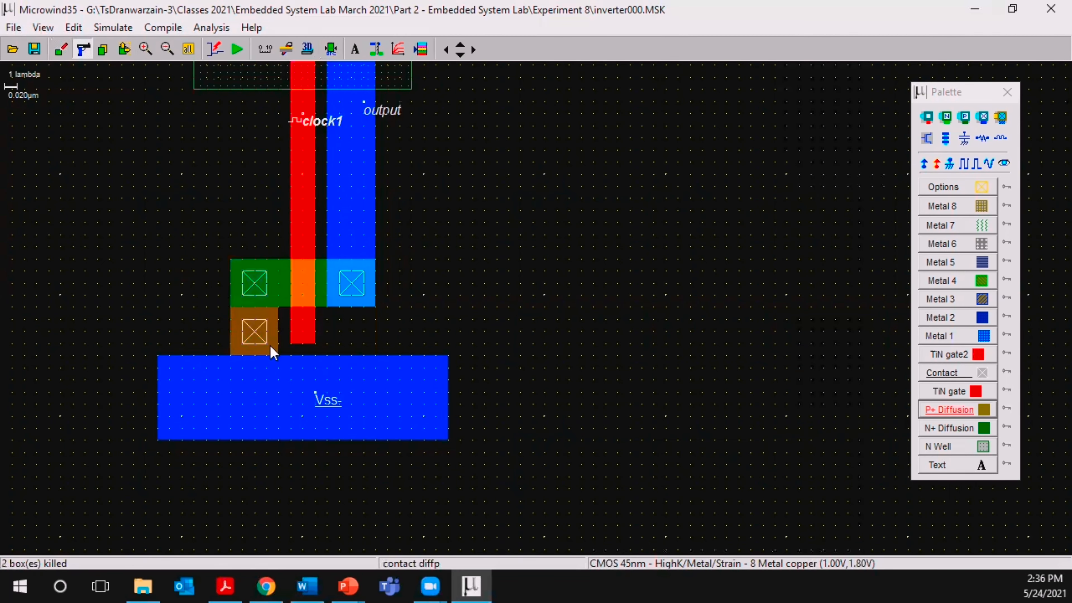
pyautogui.click(272, 351)
pyautogui.click(272, 351)
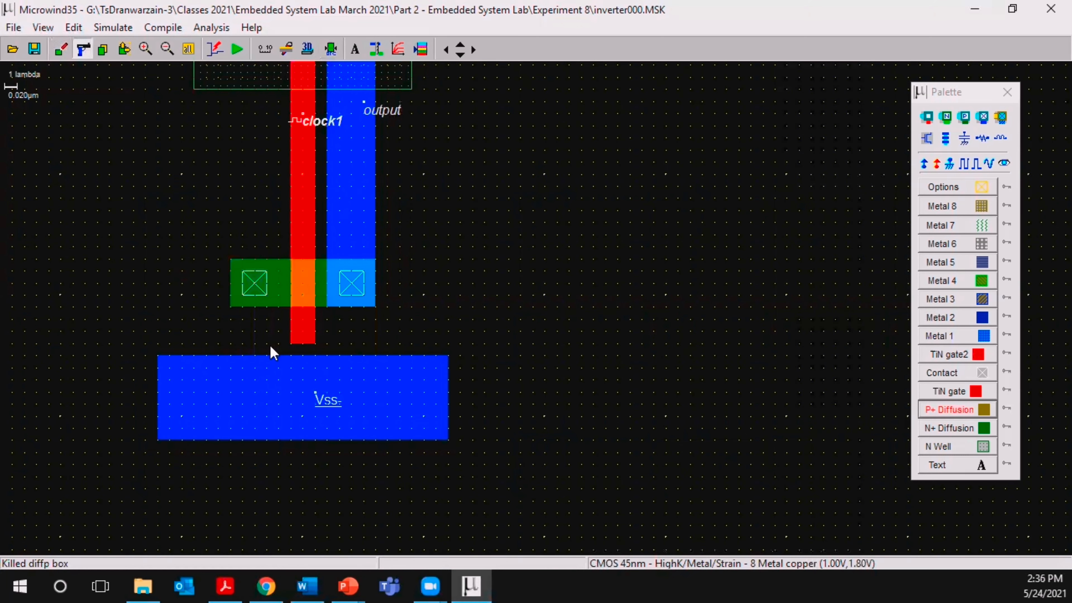
# Move the Vss metal rail and its label further down, away from the nMOS transistor.
pyautogui.click(102, 49)
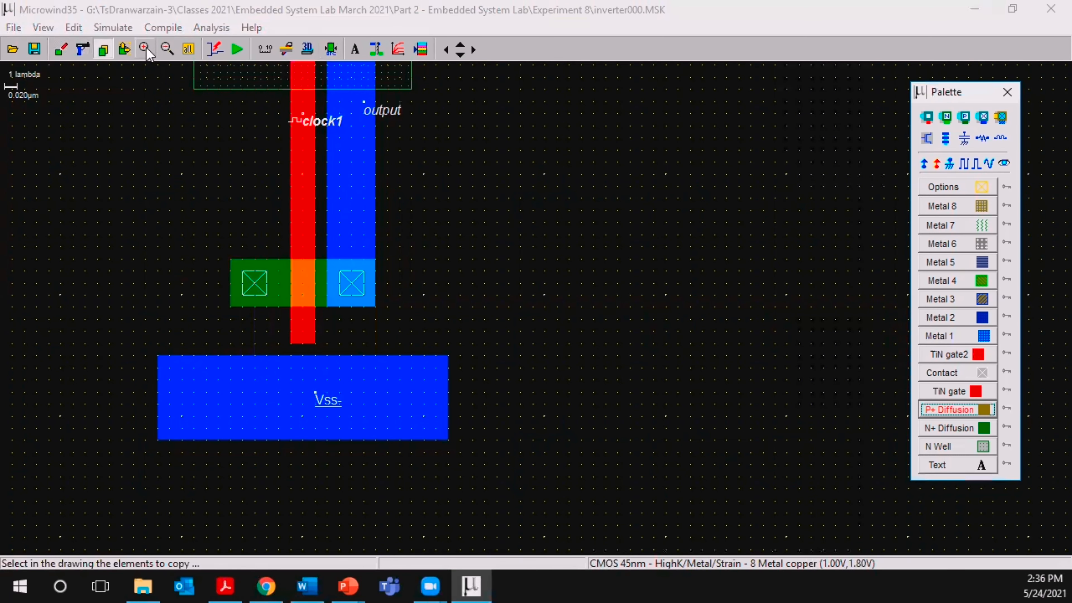
pyautogui.click(125, 49)
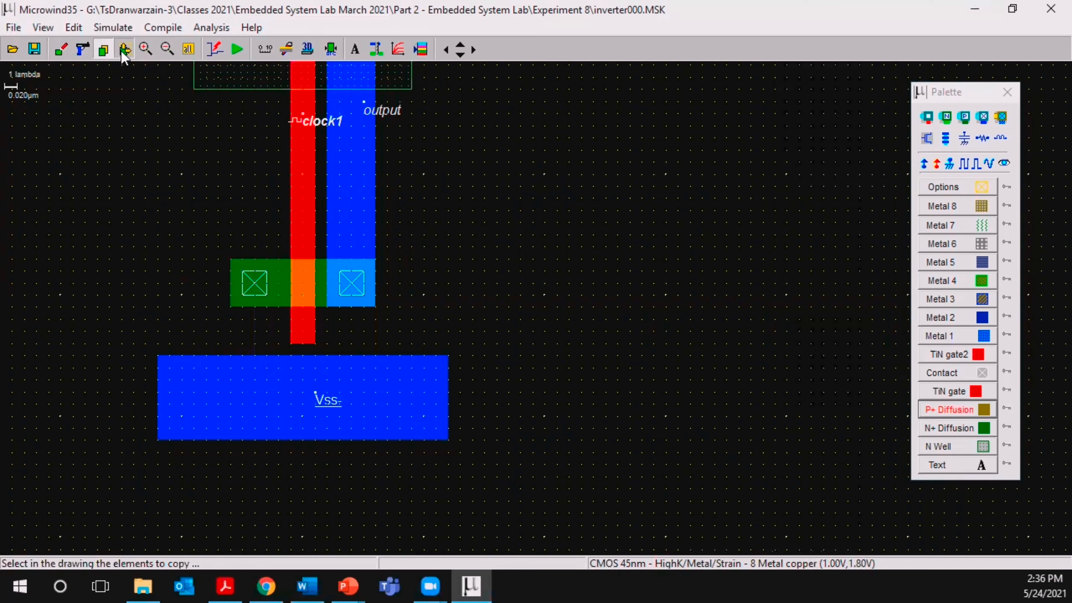
pyautogui.click(102, 50)
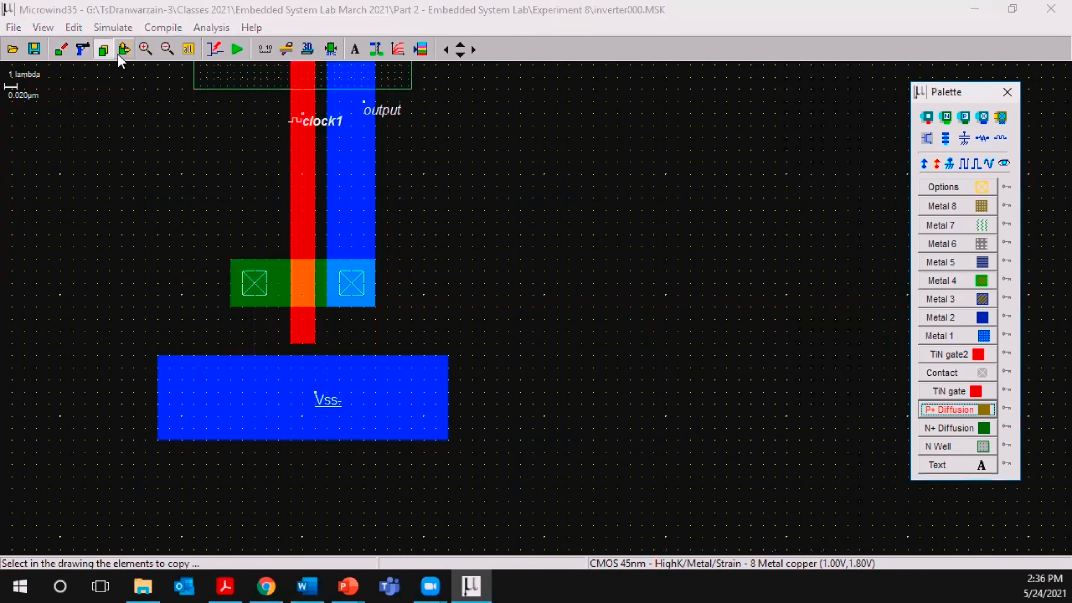
pyautogui.click(124, 48)
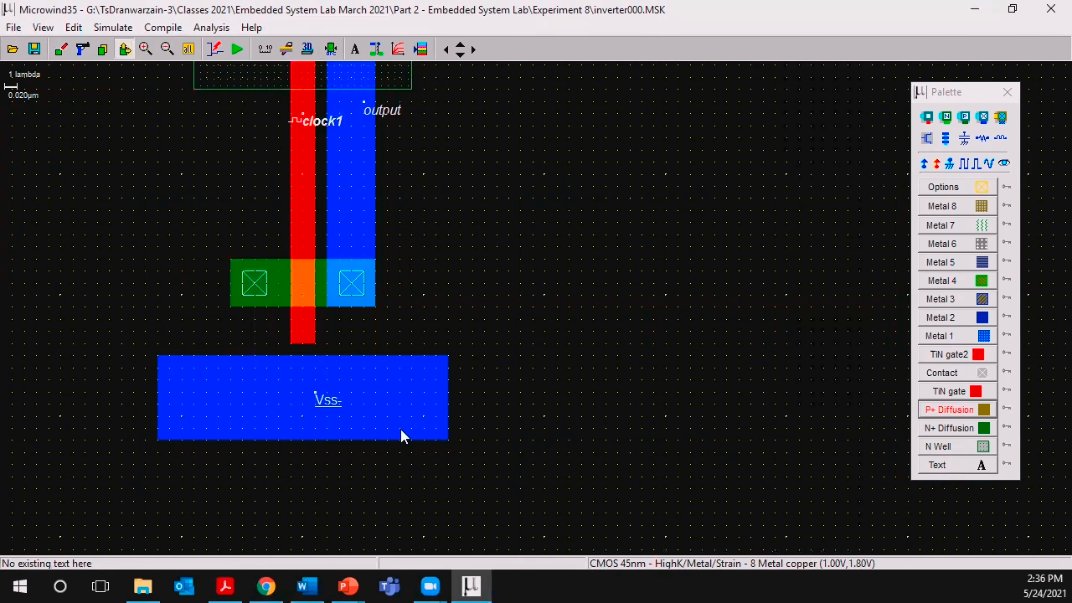
pyautogui.click(458, 458)
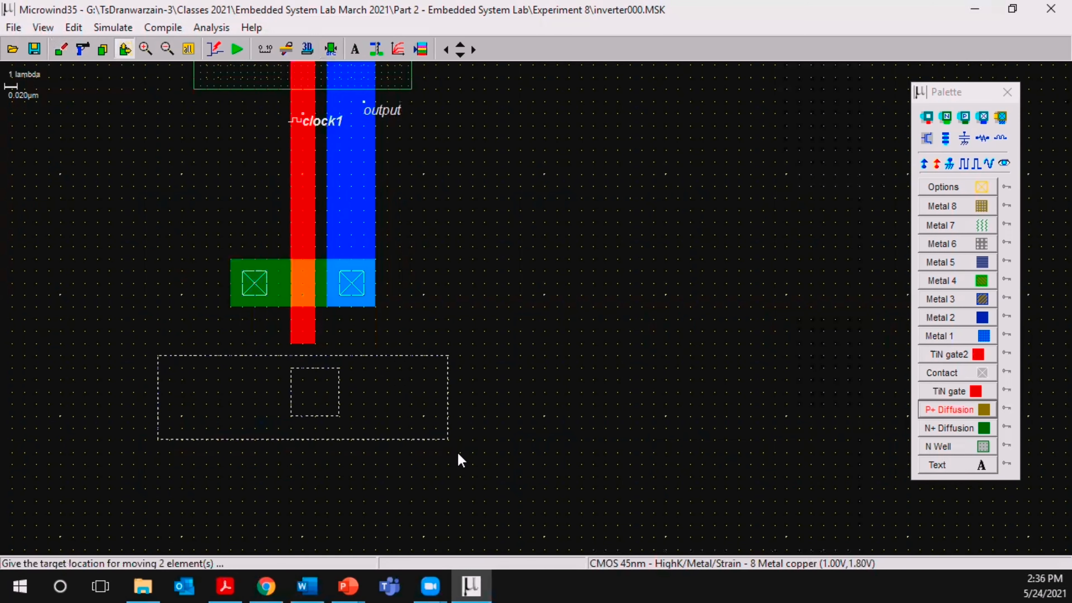
pyautogui.click(448, 537)
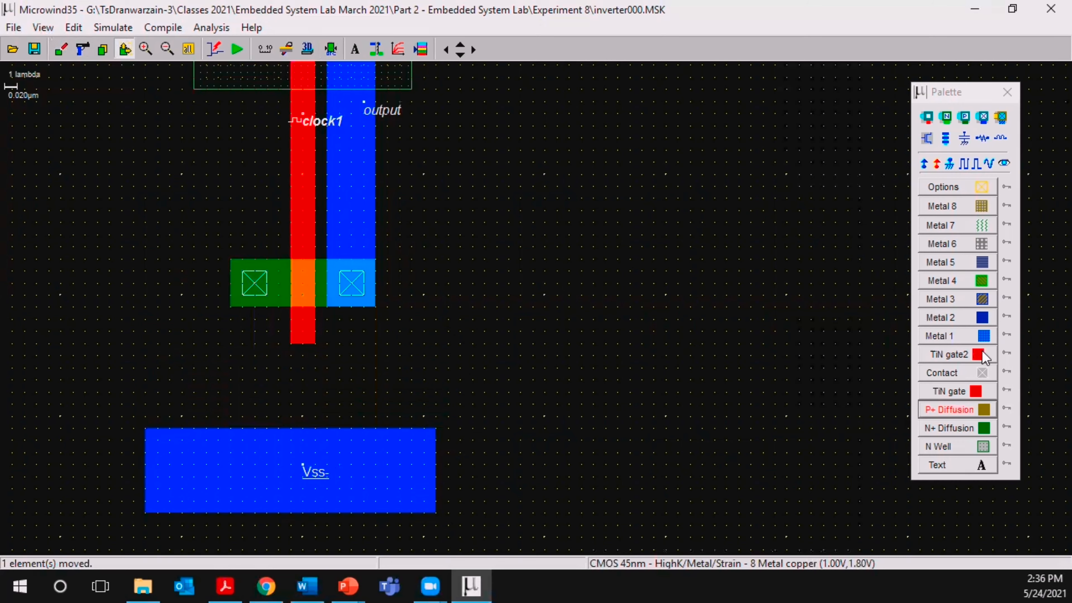
# Connect the nMOS source to the Vss rail with a 4 x 16 lambda Metal 1 strip carrying a P+ diffusion contact, and check the design rules.
pyautogui.click(936, 338)
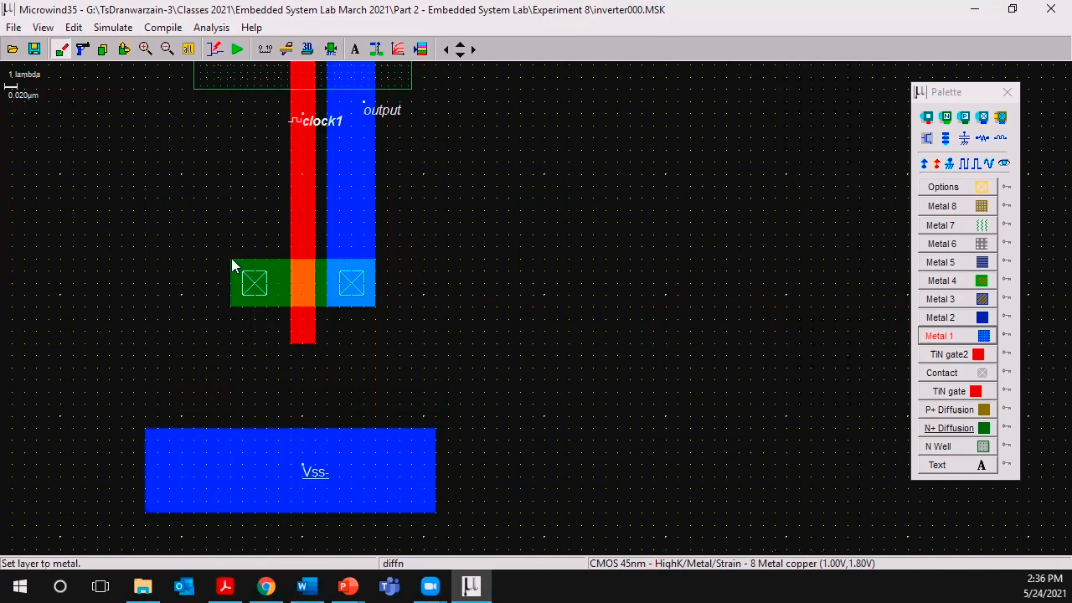
pyautogui.moveTo(232, 260); pyautogui.dragTo(278, 455)
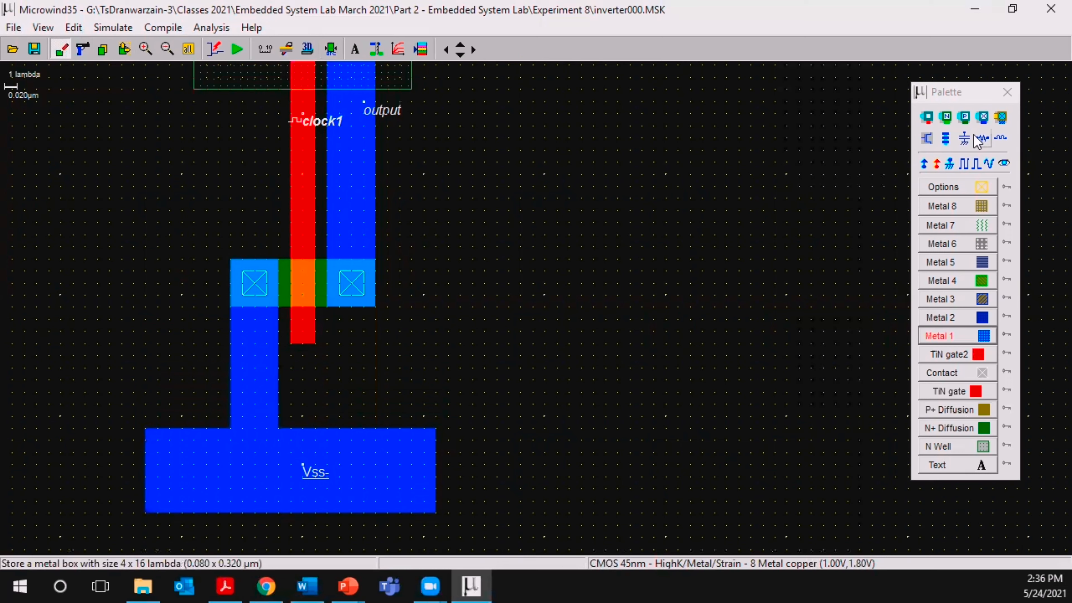
pyautogui.click(960, 121)
pyautogui.click(961, 121)
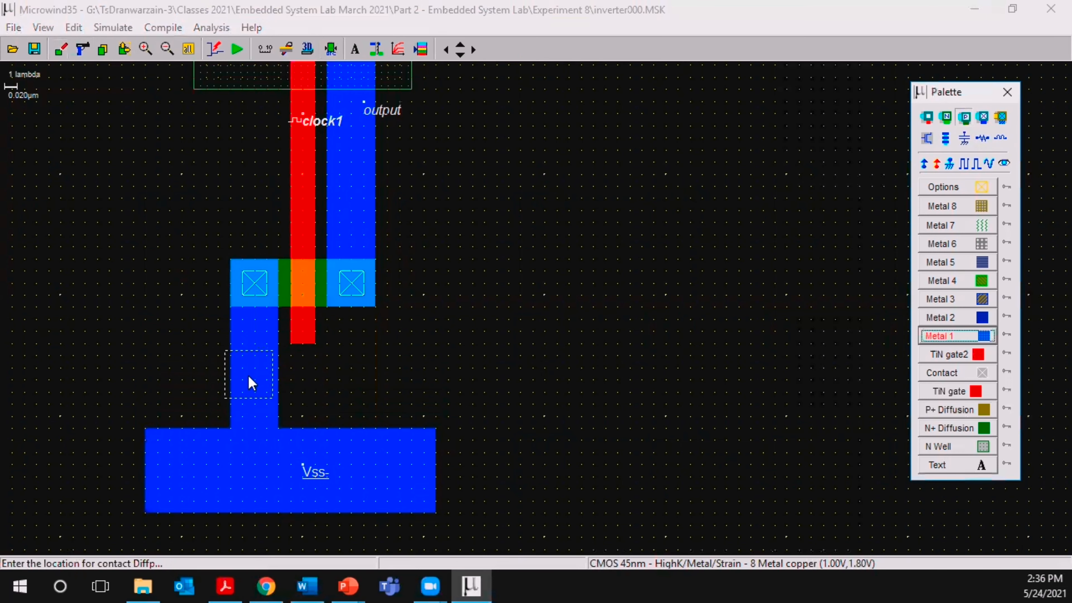
pyautogui.click(255, 380)
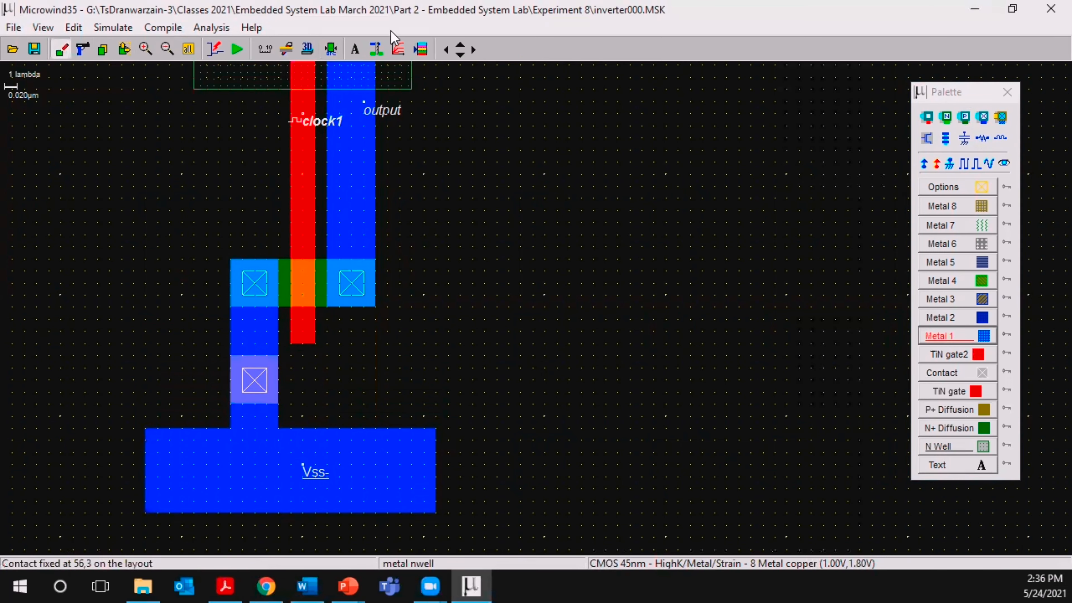
pyautogui.click(334, 50)
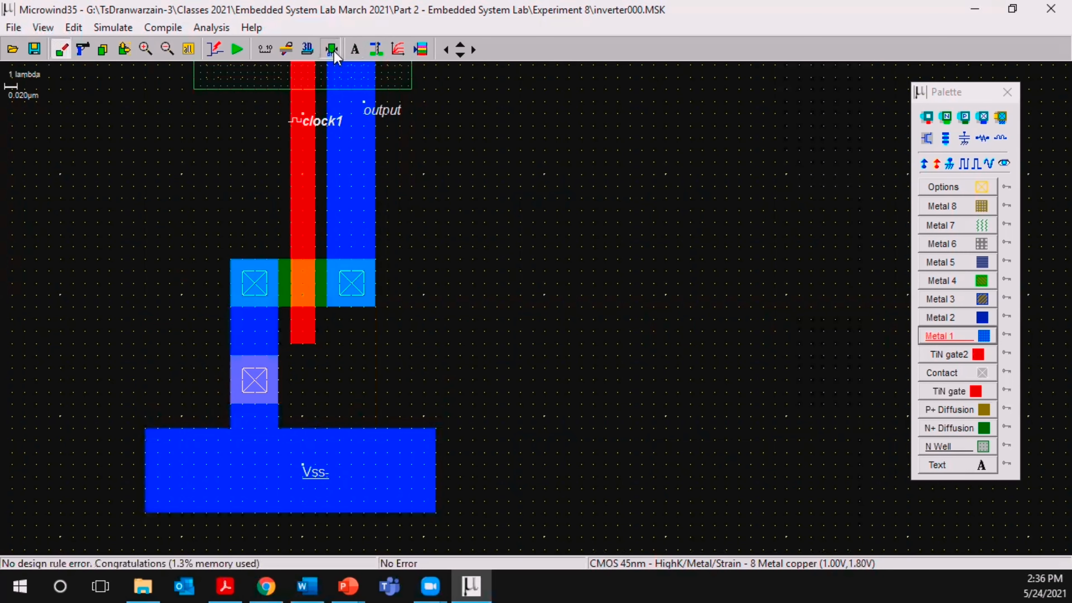
pyautogui.click(933, 409)
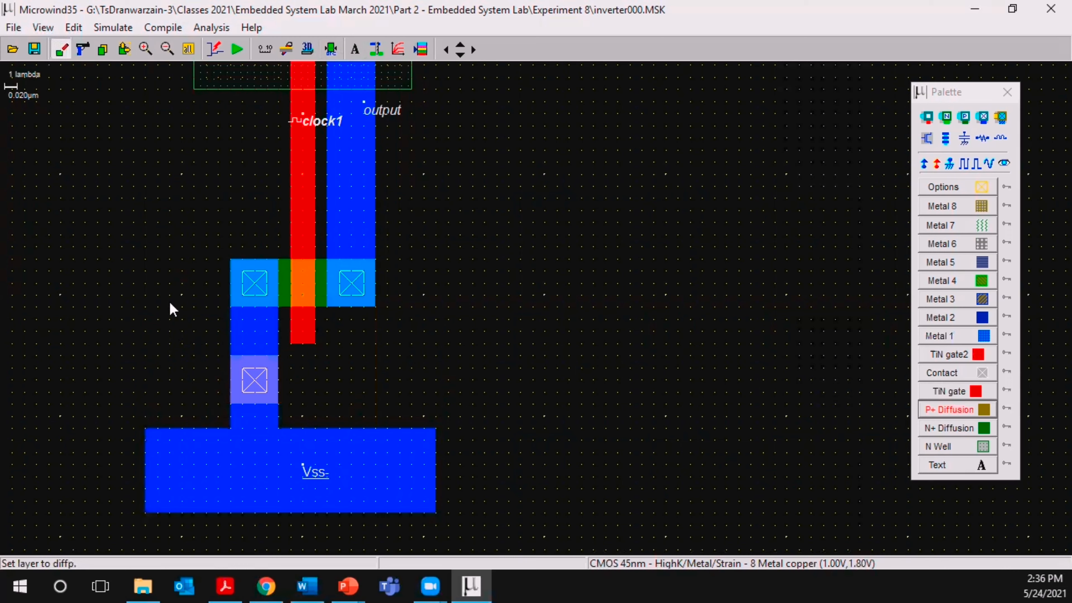
pyautogui.moveTo(169, 223); pyautogui.dragTo(425, 417)
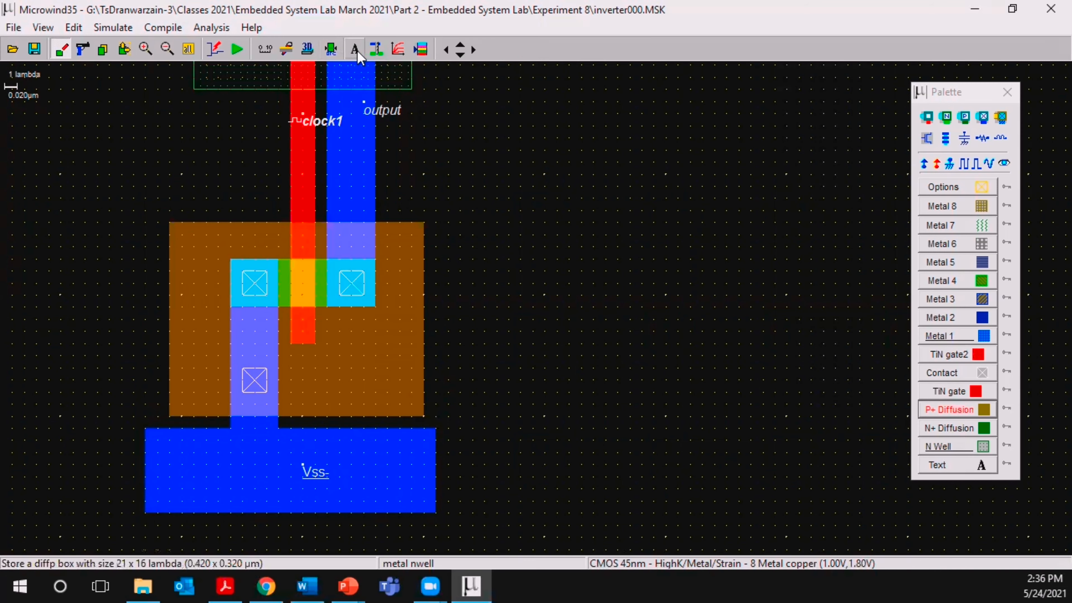
pyautogui.click(325, 53)
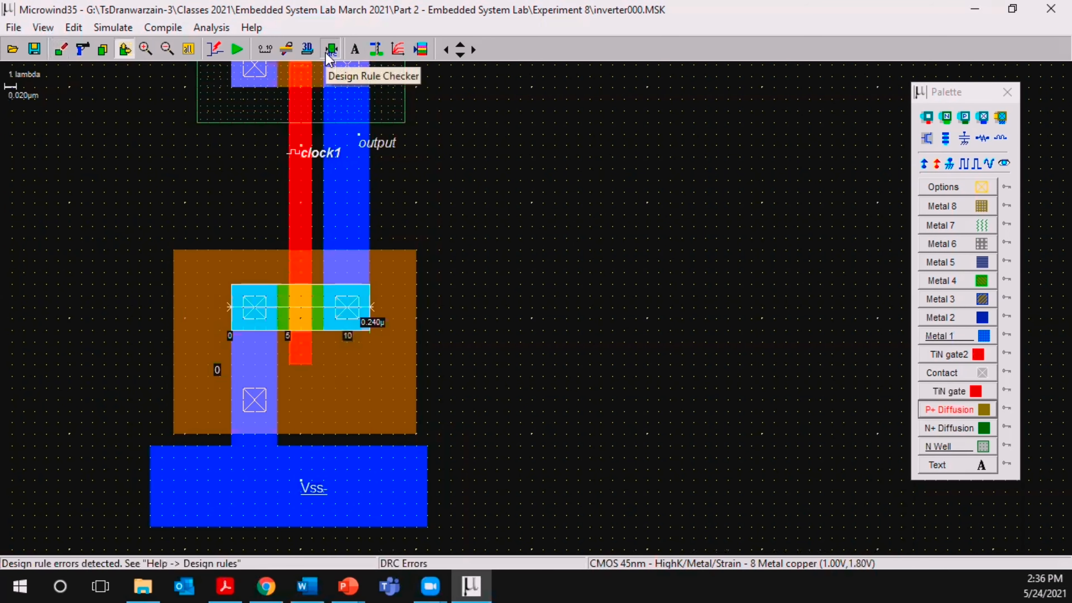
pyautogui.click(83, 51)
pyautogui.click(400, 422)
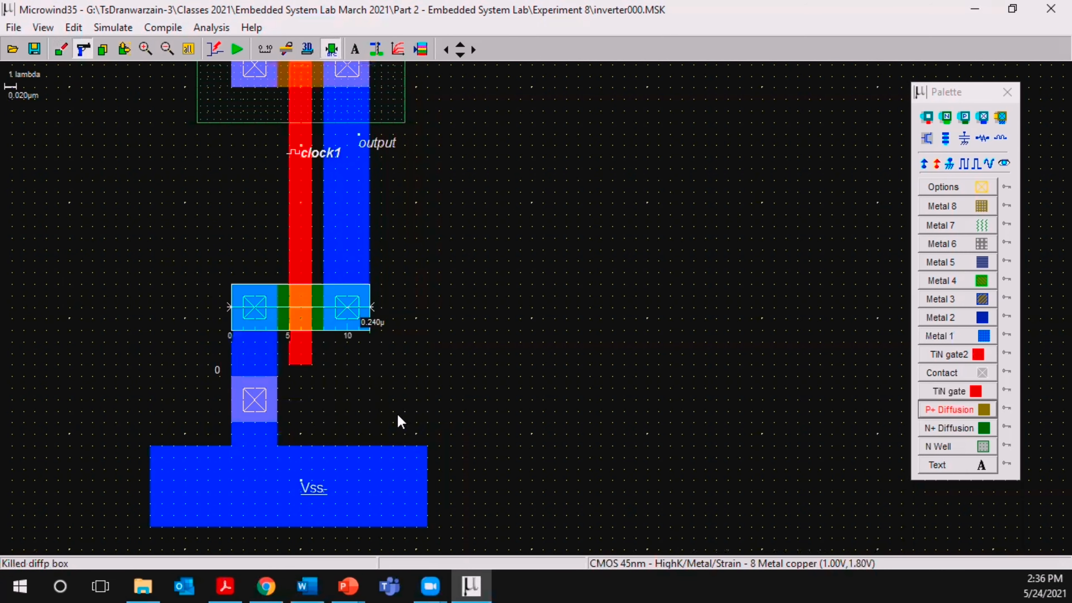
pyautogui.click(337, 44)
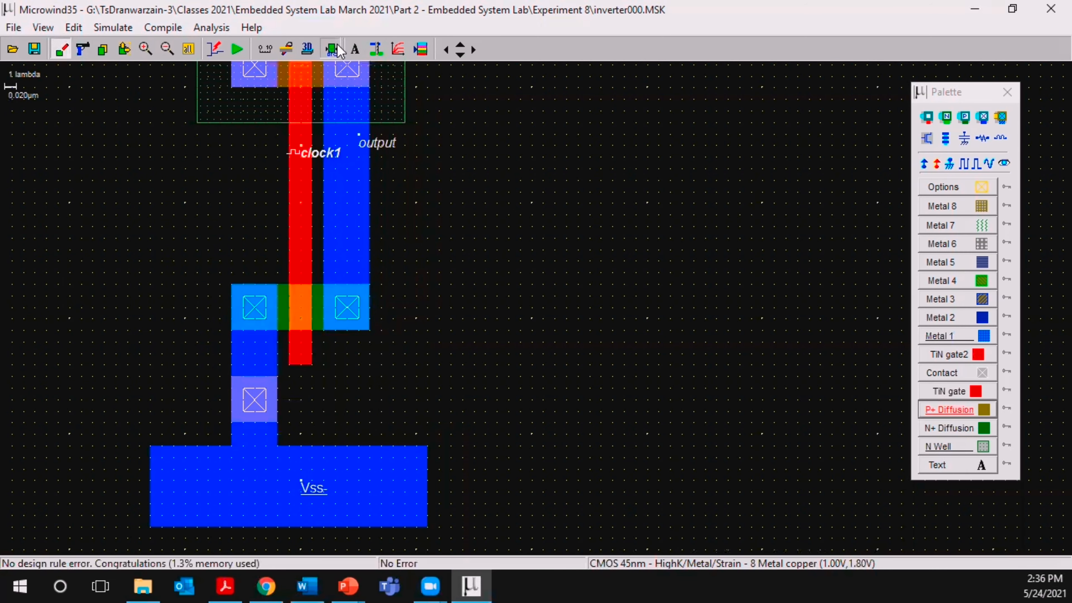
# Draw a 19 x 6 lambda P+ diffusion box around the contact above the Vss rail and run the design rule check.
pyautogui.click(957, 409)
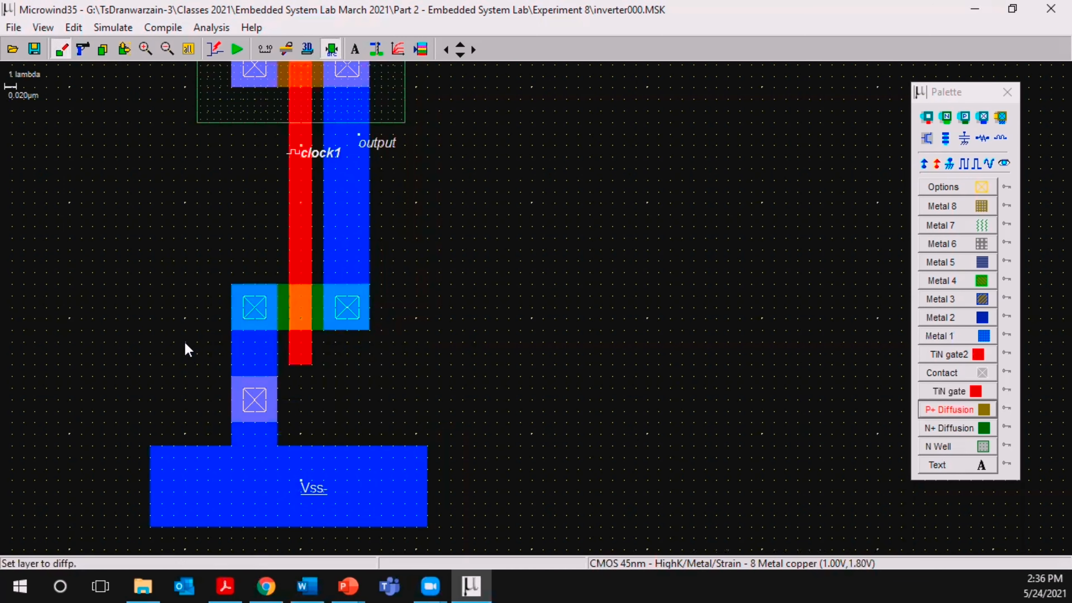
pyautogui.moveTo(186, 364); pyautogui.dragTo(404, 442)
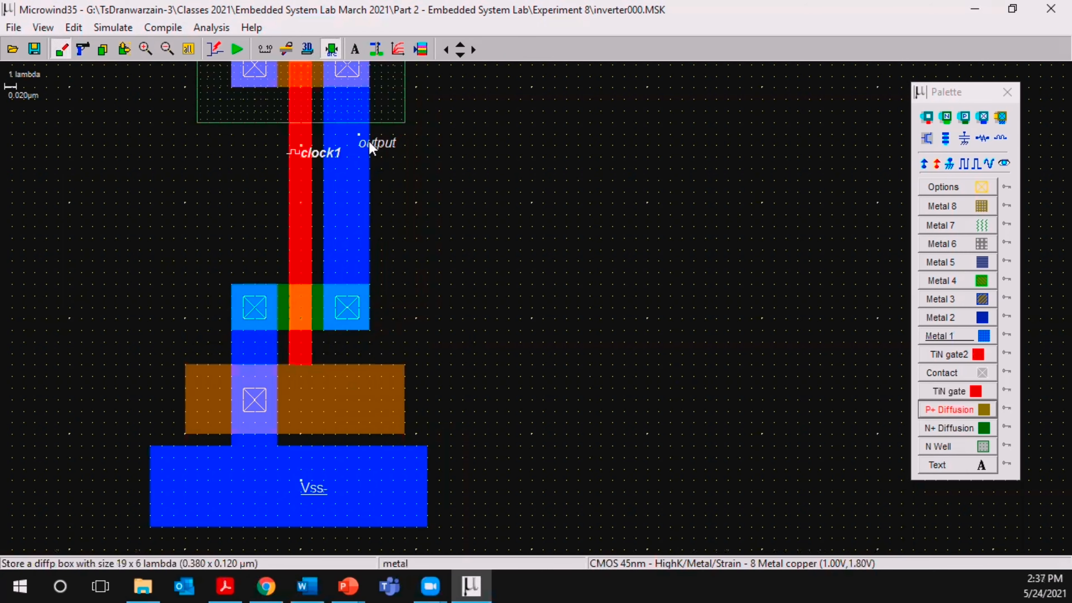
pyautogui.click(328, 49)
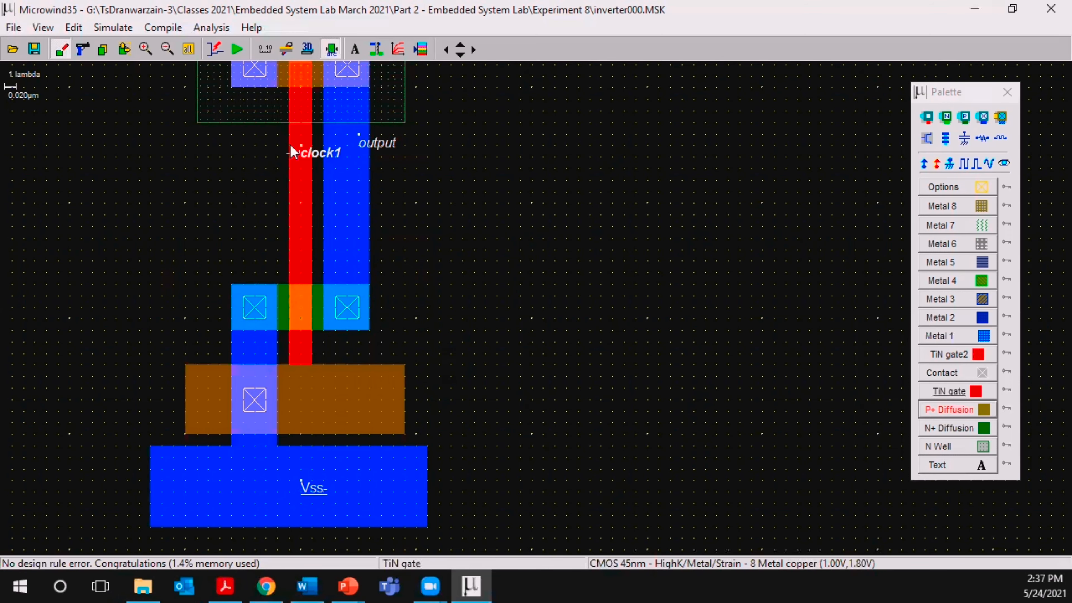
# Run the analog simulation of the complete inverter layout and extend it by another 500 ps.
pyautogui.click(185, 50)
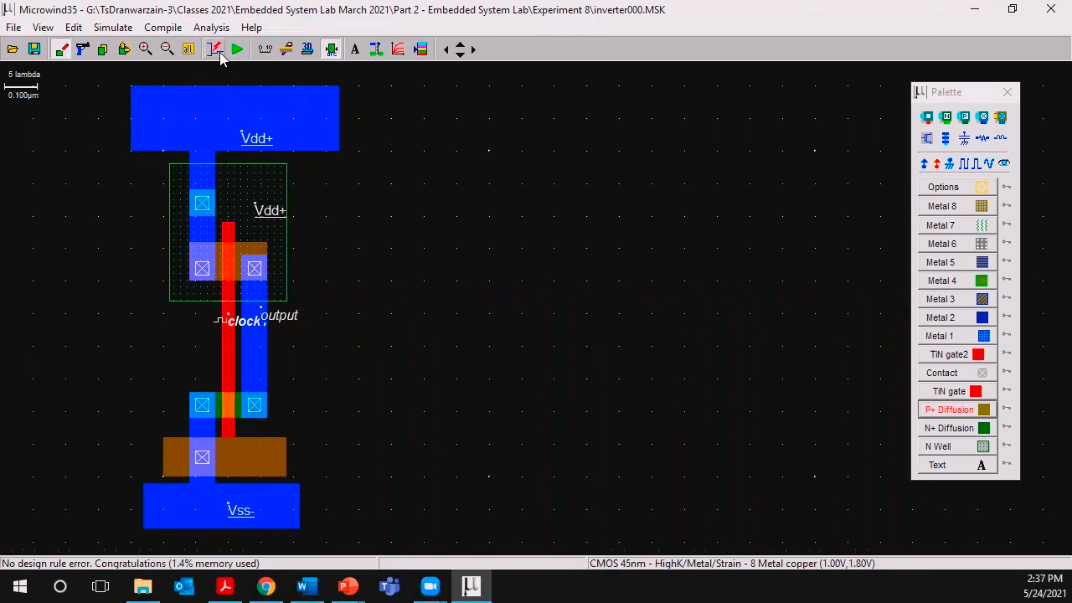
pyautogui.click(233, 59)
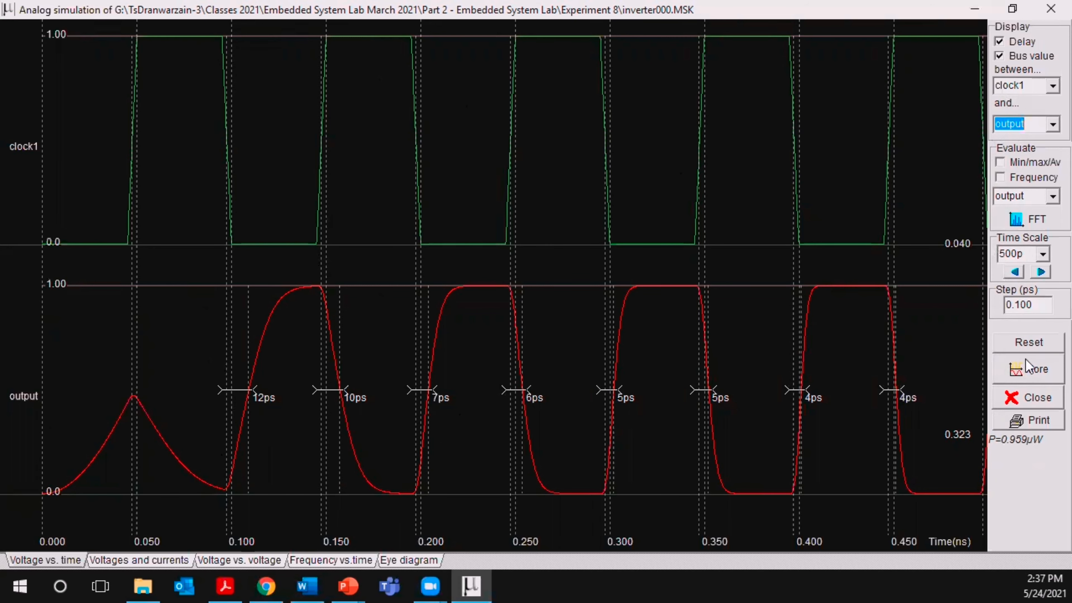
pyautogui.click(1046, 368)
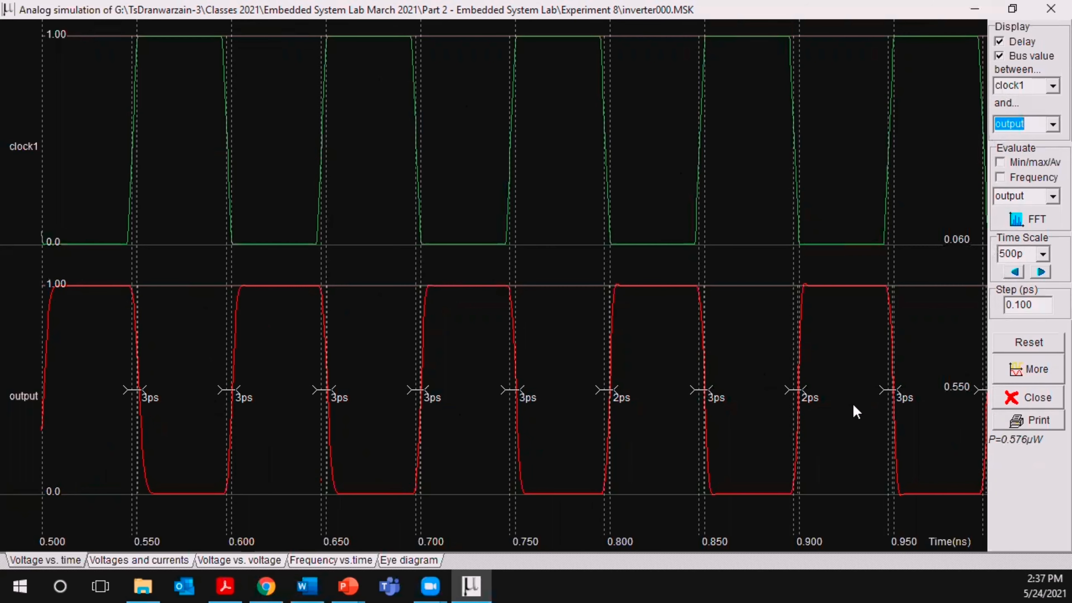
# Enable the min/max/average and frequency evaluations for the output, restart the simulation from zero, and close the simulation window.
pyautogui.click(1000, 162)
pyautogui.click(999, 177)
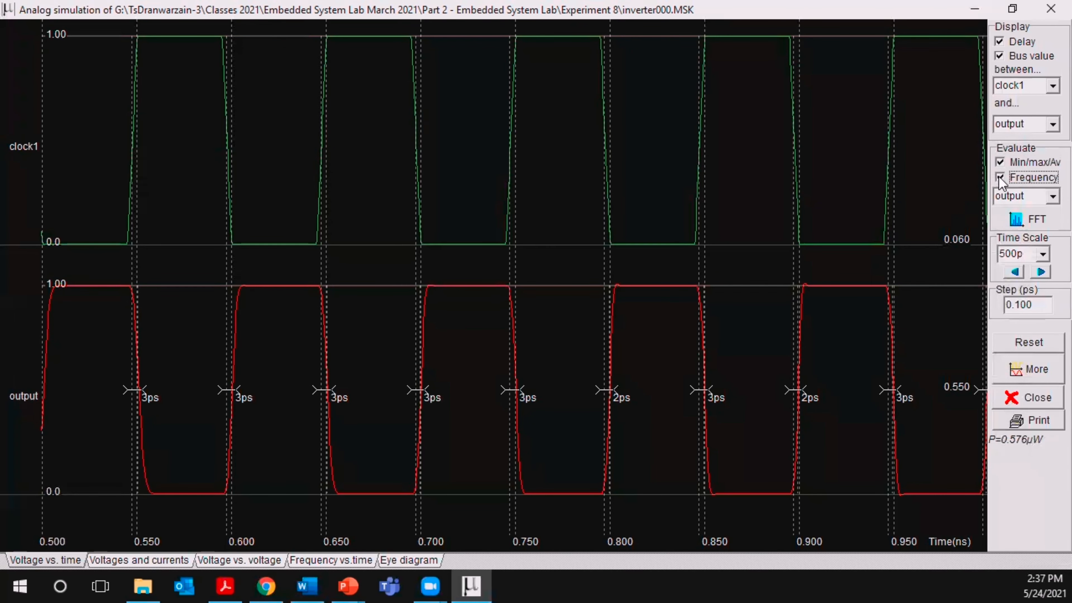
pyautogui.click(1025, 344)
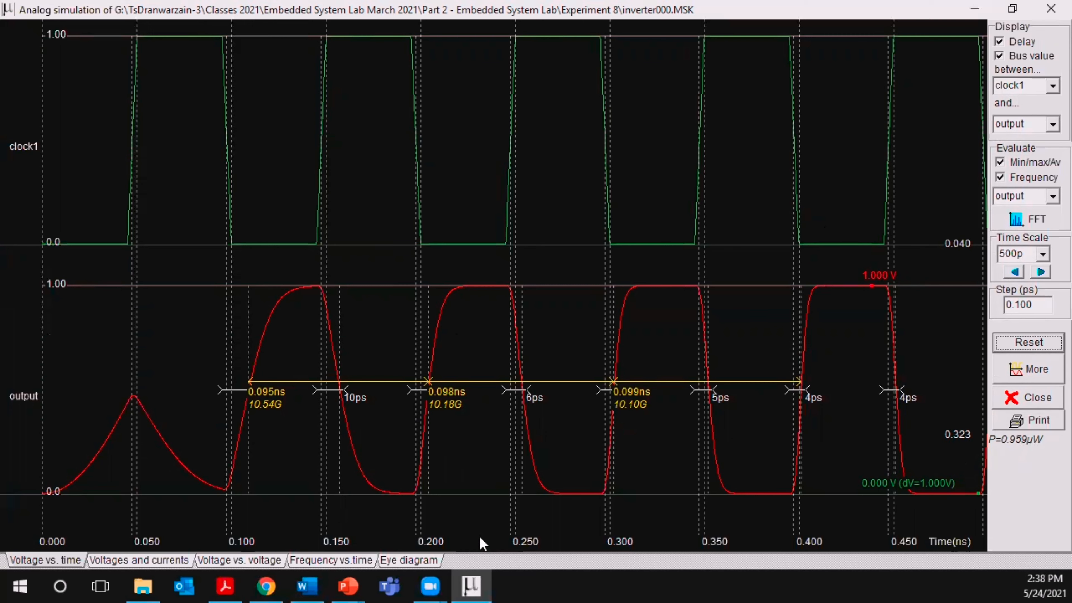
pyautogui.click(1050, 10)
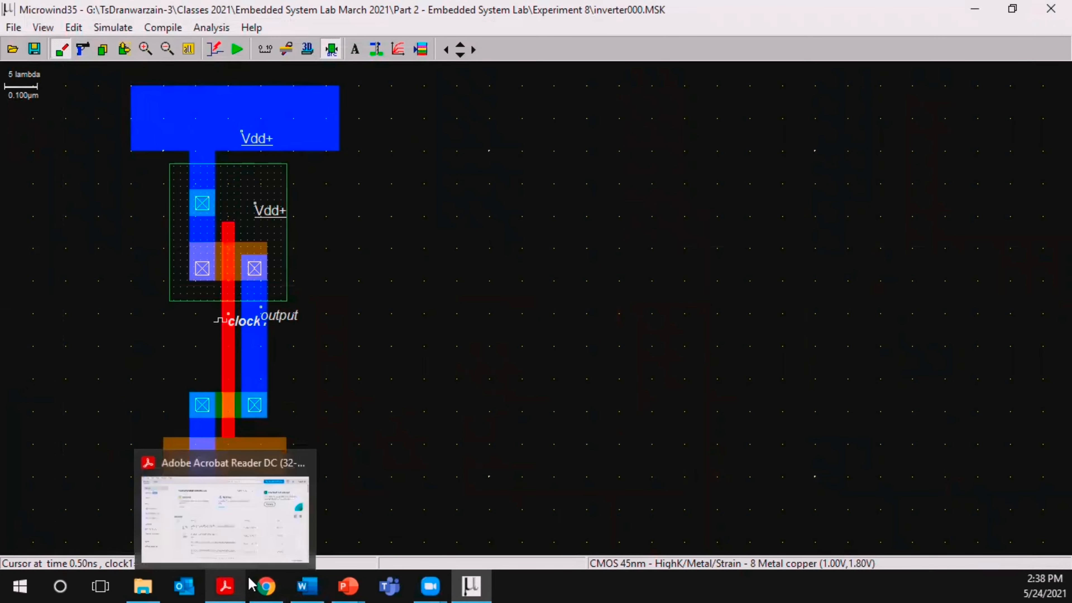
# Switch to the Word lab sheet and review the DC Analysis (VTC) section on the inverter's voltage transfer characteristics.
pyautogui.click(309, 586)
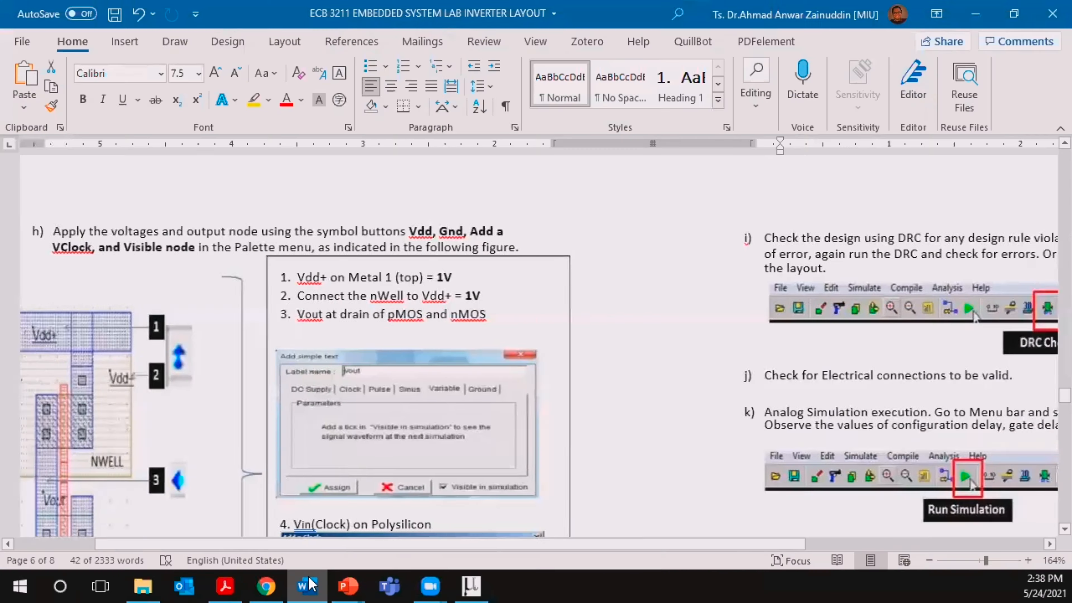
pyautogui.scroll(-15, 355, 430)
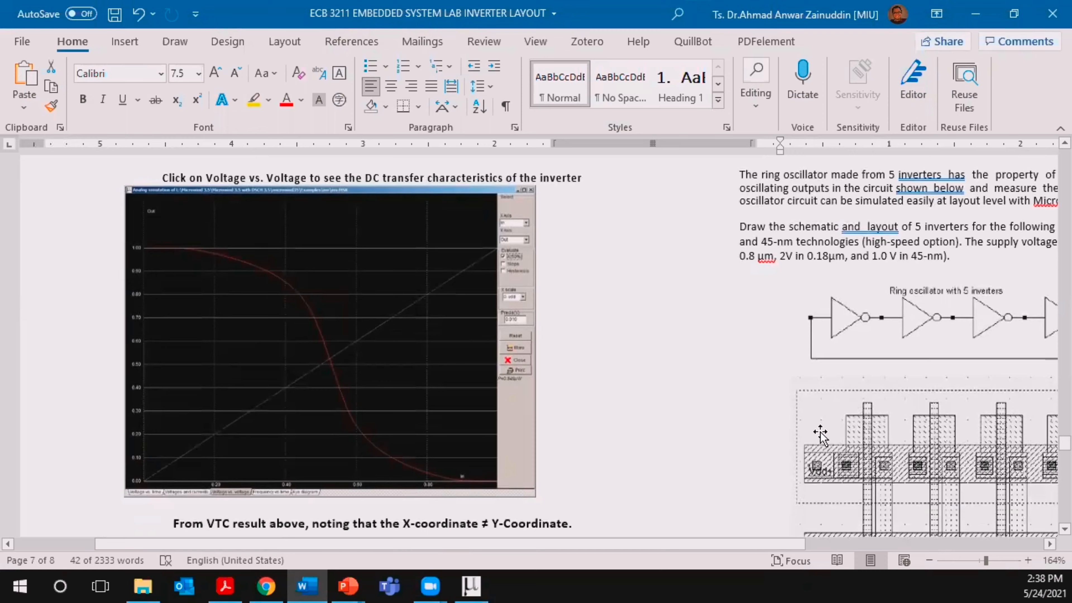
pyautogui.scroll(3, 756, 436)
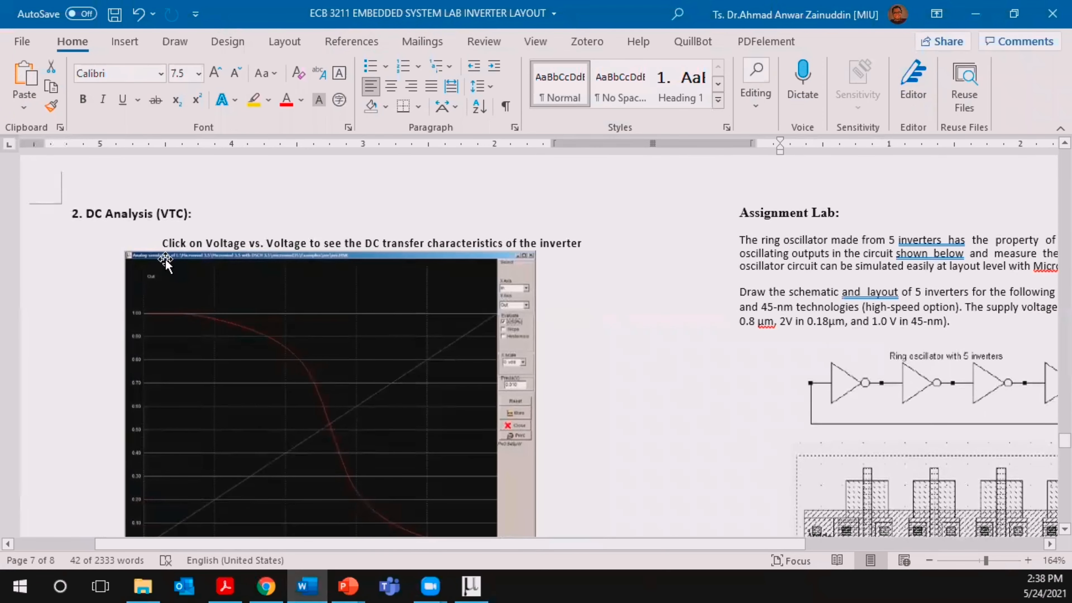
pyautogui.scroll(-3, 171, 266)
pyautogui.scroll(-5, 173, 270)
pyautogui.scroll(5, 198, 283)
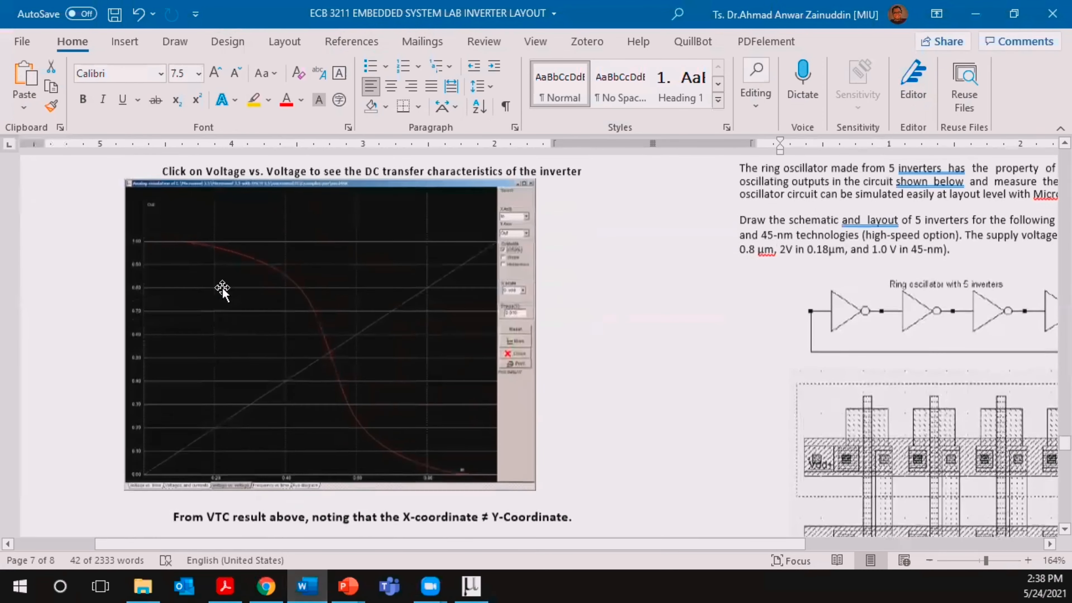
# Switch to Microwind, run the analog simulation, view the voltage vs. voltage transfer curve of output against clock1, and close the simulation.
pyautogui.click(481, 585)
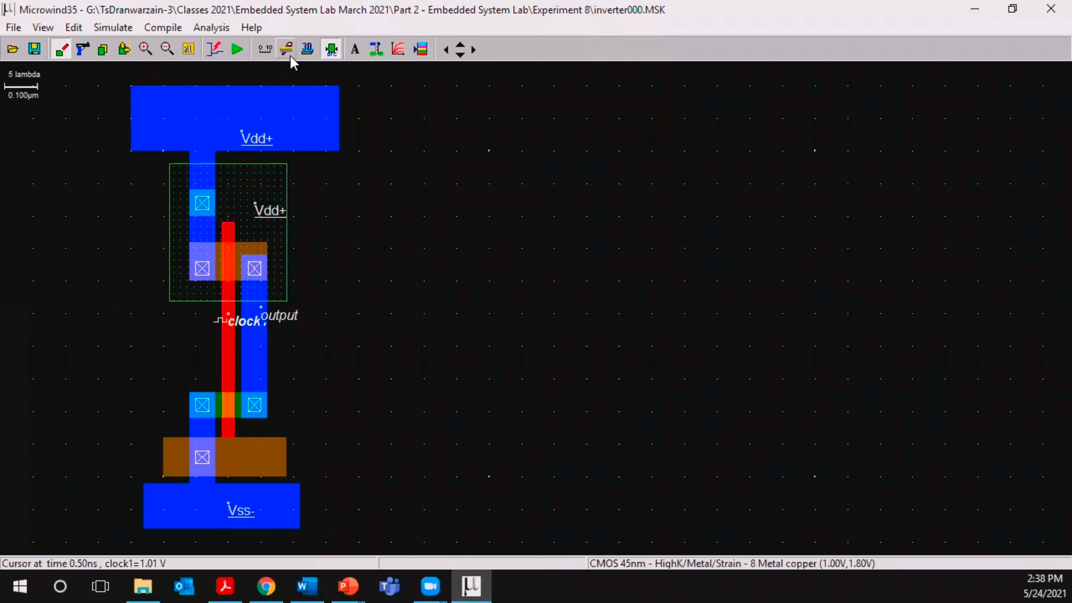
pyautogui.click(231, 48)
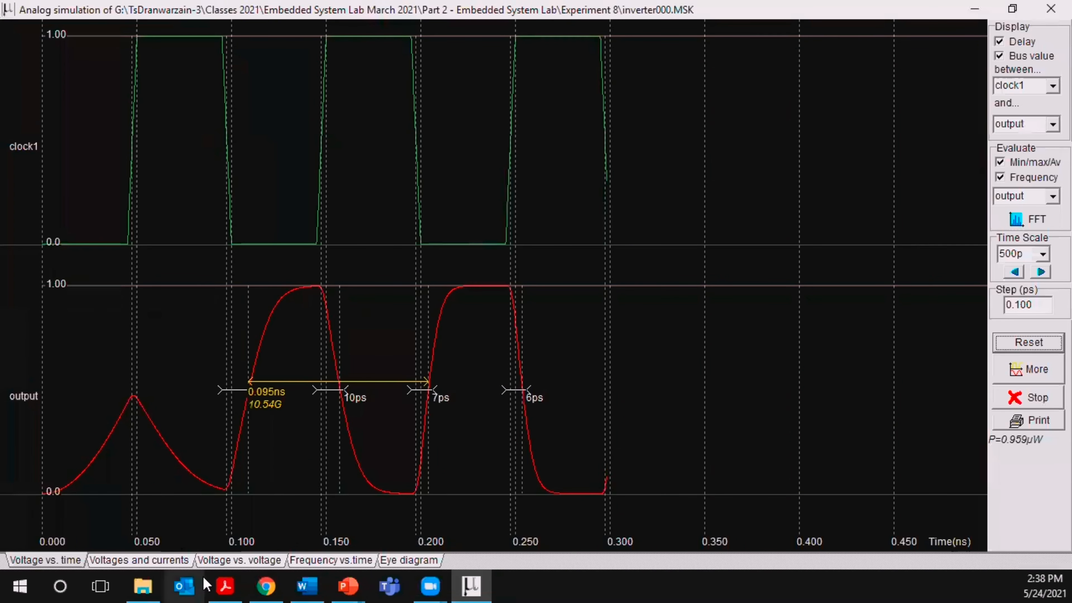
pyautogui.click(226, 562)
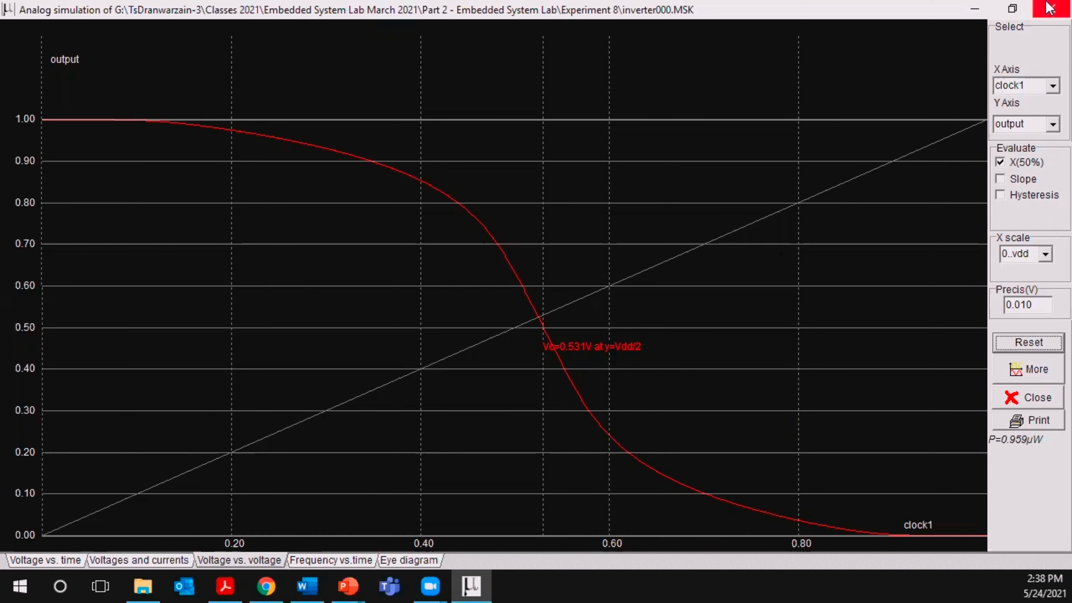
pyautogui.click(1051, 9)
# Switch to the Word lab sheet and draw a rectangle about 0.78 by 0.8 inch over the first inverter in the ring oscillator diagram.
pyautogui.click(322, 583)
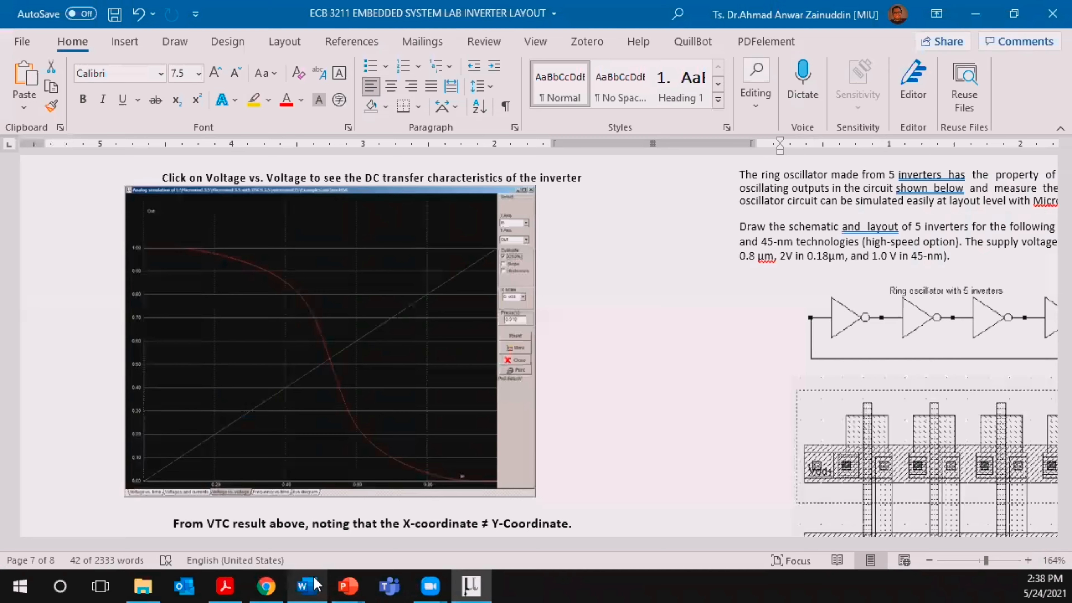
pyautogui.moveTo(794, 539); pyautogui.dragTo(928, 539)
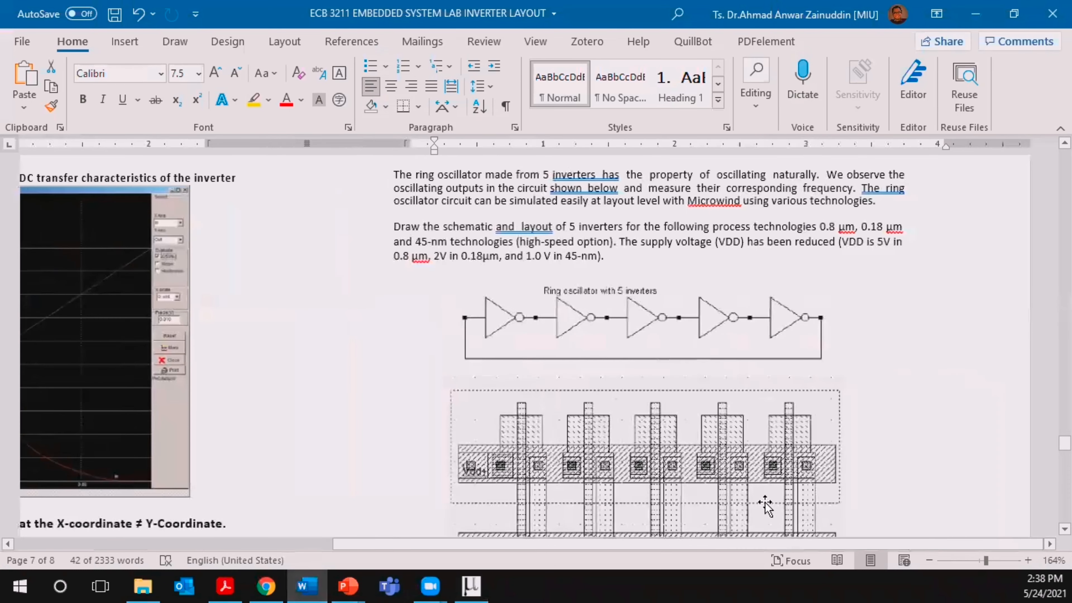
pyautogui.scroll(3, 721, 490)
pyautogui.scroll(-3, 721, 490)
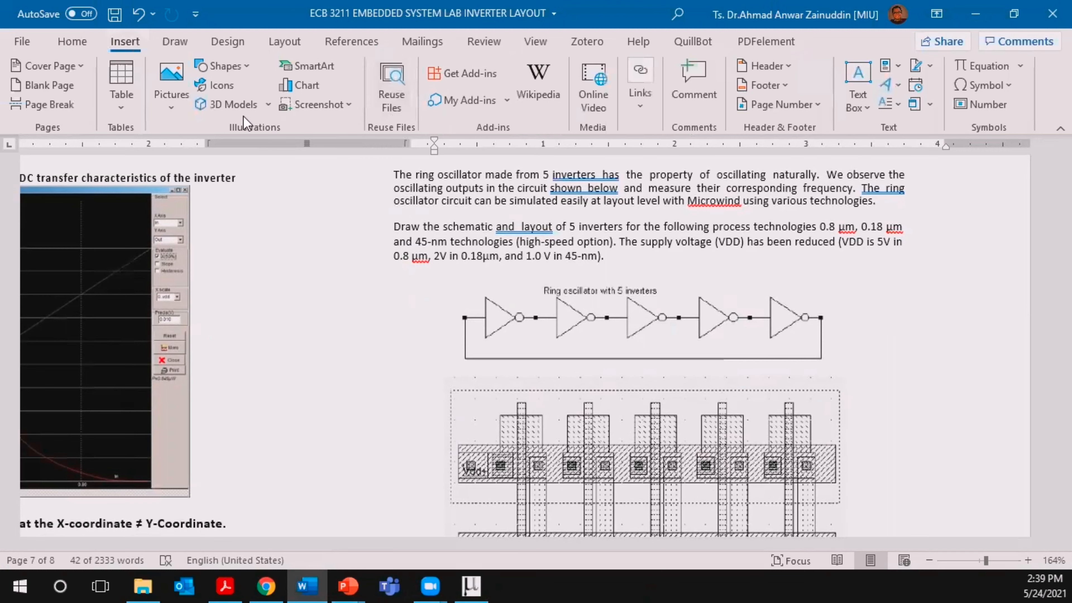
pyautogui.click(246, 66)
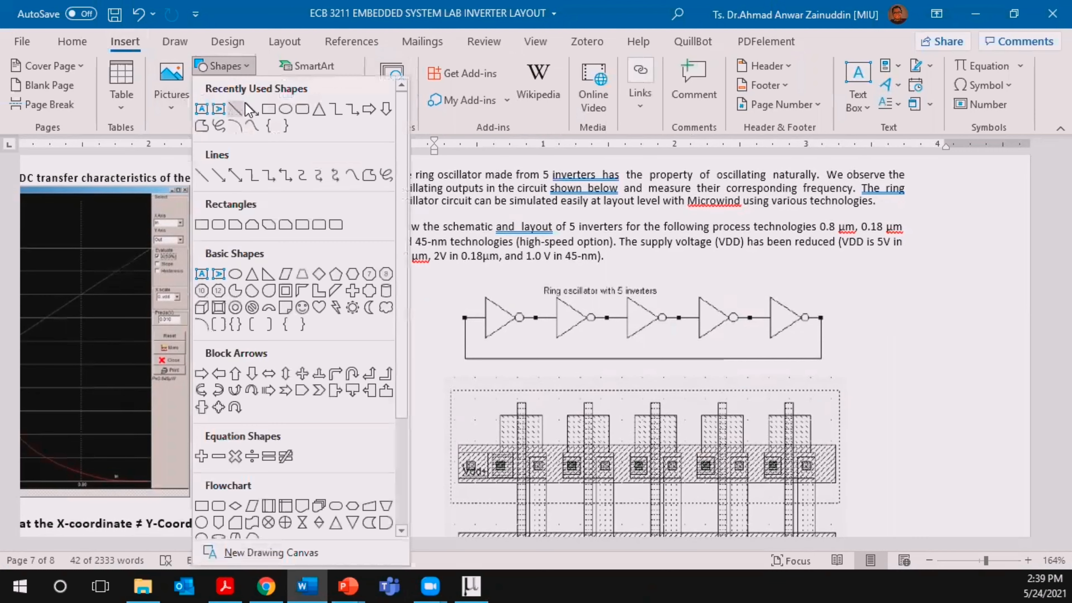
pyautogui.click(235, 108)
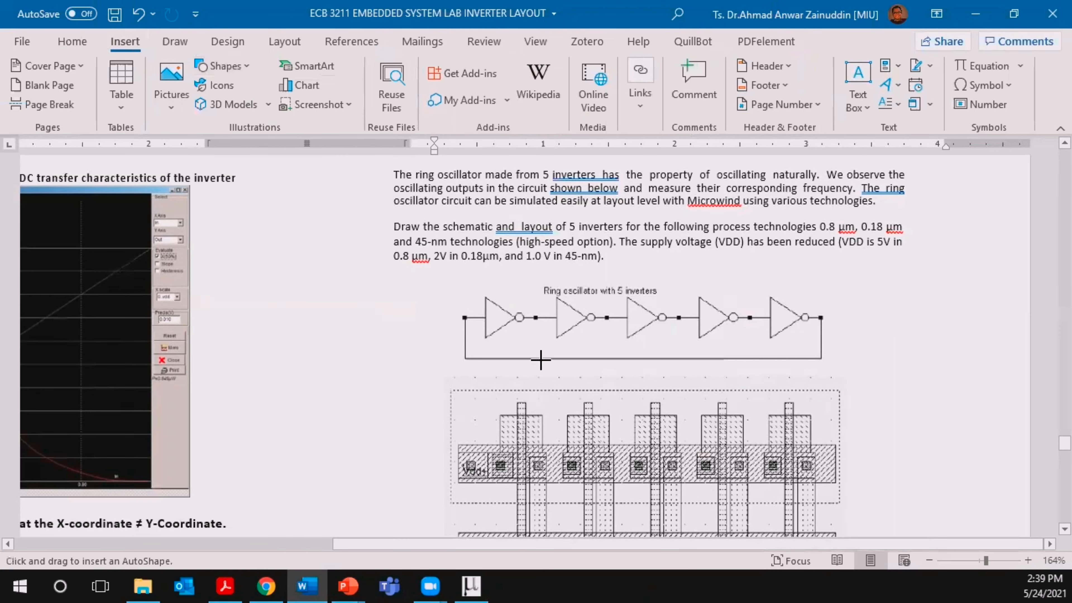
pyautogui.moveTo(444, 276); pyautogui.dragTo(546, 381)
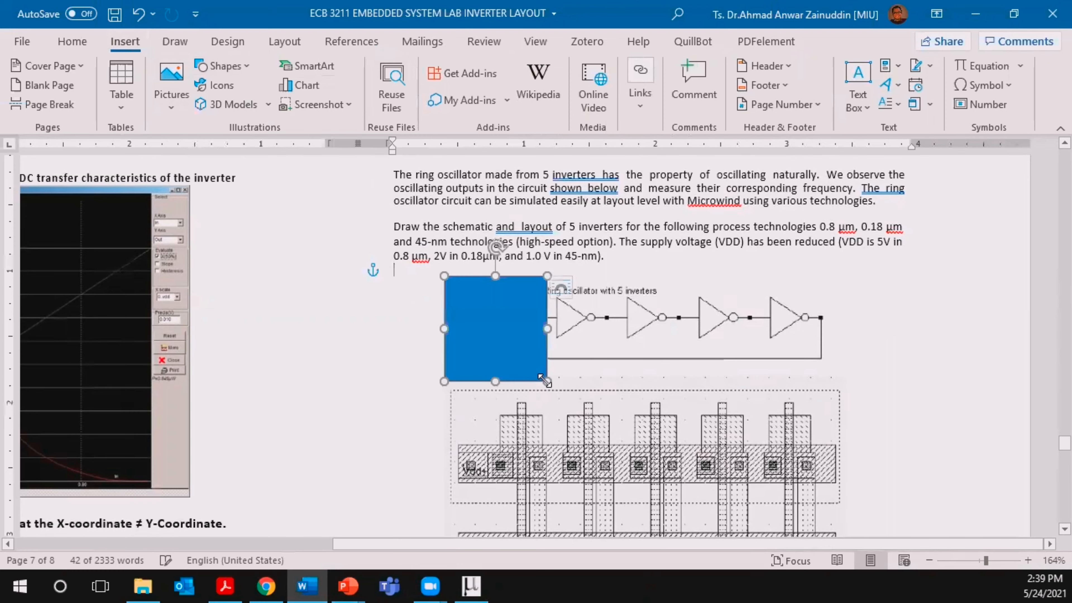
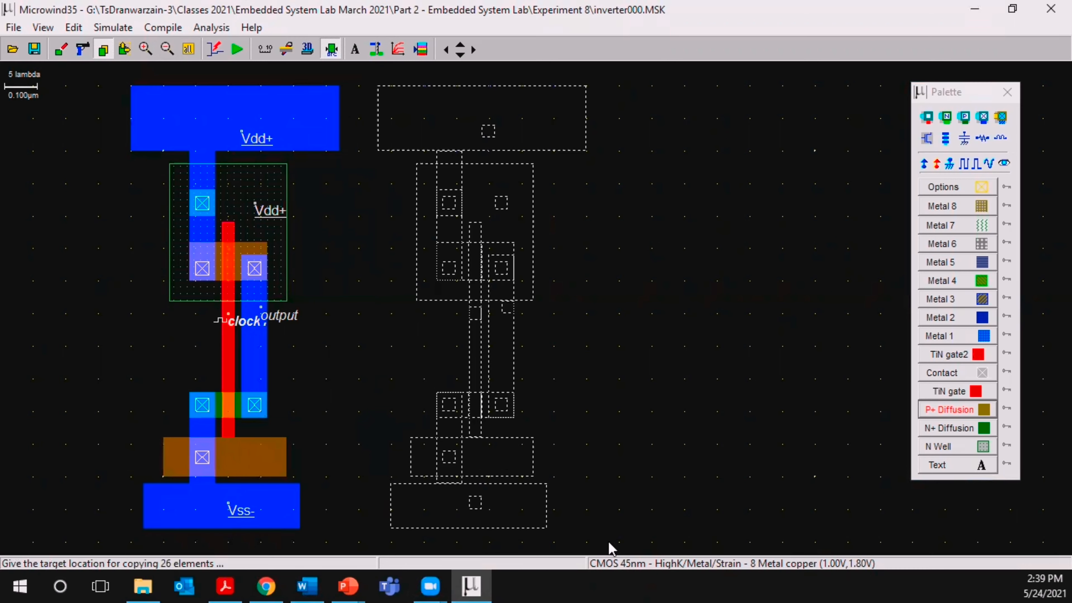
# Place the copy of the complete inverter beside the original in Microwind, at the same height.
pyautogui.click(611, 548)
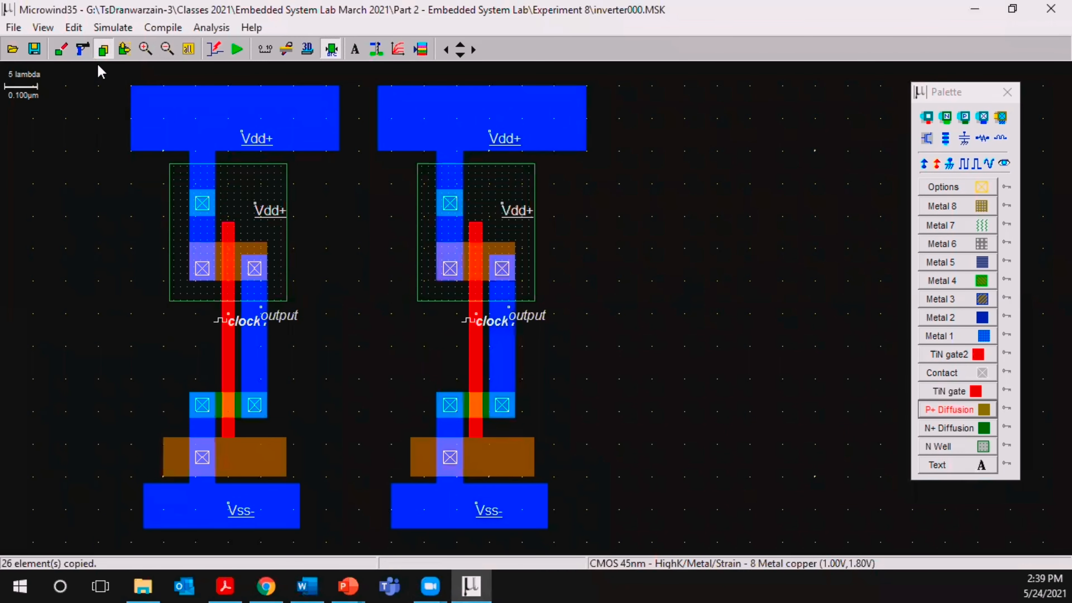
# Try to copy both inverters together into the empty area beside them.
pyautogui.click(104, 51)
pyautogui.moveTo(112, 72); pyautogui.dragTo(620, 557)
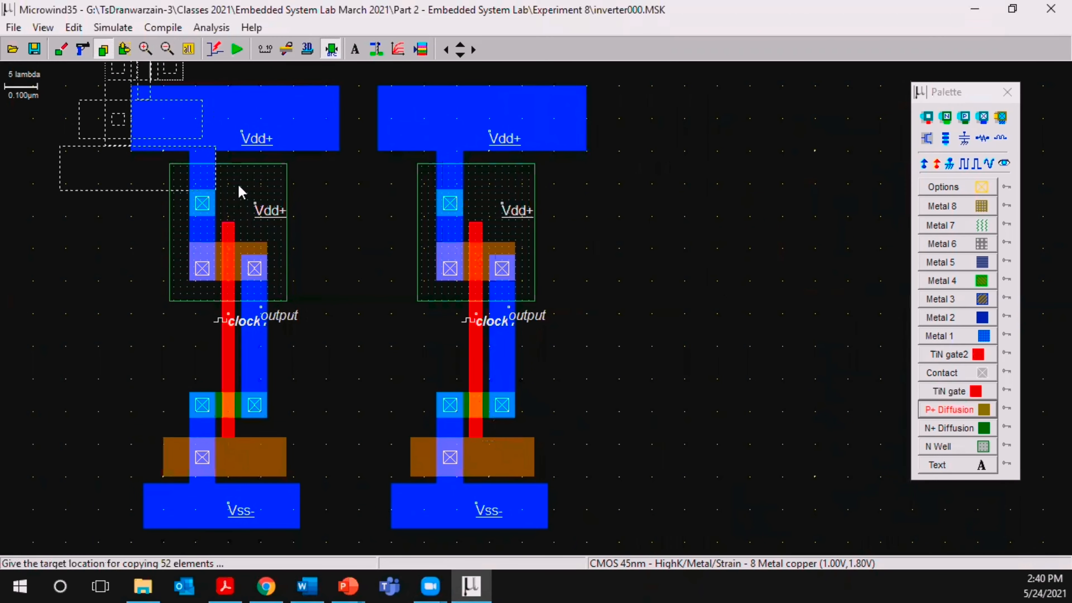
pyautogui.click(167, 49)
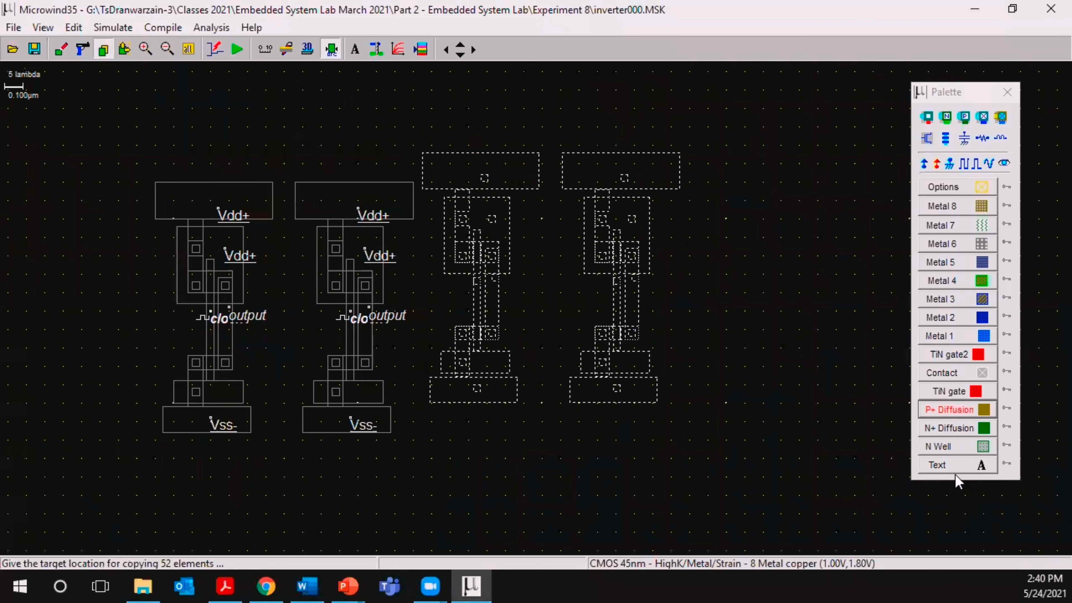
pyautogui.click(908, 450)
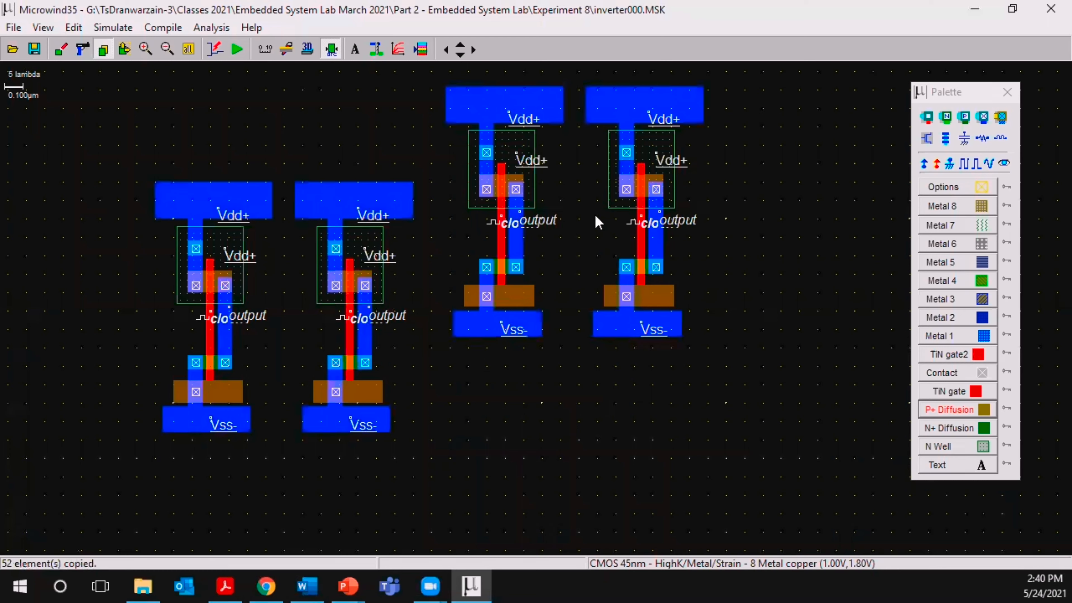
# Try to copy the raised inverter pair straight down in line with the originals, and delete all the overlapping copies.
pyautogui.click(103, 49)
pyautogui.moveTo(437, 67)
pyautogui.mouseDown()
pyautogui.moveTo(469, 135)
pyautogui.moveTo(737, 379)
pyautogui.mouseUp()
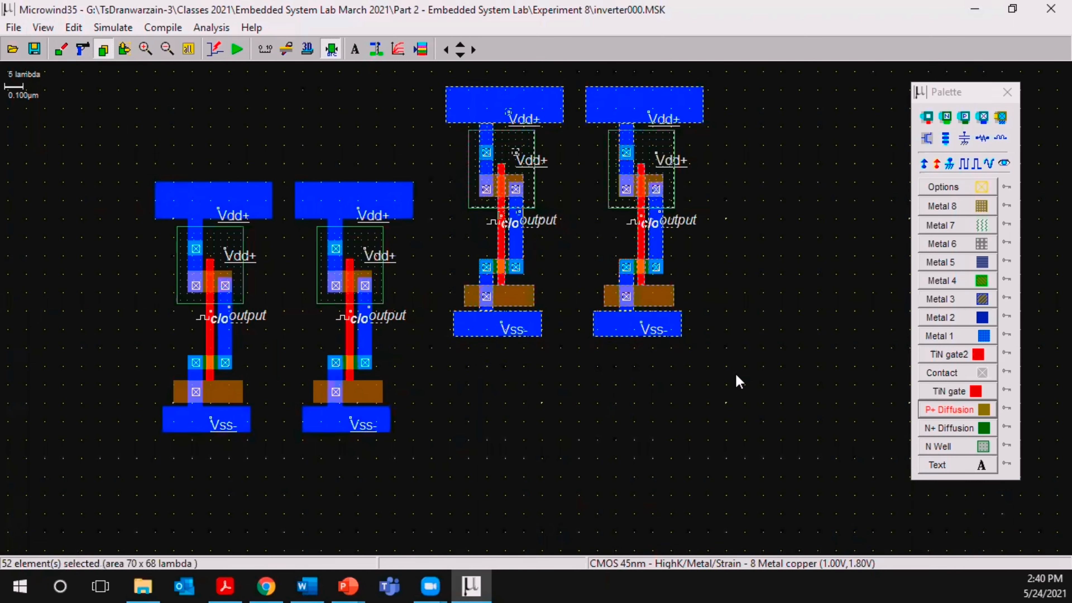
pyautogui.click(737, 473)
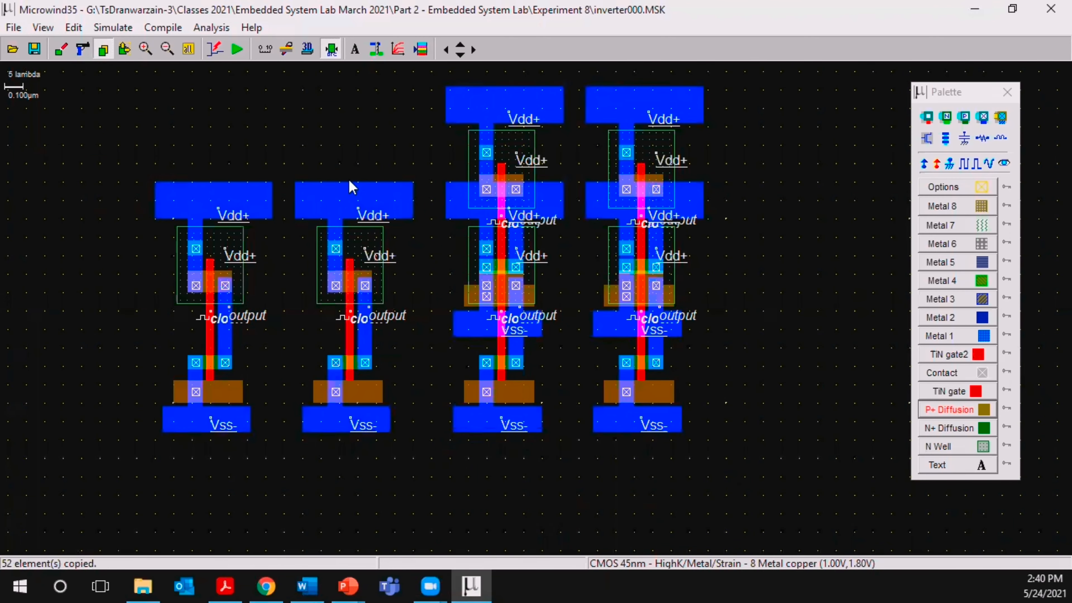
pyautogui.click(82, 50)
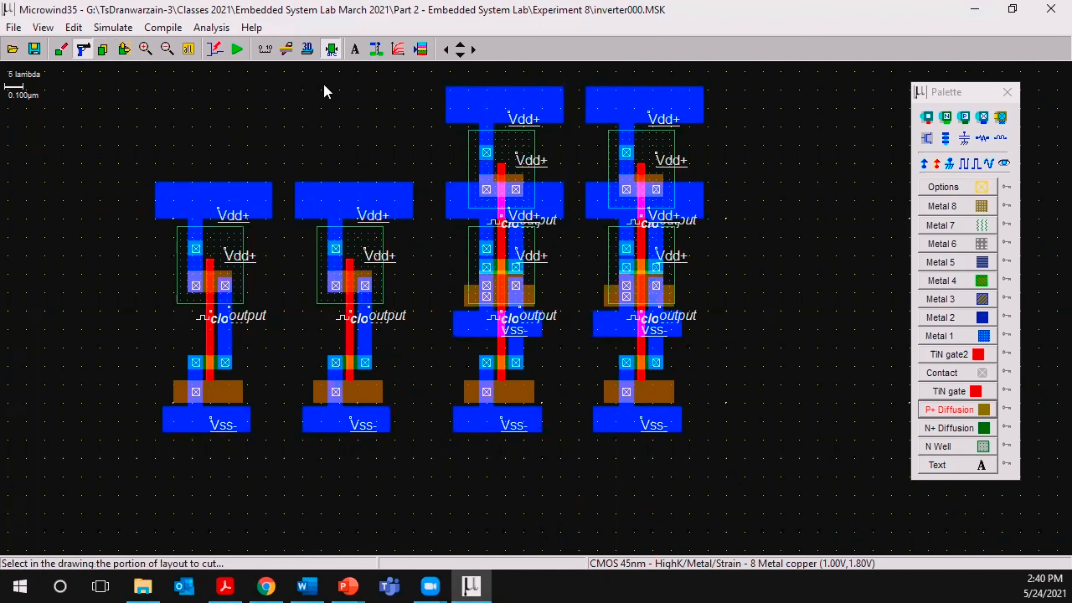
pyautogui.moveTo(421, 78); pyautogui.dragTo(759, 463)
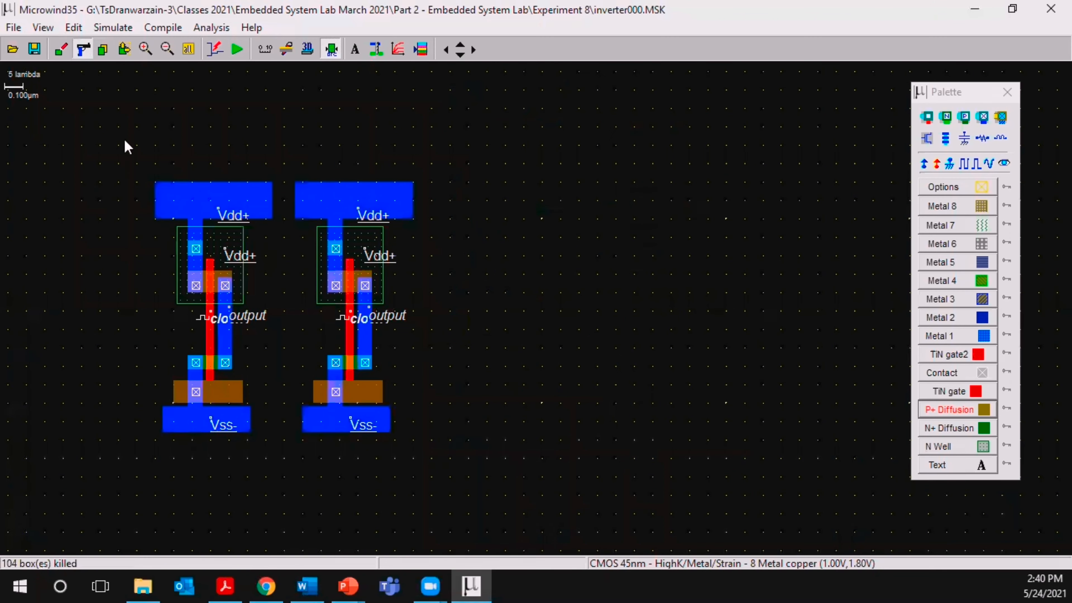
# Copy the inverter pair beside the originals, and copy the last inverter once more to form an aligned row of five.
pyautogui.click(103, 49)
pyautogui.moveTo(133, 161)
pyautogui.mouseDown()
pyautogui.moveTo(419, 486)
pyautogui.moveTo(426, 471)
pyautogui.mouseUp()
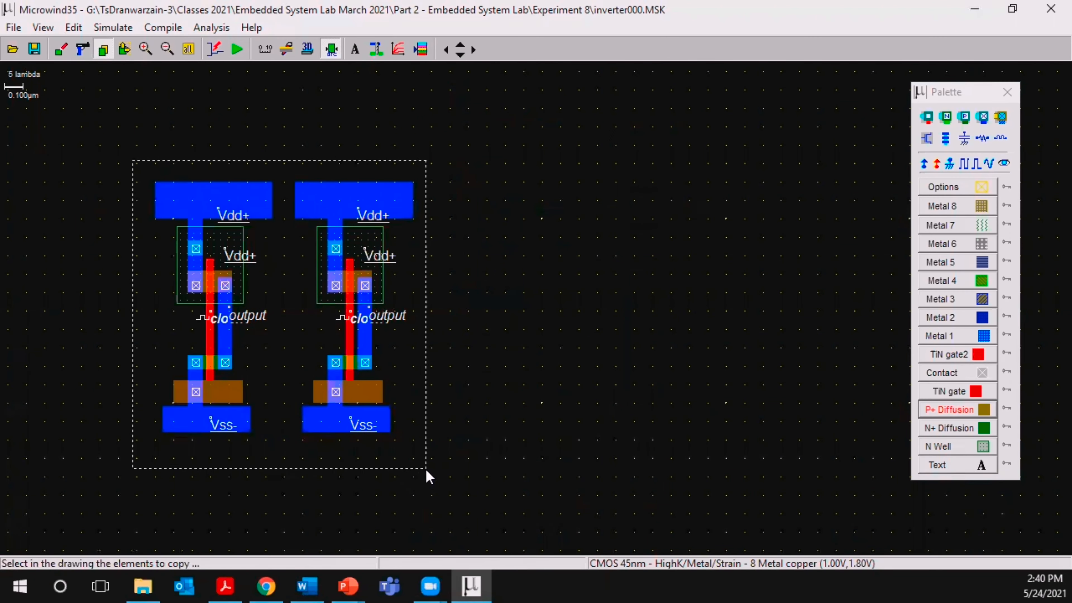
pyautogui.click(720, 477)
pyautogui.click(103, 50)
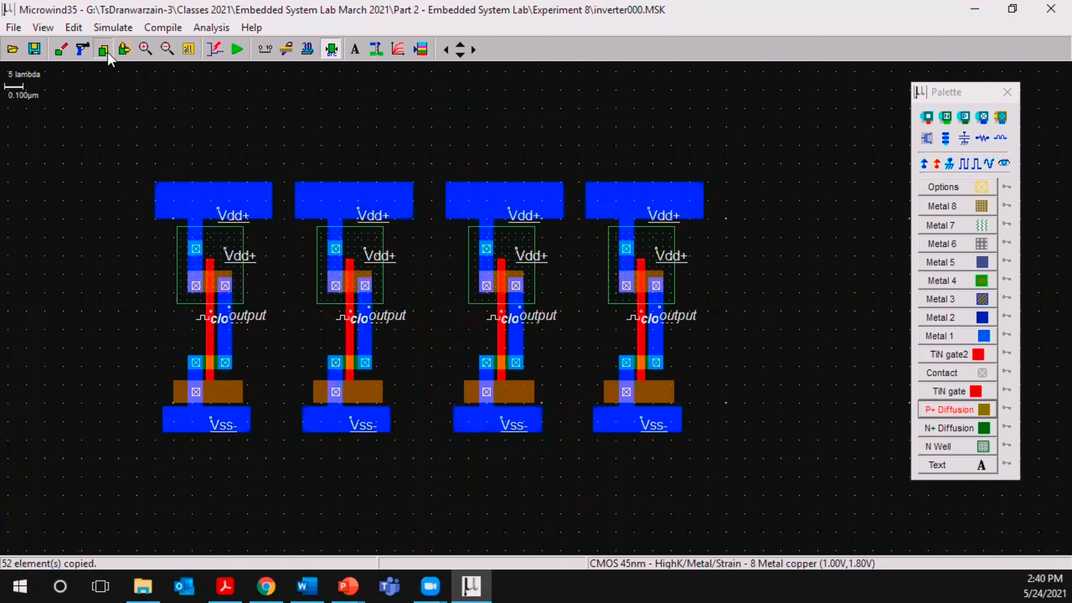
pyautogui.moveTo(577, 175); pyautogui.dragTo(728, 483)
pyautogui.click(865, 483)
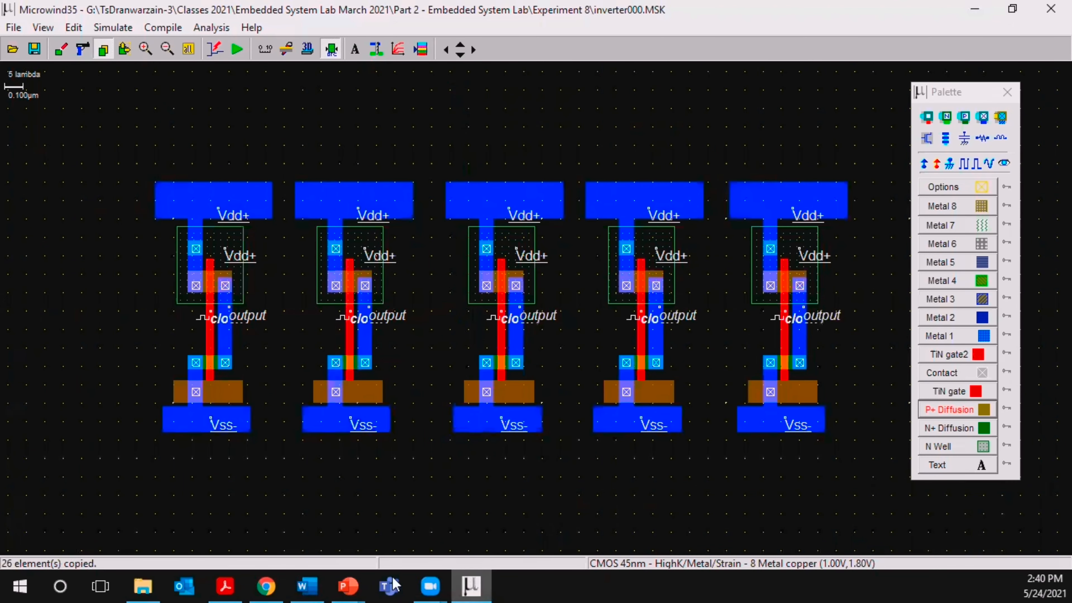
# Check the five-inverter ring oscillator diagram in the Word lab sheet and return to the Microwind layout.
pyautogui.moveTo(262, 585)
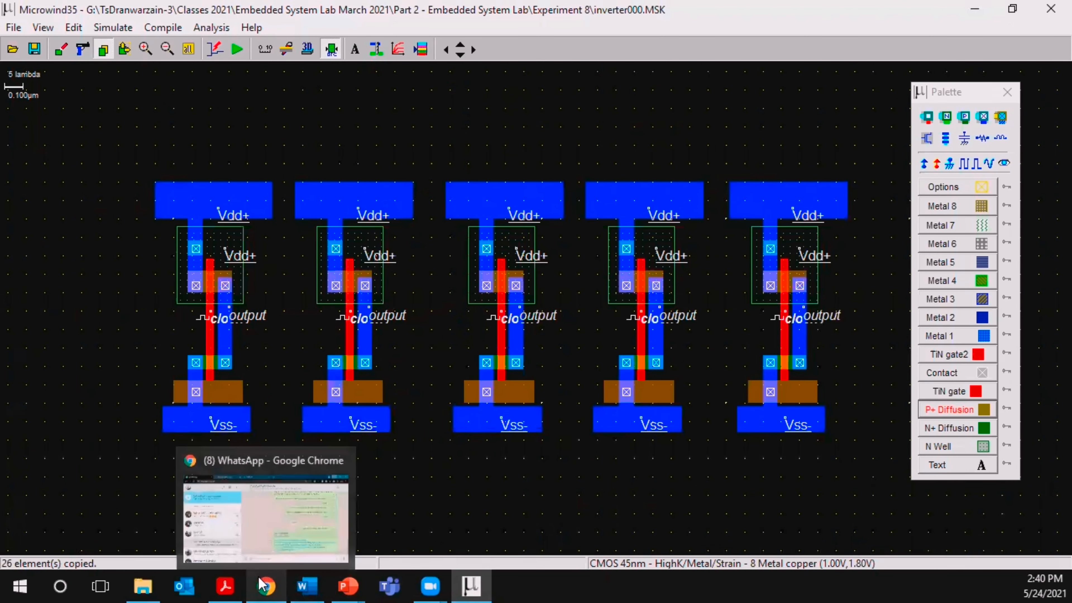
pyautogui.click(307, 586)
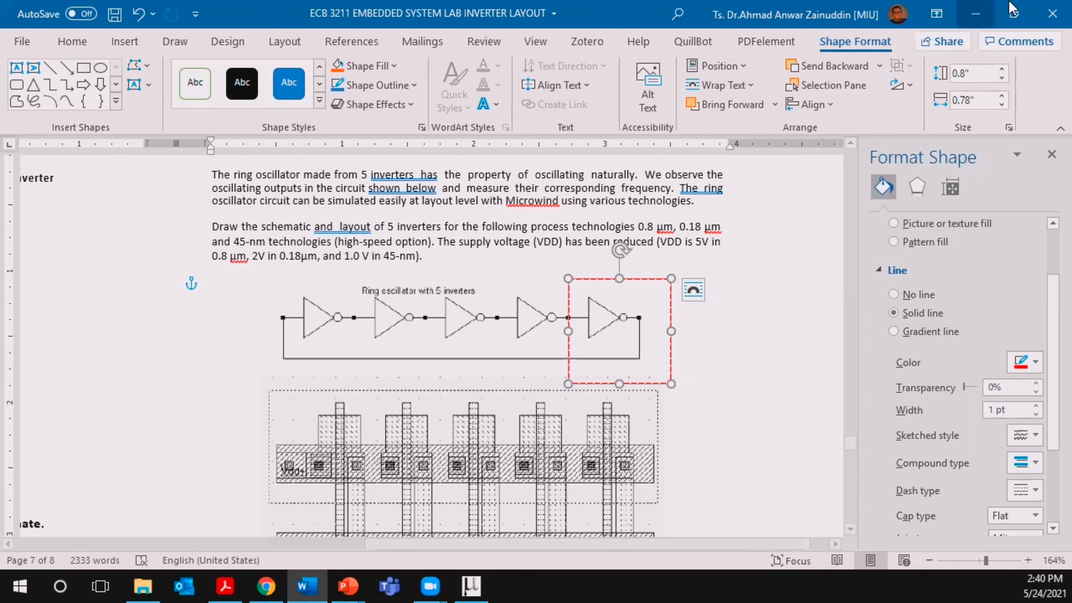
pyautogui.click(974, 22)
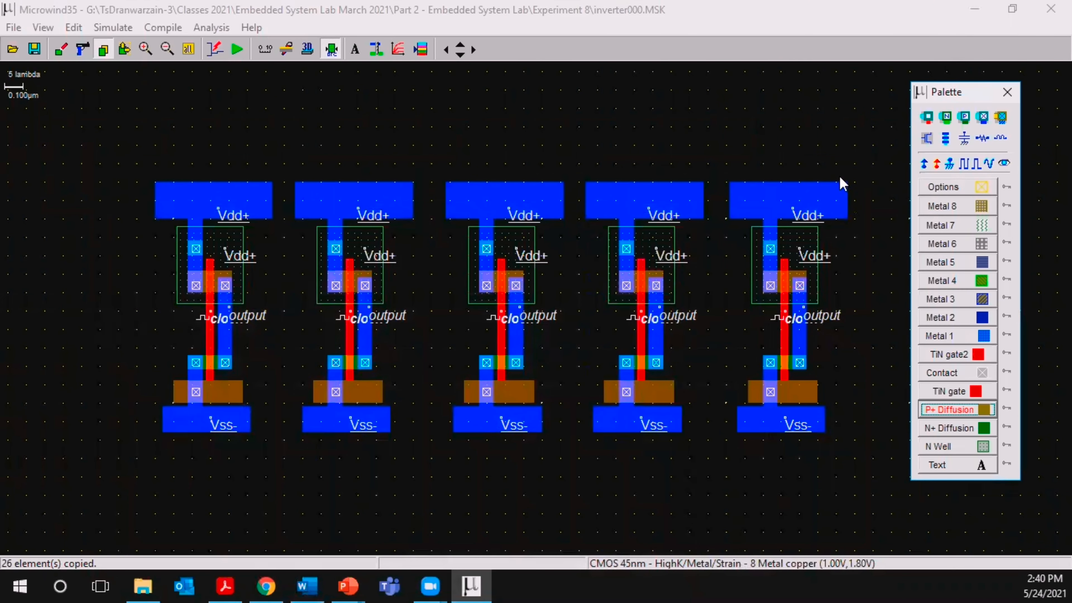
pyautogui.click(228, 336)
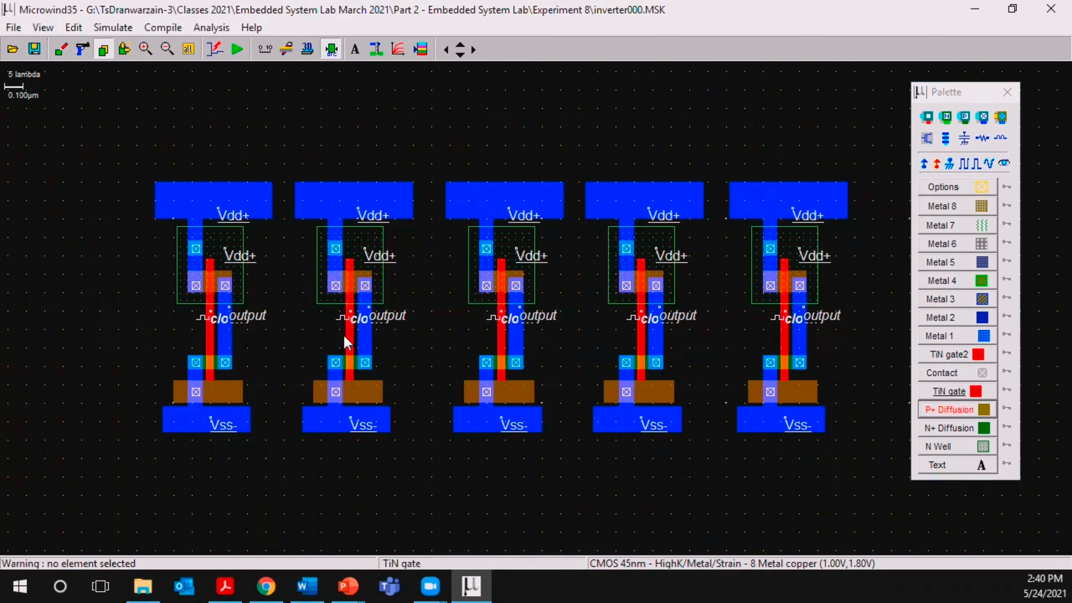
# Stretch the Vdd metal boxes across the gaps to join them into one continuous rail over all five inverters.
pyautogui.click(194, 55)
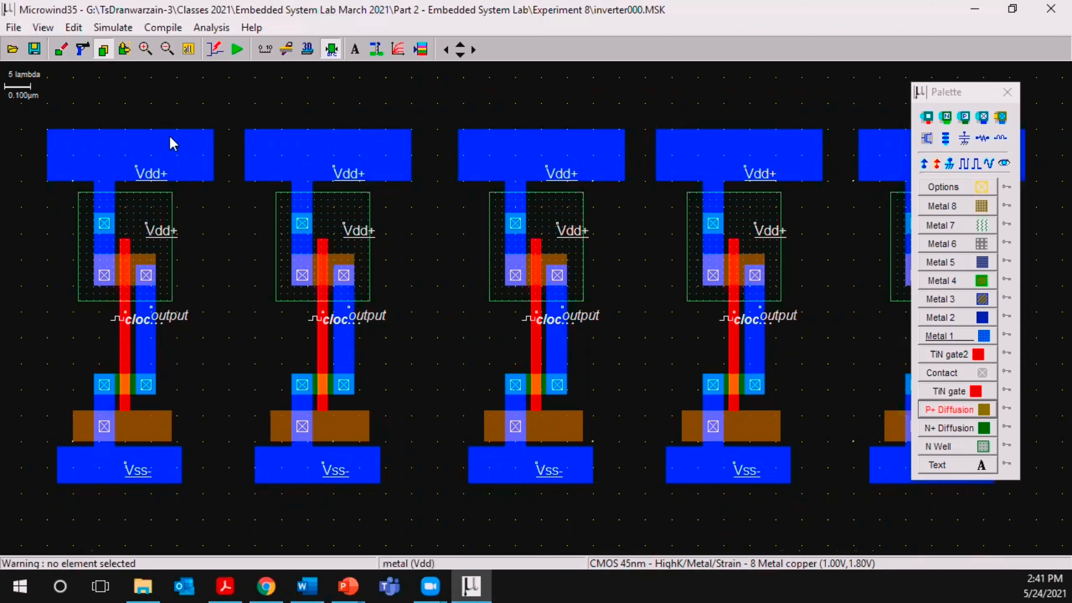
pyautogui.click(124, 49)
pyautogui.moveTo(215, 161); pyautogui.dragTo(485, 171)
pyautogui.moveTo(625, 155); pyautogui.dragTo(696, 160)
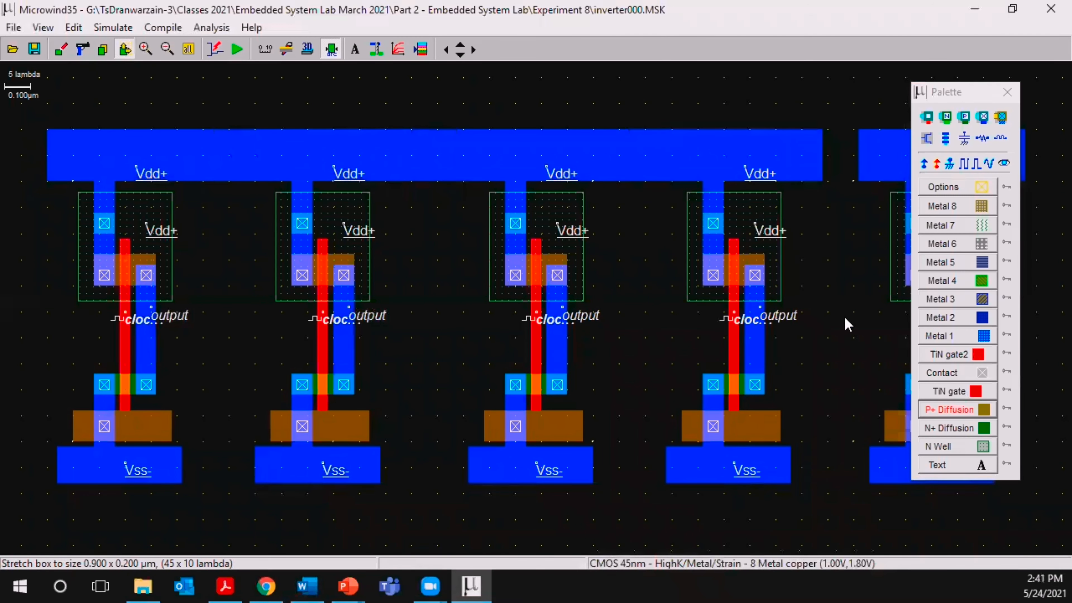
pyautogui.click(167, 50)
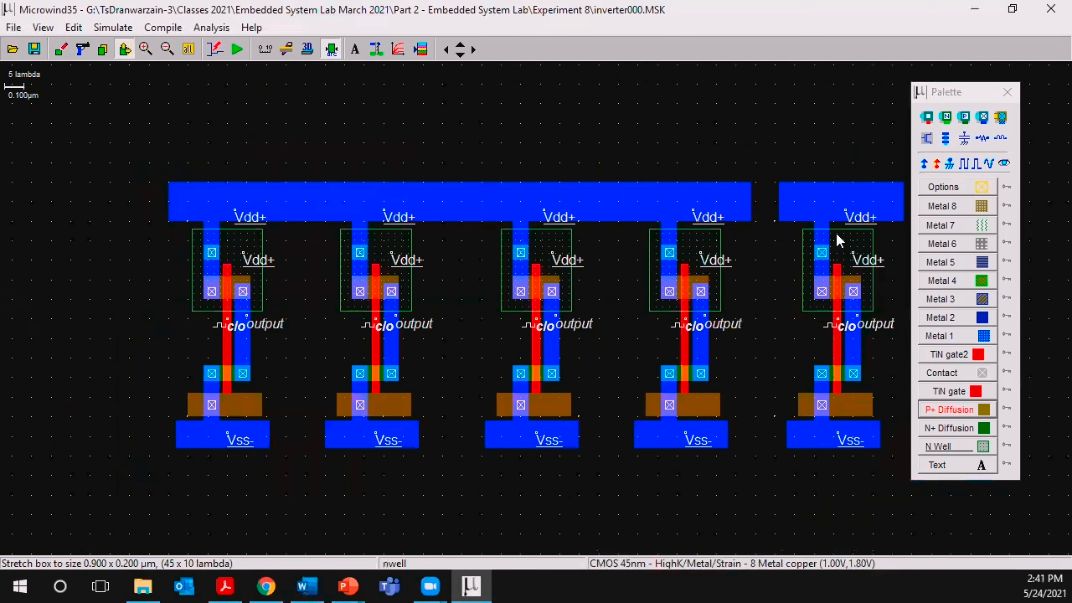
pyautogui.moveTo(751, 211); pyautogui.dragTo(784, 216)
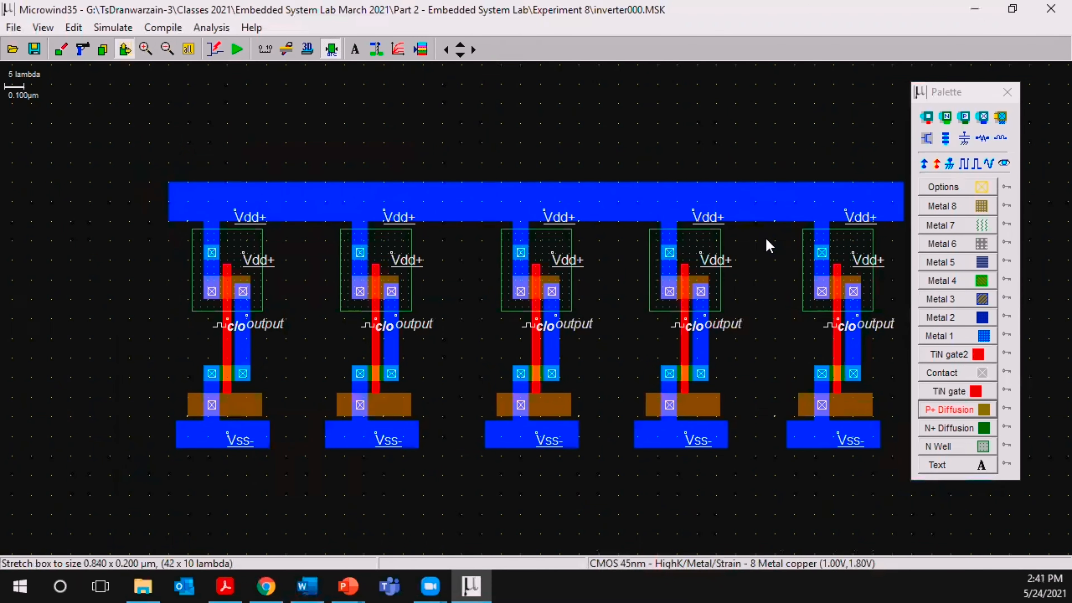
# Stretch the Vss metal boxes into one continuous rail under all five inverters and run the design rule check.
pyautogui.moveTo(268, 438); pyautogui.dragTo(328, 438)
pyautogui.moveTo(416, 437); pyautogui.dragTo(652, 446)
pyautogui.moveTo(728, 433); pyautogui.dragTo(813, 437)
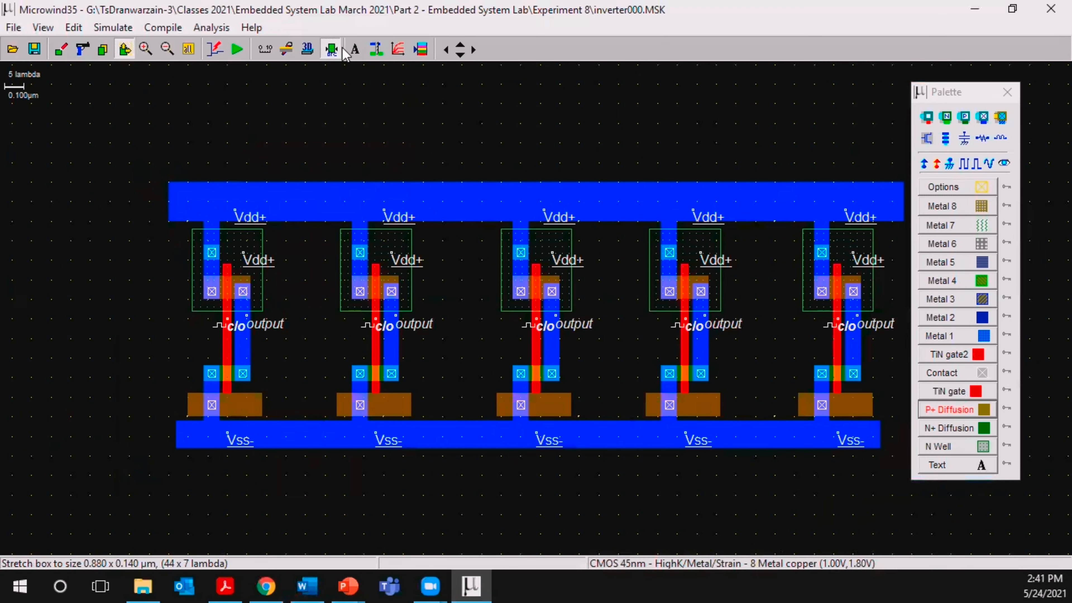
pyautogui.click(330, 51)
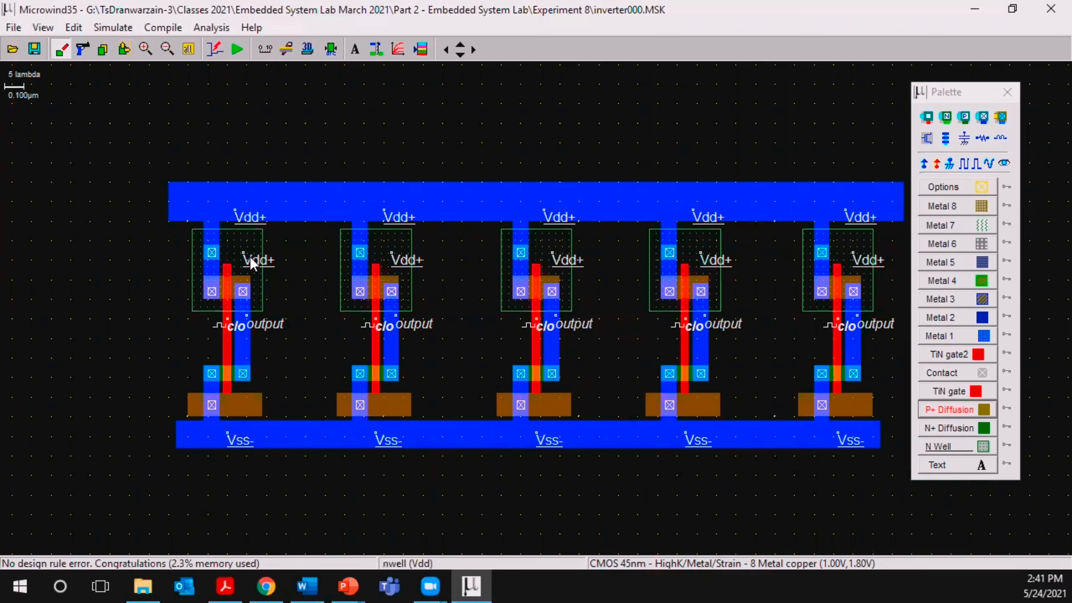
# Draw an 18 x 3 lambda Metal 1 box from the first inverter's output strip toward the second inverter.
pyautogui.click(143, 55)
pyautogui.moveTo(200, 234); pyautogui.dragTo(423, 418)
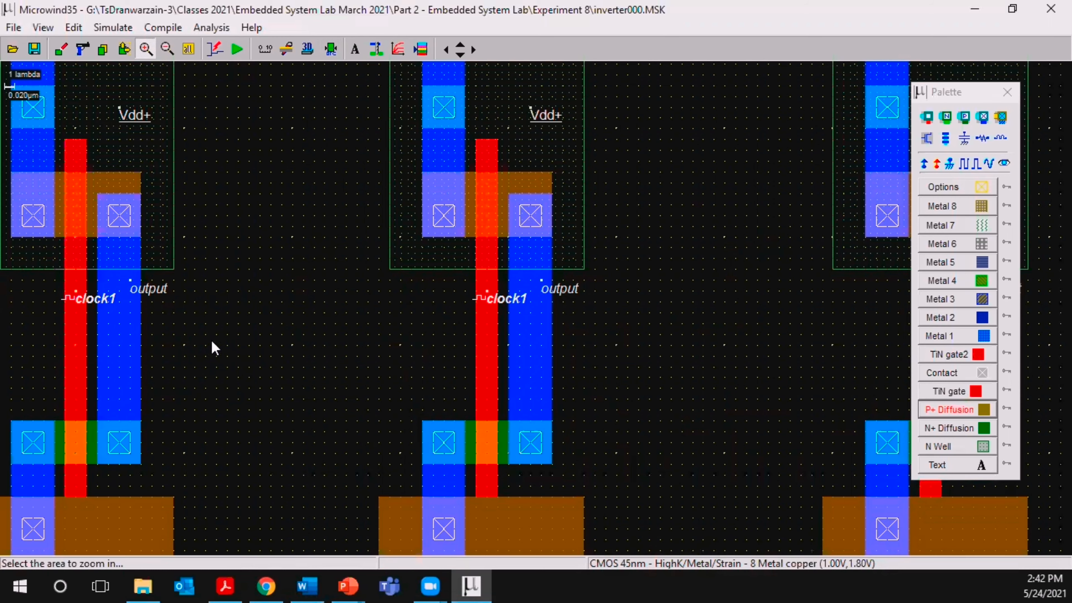
pyautogui.click(951, 335)
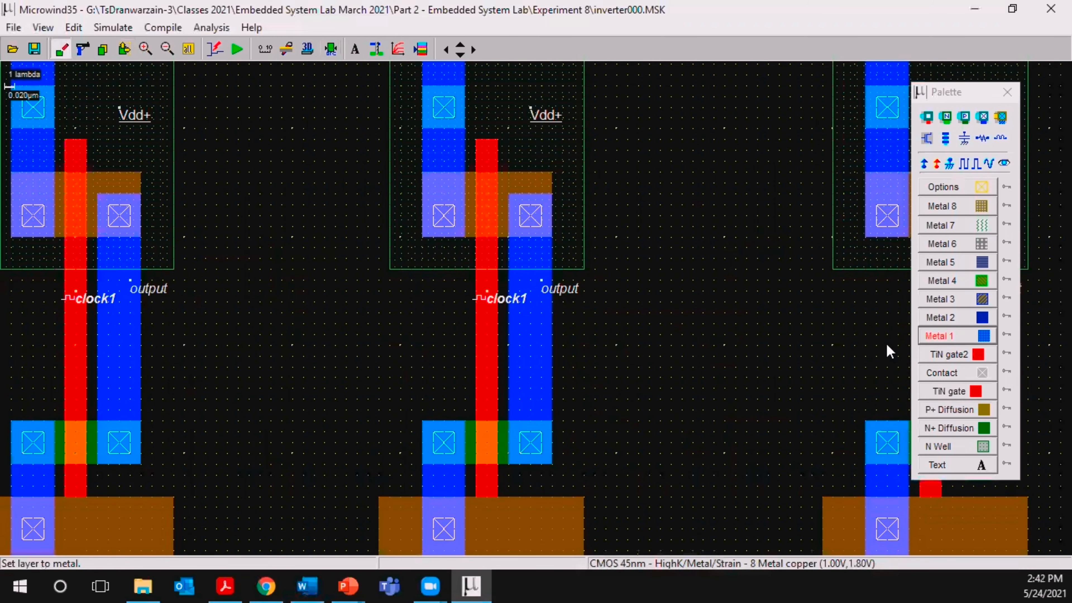
pyautogui.moveTo(97, 324); pyautogui.dragTo(289, 361)
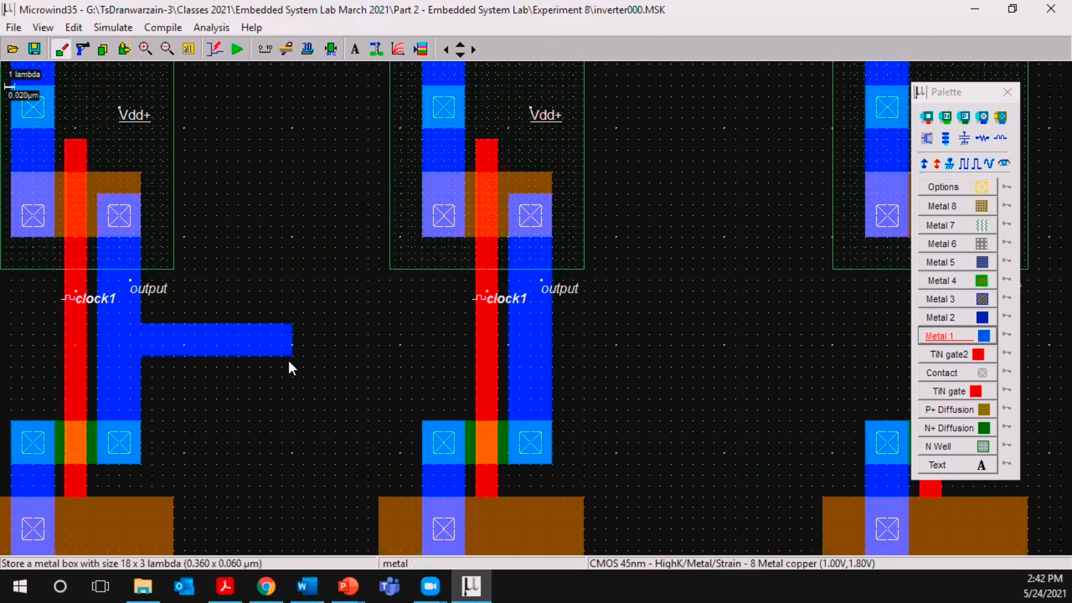
# Draw a 25 x 3 lambda TiN gate box from the second inverter's gate back over the end of the Metal 1 box.
pyautogui.click(961, 359)
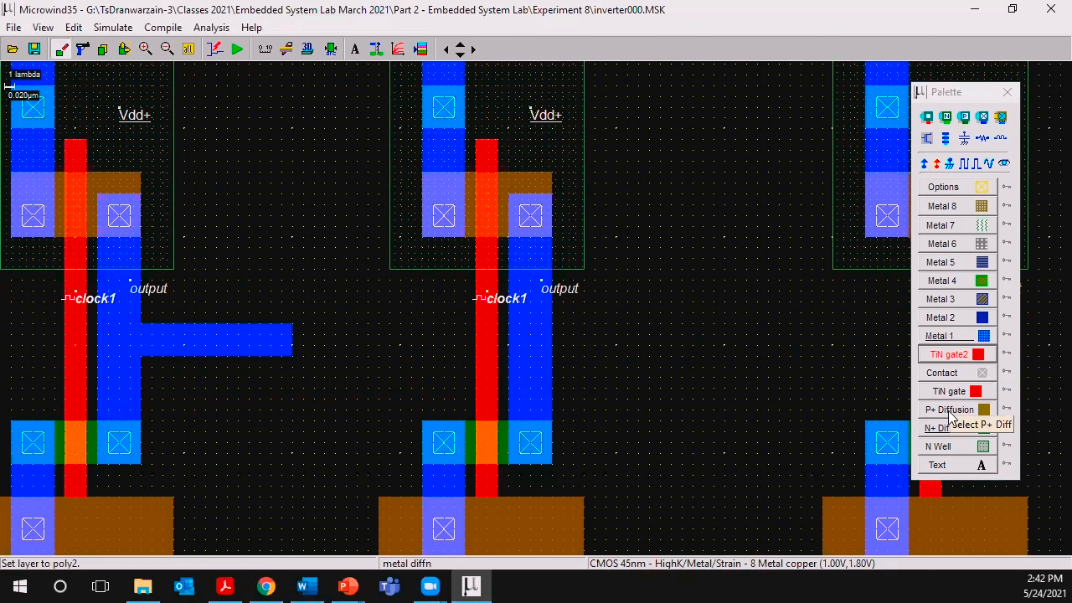
pyautogui.click(949, 388)
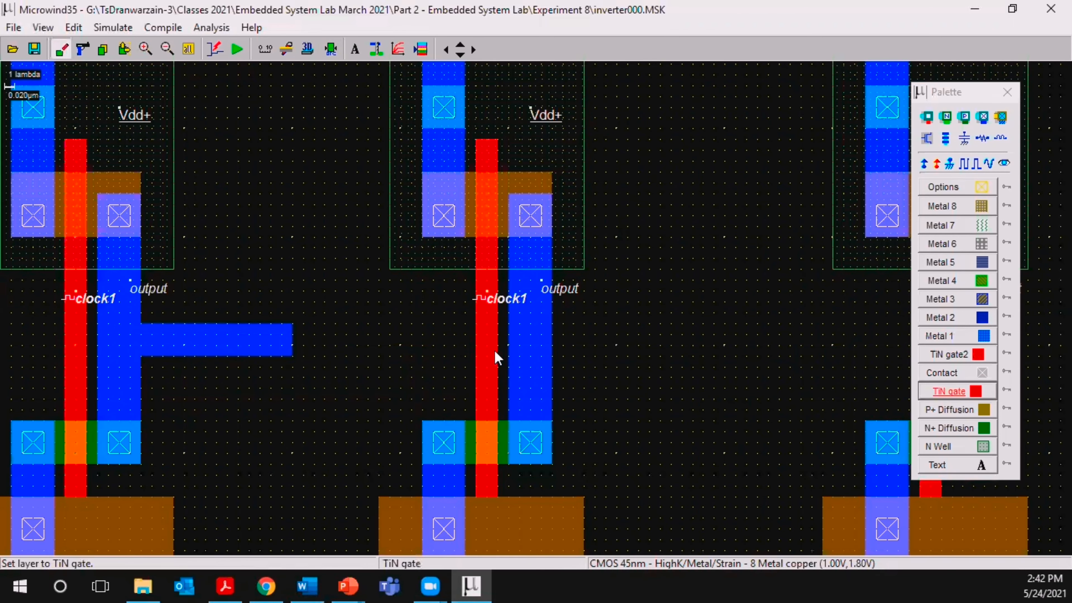
pyautogui.moveTo(497, 355); pyautogui.dragTo(231, 325)
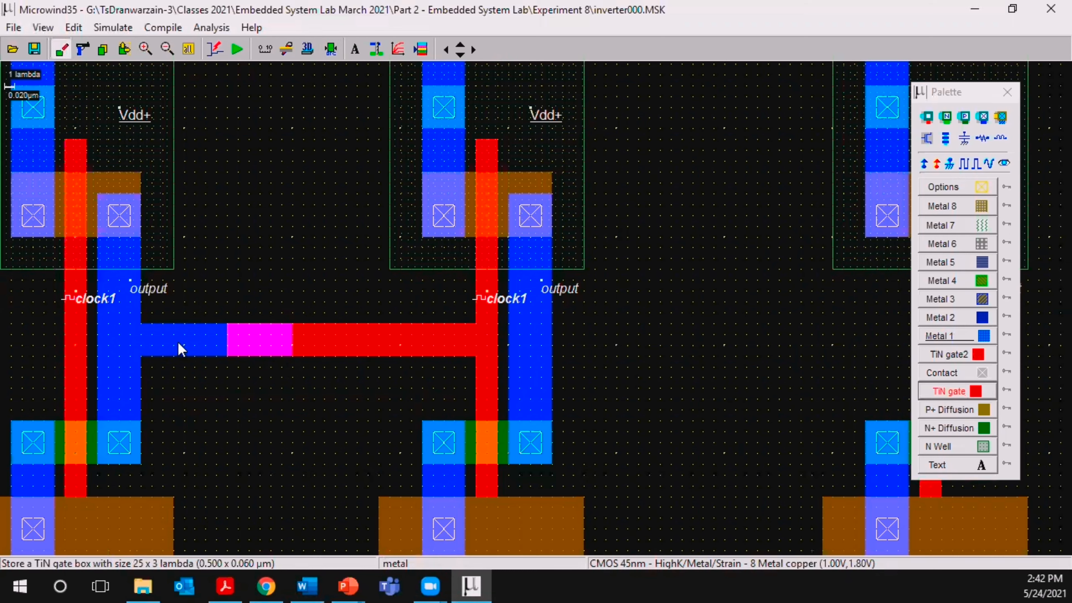
# Try to add a layer connection where the Metal 1 and TiN gate boxes overlap between the first two inverters.
pyautogui.click(925, 118)
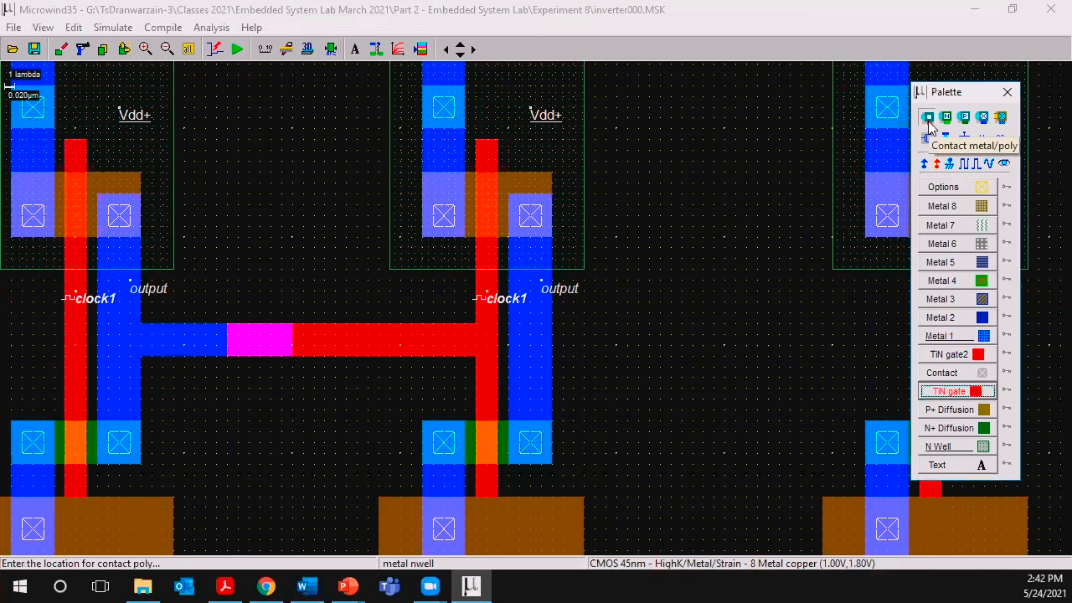
pyautogui.click(13, 27)
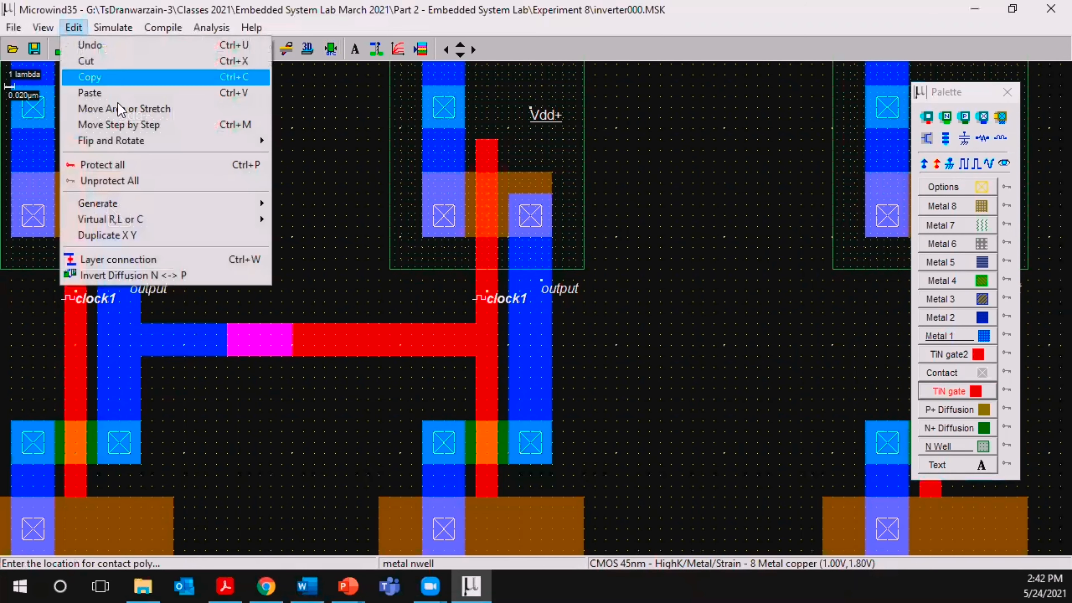
pyautogui.moveTo(177, 204)
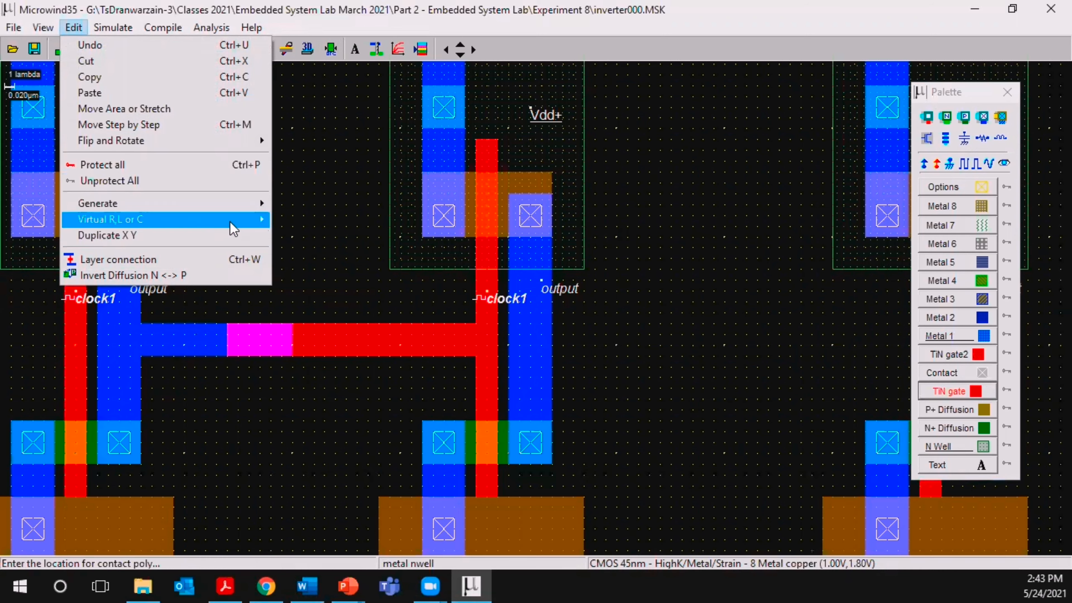
pyautogui.moveTo(231, 223)
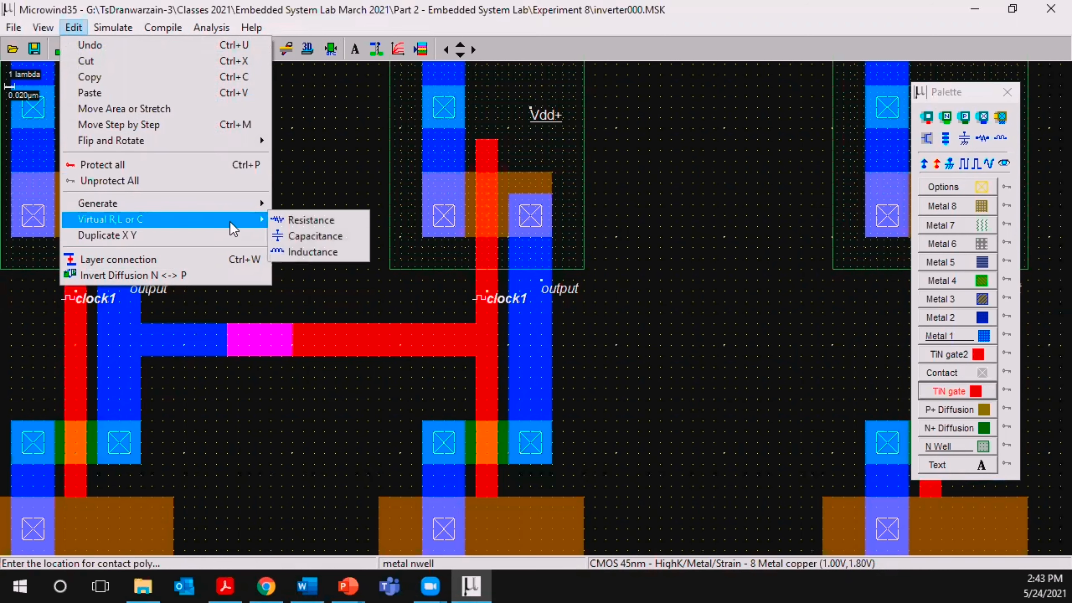
pyautogui.click(234, 261)
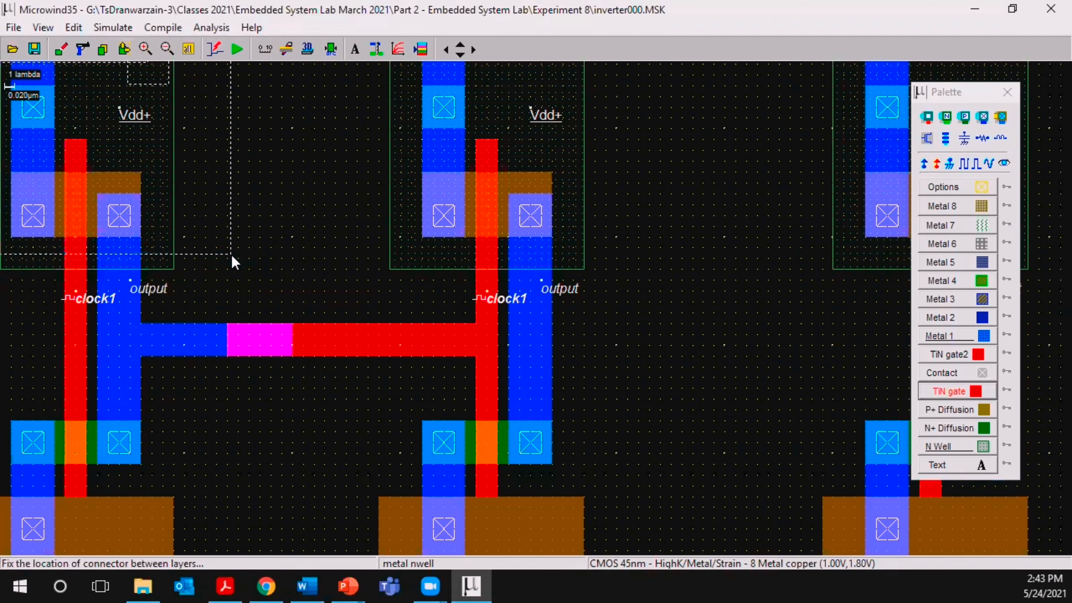
pyautogui.rightClick(590, 311)
pyautogui.click(615, 288)
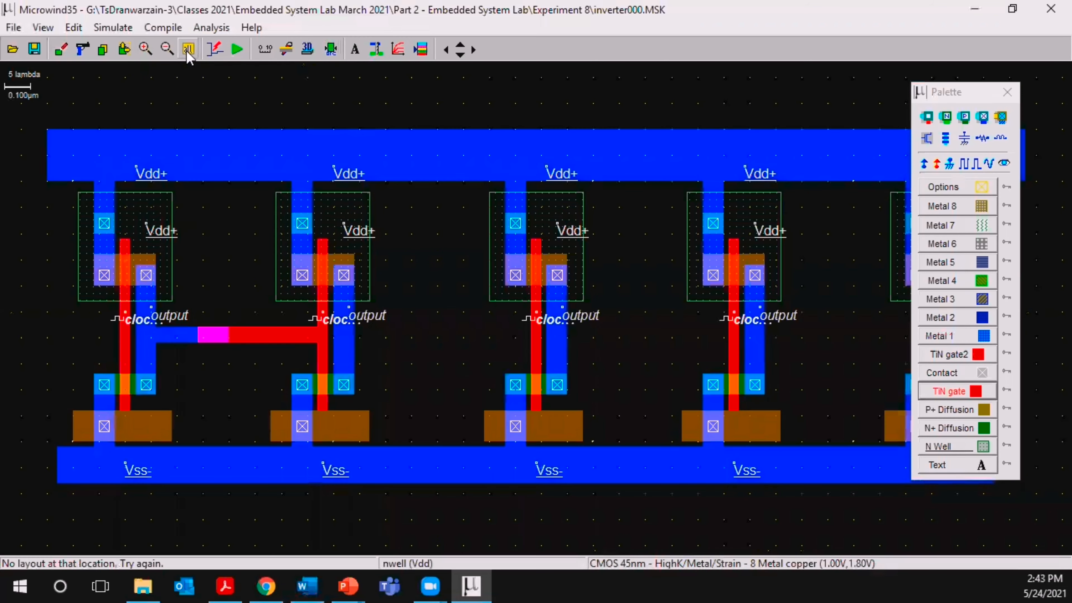
pyautogui.click(73, 27)
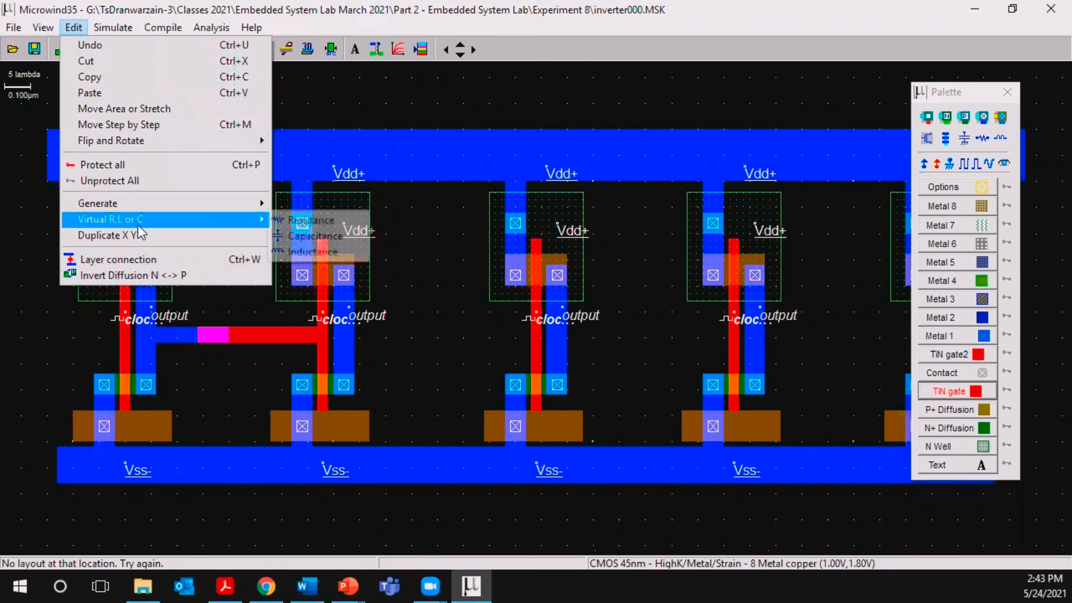
pyautogui.moveTo(154, 205)
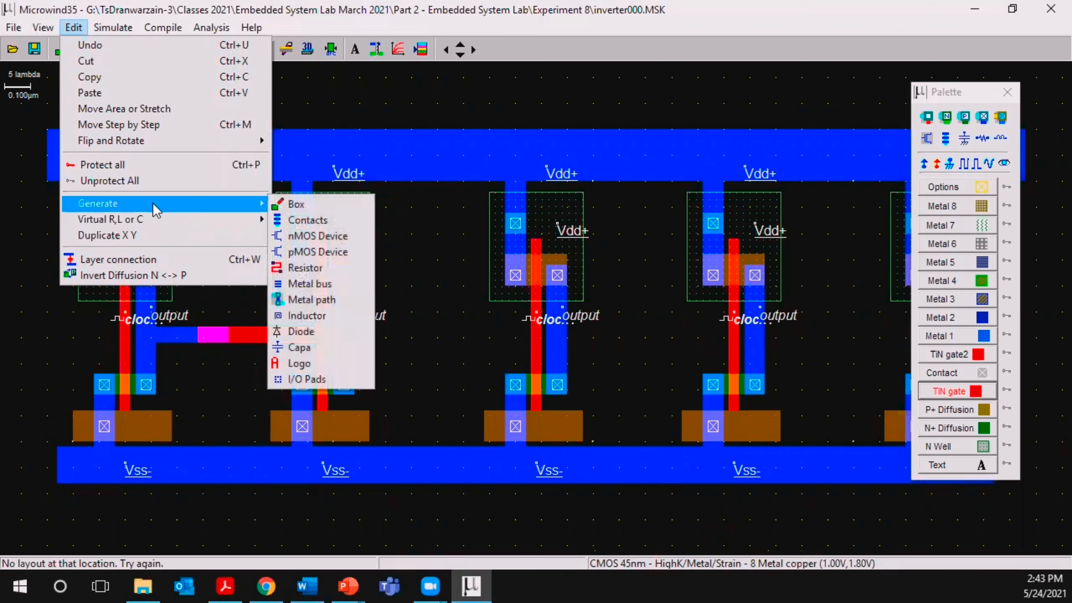
pyautogui.click(350, 284)
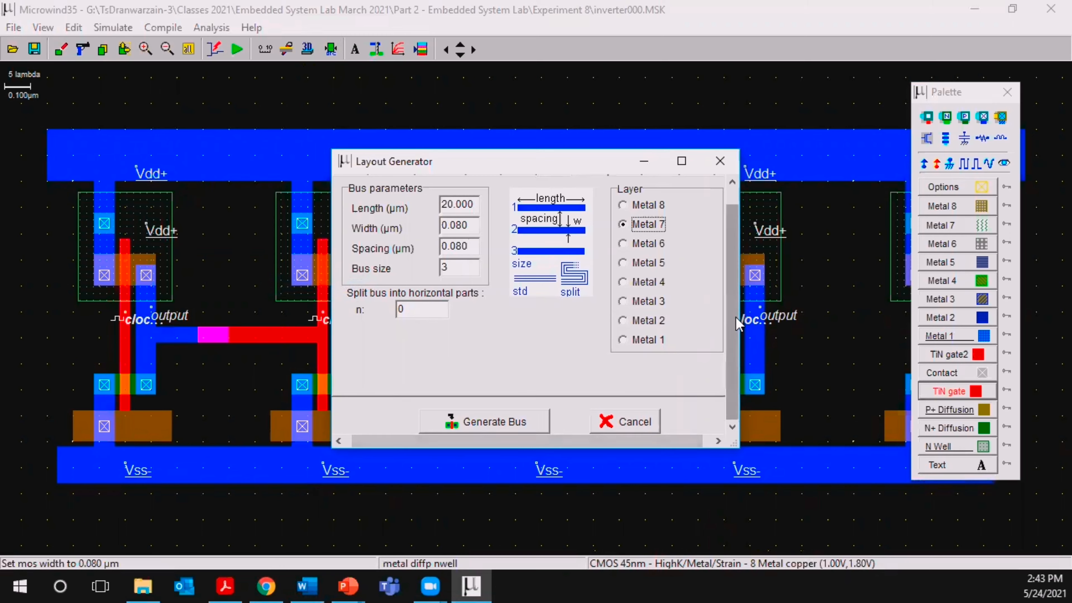
pyautogui.click(639, 425)
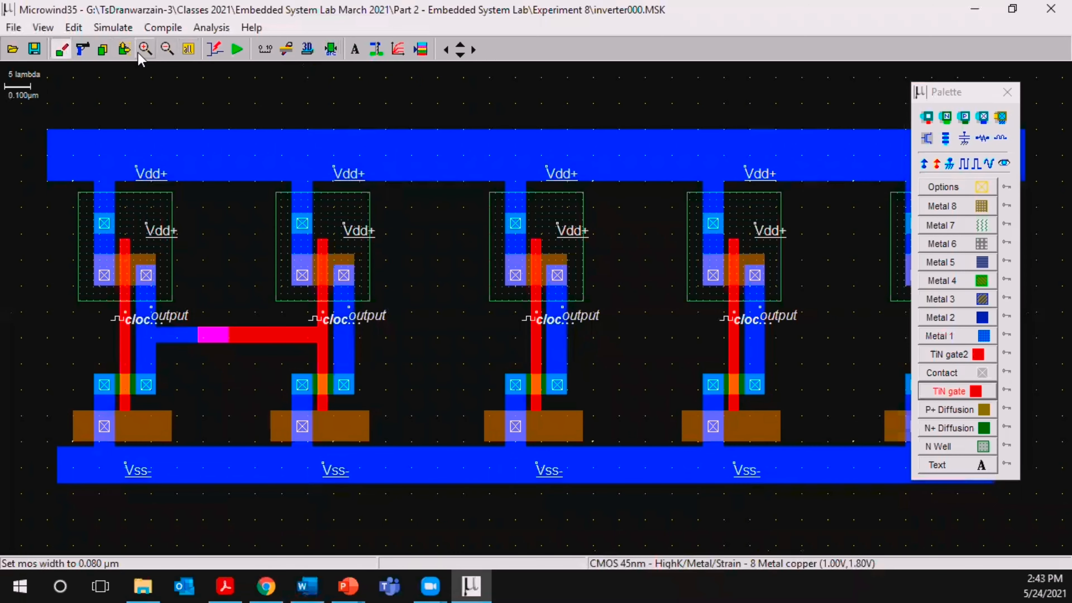
# Place a metal/poly contact on the Metal 1 and TiN gate overlap between the first two inverters and run the design rule check.
pyautogui.click(146, 48)
pyautogui.moveTo(163, 275); pyautogui.dragTo(311, 398)
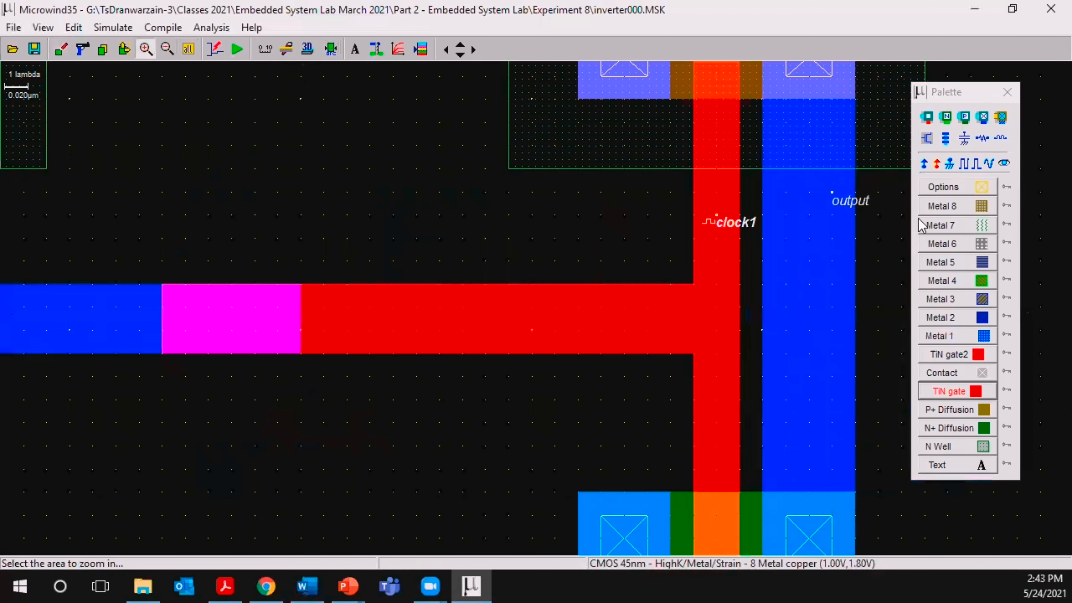
pyautogui.click(946, 118)
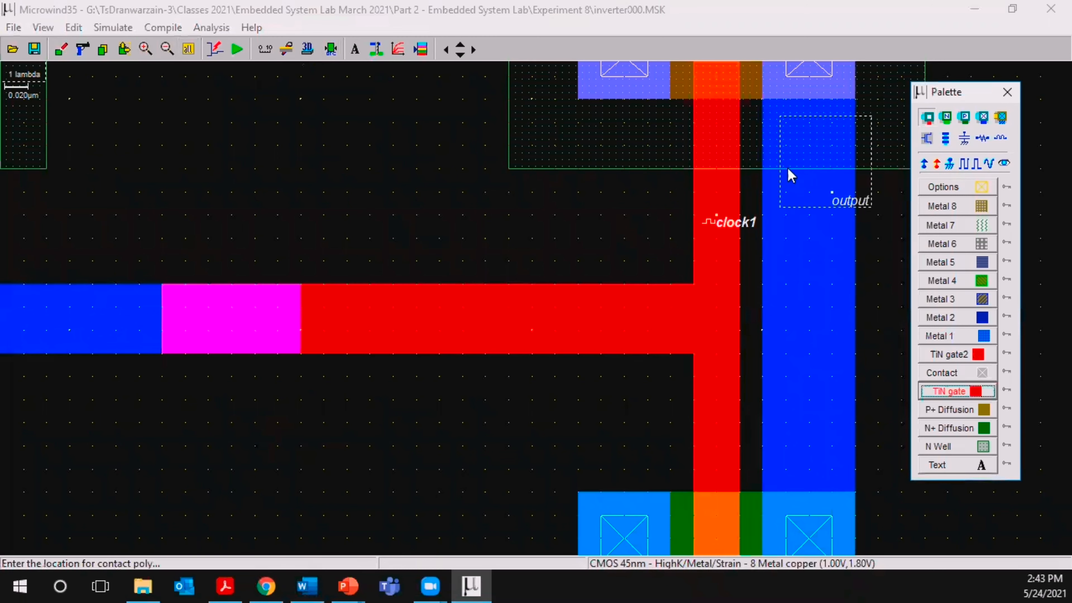
pyautogui.click(224, 327)
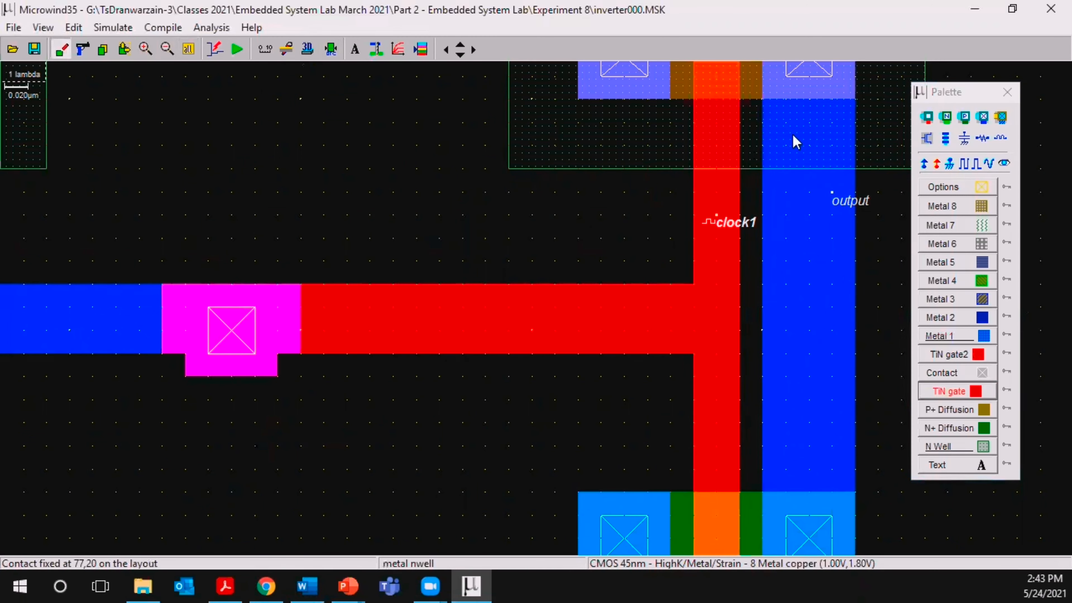
pyautogui.click(330, 52)
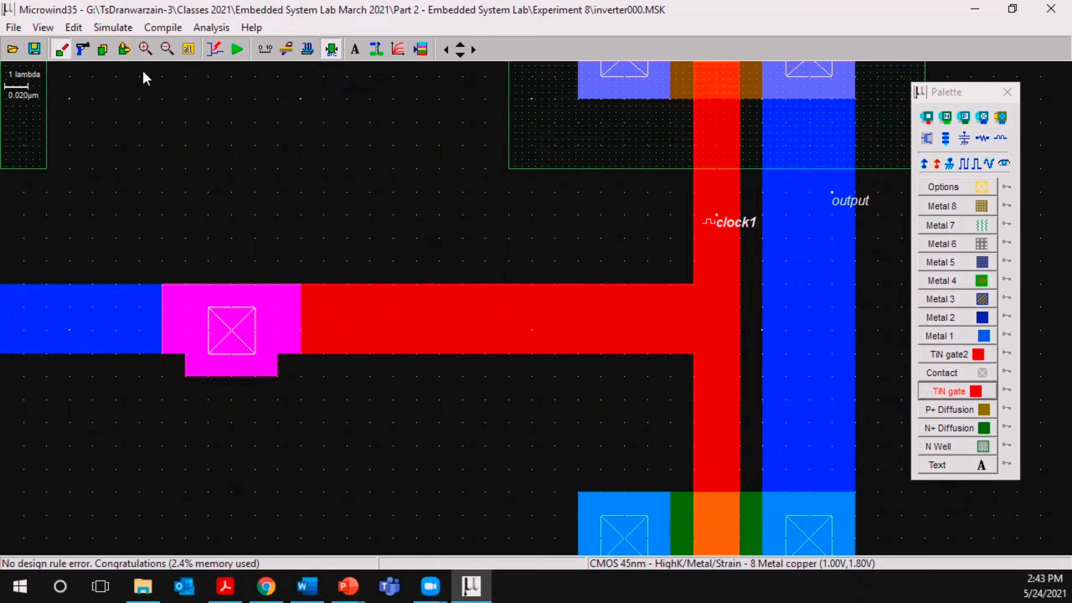
# Try to copy the first interconnect into the gap between the second and third inverters.
pyautogui.click(165, 49)
pyautogui.click(166, 49)
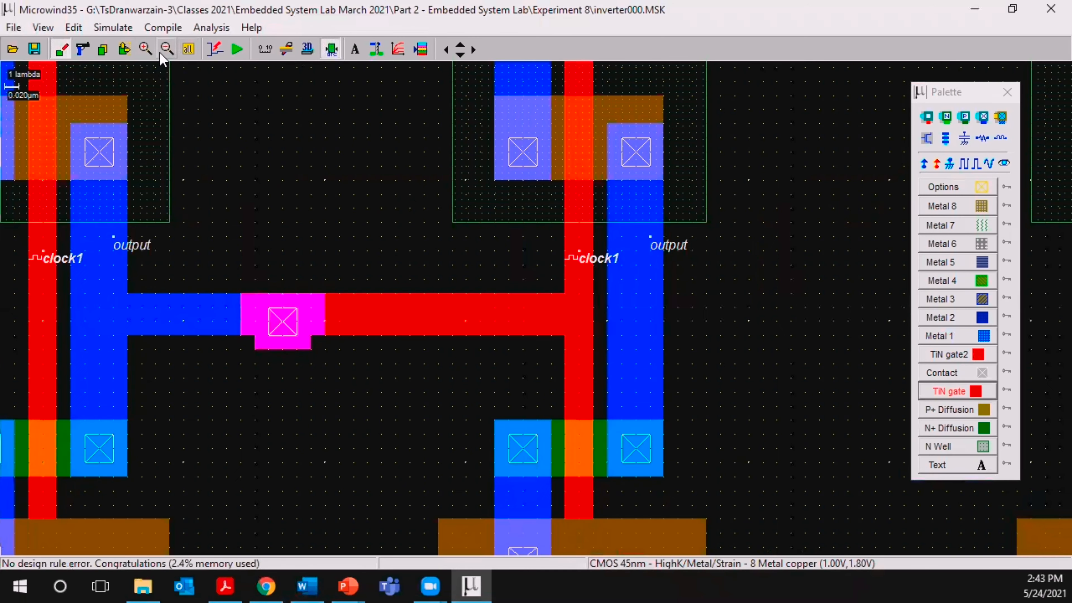
pyautogui.click(165, 48)
pyautogui.click(162, 55)
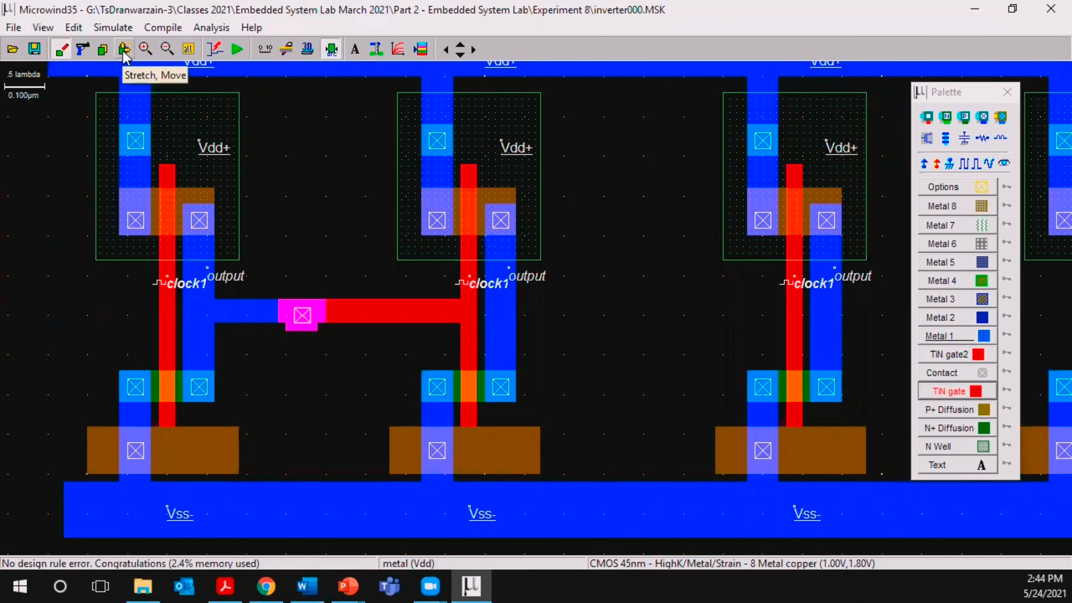
pyautogui.click(103, 49)
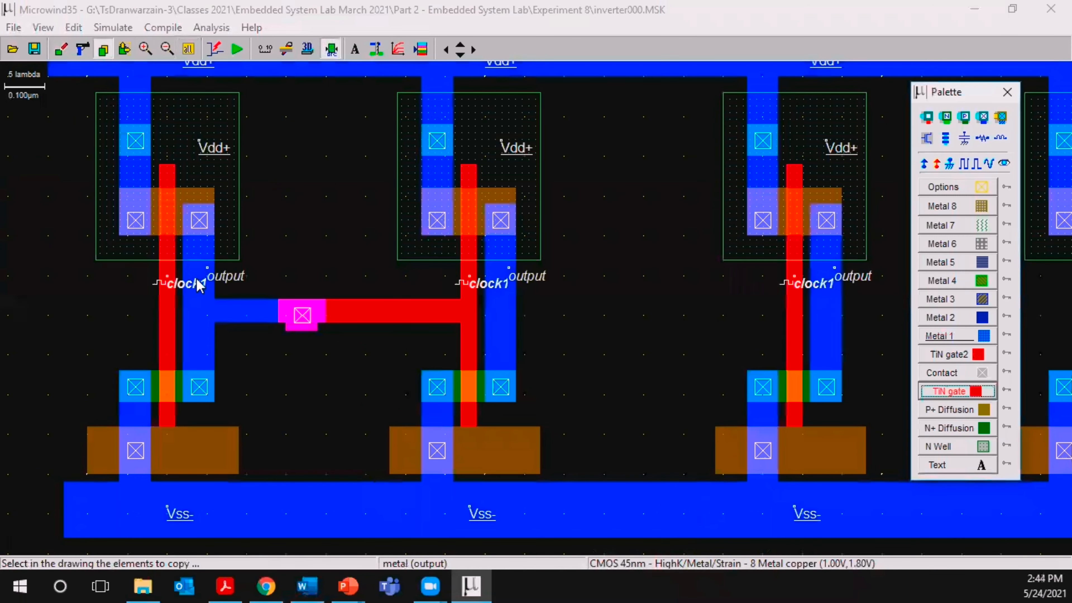
pyautogui.moveTo(207, 292)
pyautogui.mouseDown()
pyautogui.moveTo(358, 348)
pyautogui.moveTo(467, 345)
pyautogui.mouseUp()
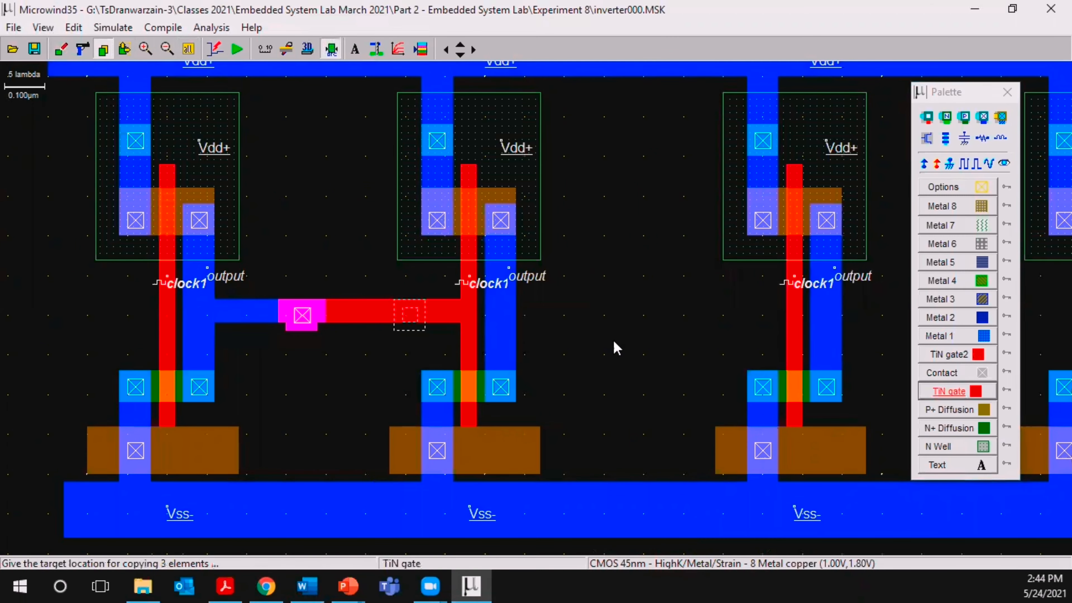
pyautogui.click(797, 342)
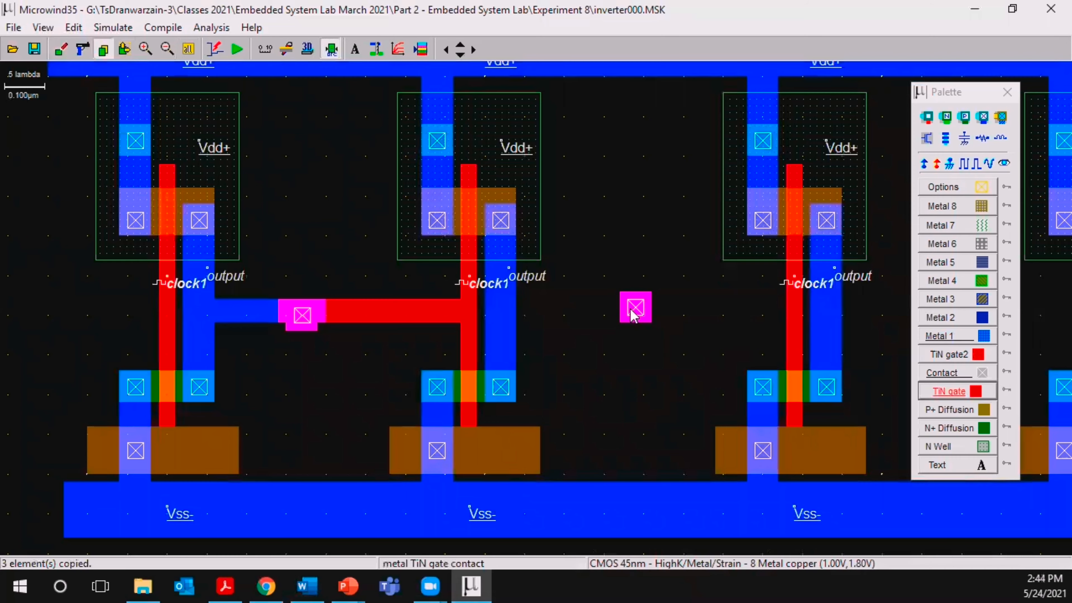
# Delete the copied contact from the gap between the second and third inverters.
pyautogui.click(83, 51)
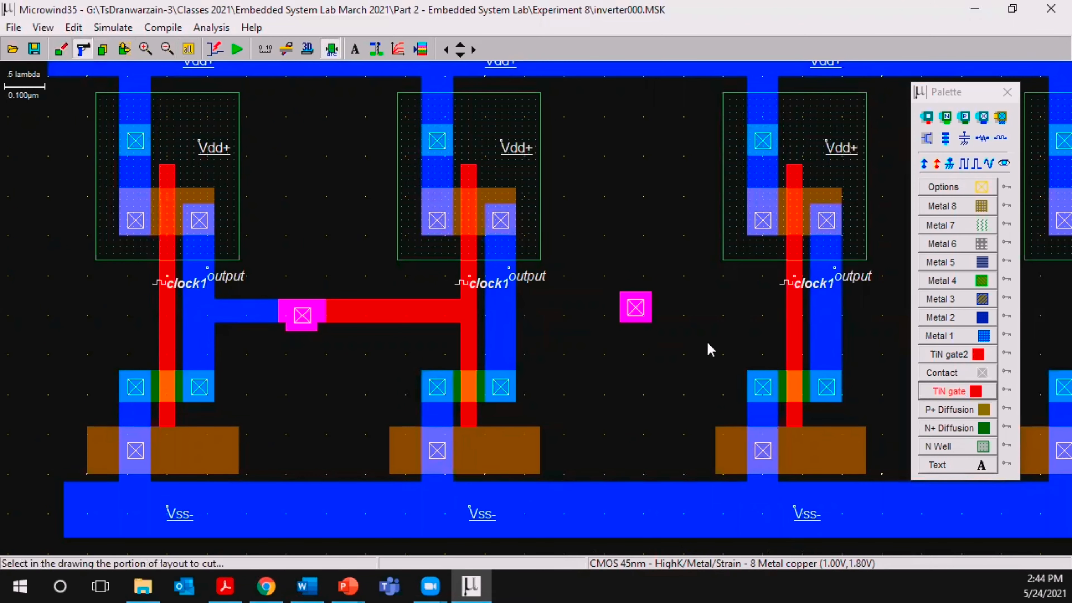
pyautogui.click(638, 309)
pyautogui.click(639, 312)
pyautogui.click(639, 313)
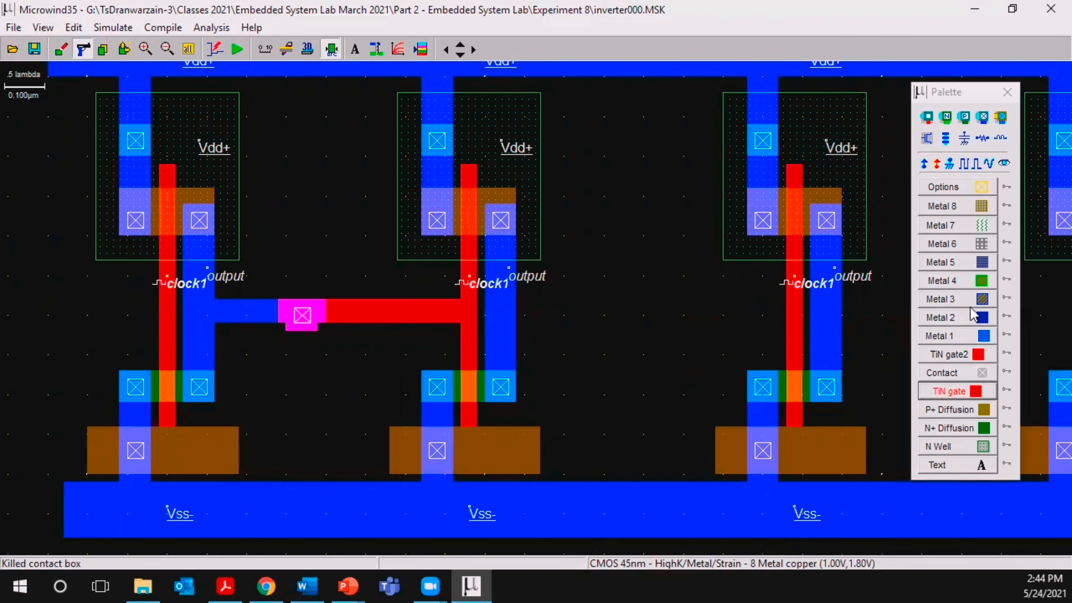
# Bridge the second inverter's output to the third inverter's gate with a 21 x 4 lambda Metal 1 box and an overlapping TiN gate box.
pyautogui.click(971, 337)
pyautogui.moveTo(487, 299); pyautogui.dragTo(654, 333)
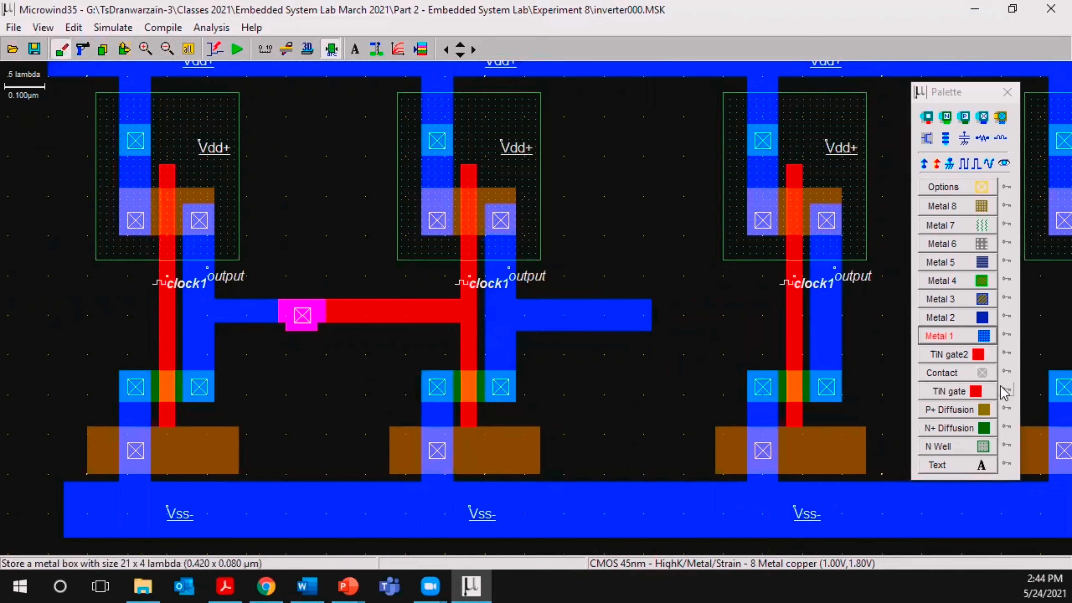
pyautogui.click(976, 393)
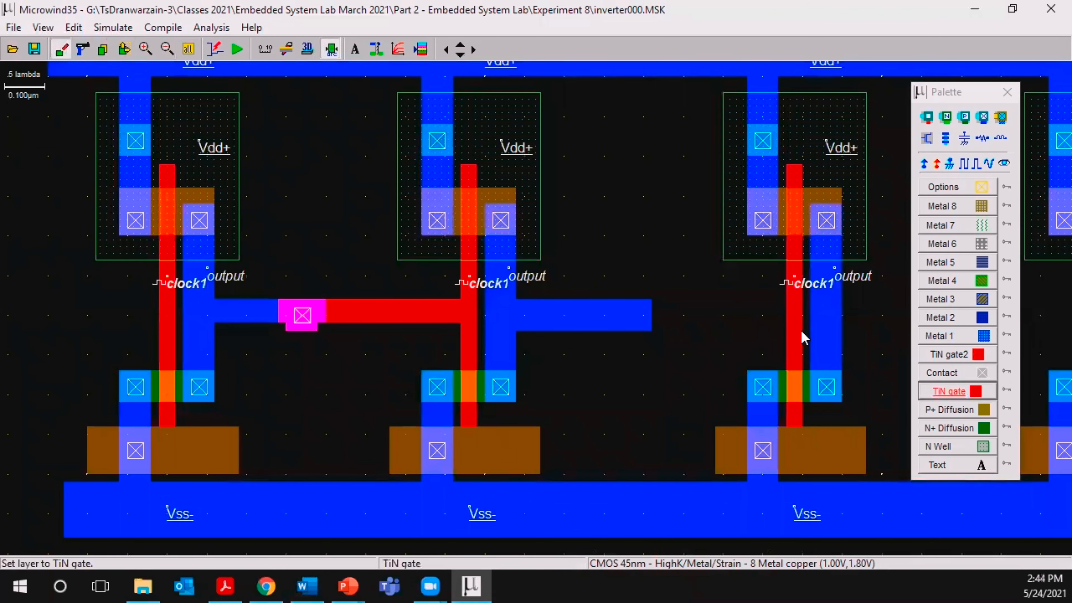
pyautogui.moveTo(802, 332); pyautogui.dragTo(589, 299)
# Place a metal/poly contact on the overlap between the second and third inverters and run the design rule check.
pyautogui.click(927, 118)
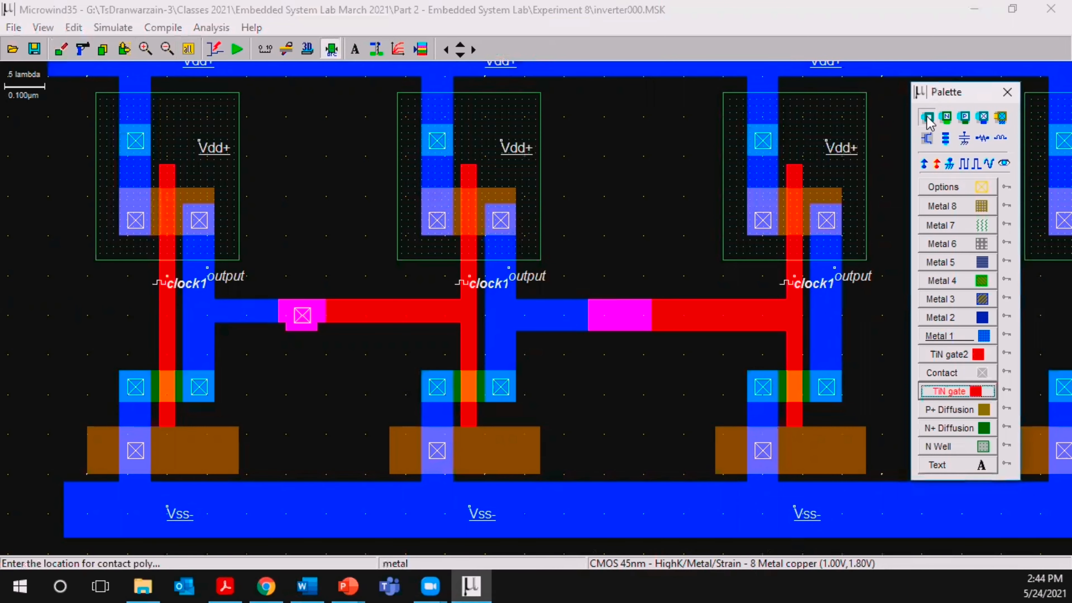
pyautogui.click(625, 322)
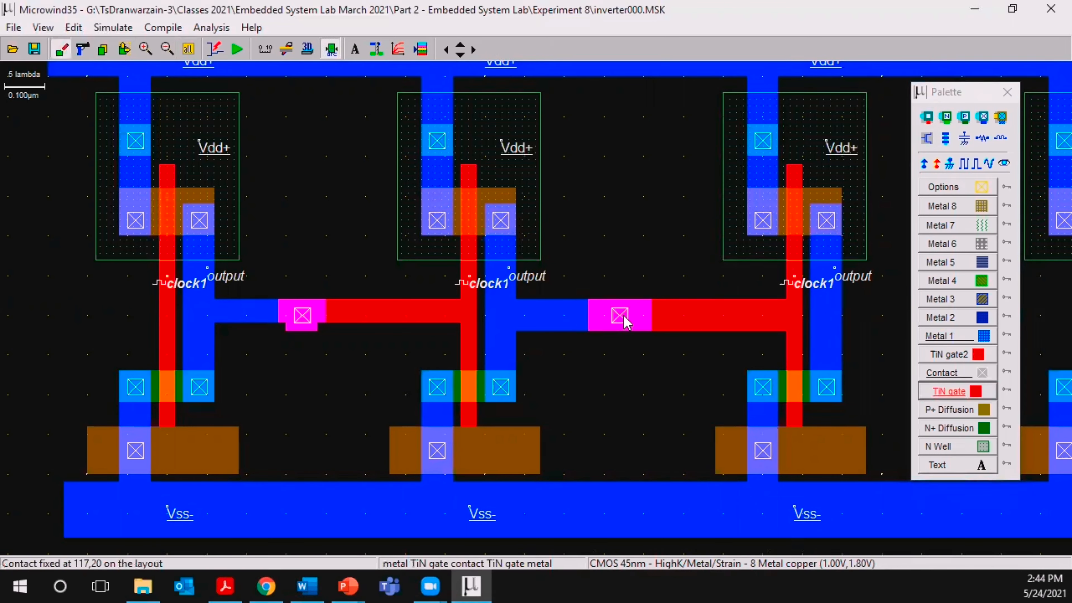
pyautogui.click(333, 52)
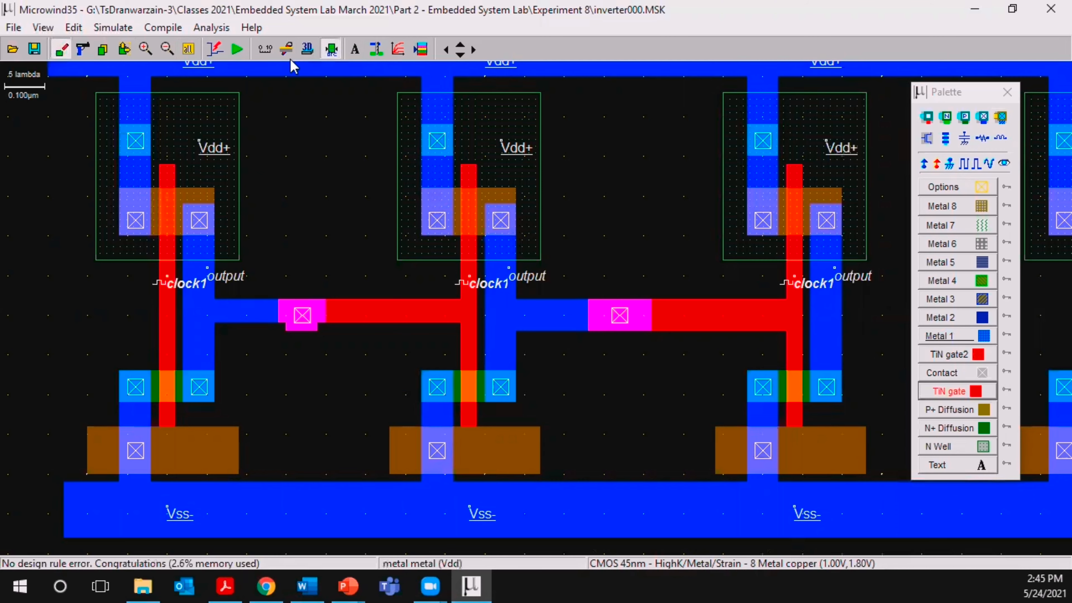
# Draw a 20 x 3 lambda Metal 1 box from the third inverter's output toward the fourth and make TiN gate the active layer.
pyautogui.click(166, 49)
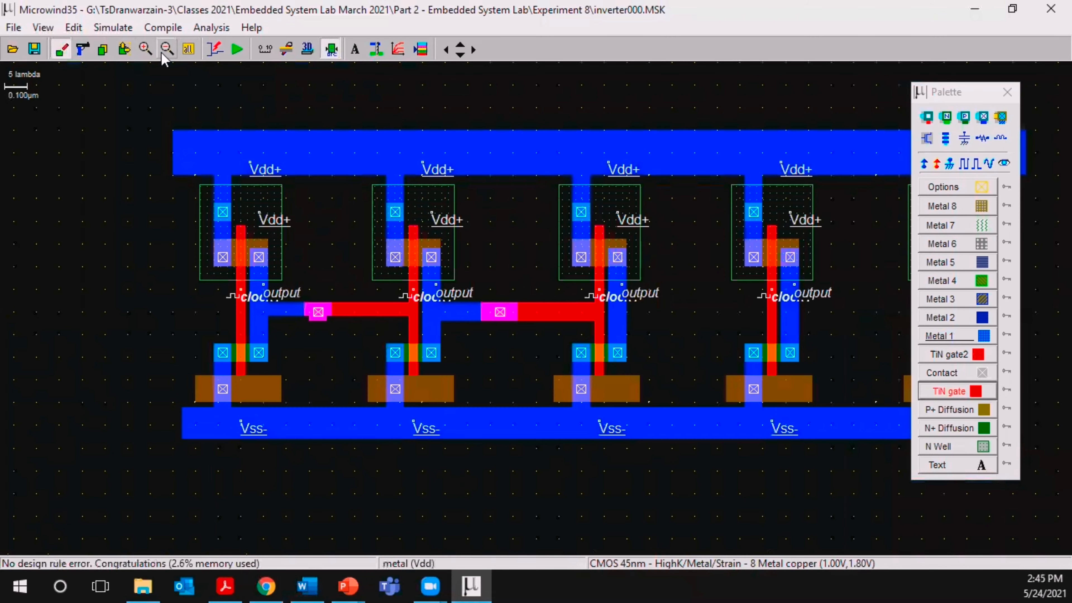
pyautogui.click(163, 55)
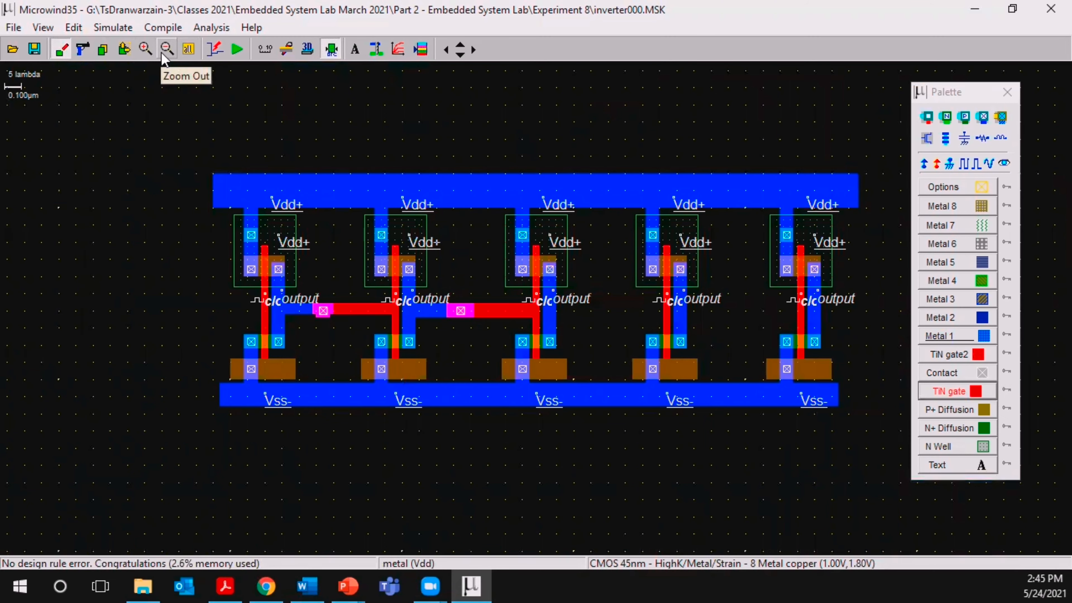
pyautogui.click(145, 49)
pyautogui.moveTo(472, 250); pyautogui.dragTo(850, 352)
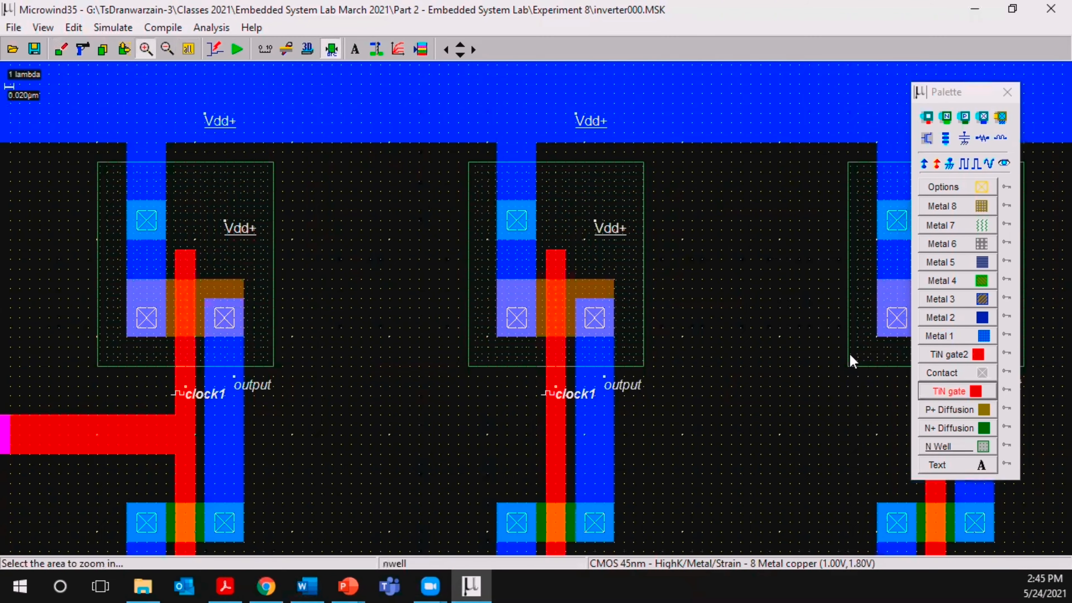
pyautogui.click(960, 337)
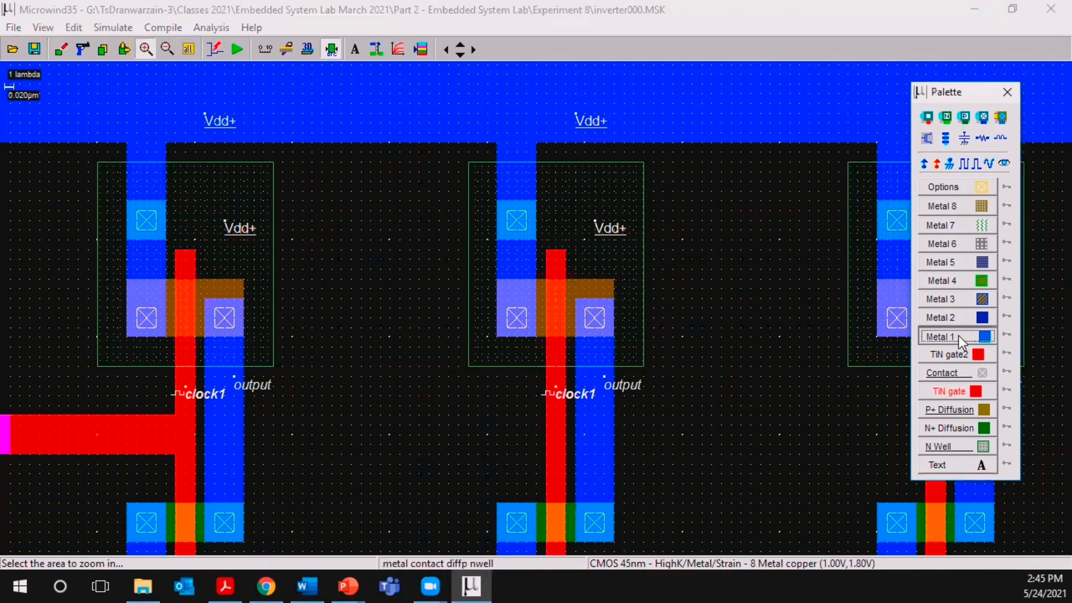
pyautogui.moveTo(207, 417); pyautogui.dragTo(402, 449)
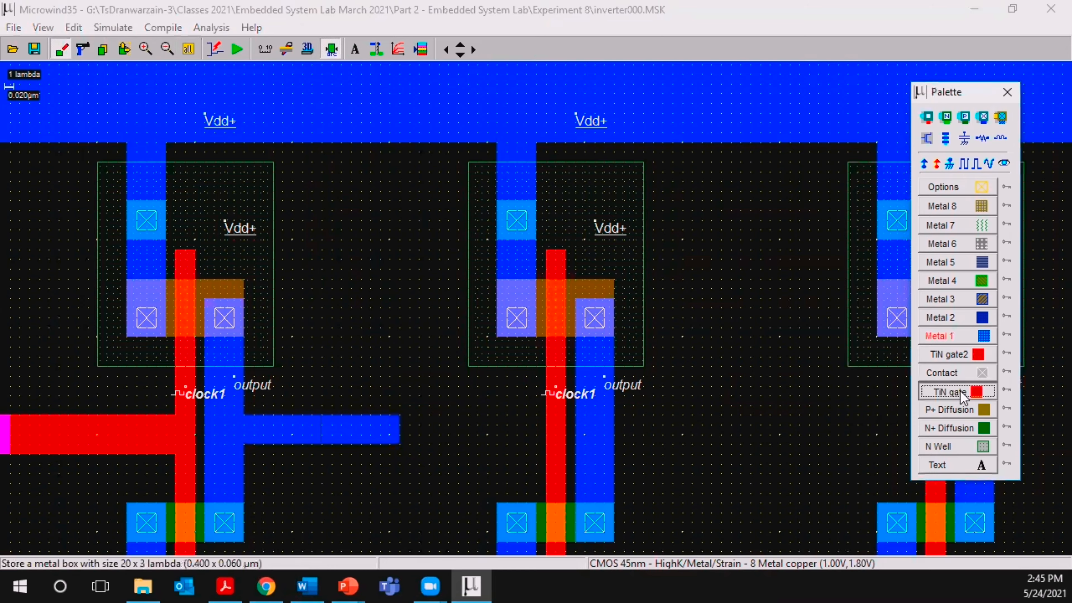
pyautogui.click(949, 391)
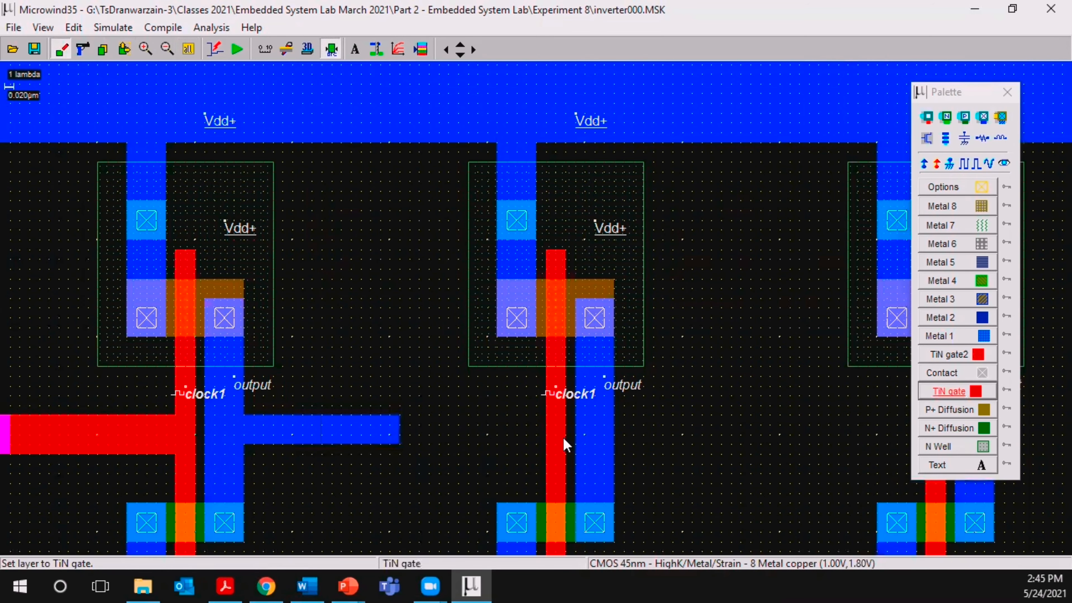
# Draw a 23 x 3 lambda TiN gate box from the fourth inverter's gate over the Metal 1, add a metal/poly contact on the overlap, and check design rules.
pyautogui.moveTo(566, 444); pyautogui.dragTo(346, 416)
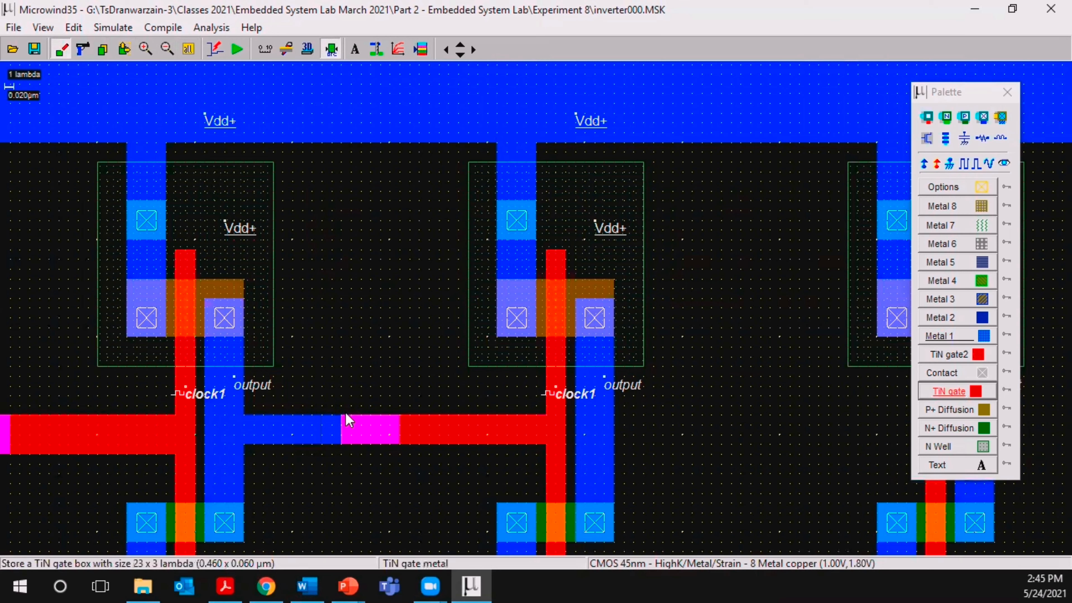
pyautogui.click(927, 117)
pyautogui.click(374, 430)
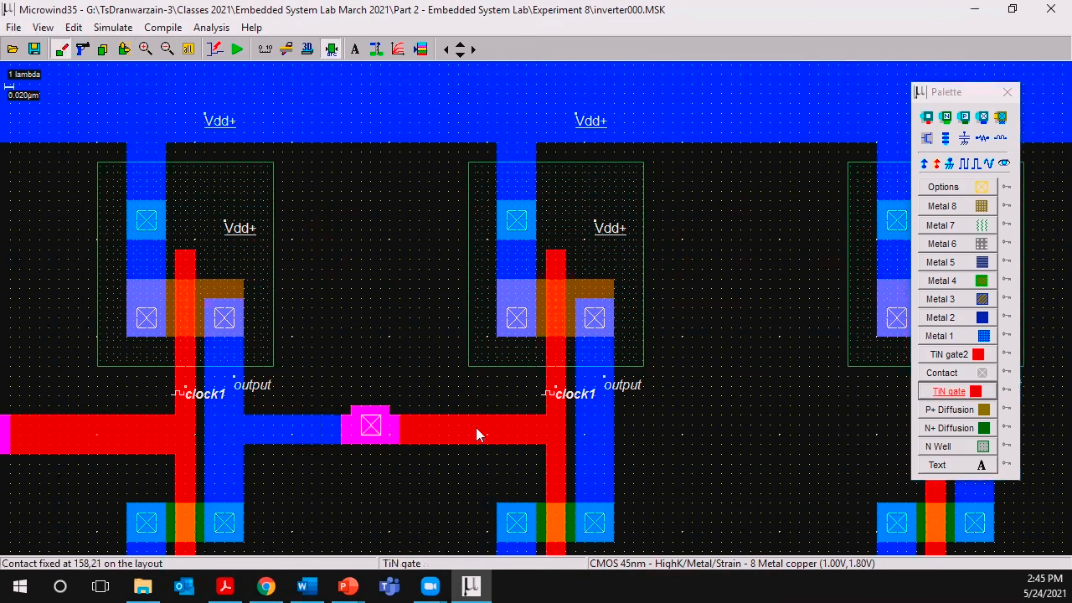
pyautogui.click(330, 53)
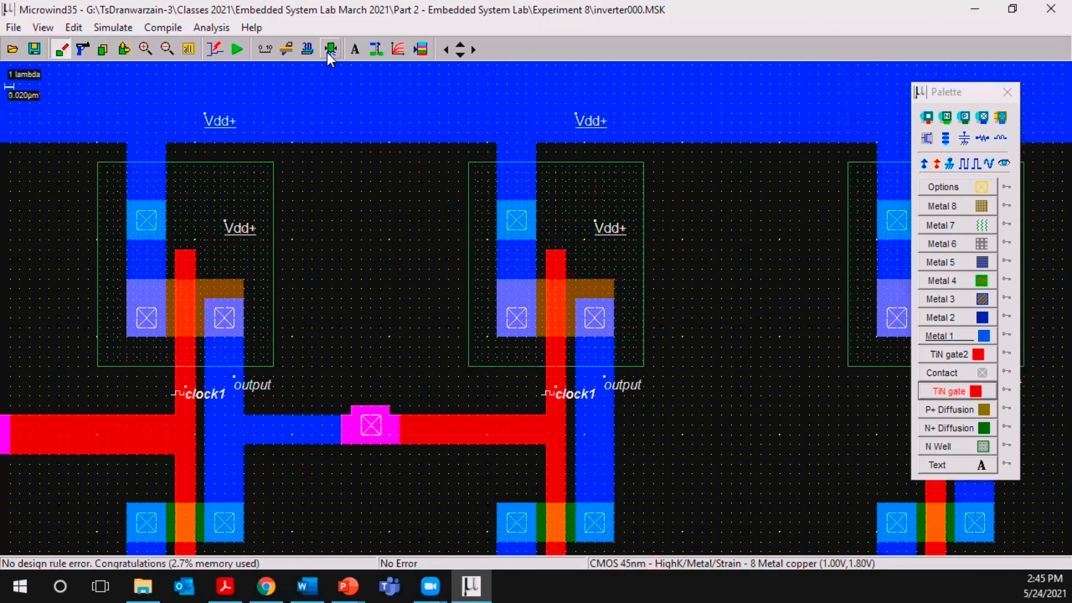
# Draw an 11 x 3 lambda Metal 1 box from the fourth inverter's output and stretch it further toward the fifth inverter.
pyautogui.click(188, 50)
pyautogui.click(146, 49)
pyautogui.moveTo(699, 232); pyautogui.dragTo(1045, 454)
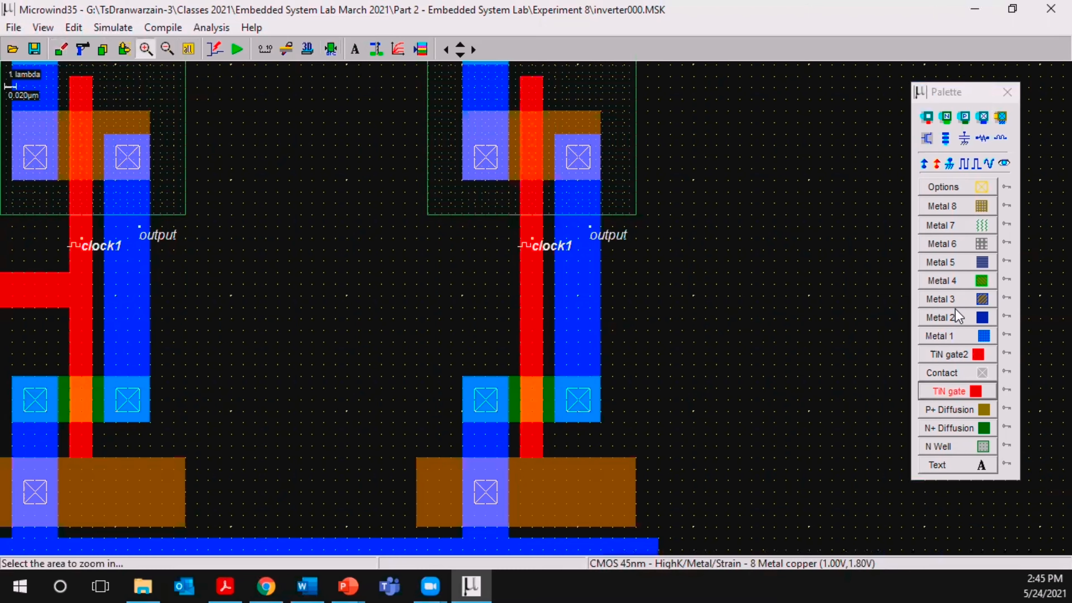
pyautogui.click(955, 338)
pyautogui.moveTo(106, 307); pyautogui.dragTo(228, 344)
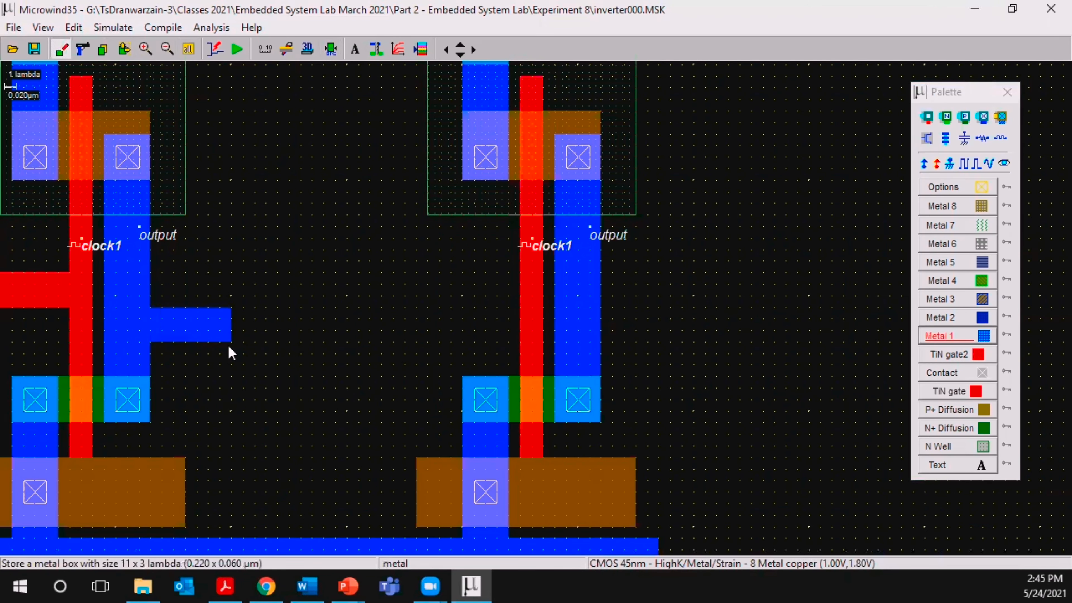
pyautogui.click(124, 49)
pyautogui.click(230, 325)
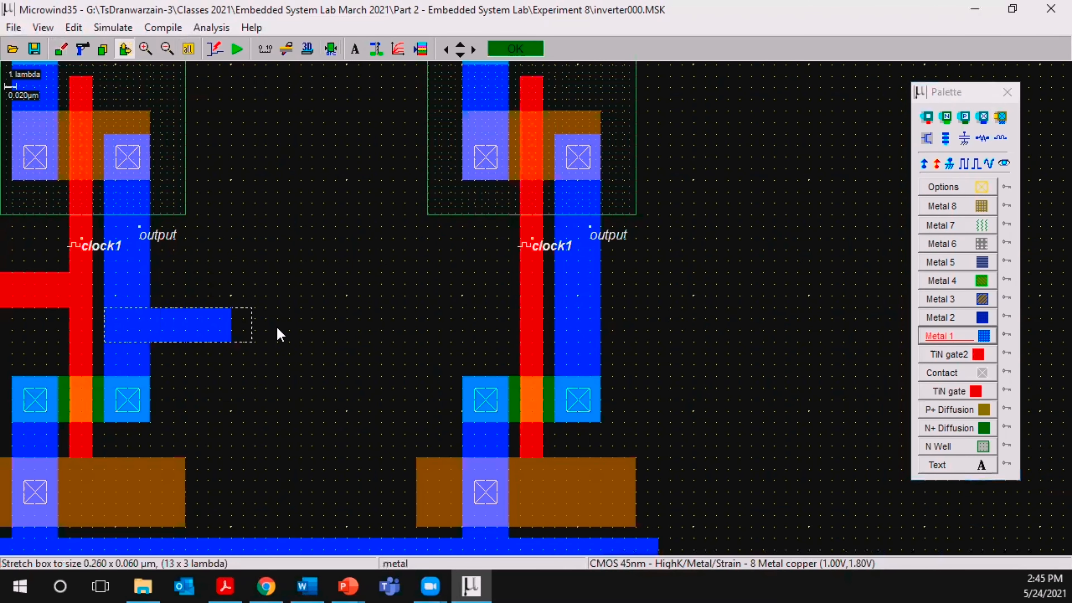
pyautogui.click(314, 336)
# Draw a 25 x 2 lambda TiN gate box from the fifth inverter's gate over the Metal 1 and stretch it to 25 x 3 lambda.
pyautogui.click(974, 394)
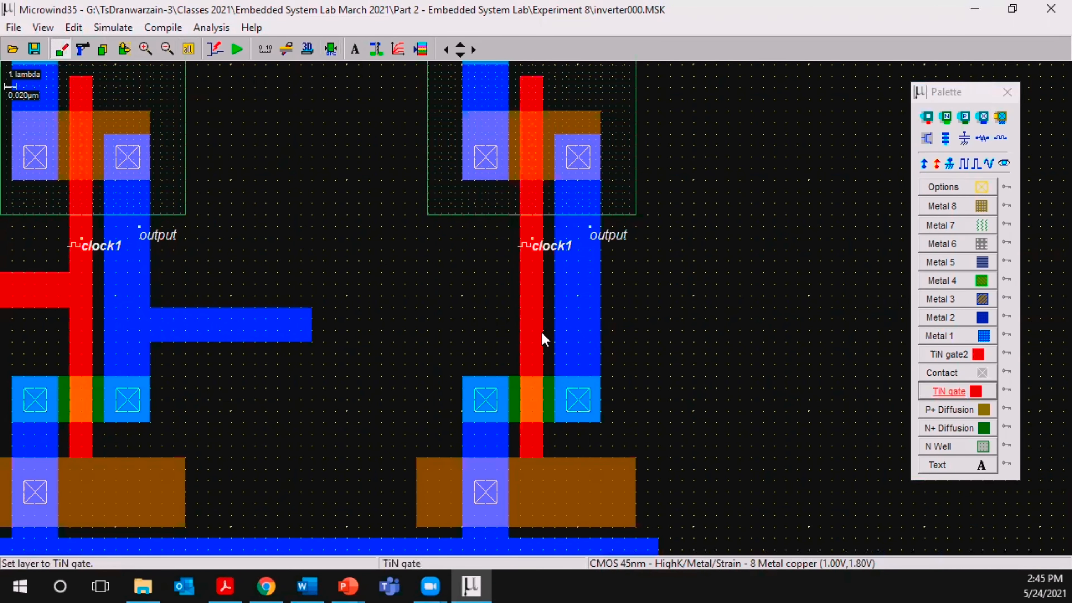
pyautogui.moveTo(542, 331); pyautogui.dragTo(251, 314)
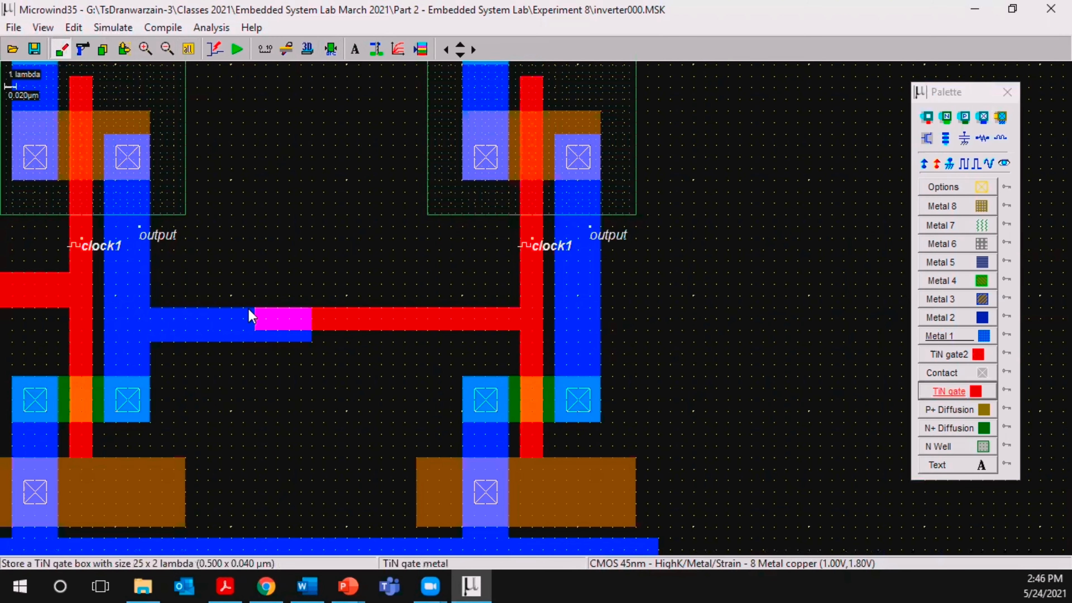
pyautogui.click(124, 49)
pyautogui.moveTo(380, 331); pyautogui.dragTo(376, 343)
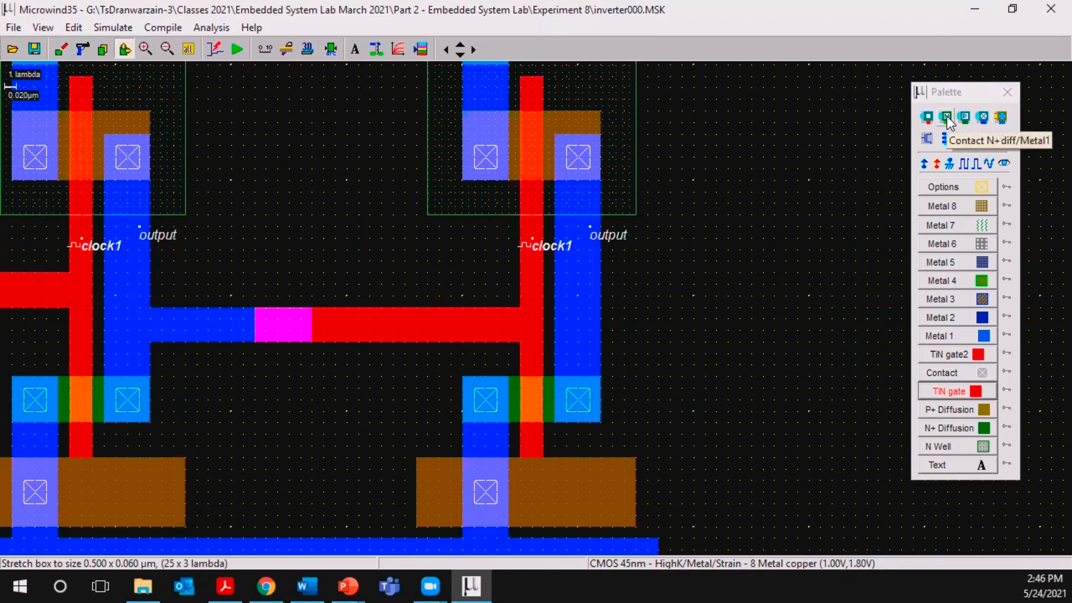
# Place a metal/poly contact on the overlap between the fourth and fifth inverters and run the design rule check.
pyautogui.click(928, 118)
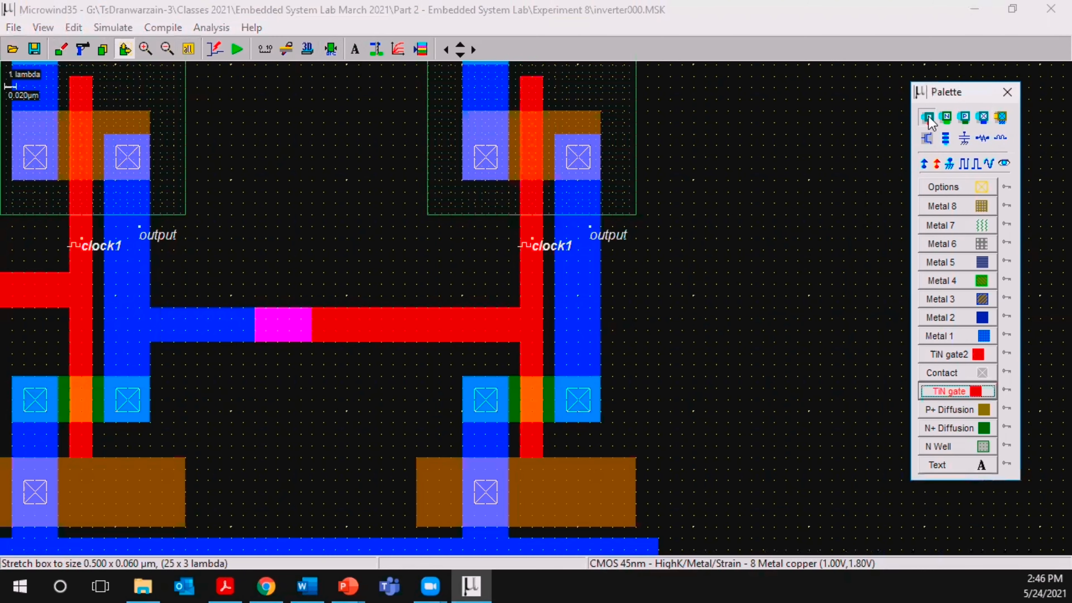
pyautogui.click(288, 327)
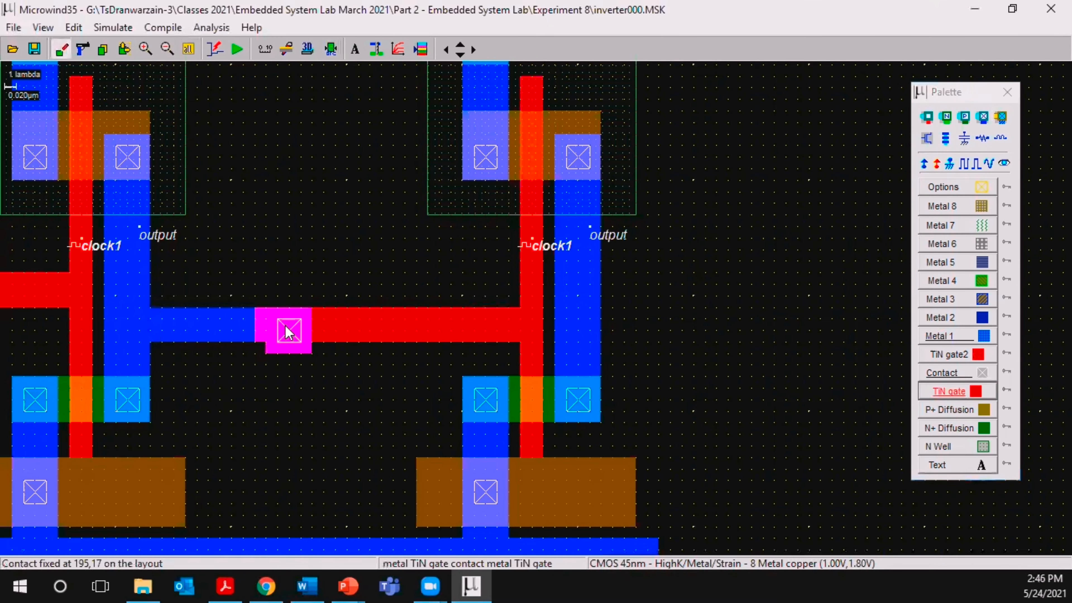
pyautogui.click(333, 49)
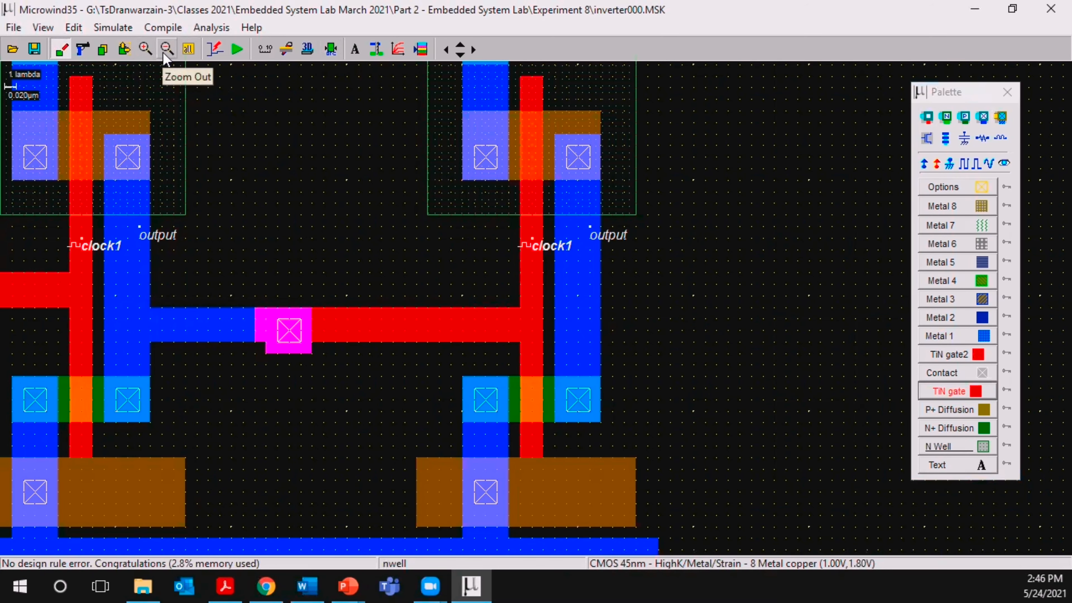
pyautogui.click(189, 52)
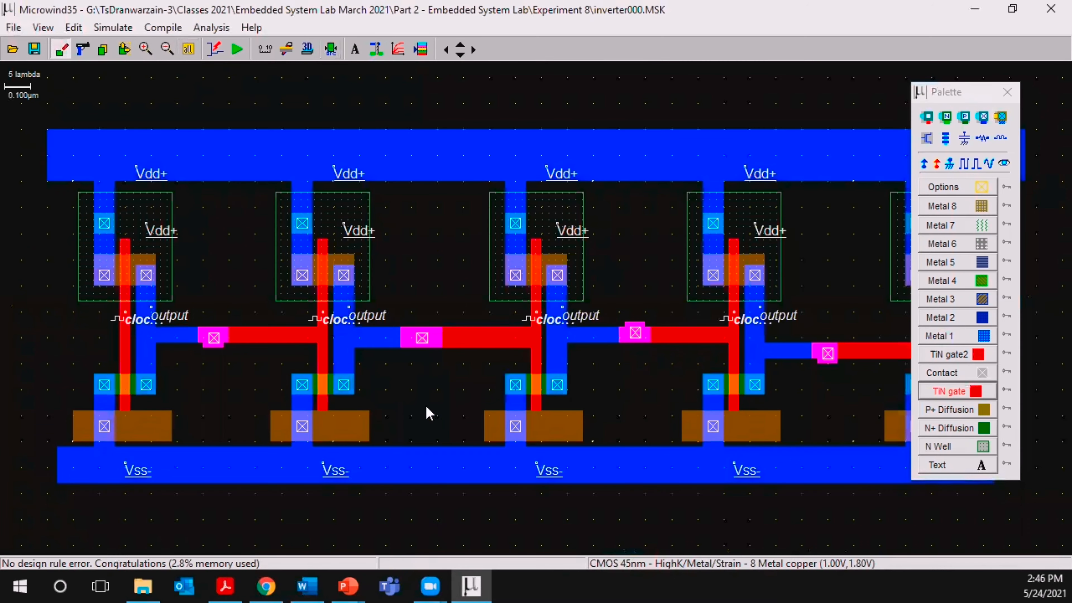
# Switch to the lab sheet in Word, move the red marker box onto the fifth inverter of the ring oscillator schematic, and return to Microwind.
pyautogui.click(316, 585)
pyautogui.moveTo(477, 546); pyautogui.dragTo(789, 519)
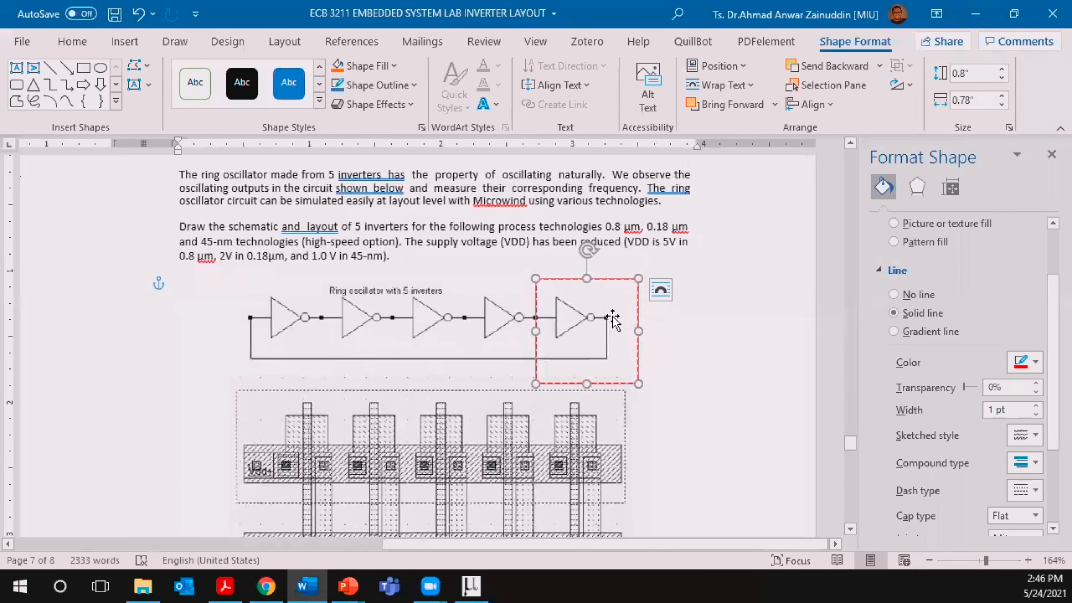
pyautogui.click(977, 15)
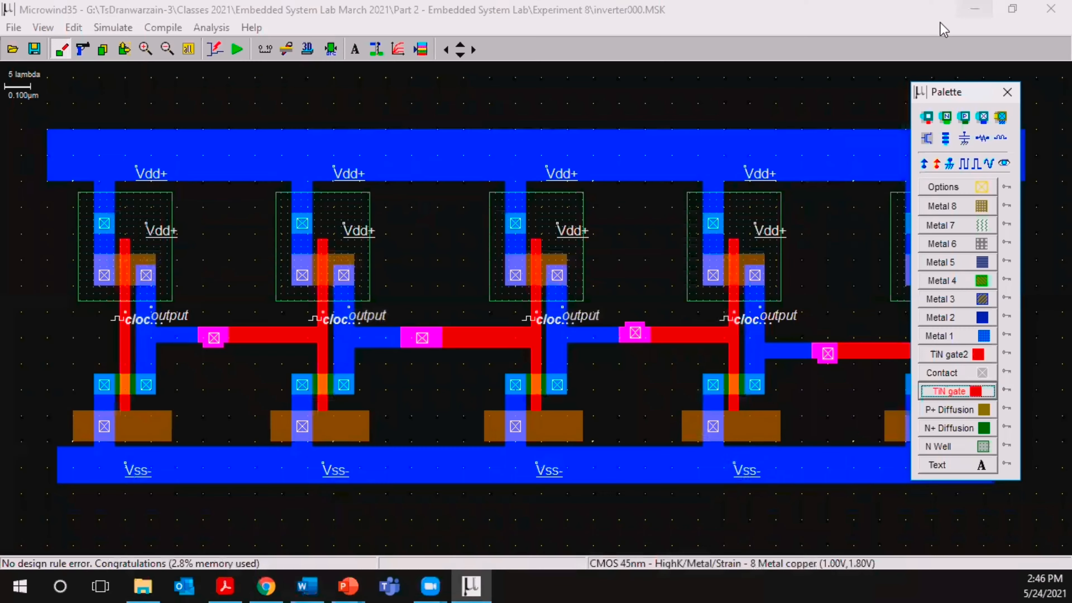
# Move the palette clear of the fifth inverter and draw a Metal 1 box outward from that inverter's output, past the end of the supply rails.
pyautogui.click(184, 51)
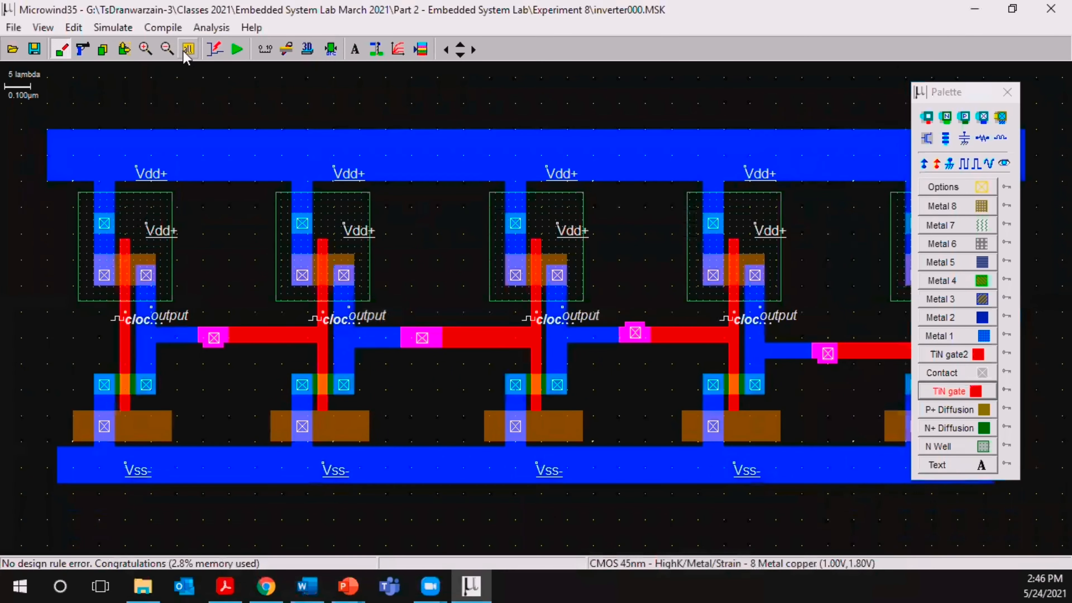
pyautogui.click(943, 106)
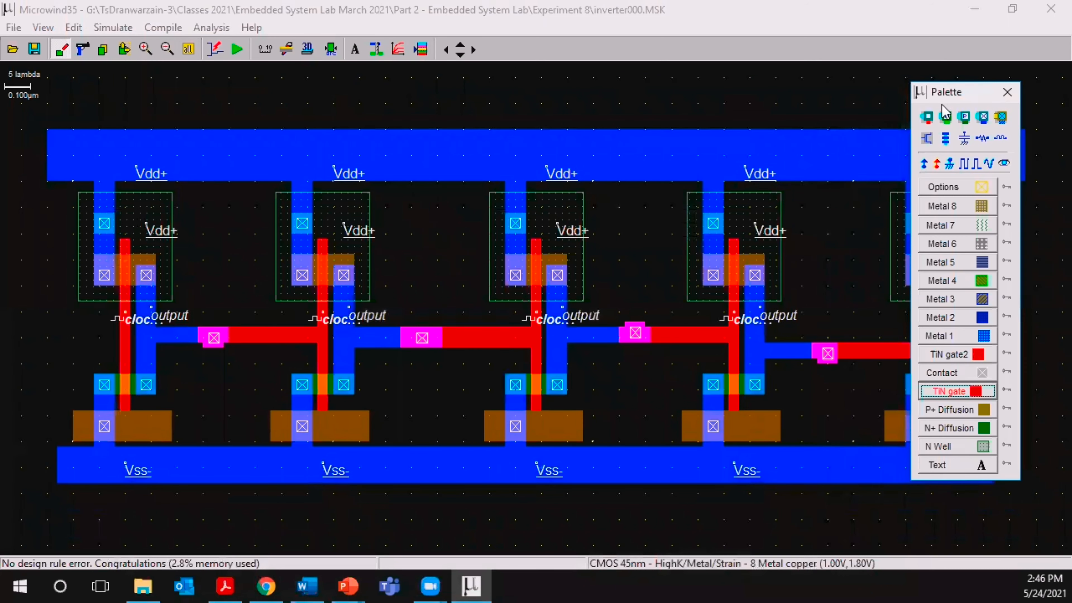
pyautogui.moveTo(942, 105); pyautogui.dragTo(1068, 251)
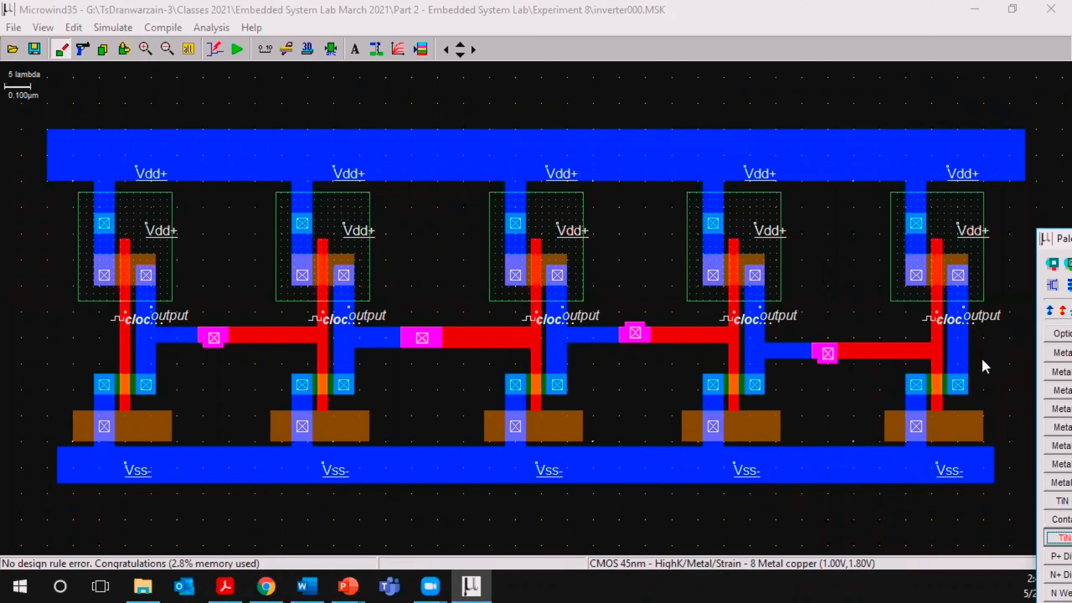
pyautogui.click(169, 50)
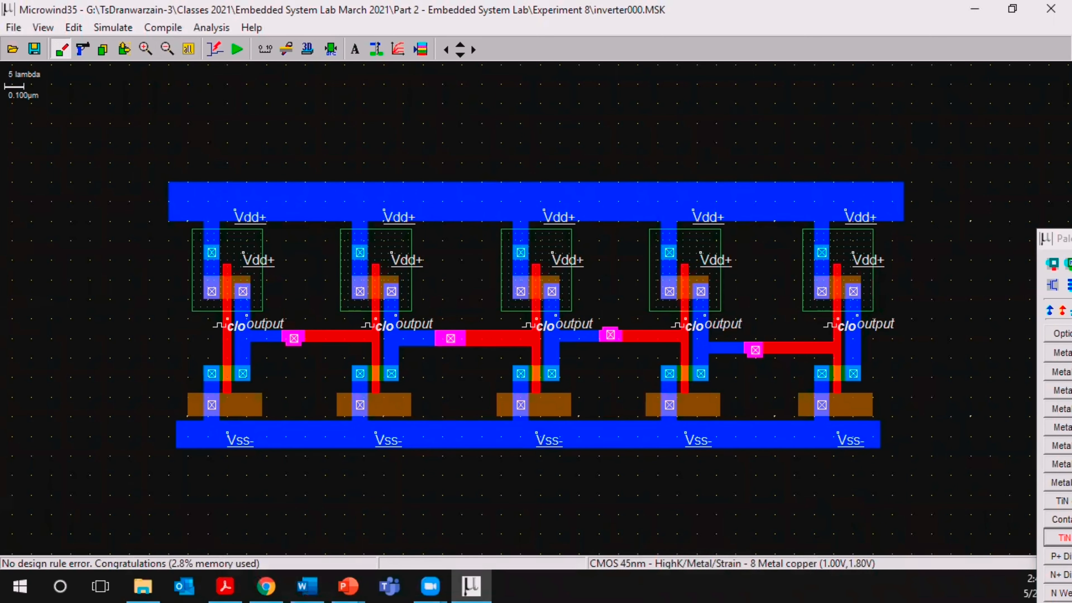
pyautogui.moveTo(1049, 239); pyautogui.dragTo(974, 115)
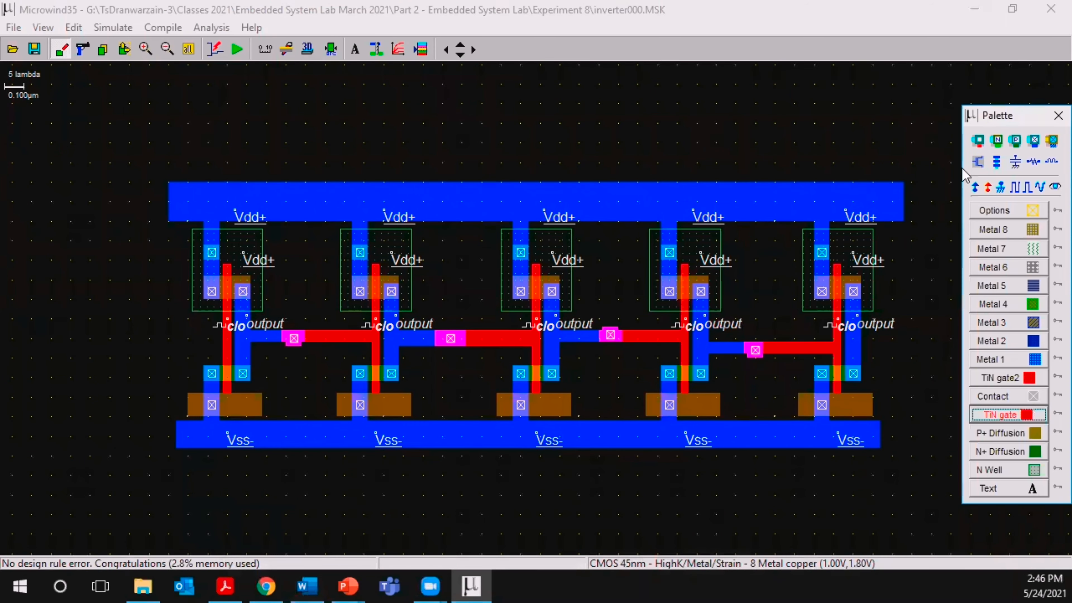
pyautogui.click(1025, 414)
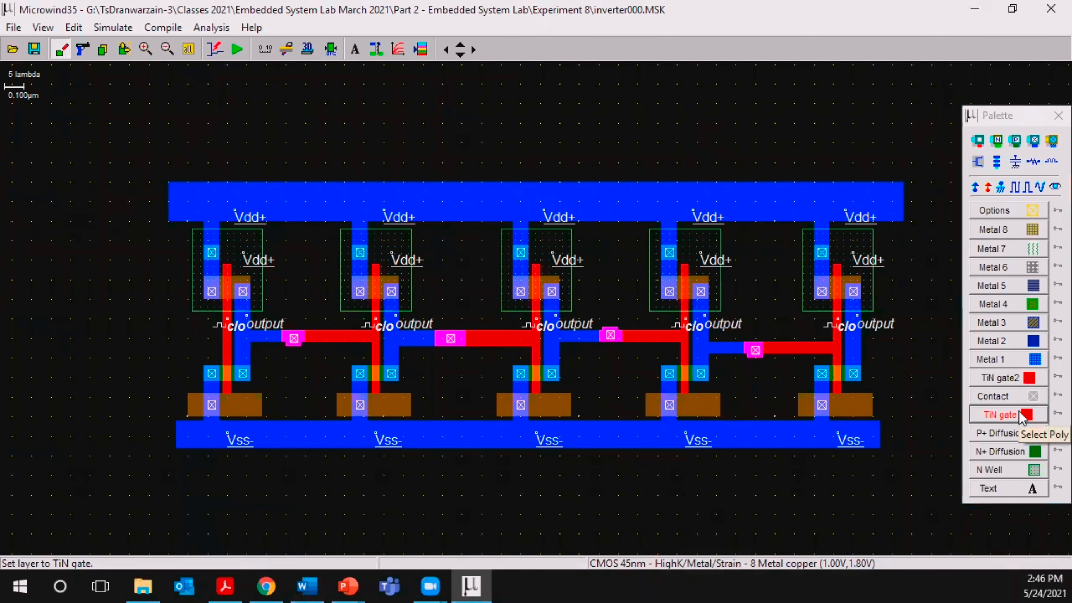
pyautogui.click(1008, 359)
pyautogui.moveTo(845, 339); pyautogui.dragTo(933, 358)
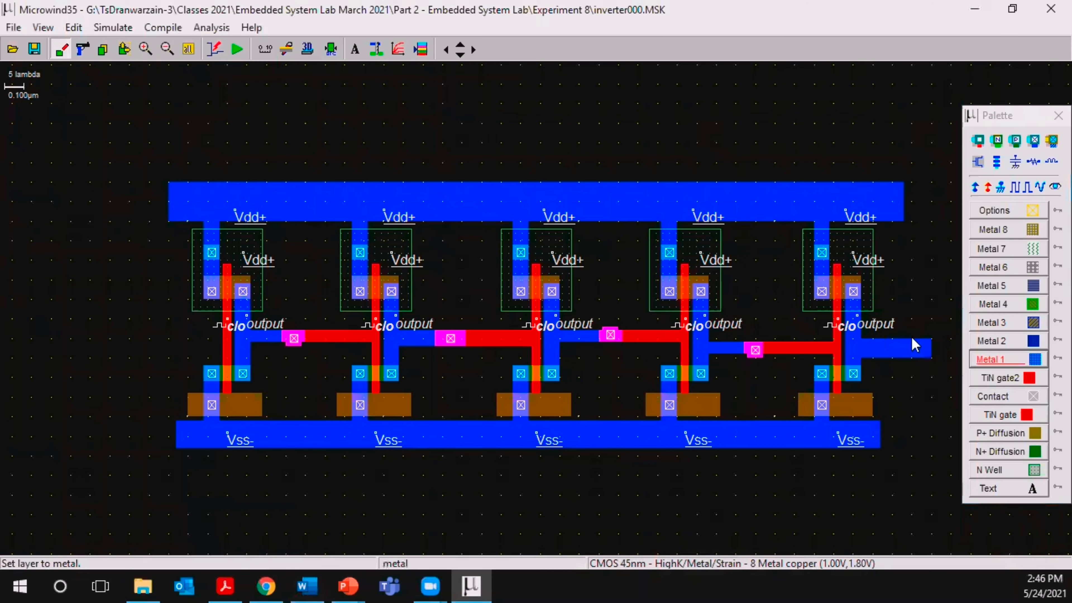
# Route the Metal 1 feedback path down and below the Vss rail, ending with a 7 x 46 lambda box rising beside the first inverter.
pyautogui.moveTo(912, 338); pyautogui.dragTo(936, 523)
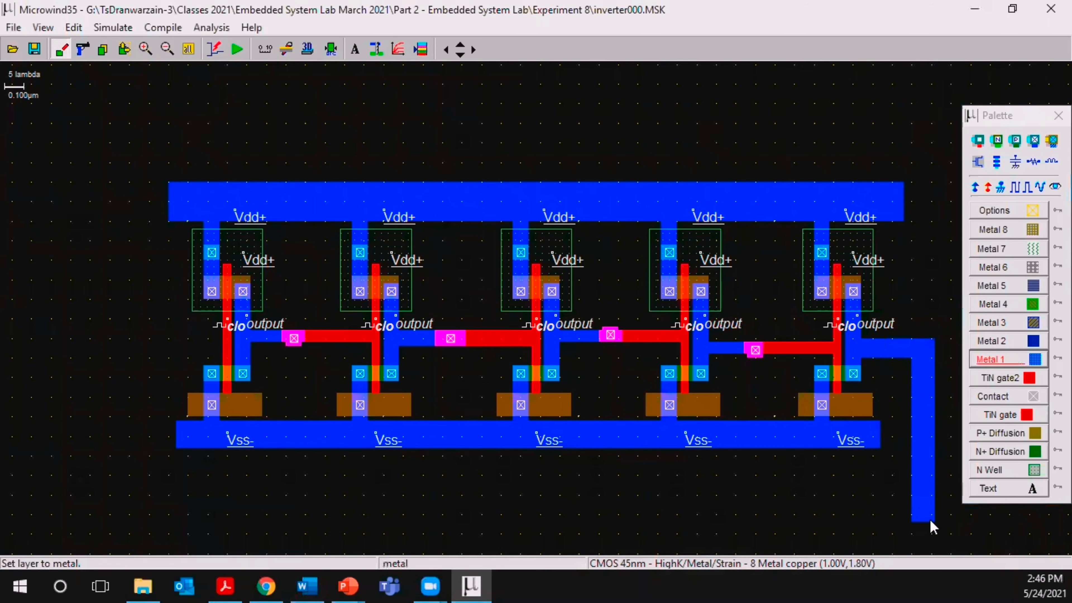
pyautogui.moveTo(932, 518); pyautogui.dragTo(119, 500)
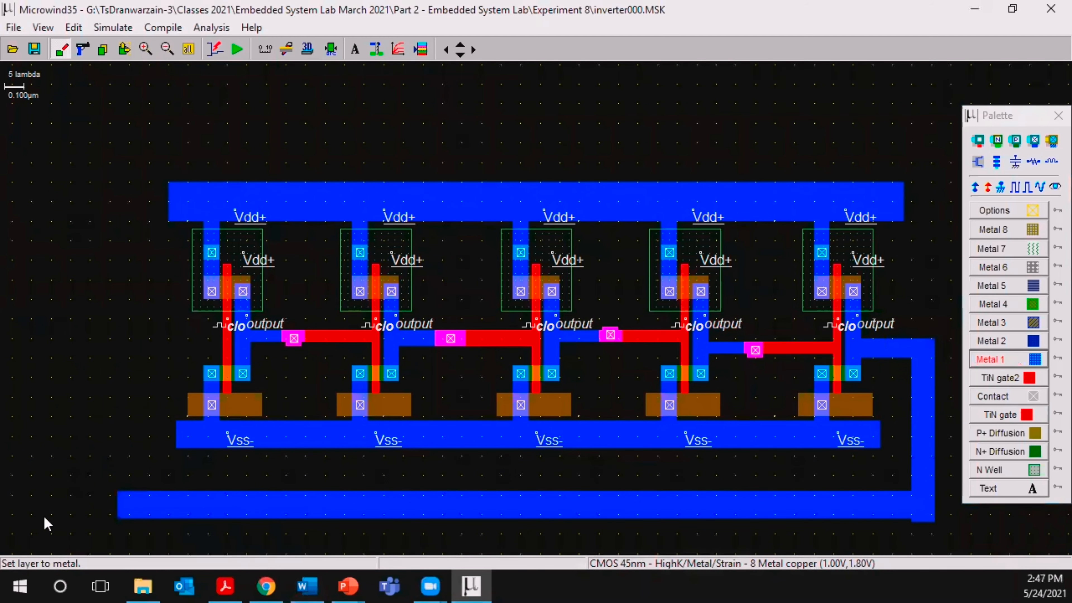
pyautogui.moveTo(151, 514); pyautogui.dragTo(127, 335)
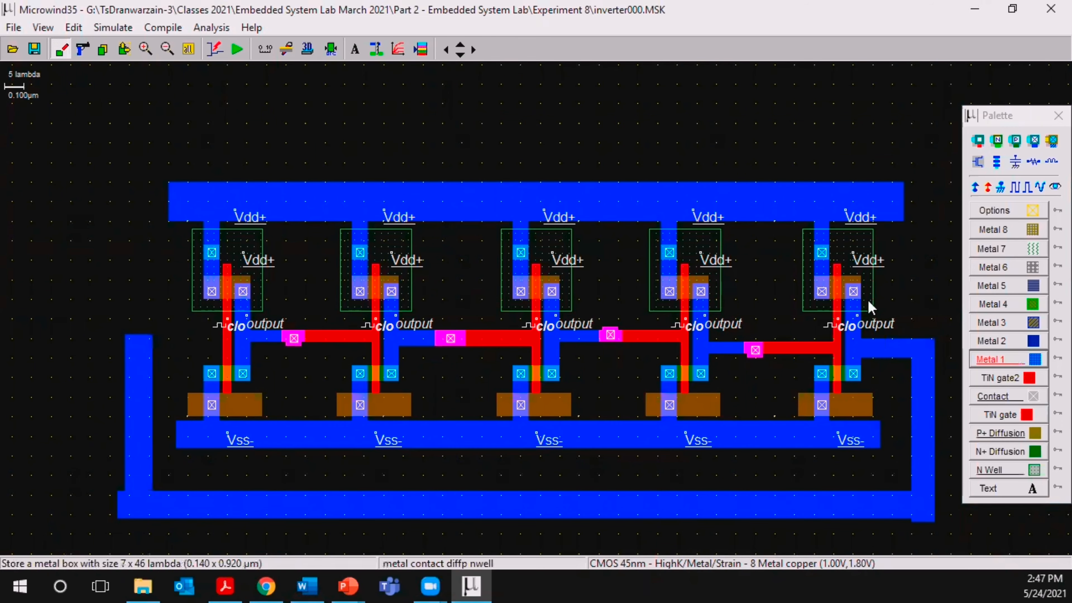
# Draw a 27 x 4 lambda TiN gate box from the first inverter's gate over the end of the Metal 1 feedback path.
pyautogui.click(1022, 415)
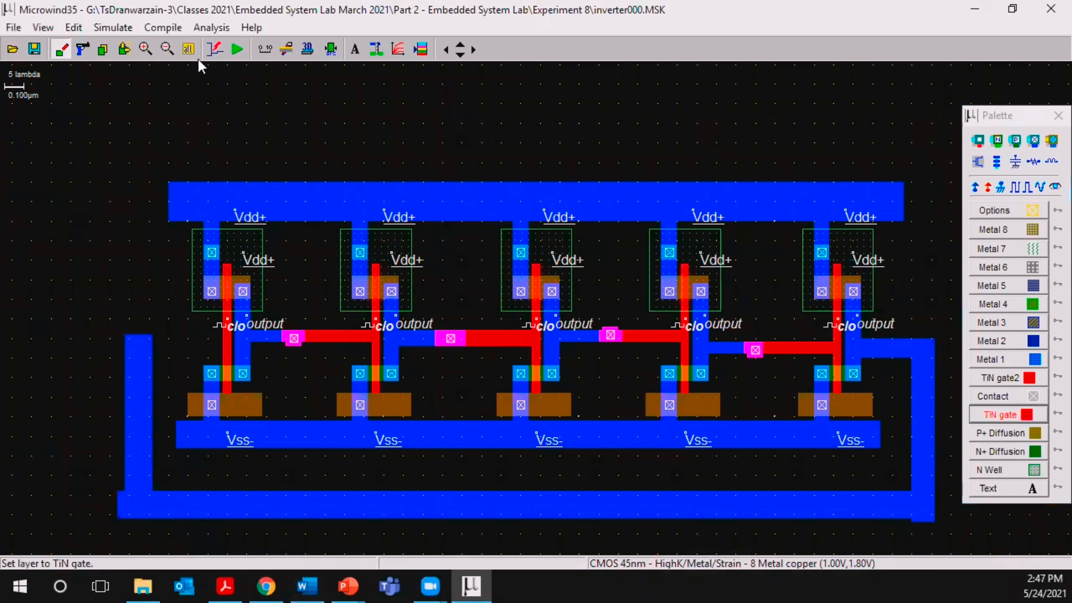
pyautogui.click(145, 49)
pyautogui.moveTo(78, 263); pyautogui.dragTo(292, 436)
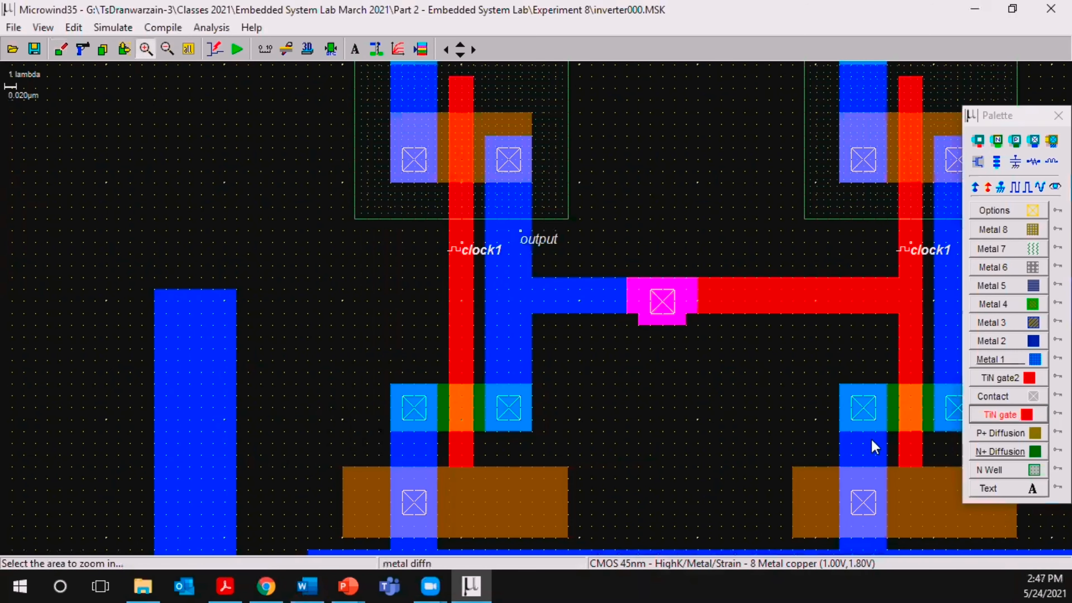
pyautogui.click(992, 414)
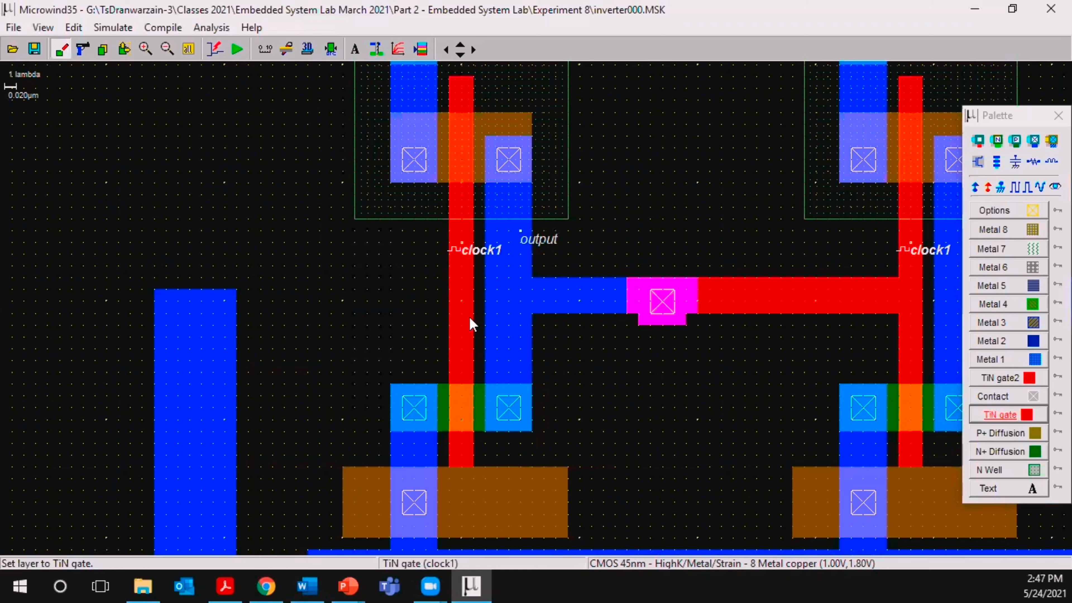
pyautogui.moveTo(472, 336)
pyautogui.mouseDown()
pyautogui.moveTo(468, 325)
pyautogui.moveTo(128, 304)
pyautogui.moveTo(157, 300)
pyautogui.moveTo(154, 290)
pyautogui.mouseUp()
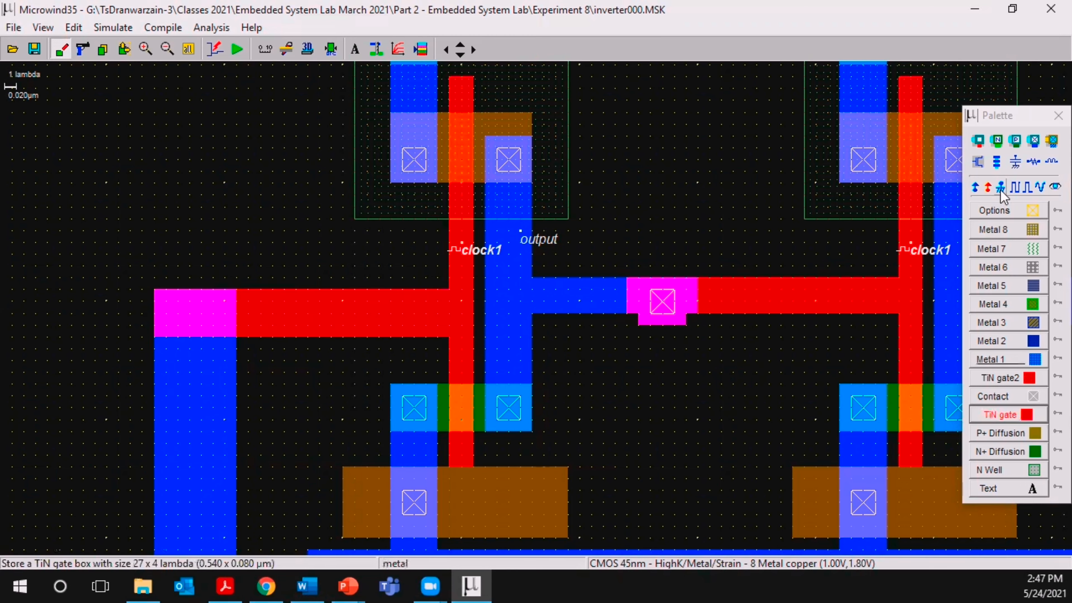
# Place a metal/poly contact where the feedback path overlaps the first inverter's gate extension and run the design rule check.
pyautogui.click(978, 141)
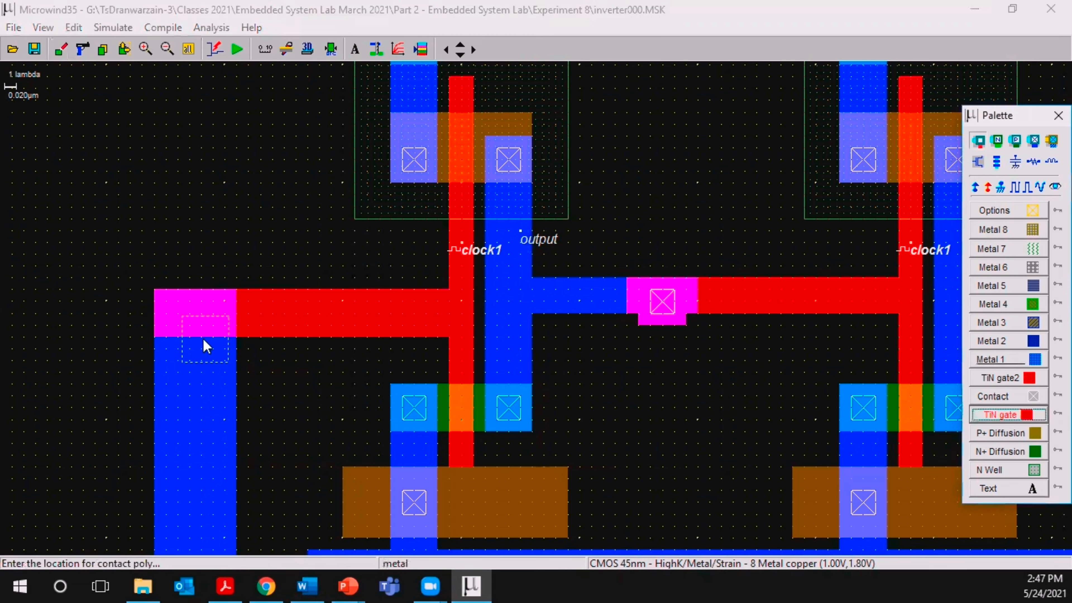
pyautogui.click(202, 312)
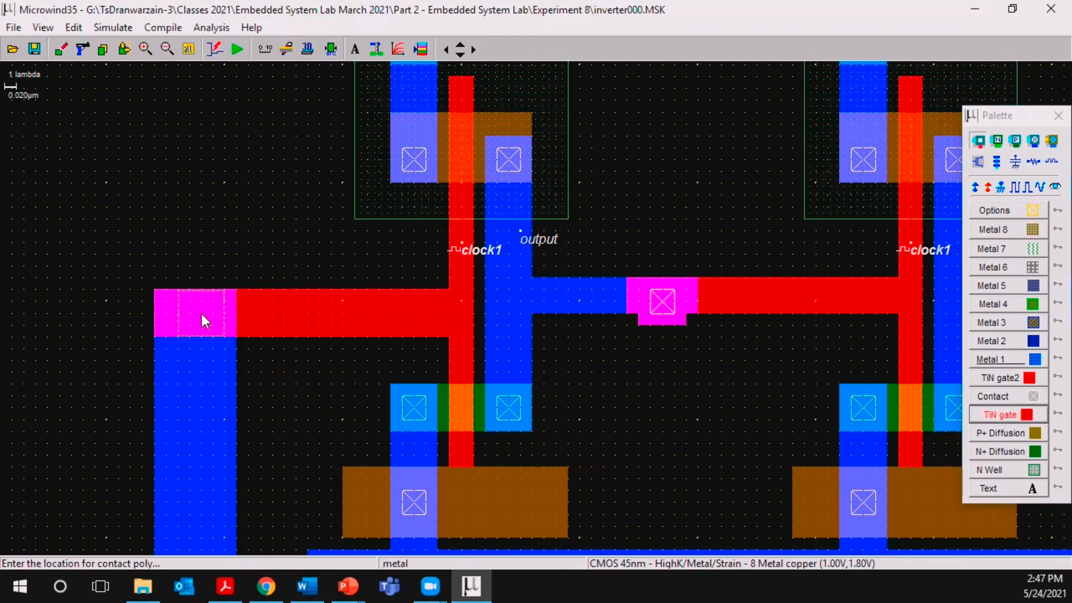
pyautogui.click(332, 51)
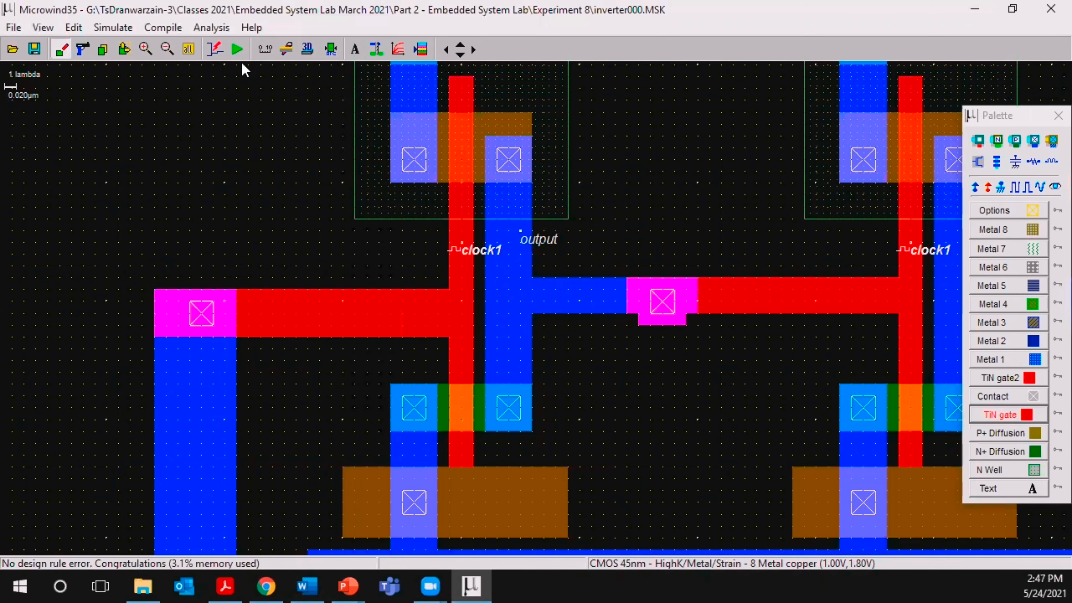
pyautogui.click(188, 49)
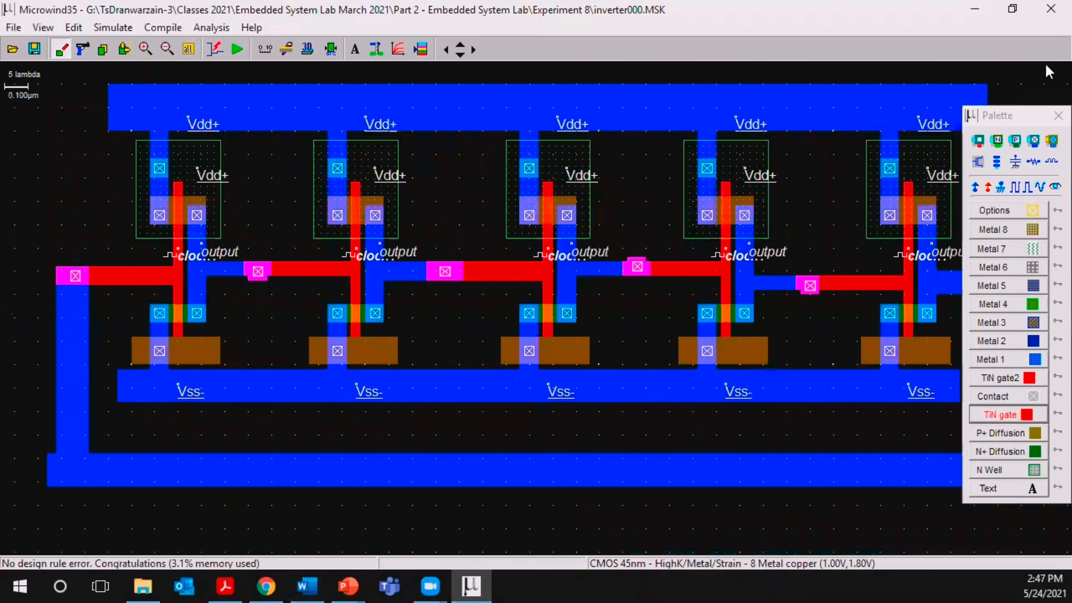
# Hide the layer palette and delete the output labels of the first four inverters.
pyautogui.click(1058, 116)
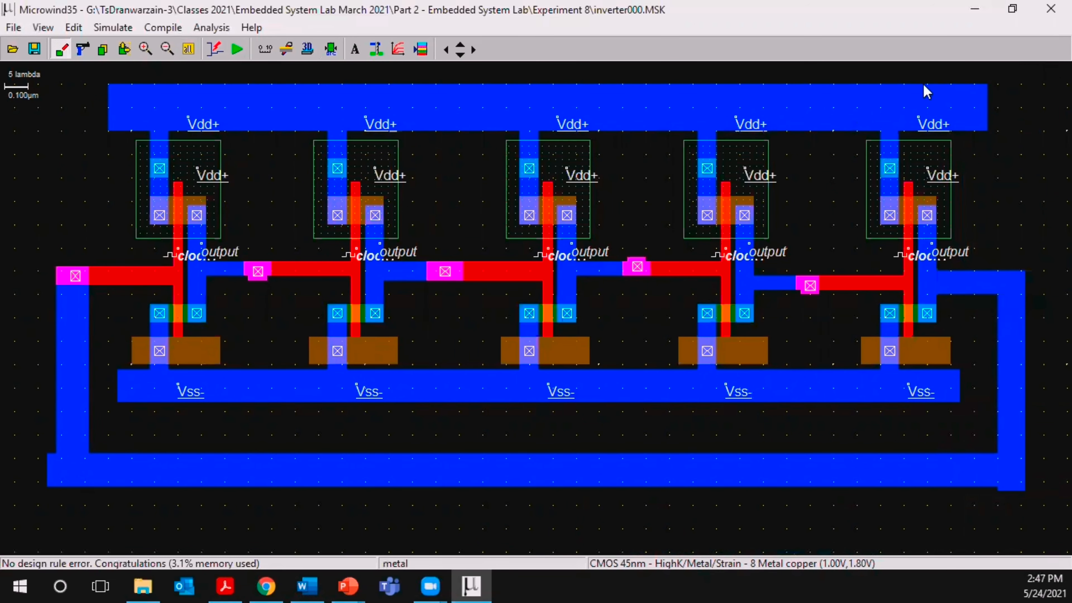
pyautogui.click(83, 50)
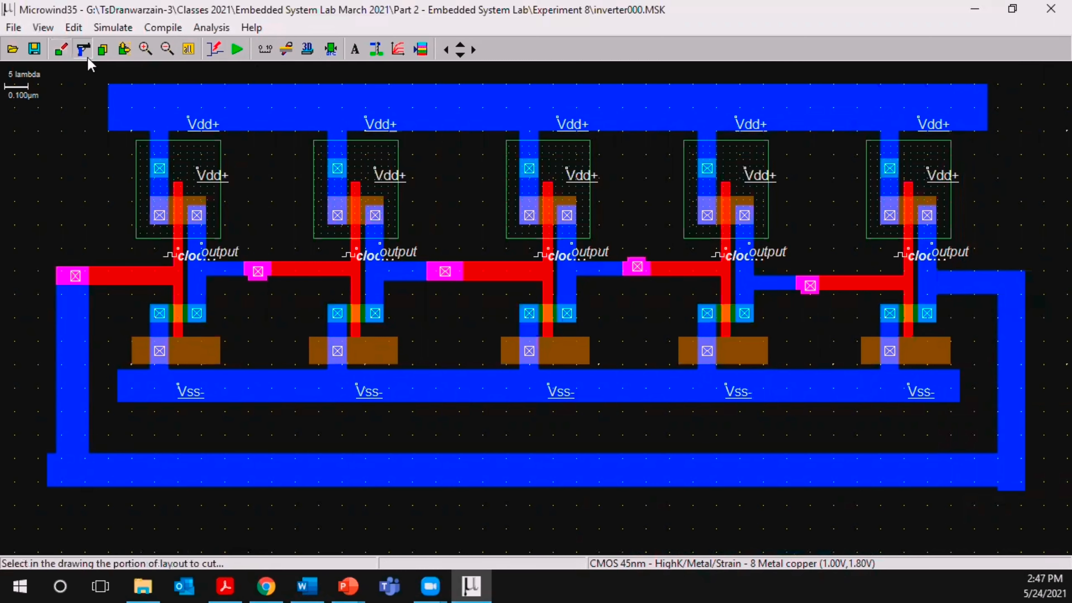
pyautogui.click(235, 255)
pyautogui.click(409, 253)
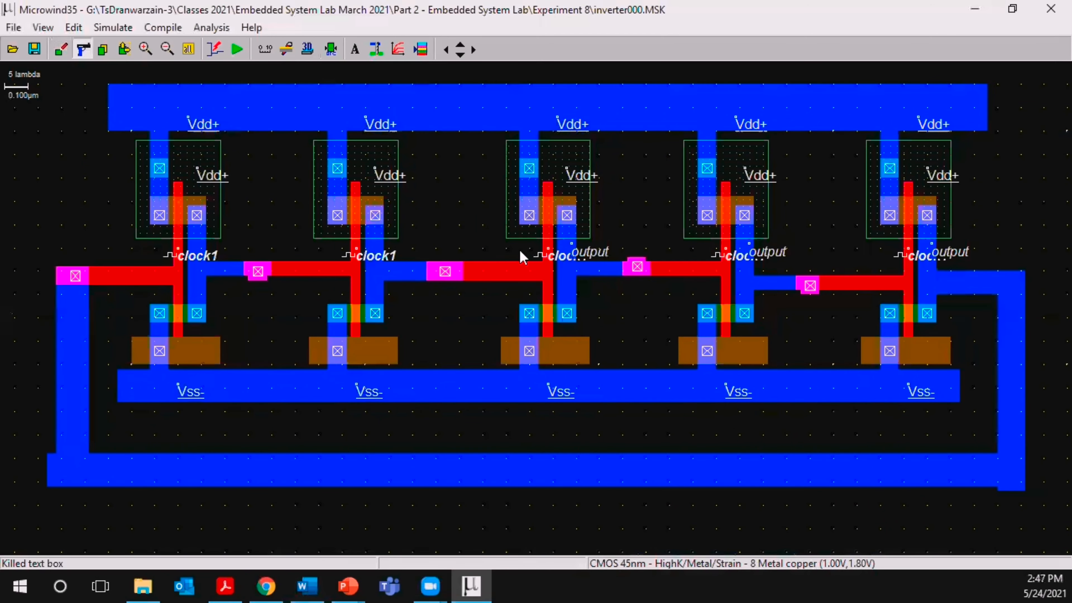
pyautogui.click(620, 257)
pyautogui.click(779, 257)
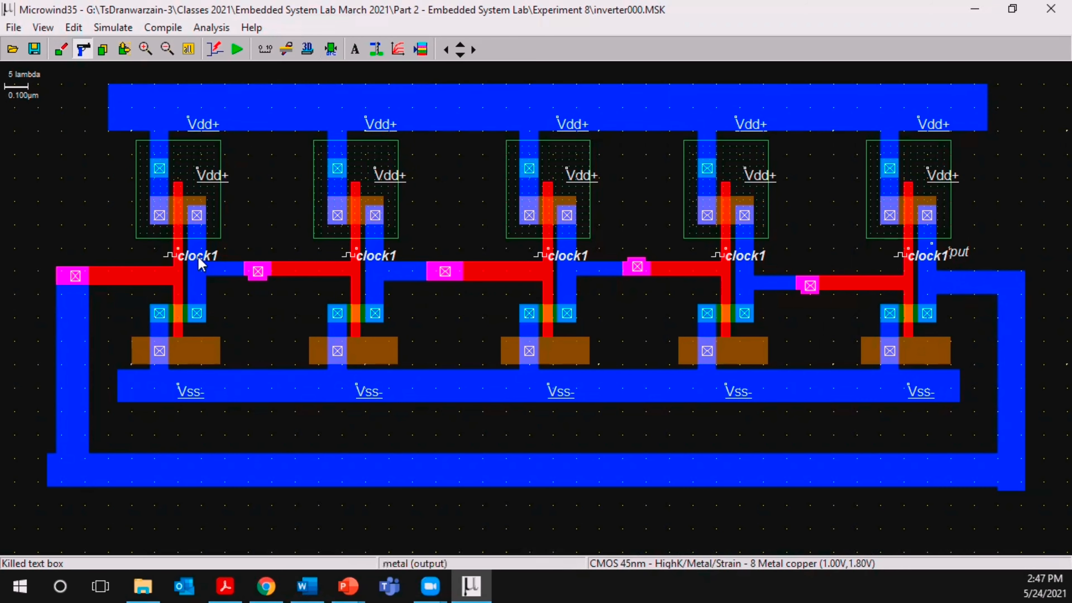
# Delete the clock1 labels from the second to fifth inverters, keeping the one on the first inverter.
pyautogui.click(363, 256)
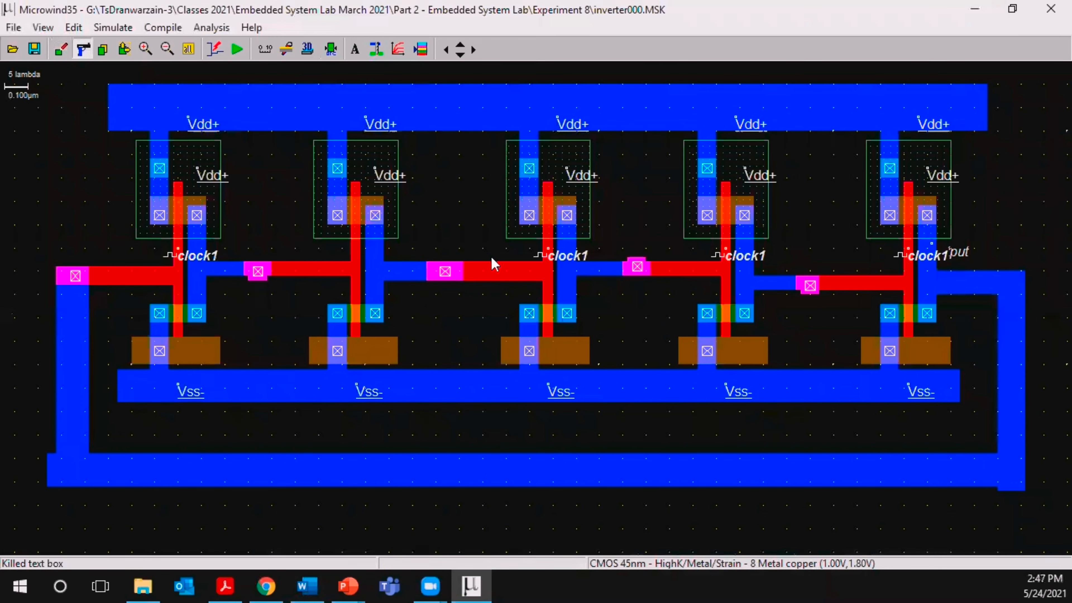
pyautogui.click(751, 255)
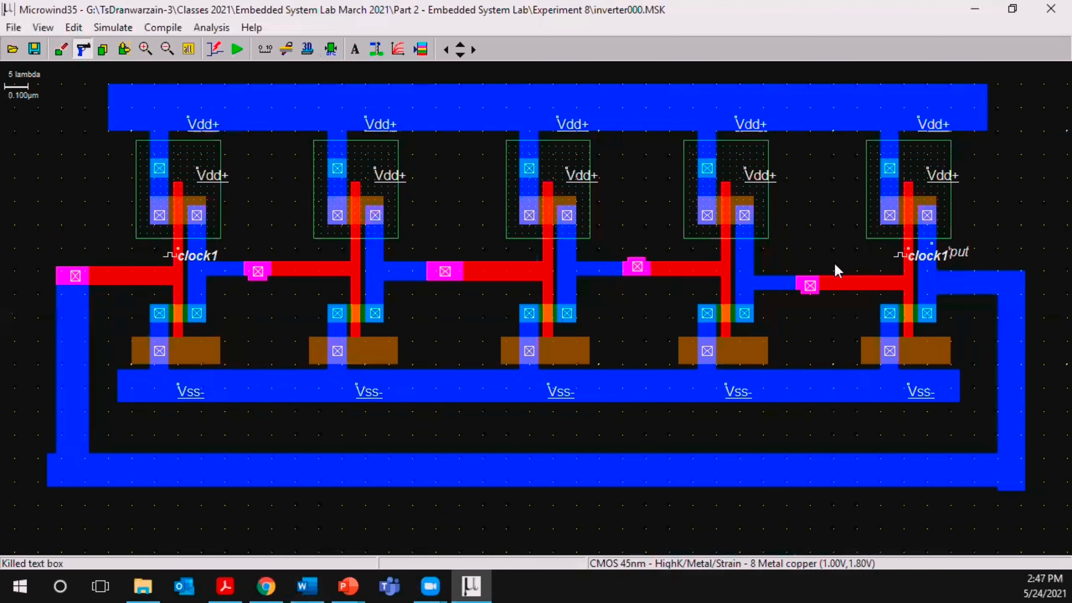
pyautogui.click(925, 256)
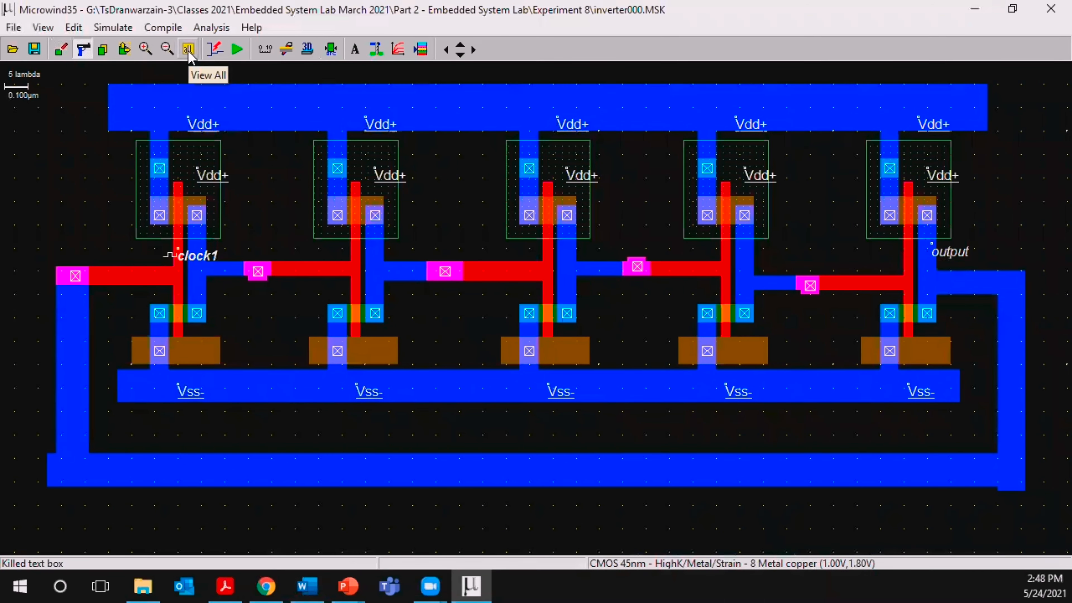
# Run the design rule check and simulate the ring layout, showing voltage versus time.
pyautogui.click(331, 49)
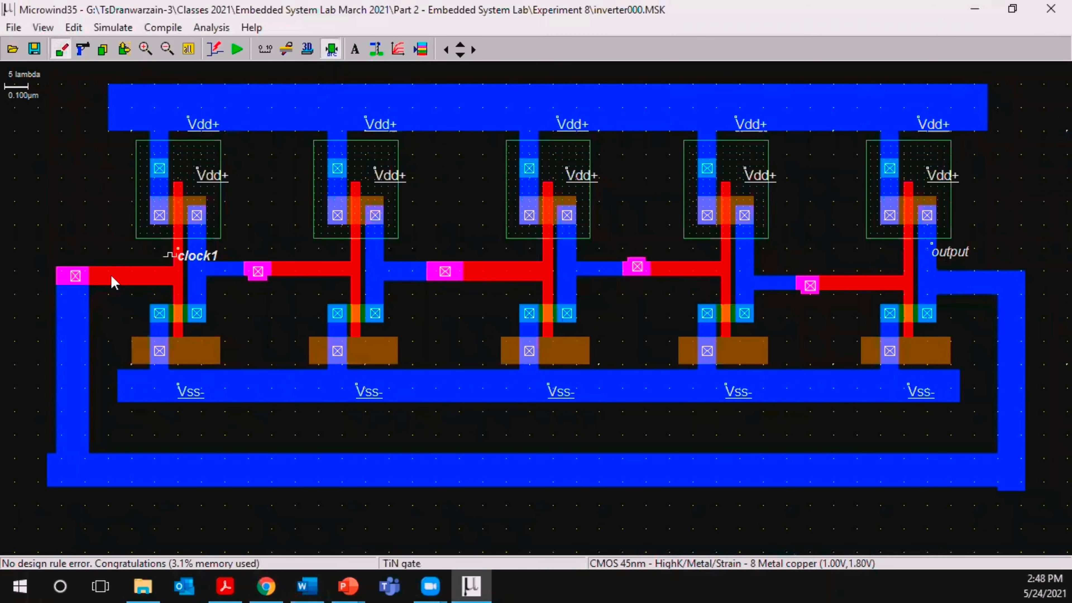
pyautogui.click(237, 49)
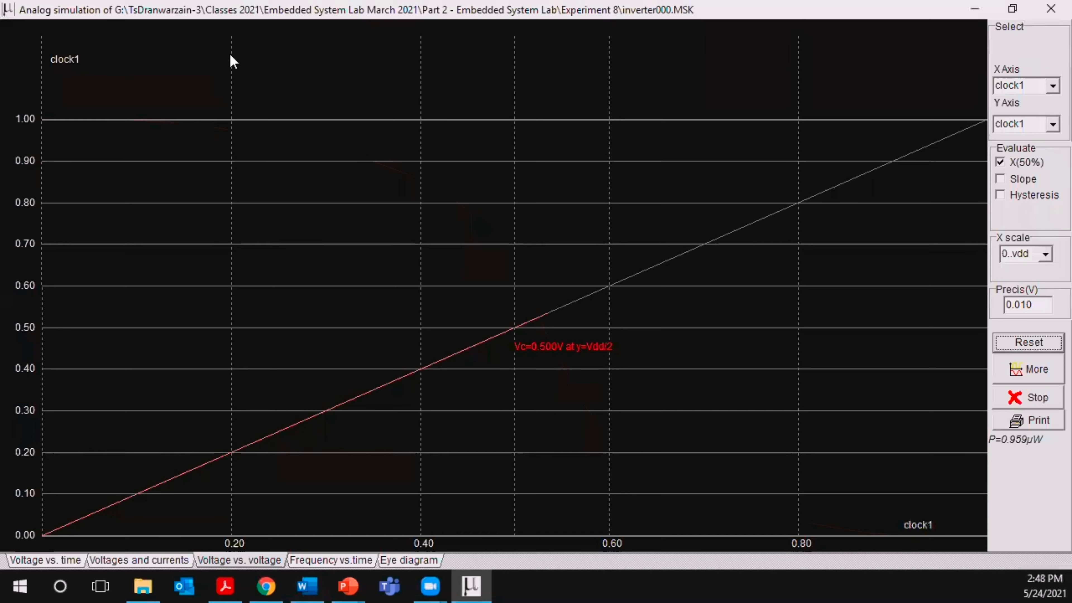
pyautogui.click(47, 559)
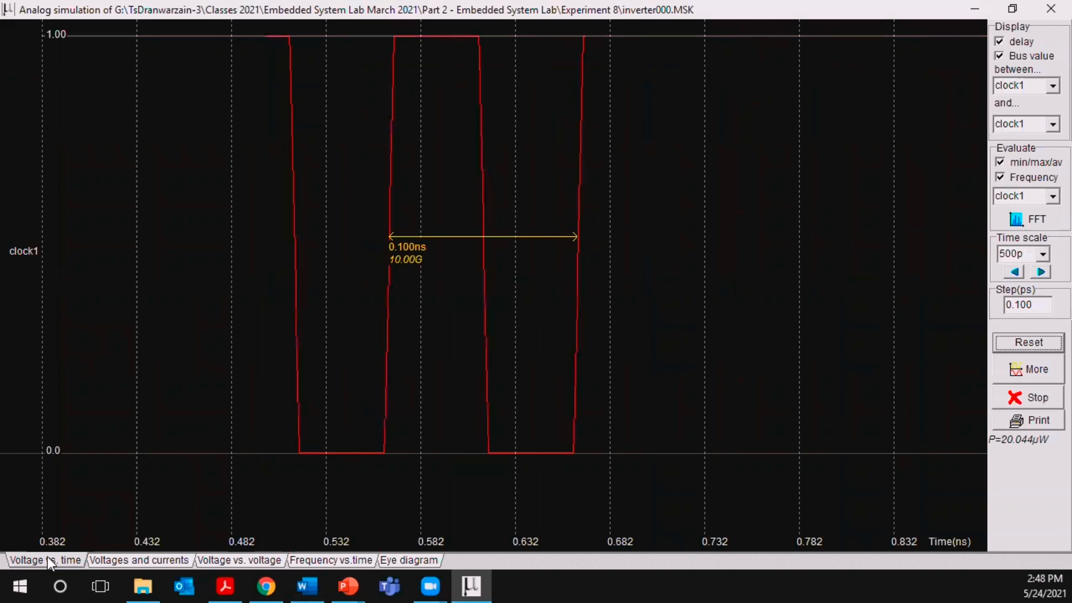
# Restart the simulation, check which signals are offered for the delay and frequency evaluation, and close the simulation.
pyautogui.click(1051, 8)
pyautogui.click(238, 50)
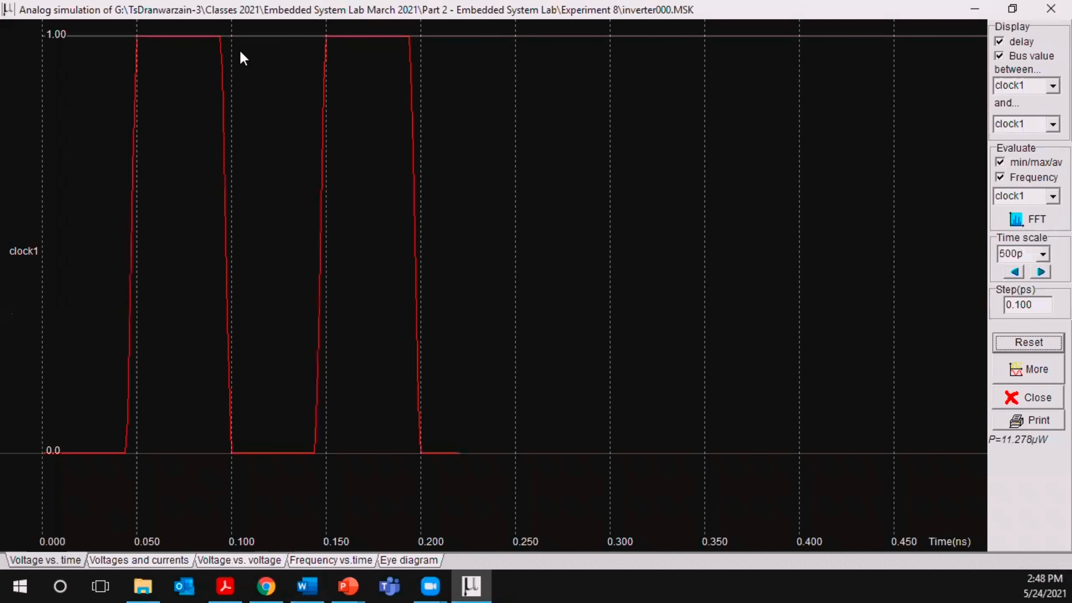
pyautogui.click(1052, 124)
pyautogui.click(1049, 135)
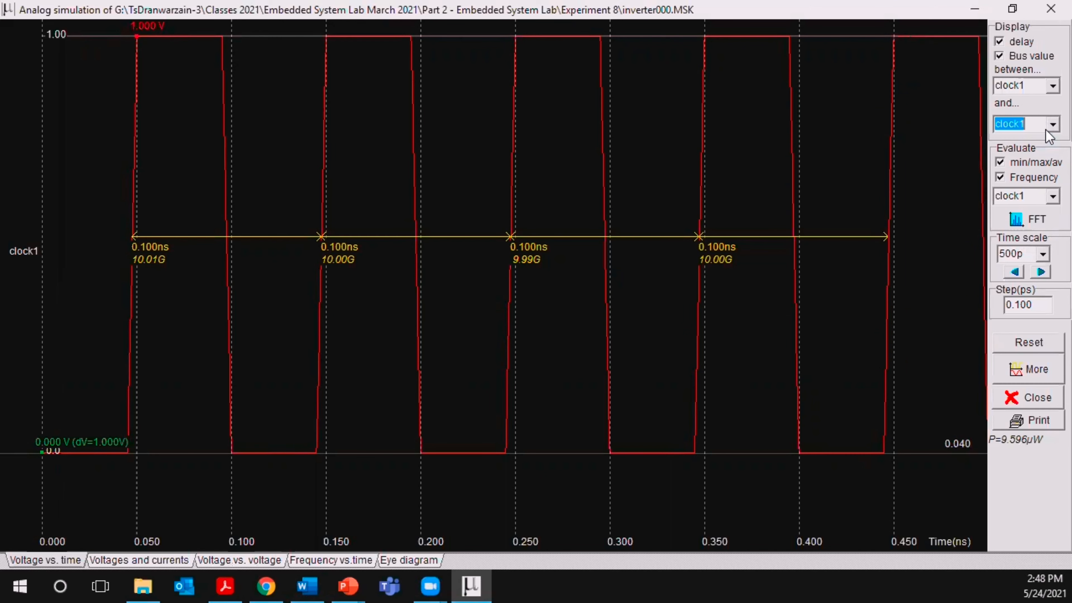
pyautogui.click(1046, 195)
pyautogui.click(1047, 195)
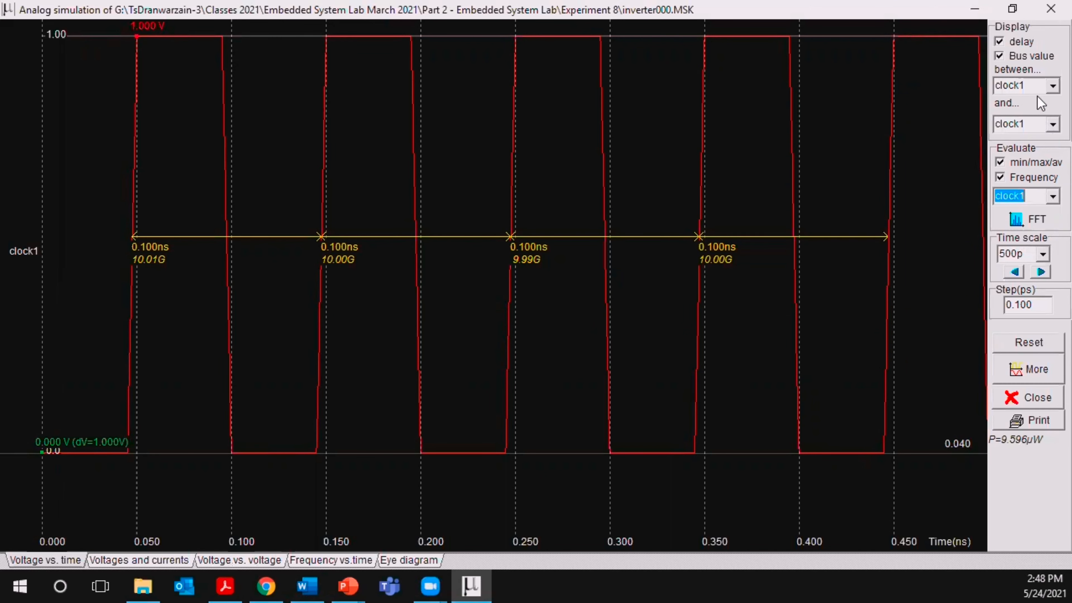
pyautogui.click(978, 10)
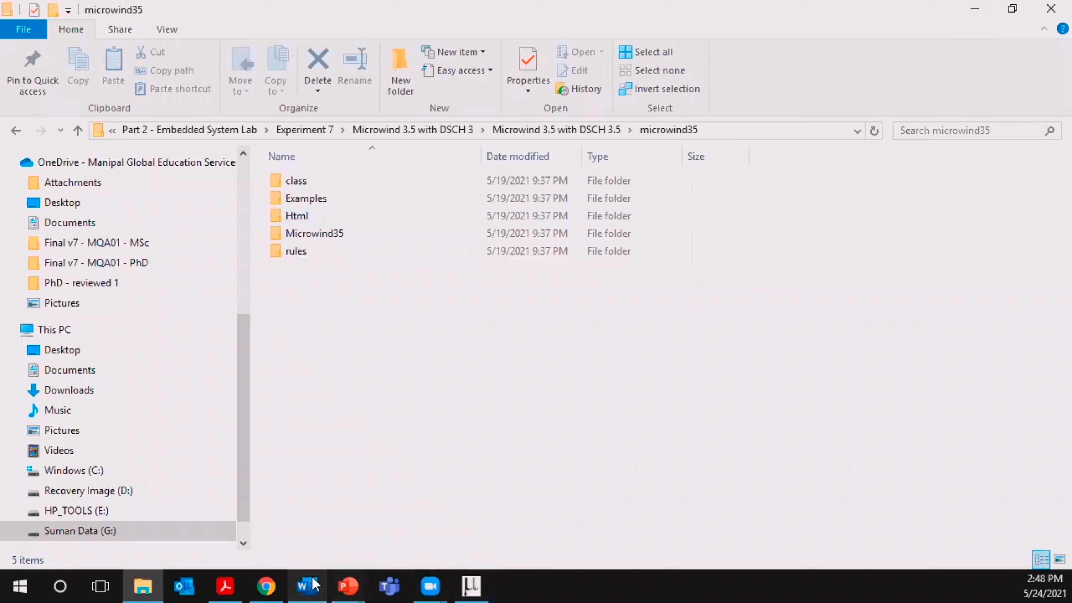
pyautogui.click(471, 586)
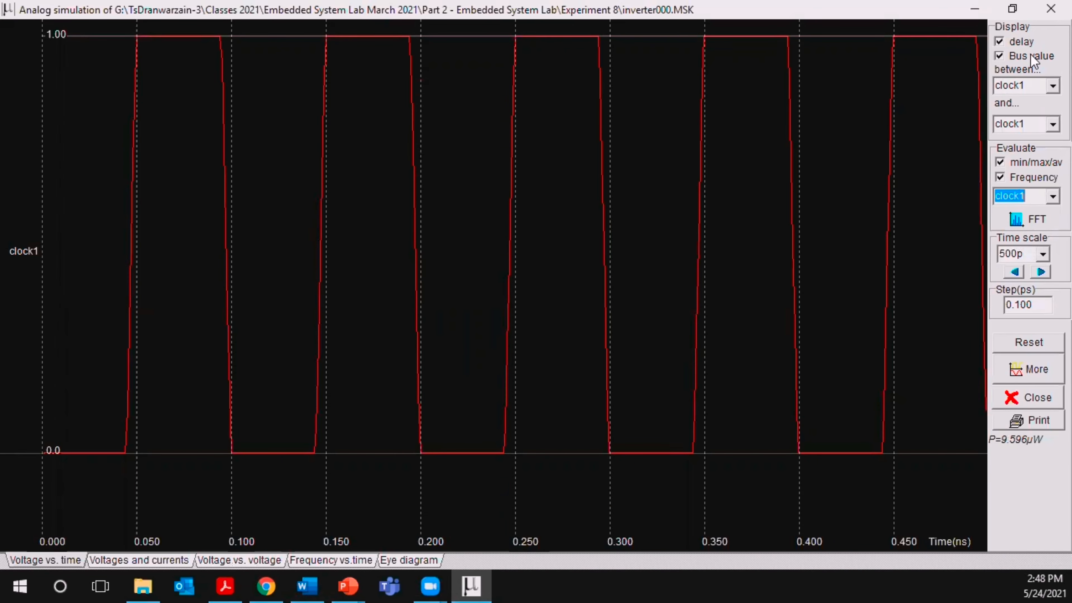
pyautogui.click(1051, 9)
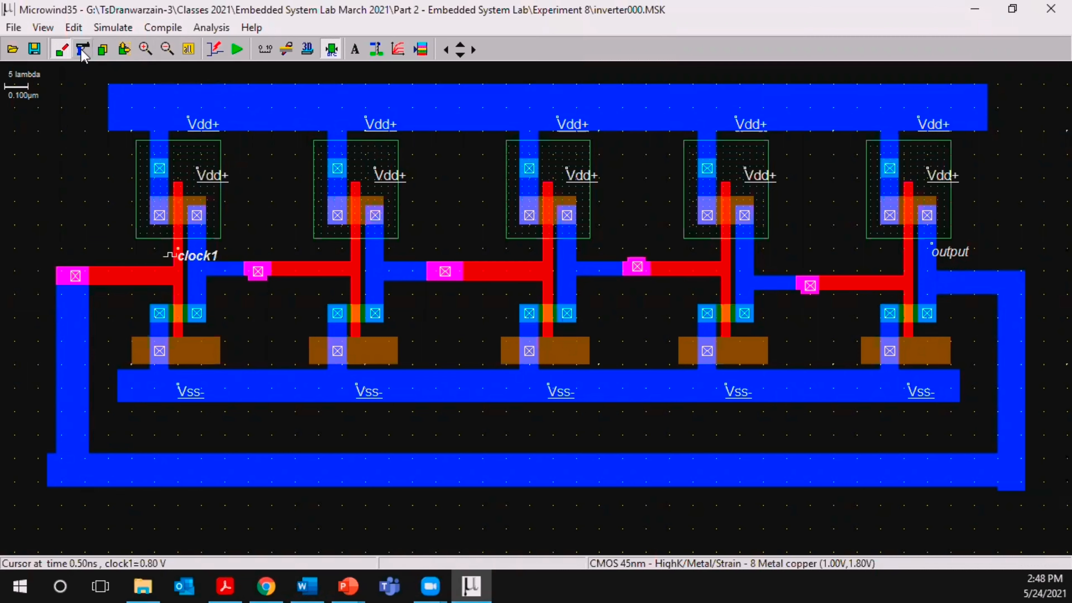
# Rerun the design rule check, bring back the layer palette and delete the fifth inverter's output label.
pyautogui.click(331, 49)
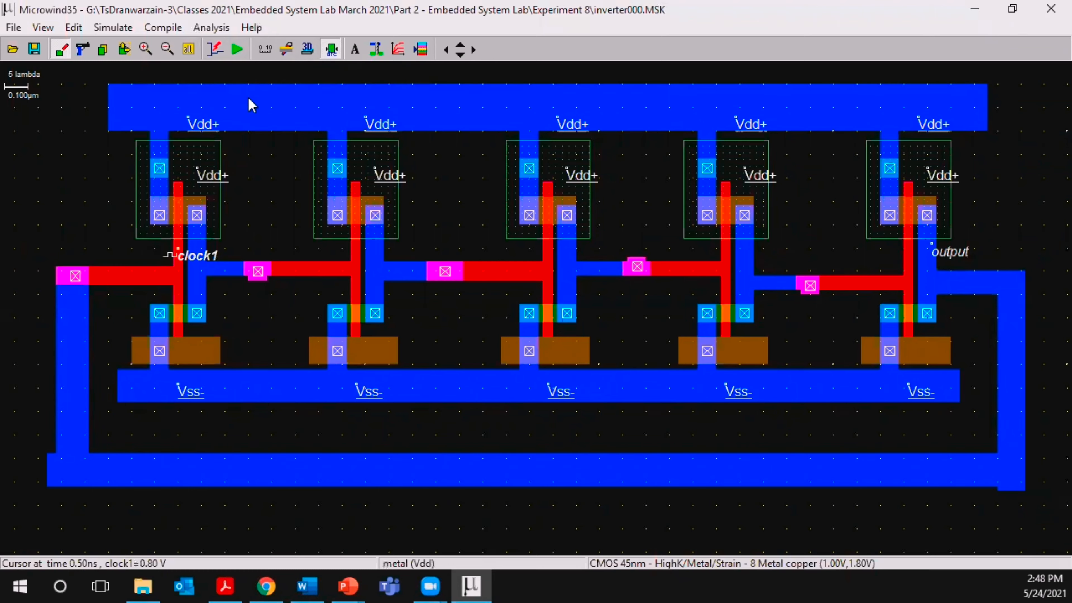
pyautogui.click(43, 27)
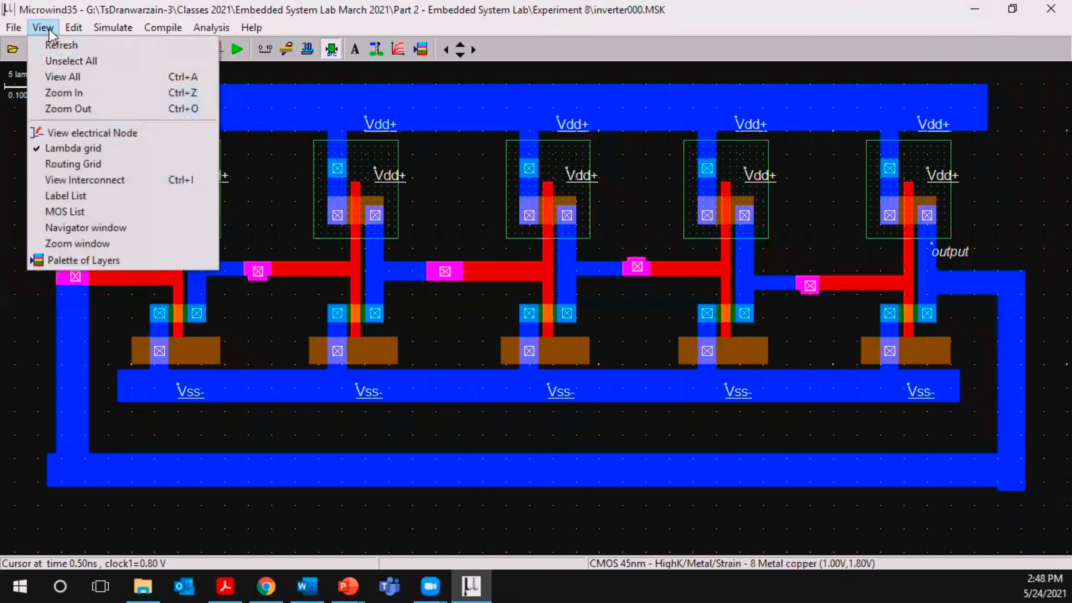
pyautogui.click(84, 260)
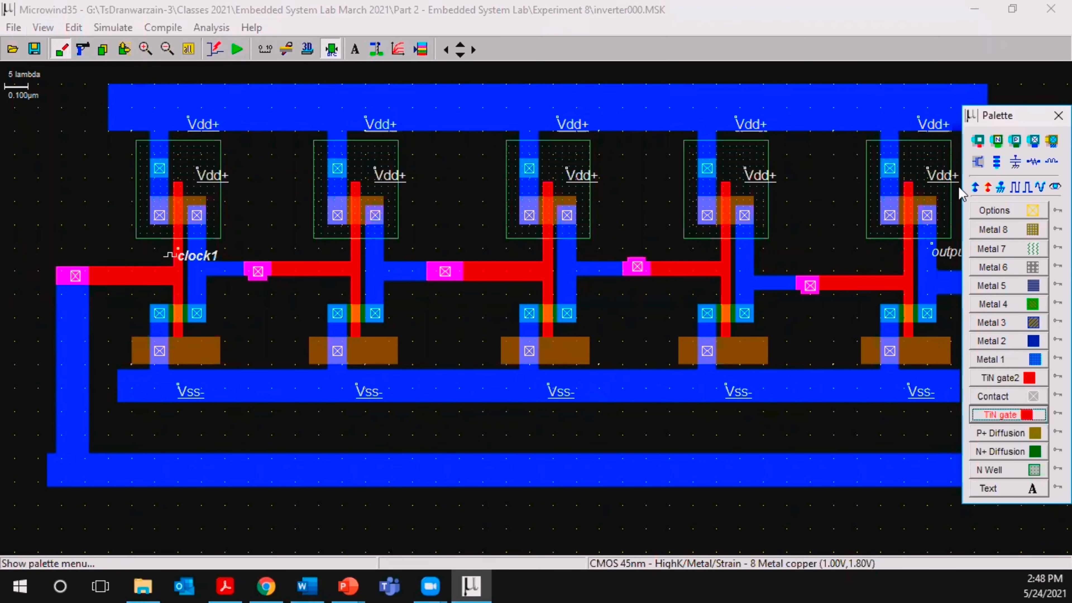
pyautogui.click(84, 49)
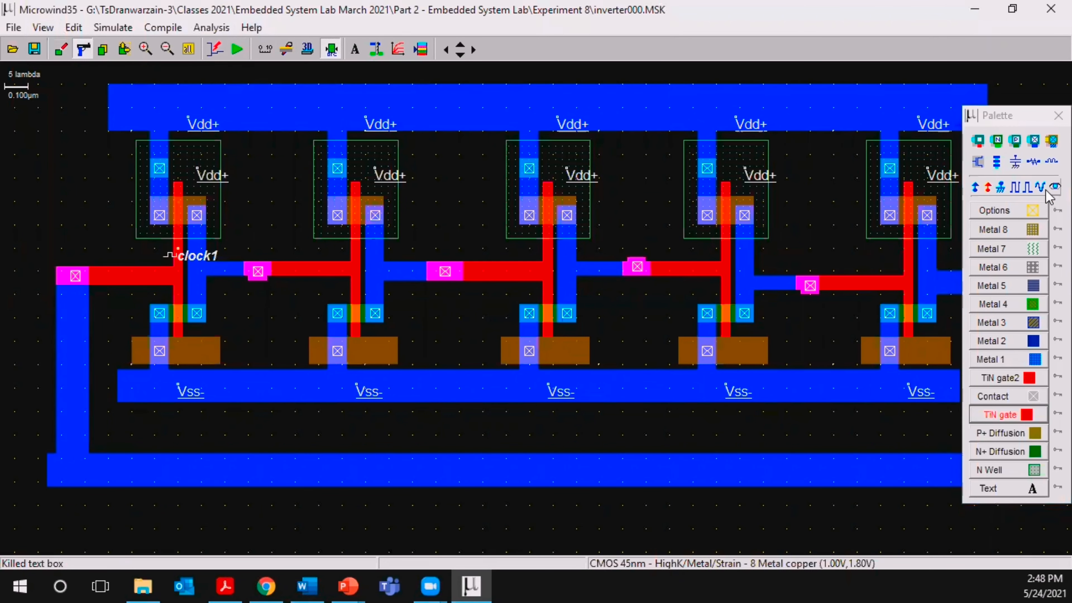
# Add a simulation-visible label named output on the Metal 1 box at the fifth inverter's output.
pyautogui.click(1055, 187)
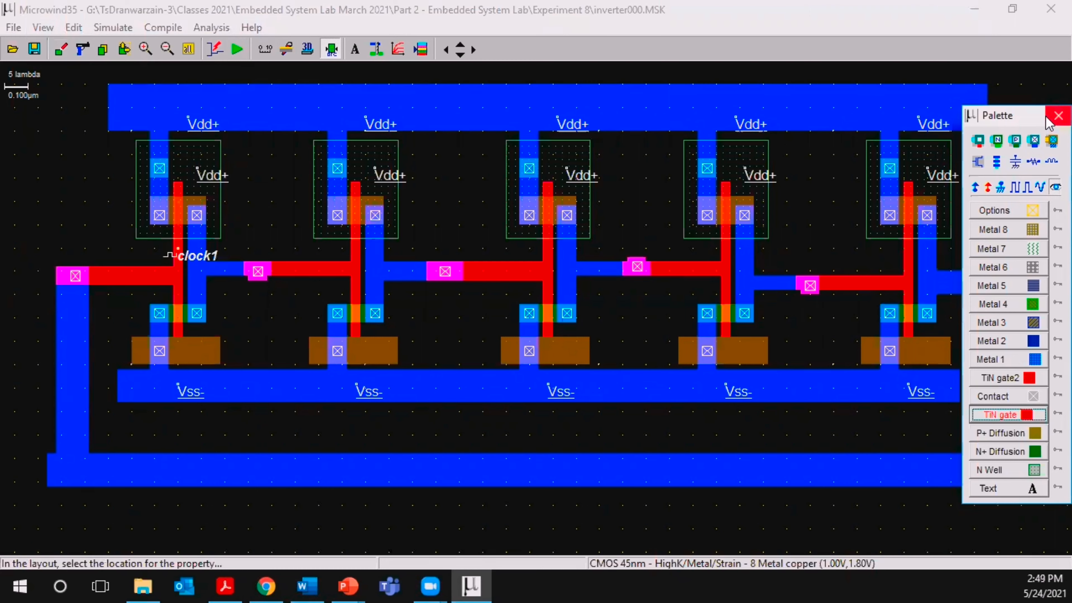
pyautogui.moveTo(1022, 117); pyautogui.dragTo(469, 139)
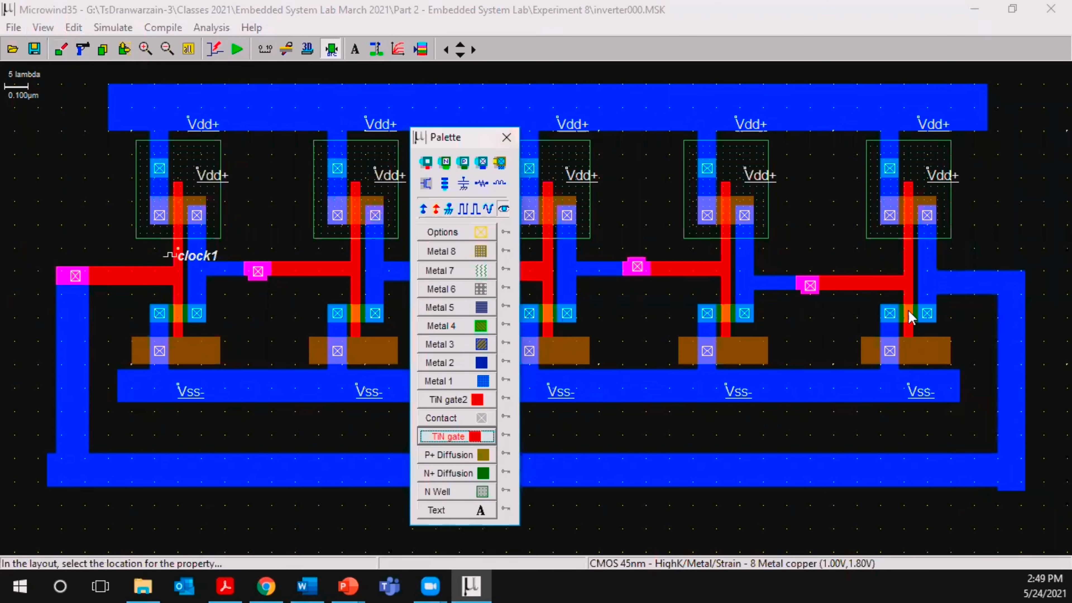
pyautogui.click(942, 287)
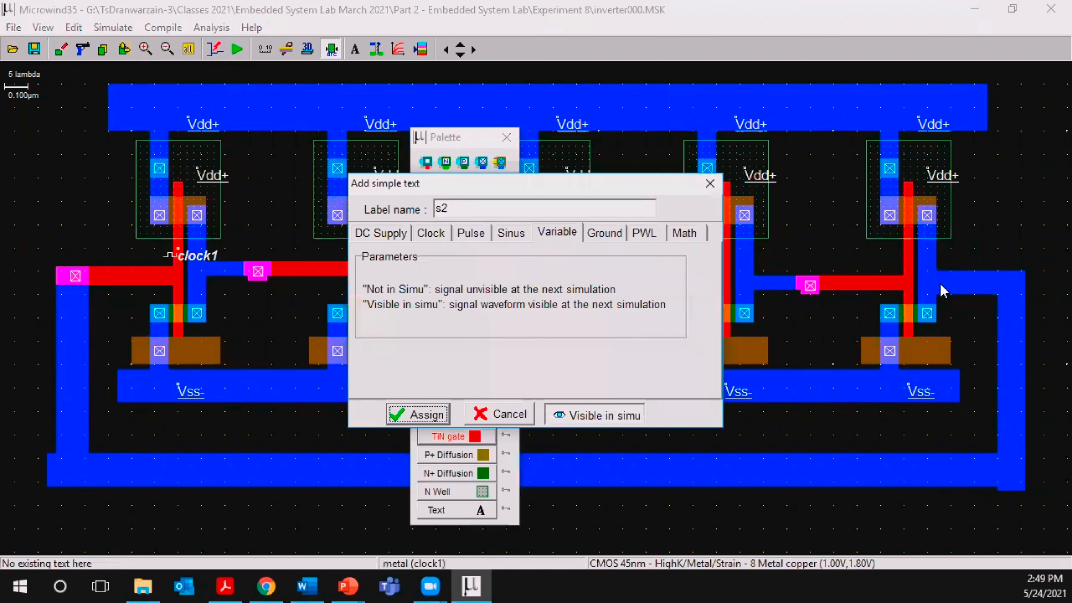
pyautogui.moveTo(506, 215); pyautogui.dragTo(306, 201)
pyautogui.click(420, 415)
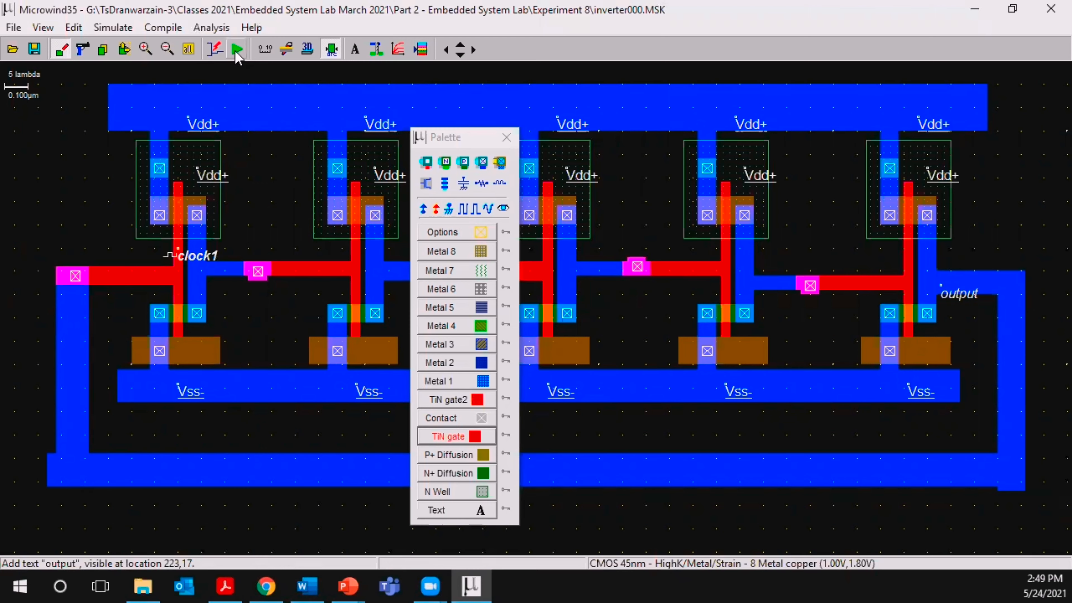
# Recheck the design rules, simulate the relabelled layout and close the waveform view.
pyautogui.click(332, 49)
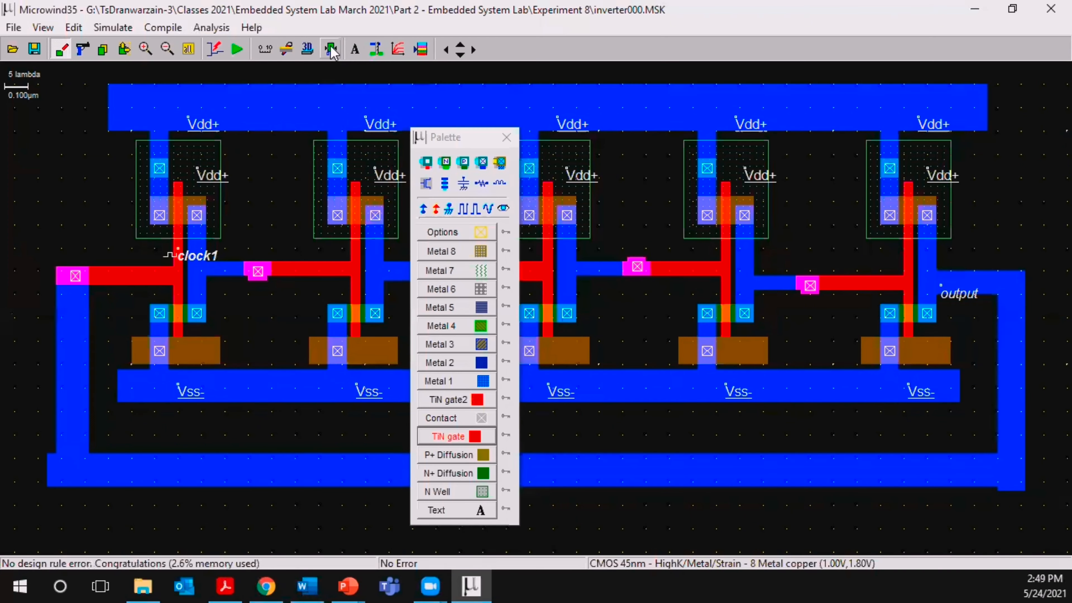
pyautogui.click(239, 49)
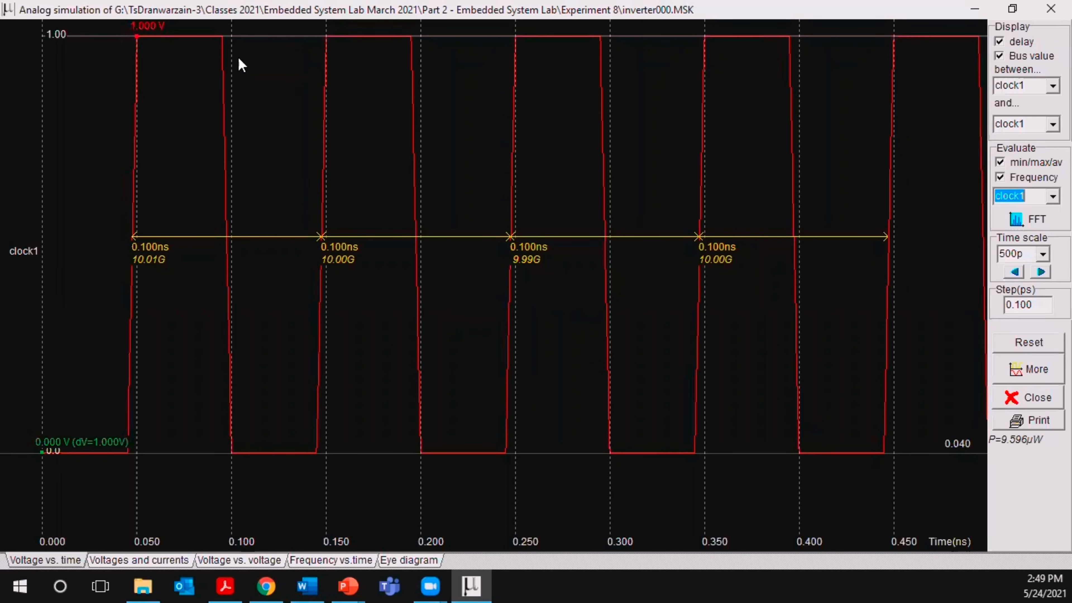
pyautogui.click(1051, 9)
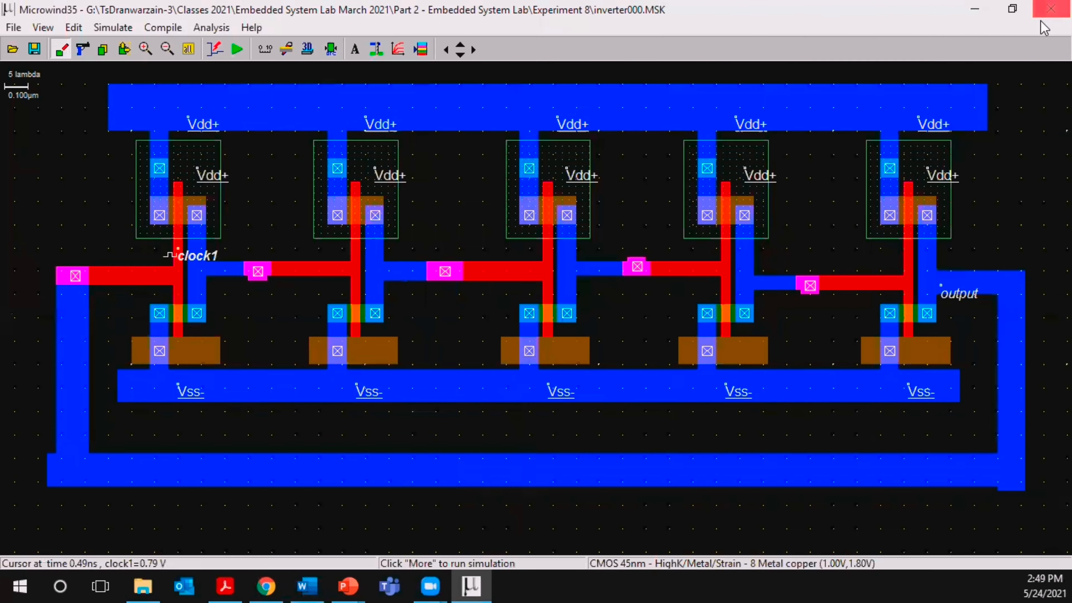
# Delete the Metal 1 feedback loop, the output label, and the first inverter's TiN gate extension with its contact.
pyautogui.click(83, 49)
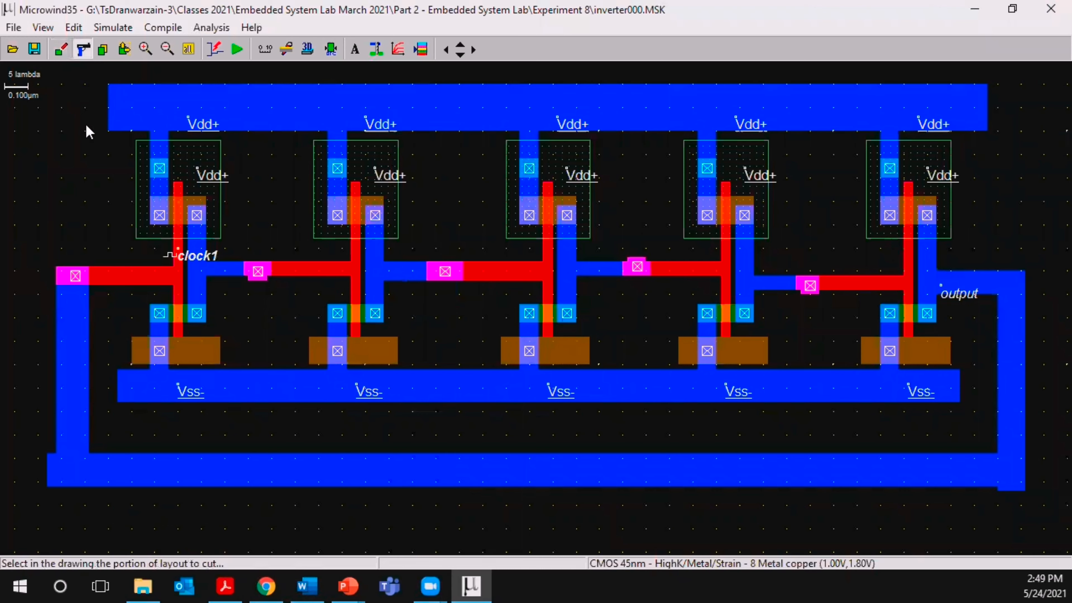
pyautogui.click(79, 373)
pyautogui.click(111, 460)
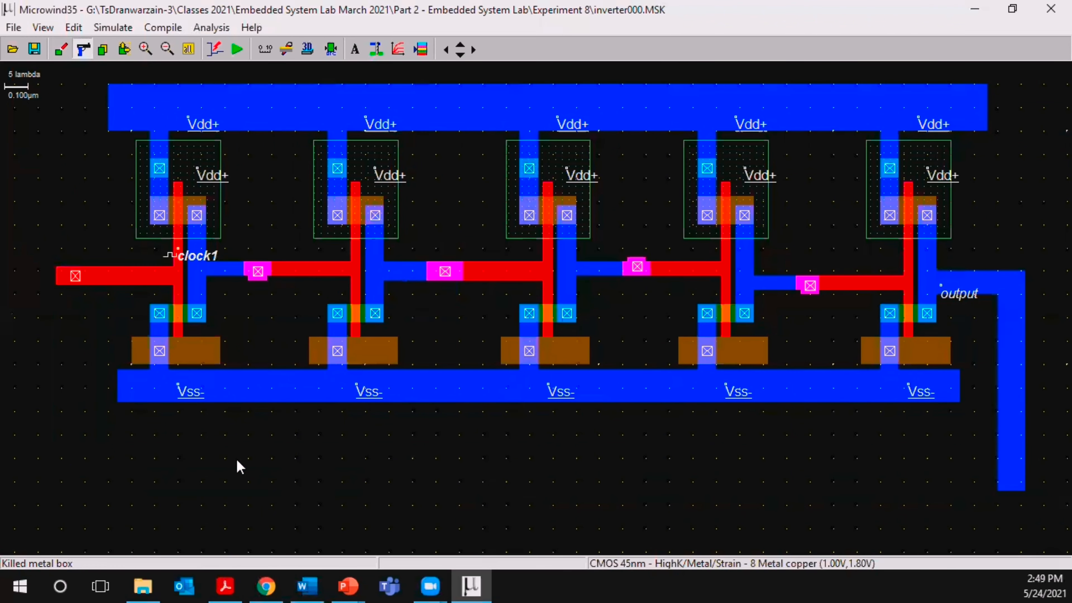
pyautogui.click(1018, 423)
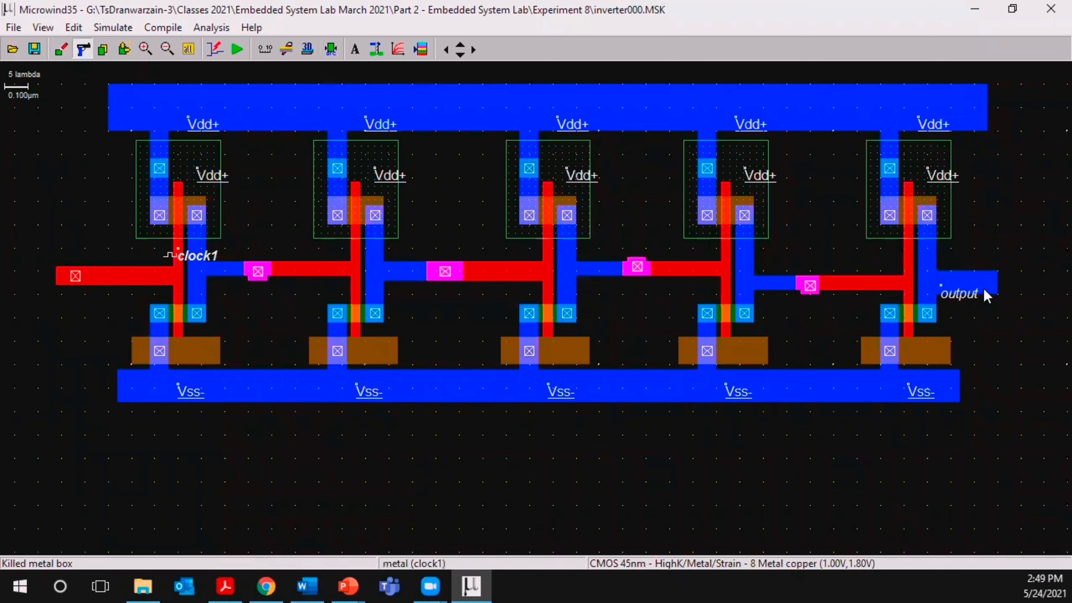
pyautogui.click(991, 280)
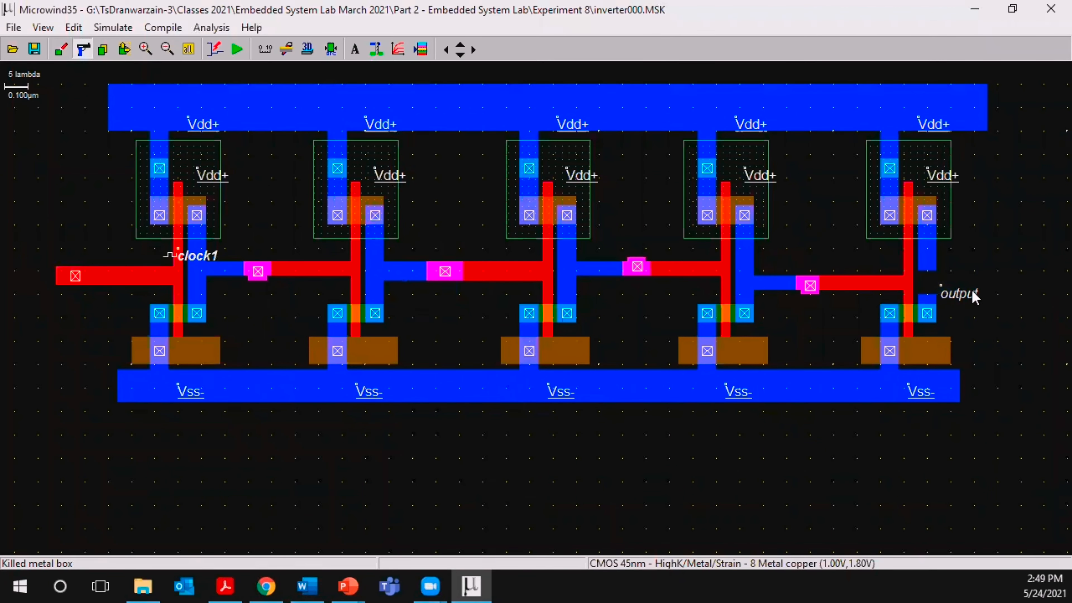
pyautogui.click(972, 288)
pyautogui.click(100, 279)
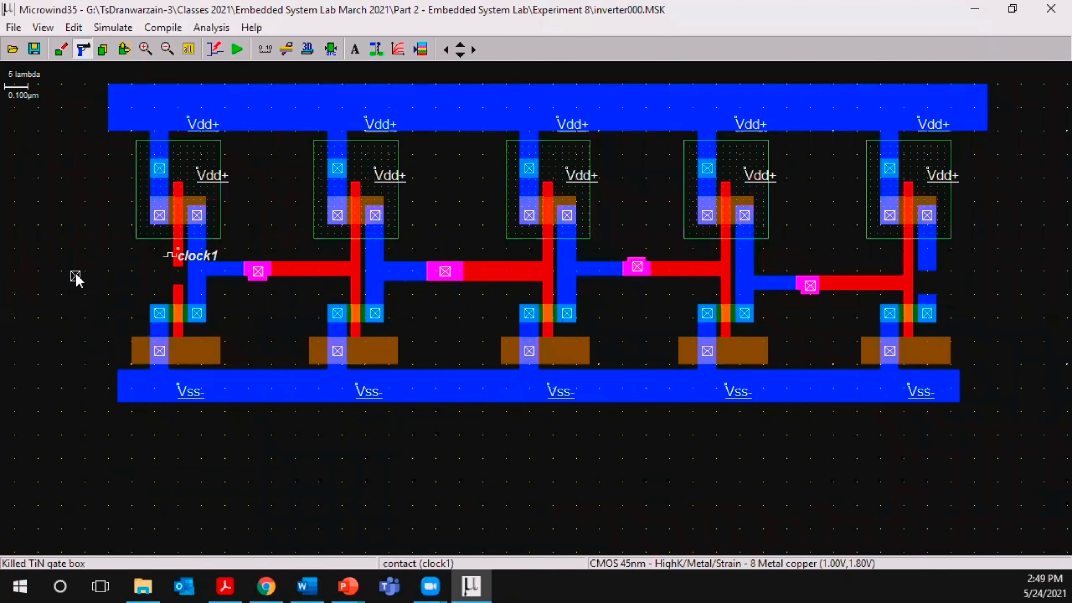
pyautogui.click(77, 279)
# Stretch the upper piece of the first inverter's TiN gate down to 2 x 23 lambda to close the gap.
pyautogui.click(124, 49)
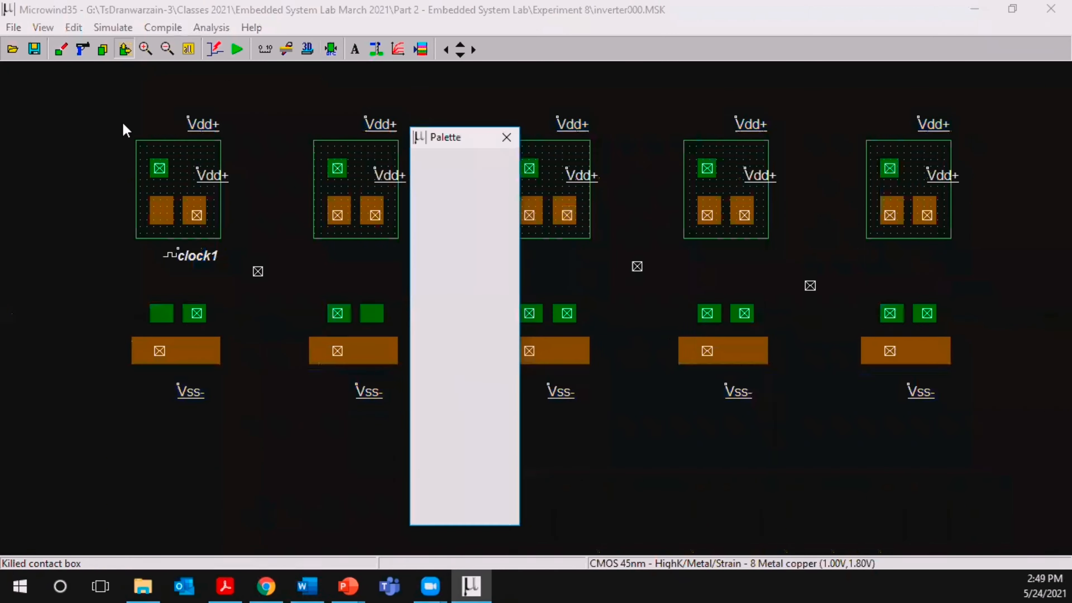
pyautogui.click(177, 270)
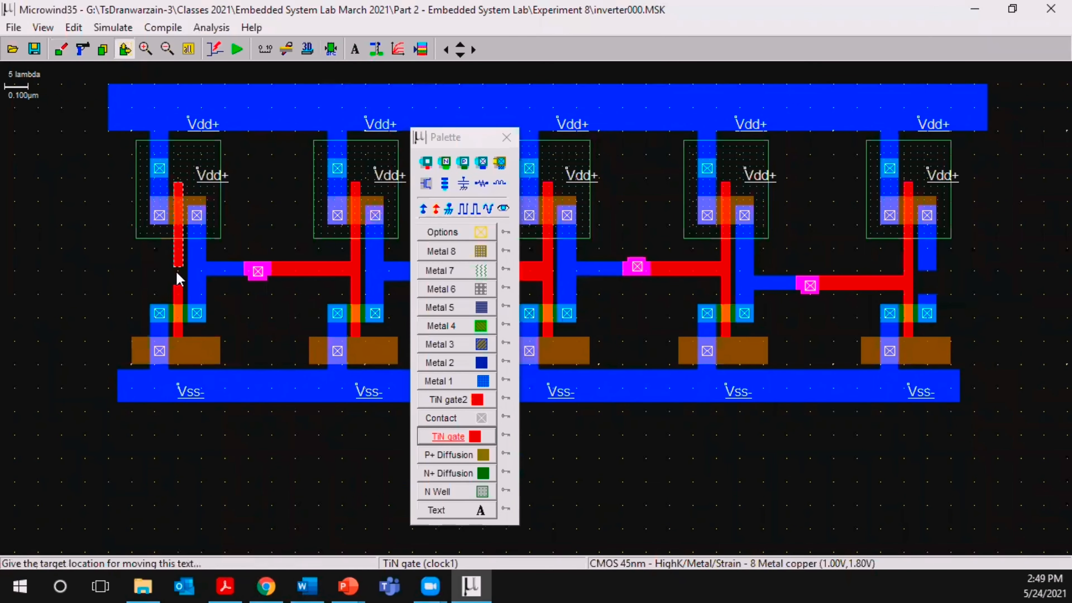
pyautogui.click(127, 50)
pyautogui.moveTo(178, 265); pyautogui.dragTo(180, 298)
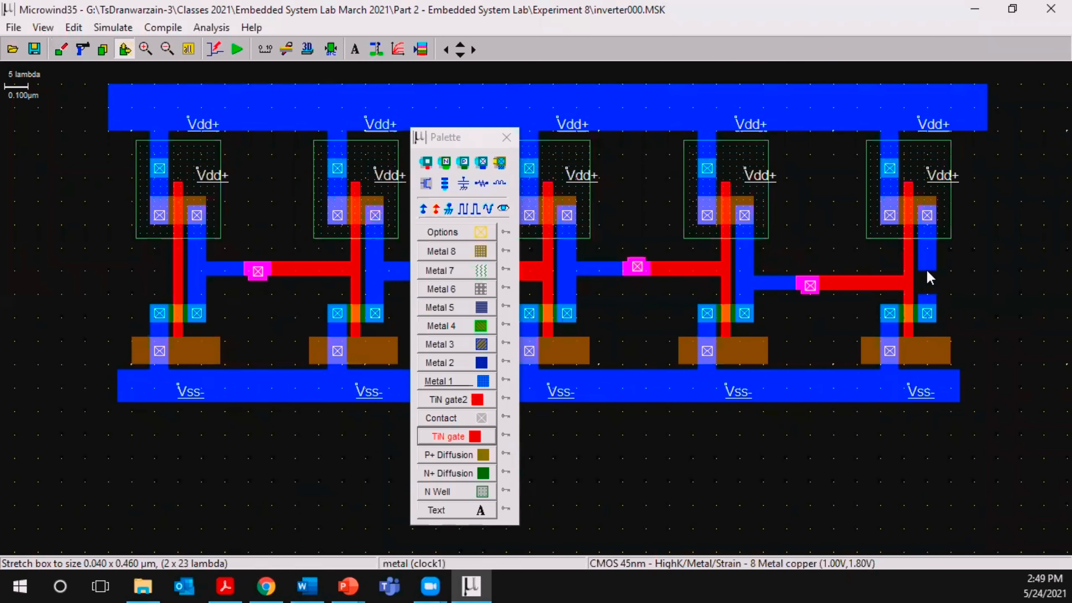
# Stretch the fifth inverter's upper Metal 1 output piece down to 4 x 20 lambda and add a simulation-visible label named output on it.
pyautogui.moveTo(927, 270); pyautogui.dragTo(927, 303)
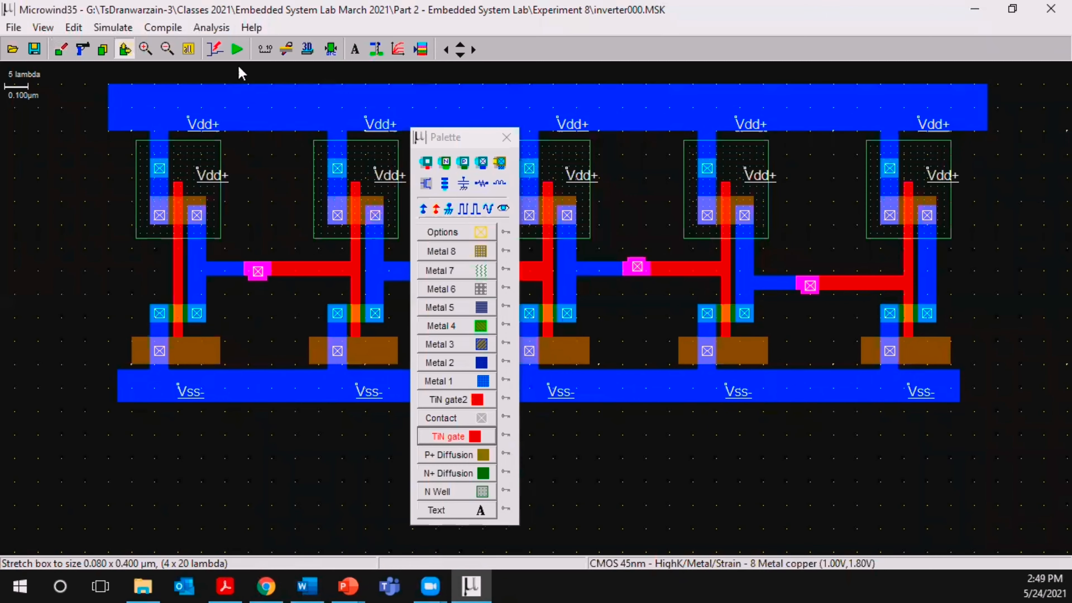
pyautogui.click(503, 209)
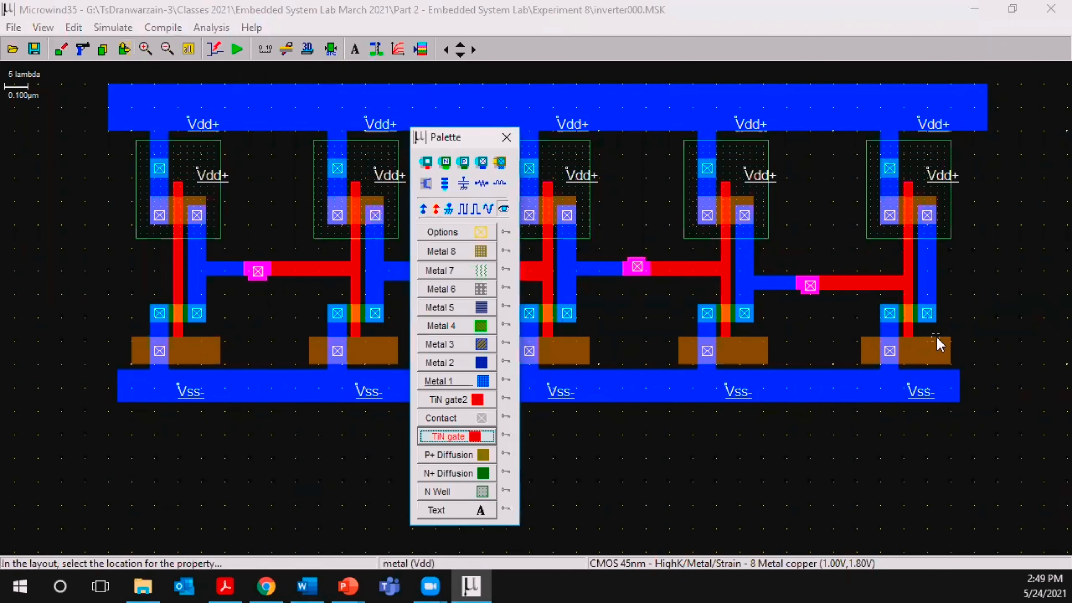
pyautogui.click(926, 279)
pyautogui.moveTo(461, 207); pyautogui.dragTo(367, 210)
pyautogui.write('output')
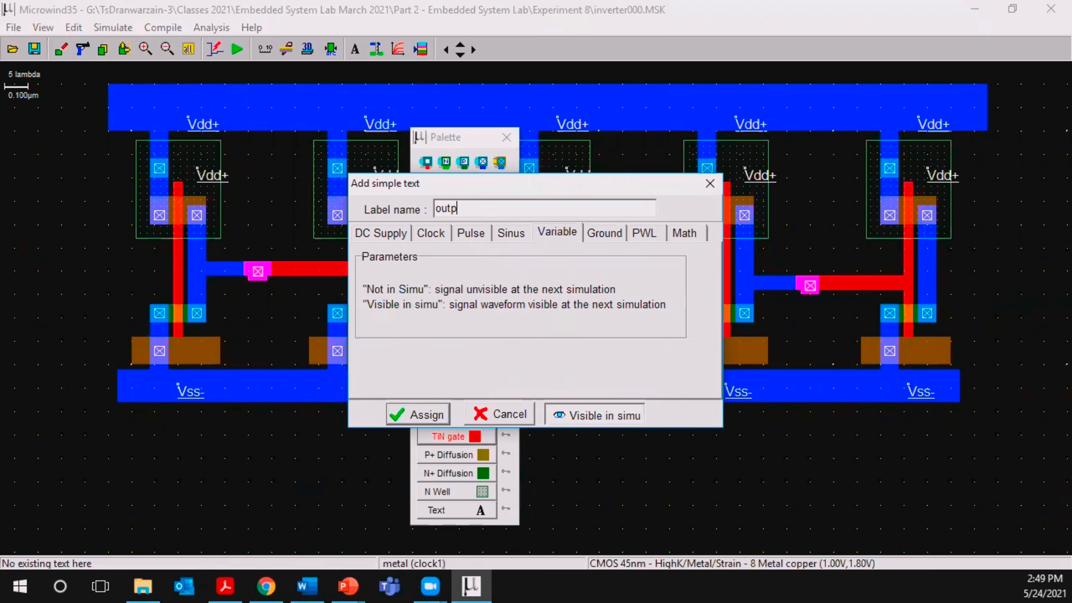
pyautogui.click(424, 414)
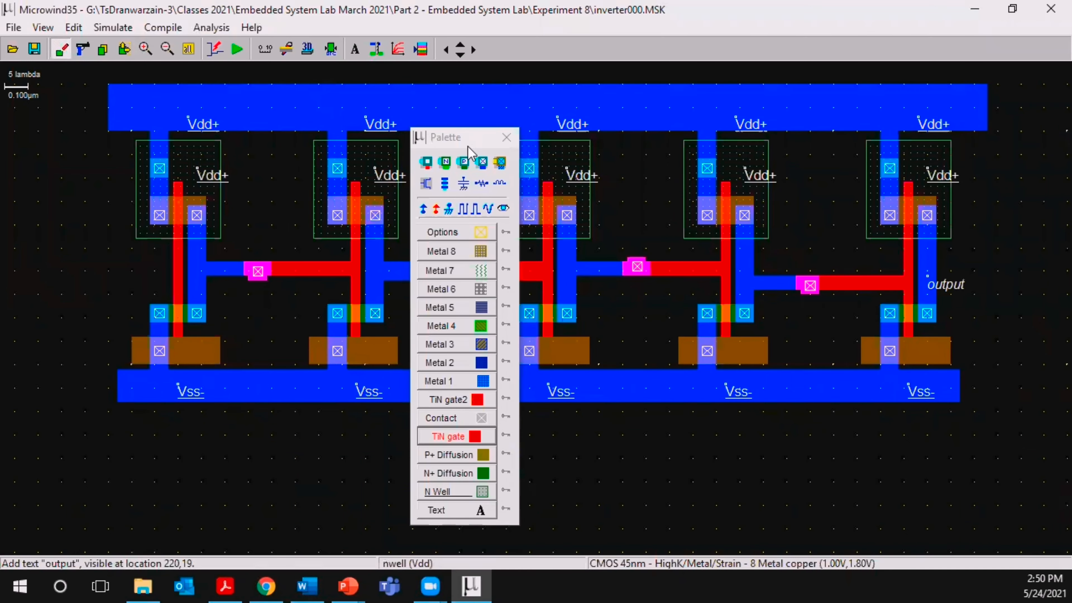
# Check the design rules, simulate the open inverter chain, review the signal selections for delay and frequency, and close the waveform view.
pyautogui.click(506, 137)
pyautogui.click(331, 49)
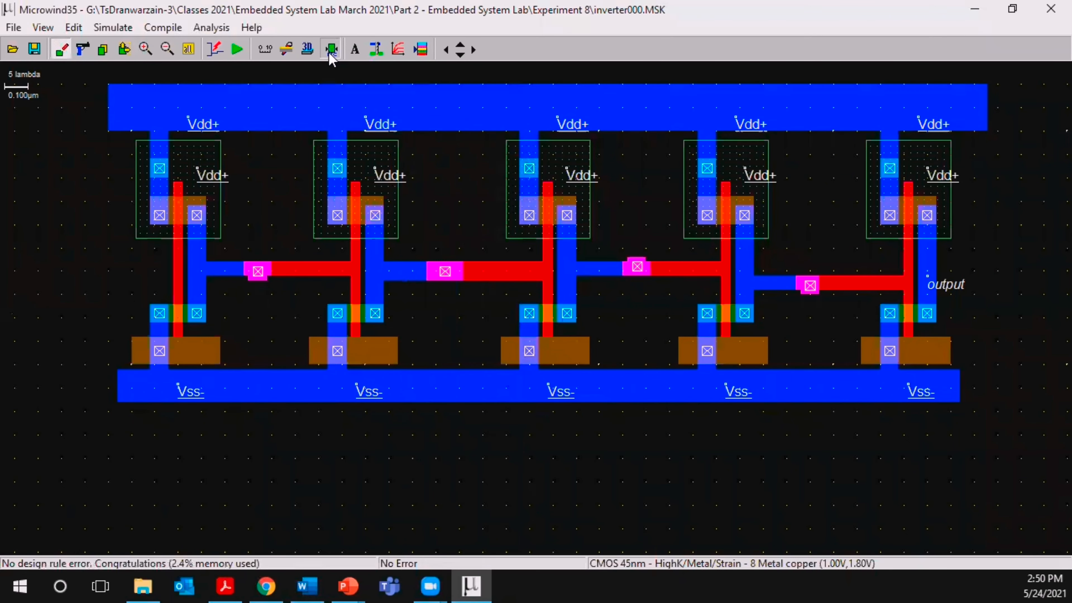
pyautogui.click(238, 49)
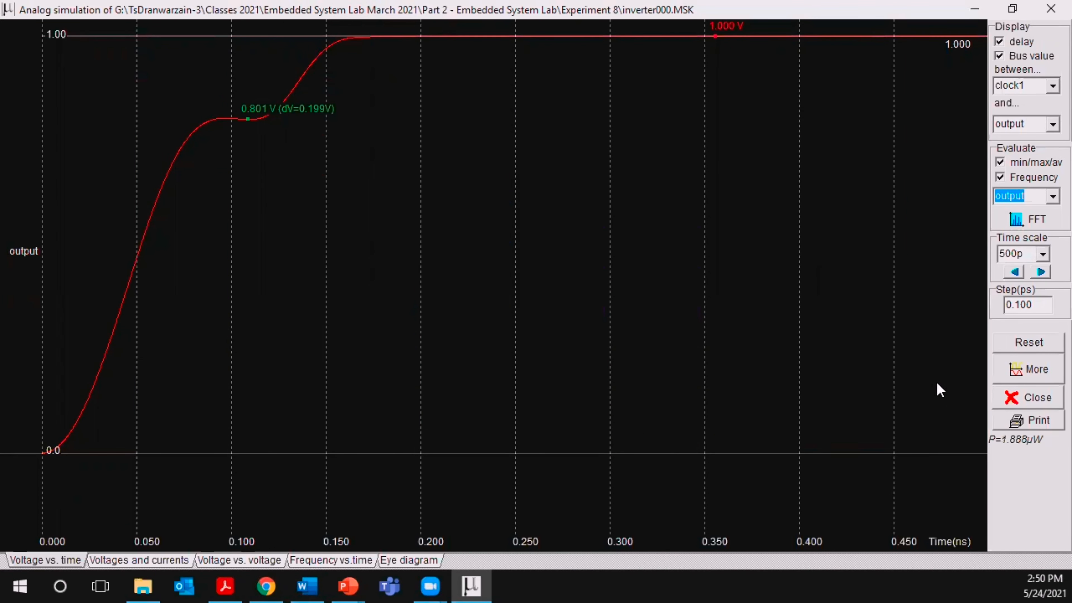
pyautogui.click(1052, 197)
pyautogui.click(1047, 196)
pyautogui.click(1048, 123)
pyautogui.click(1047, 123)
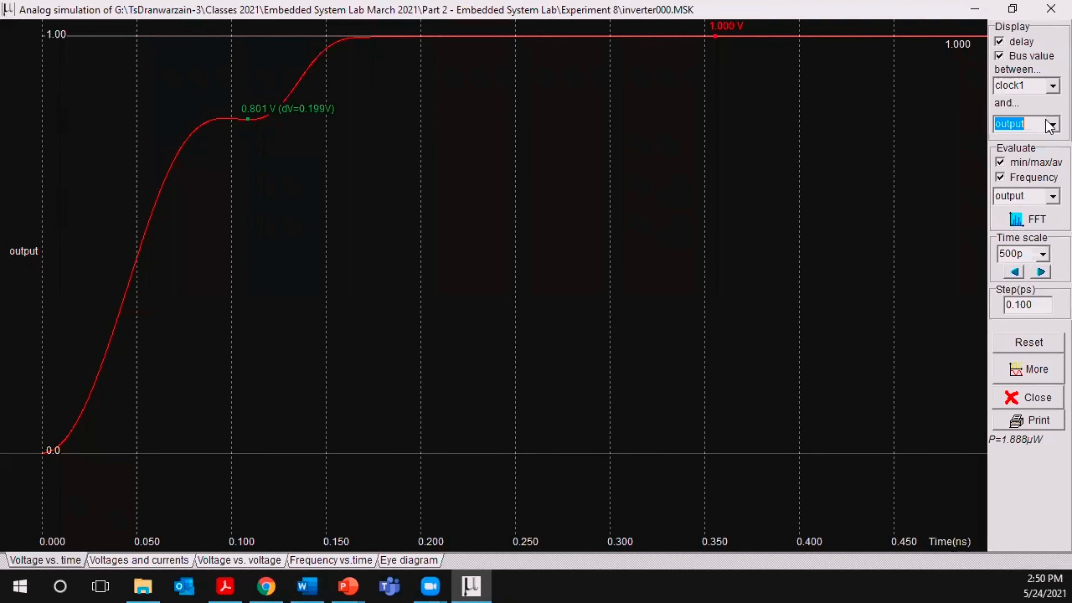
pyautogui.click(1046, 201)
pyautogui.click(1043, 215)
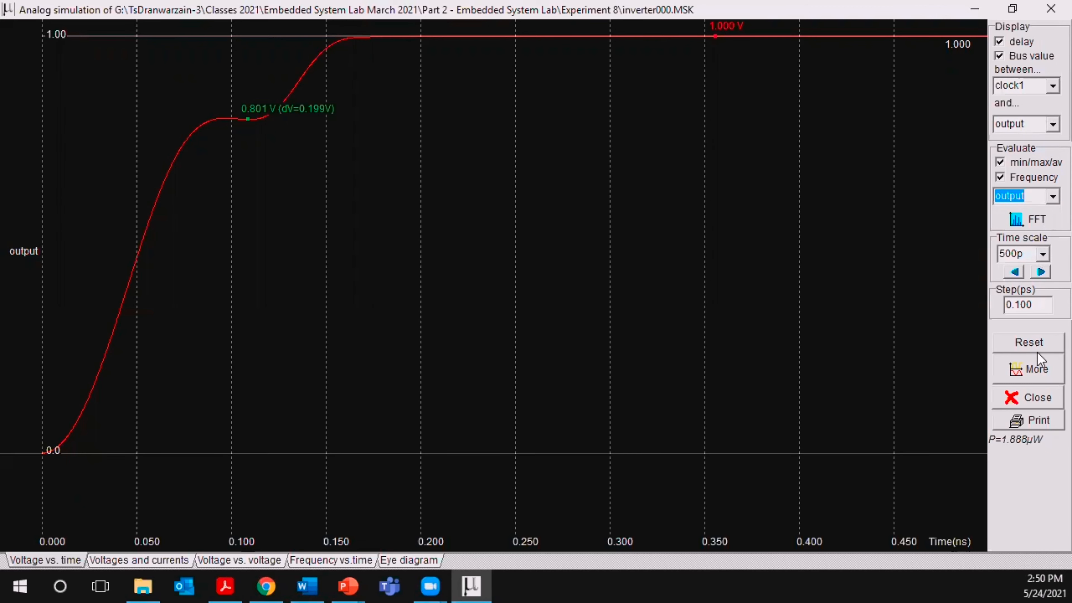
pyautogui.click(1034, 399)
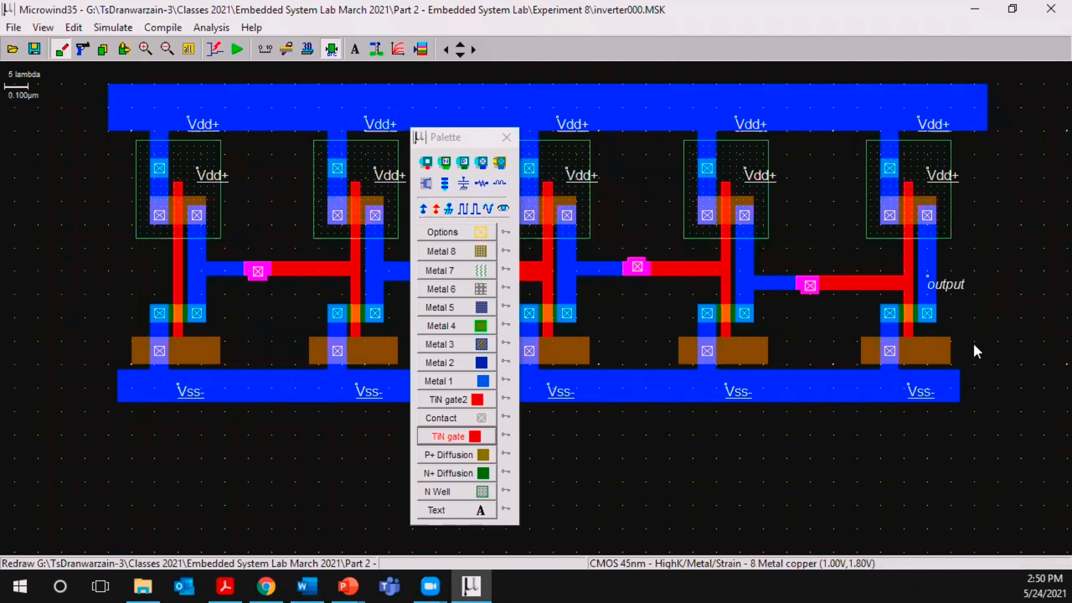
# Fit the whole layout in view and add a simulation-visible label named output on the first inverter's Metal 1 output.
pyautogui.click(507, 137)
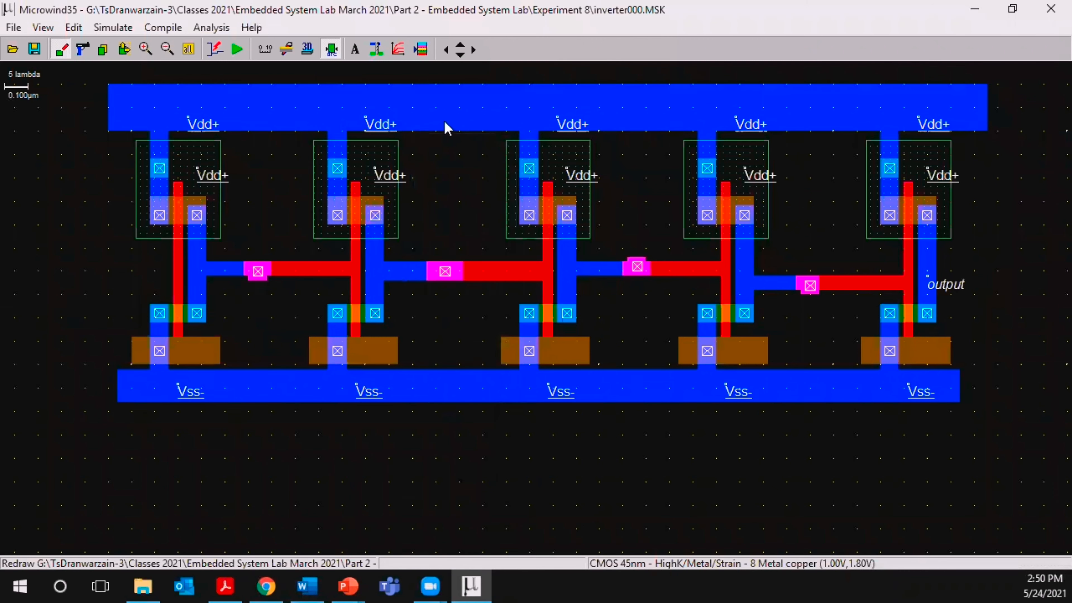
pyautogui.click(187, 51)
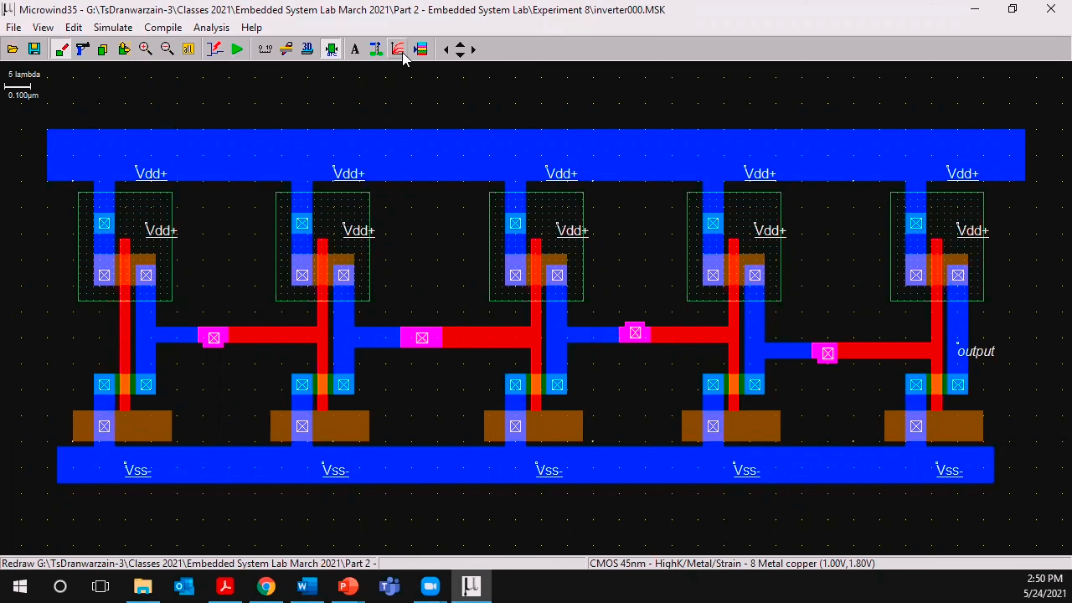
pyautogui.click(422, 48)
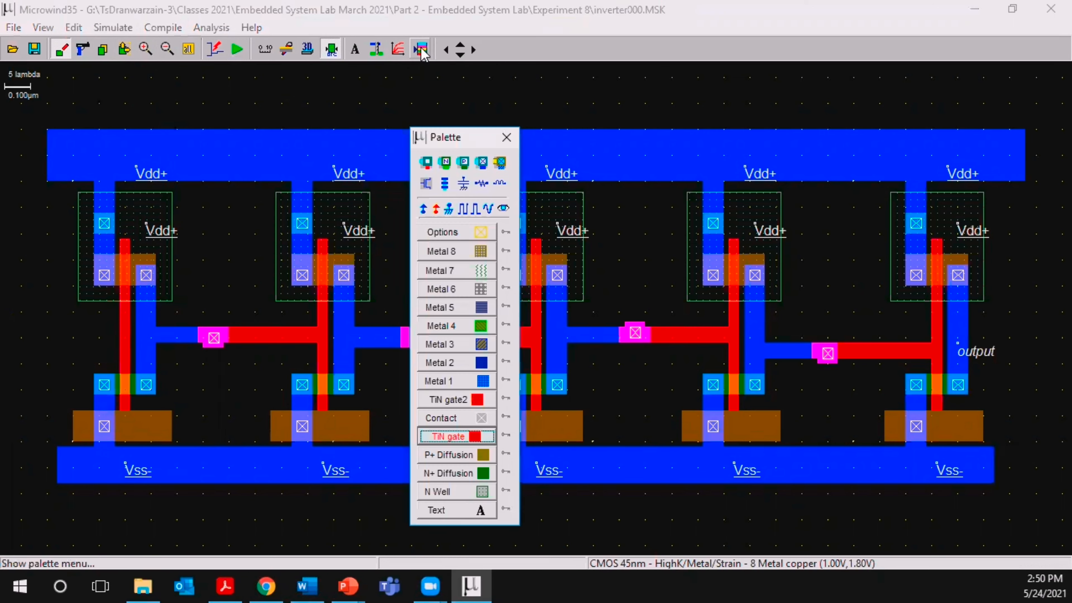
pyautogui.click(503, 208)
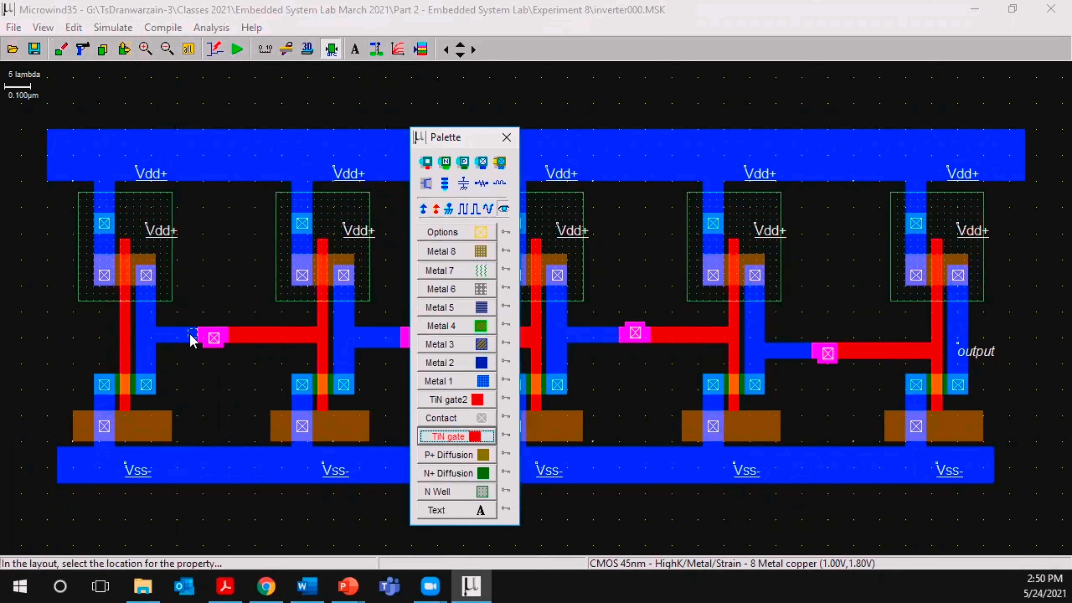
pyautogui.click(154, 337)
pyautogui.doubleClick(473, 209)
pyautogui.write('output')
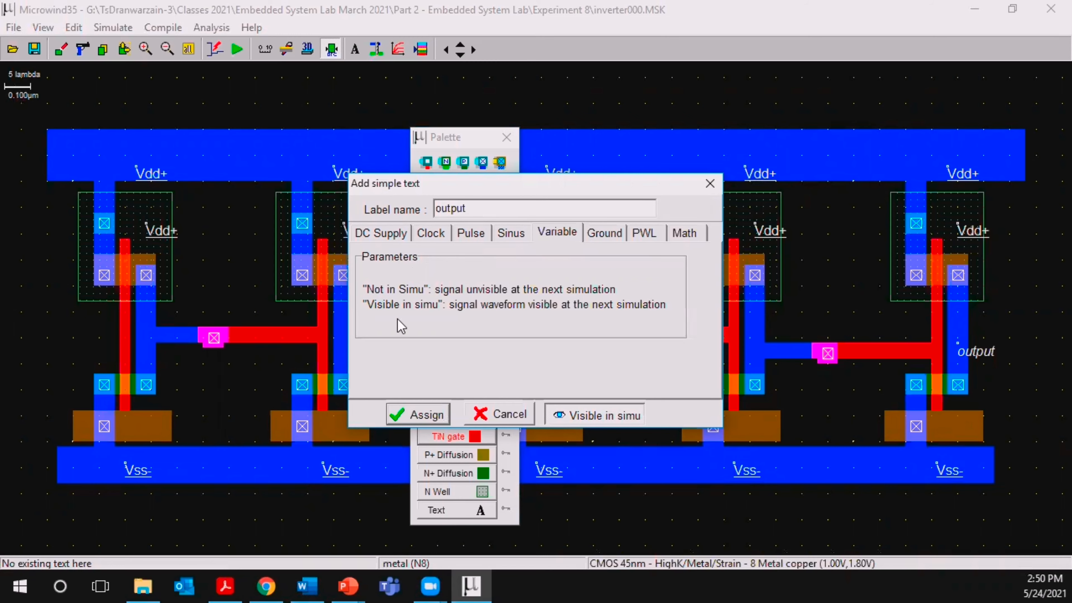
pyautogui.click(418, 414)
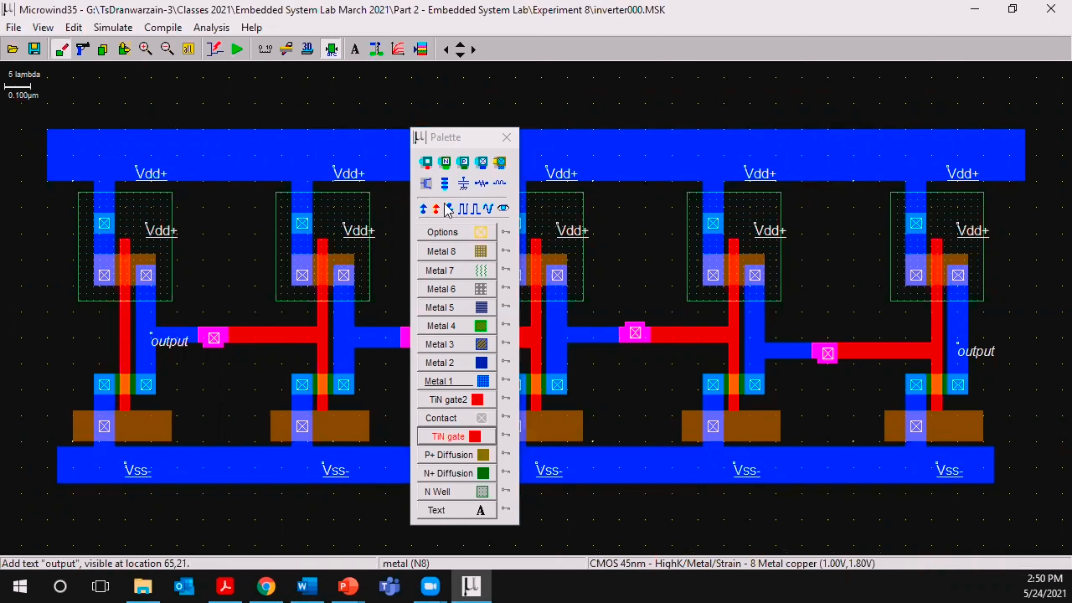
# Add a simulation-visible label named output on the Metal 1 link leaving the second inverter.
pyautogui.click(504, 208)
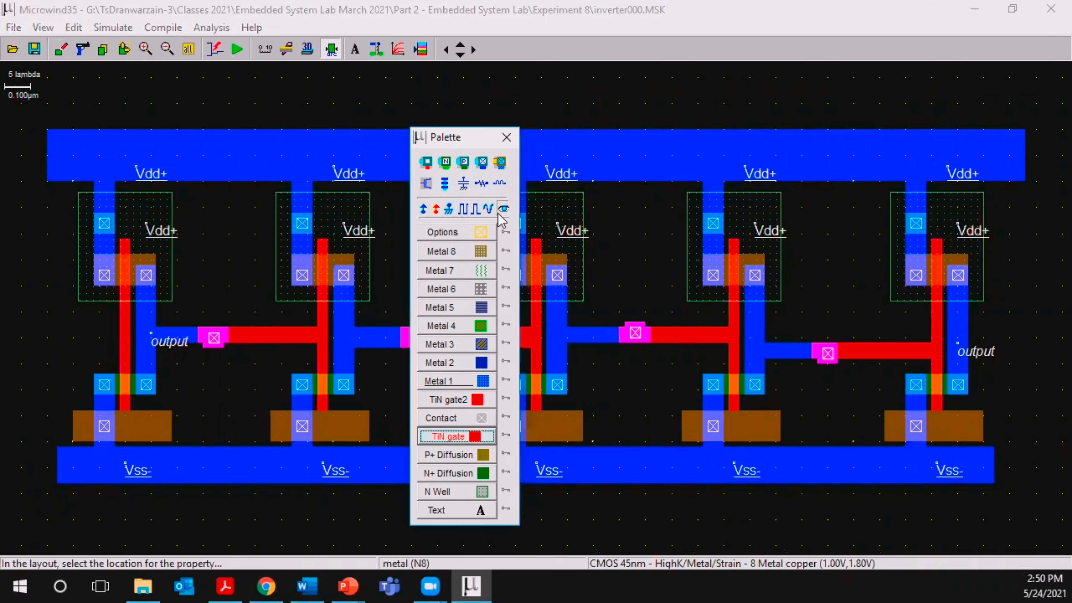
pyautogui.click(389, 343)
pyautogui.moveTo(459, 212); pyautogui.dragTo(413, 209)
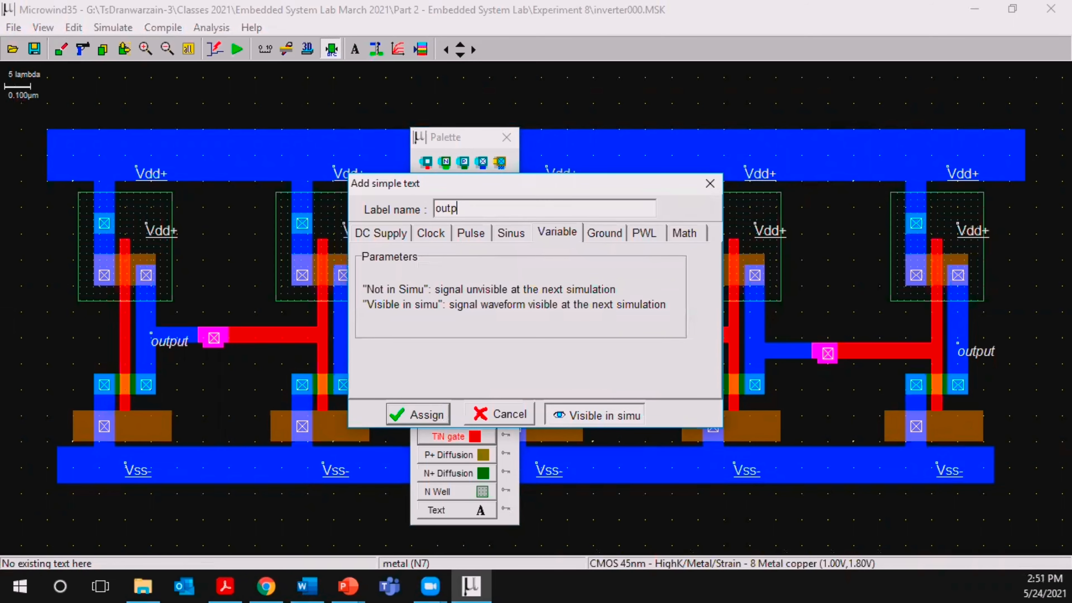
pyautogui.click(427, 413)
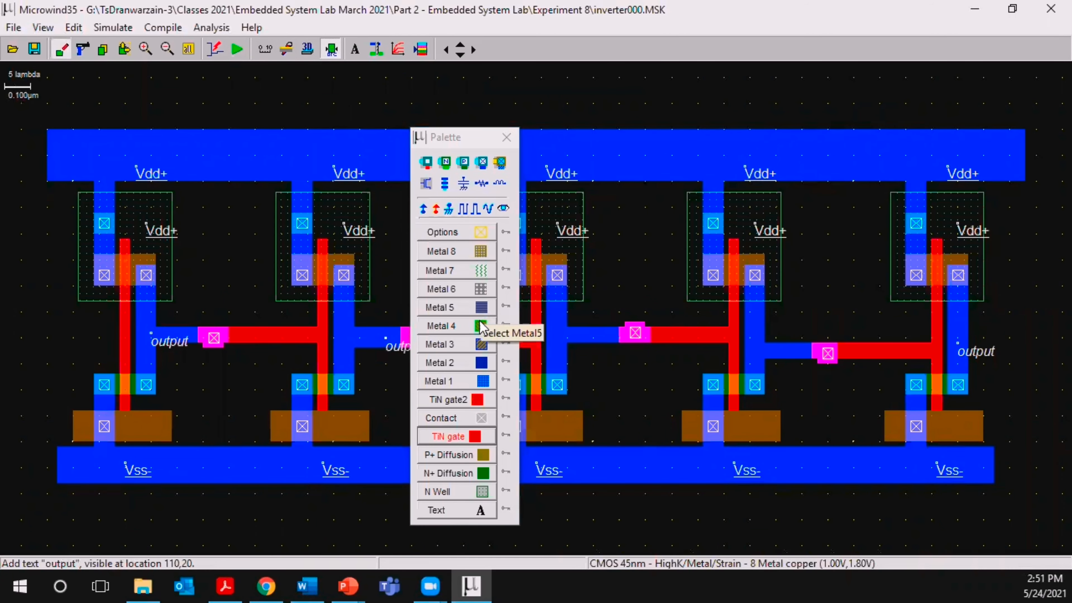
# Add a simulation-visible label named output on the Metal 1 link leaving the third inverter.
pyautogui.click(503, 208)
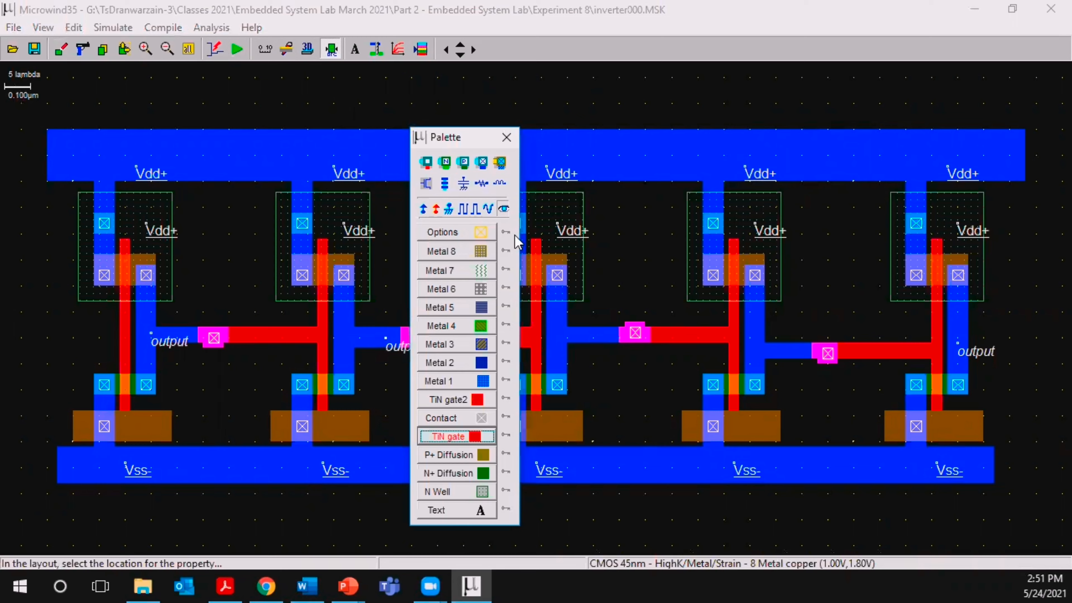
pyautogui.click(588, 342)
pyautogui.press('BackSpace')
pyautogui.press('BackSpace')
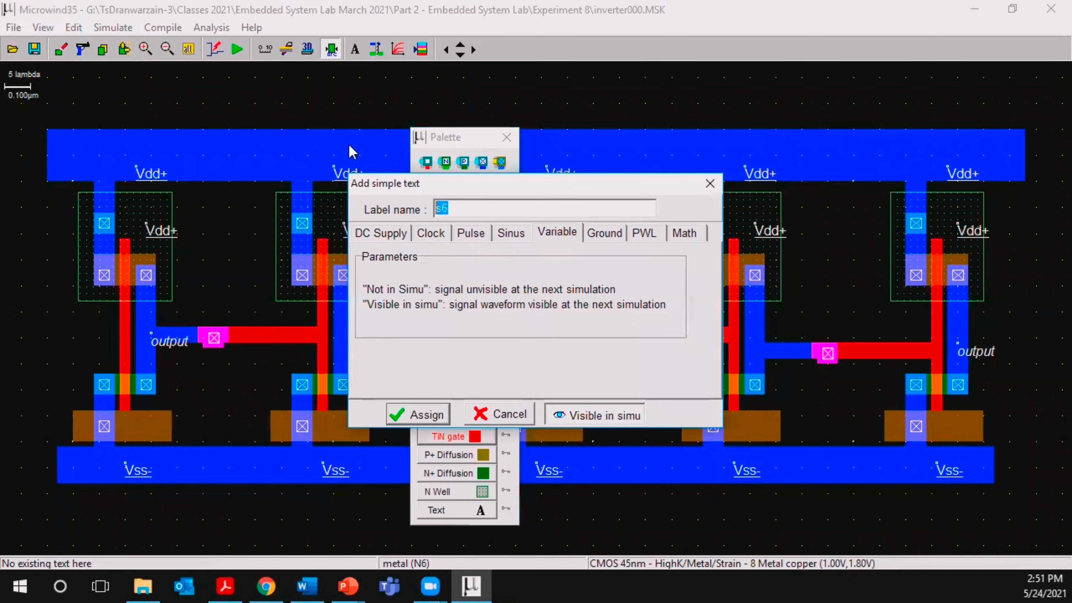
pyautogui.write('output')
pyautogui.click(438, 412)
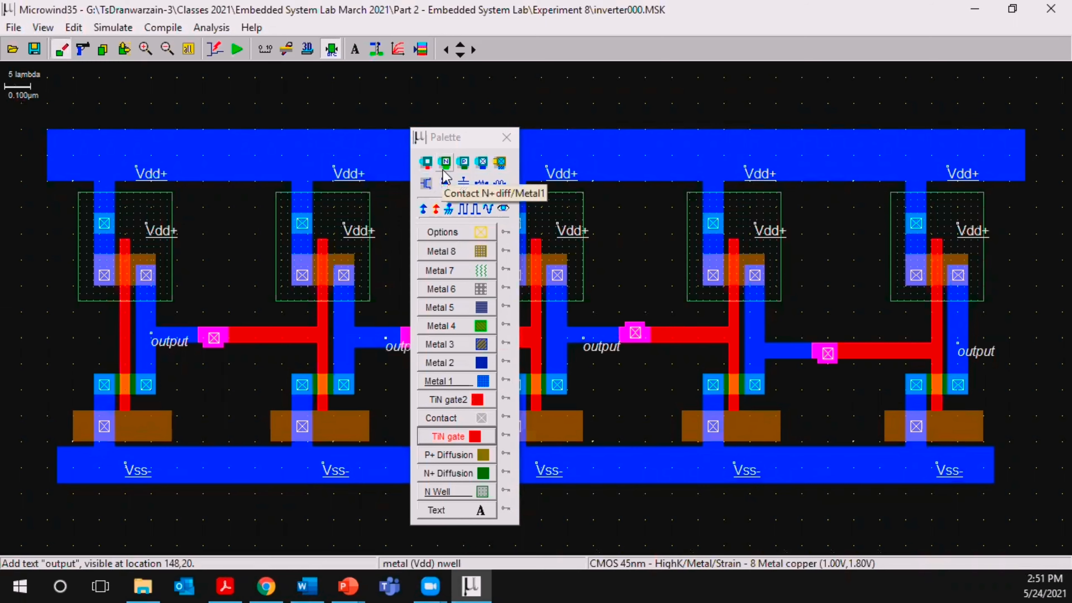
# Add a simulation-visible label named output on the Metal 1 link leaving the fourth inverter.
pyautogui.click(504, 209)
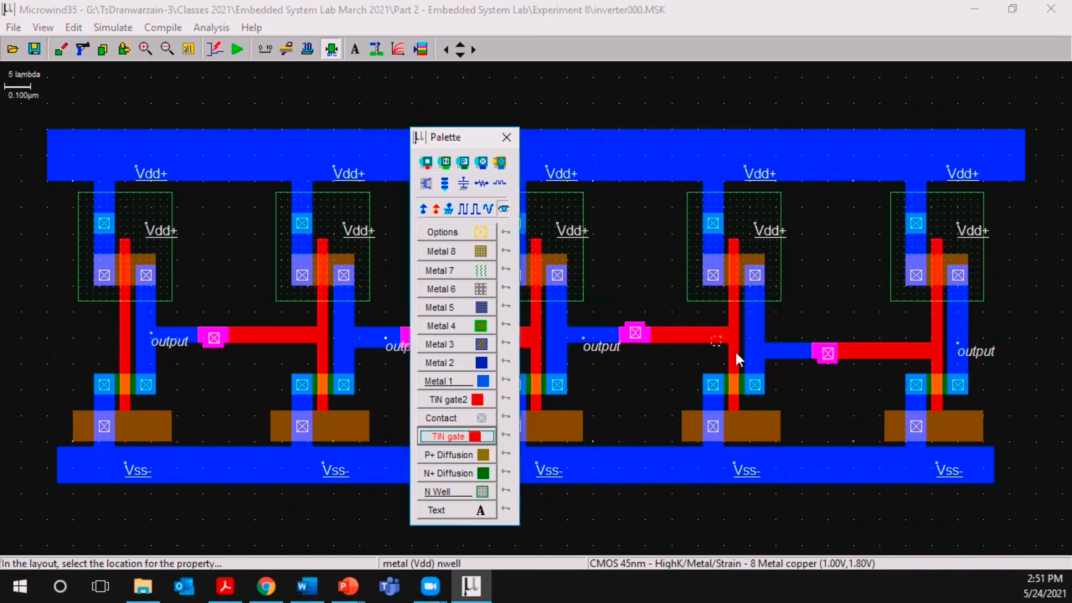
pyautogui.click(785, 355)
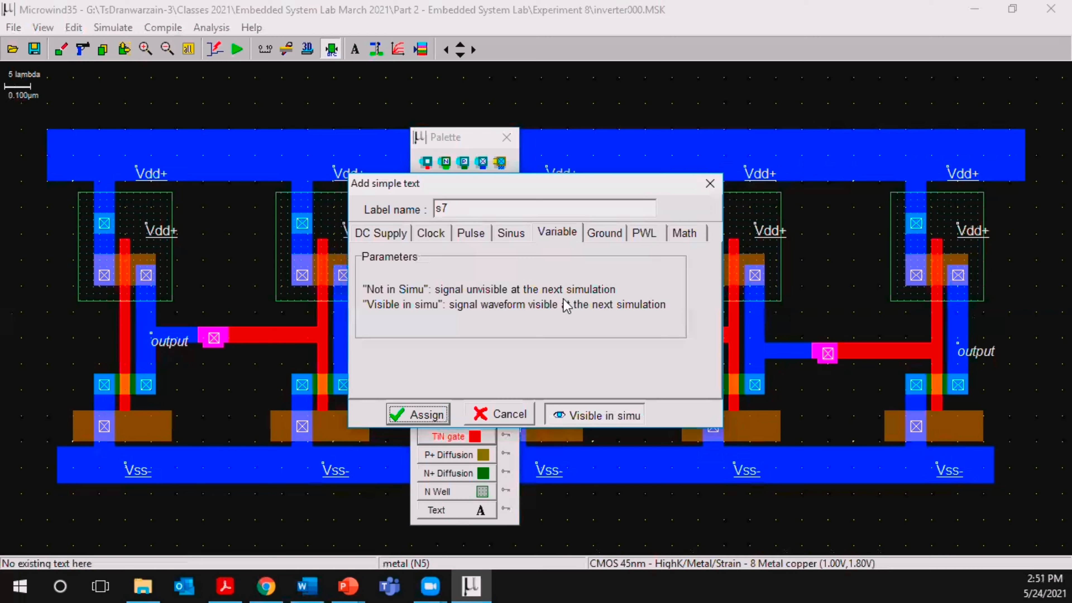
pyautogui.doubleClick(471, 210)
pyautogui.write('output')
pyautogui.click(422, 416)
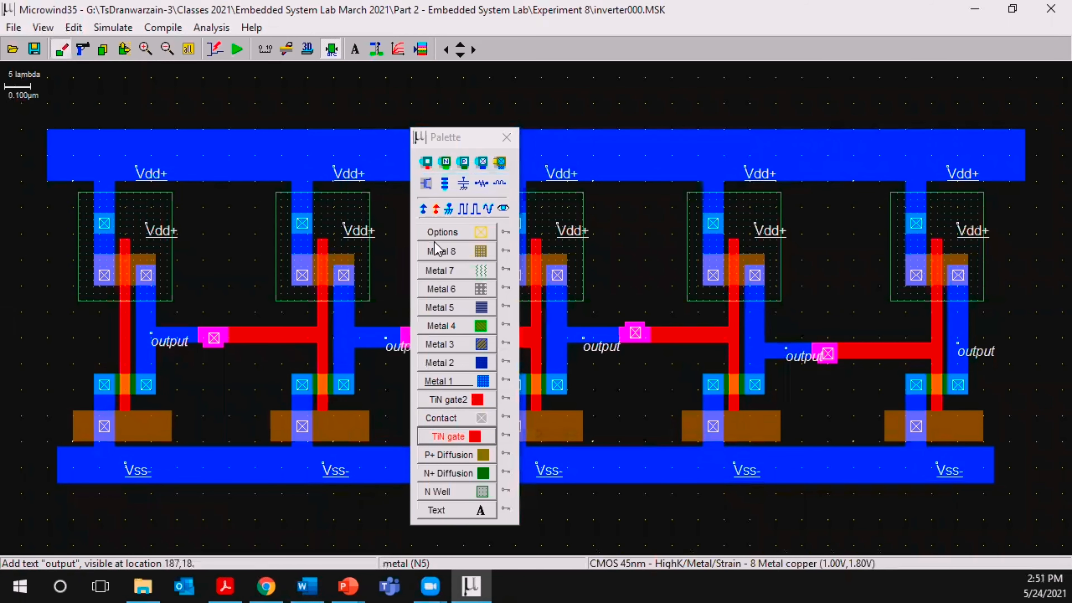
# Add the clock2 signal with its default timing to the first inverter's TiN gate.
pyautogui.click(465, 210)
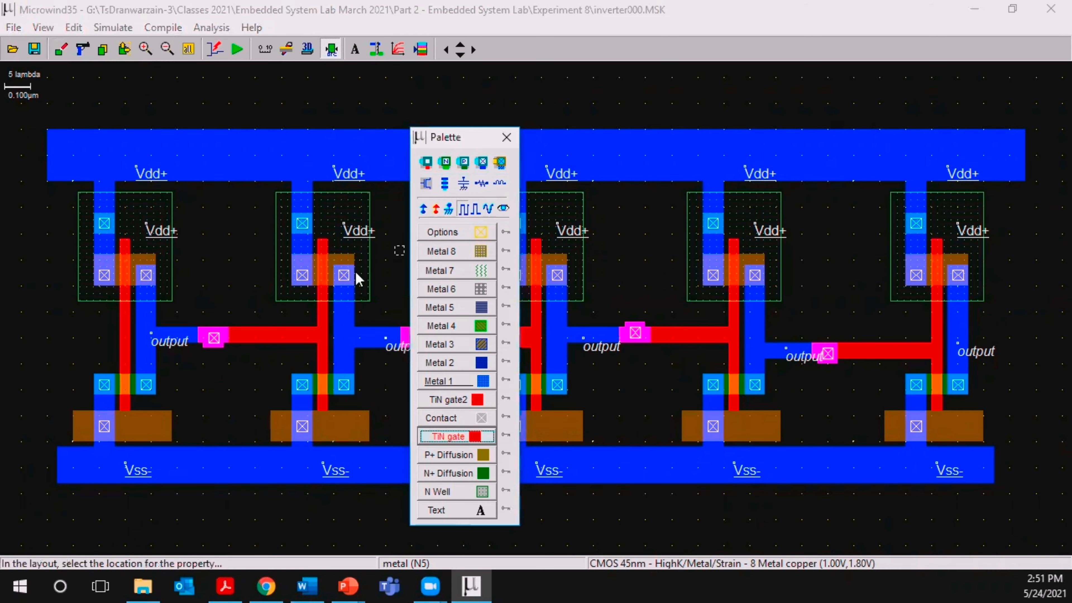
pyautogui.click(125, 336)
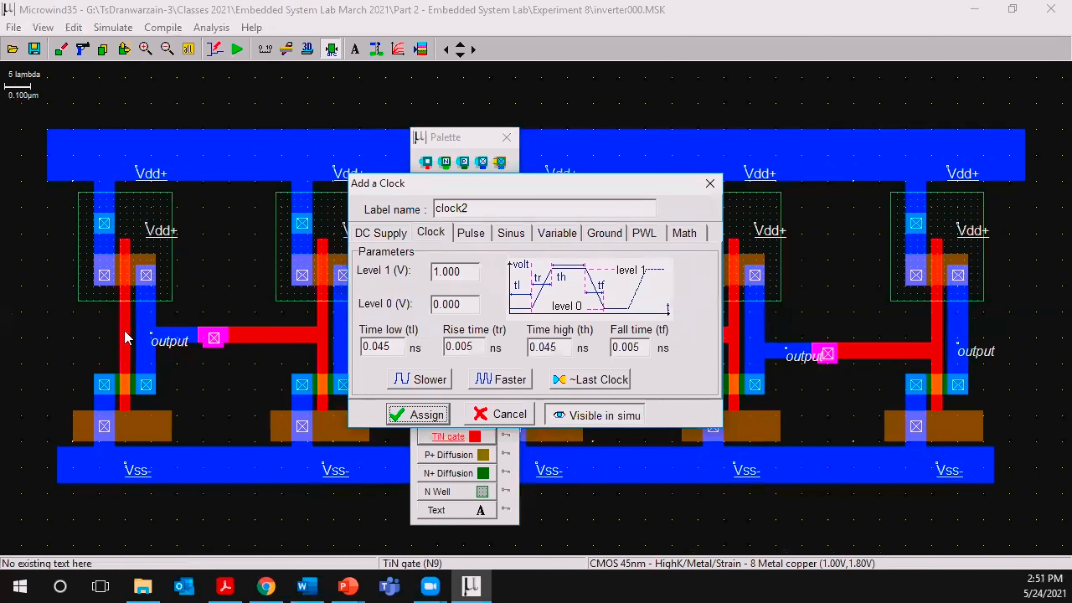
pyautogui.click(431, 416)
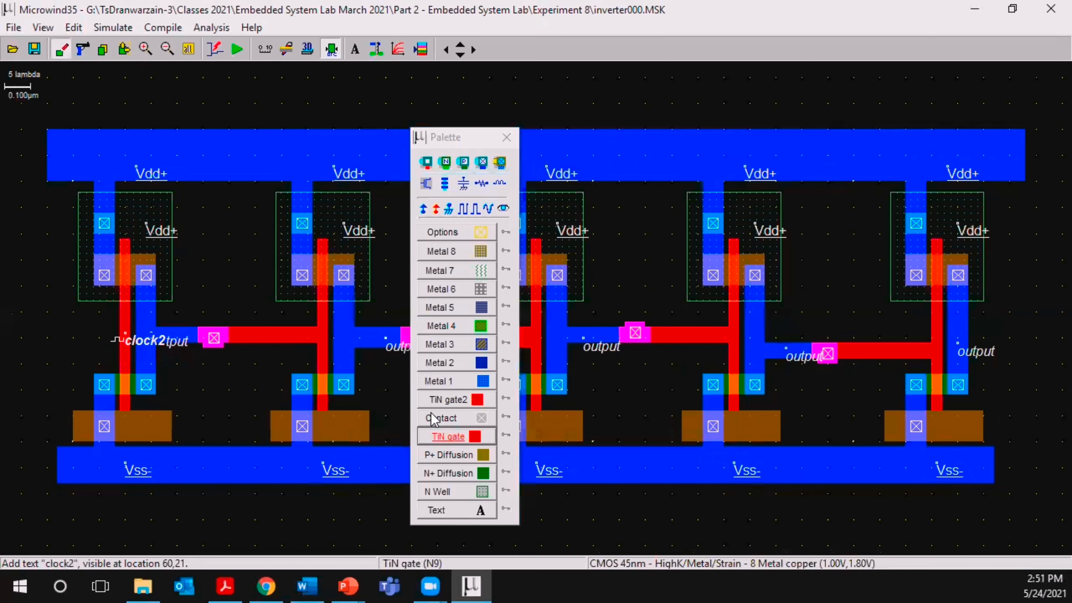
# Check the design rules, simulate the clocked inverter chain with every stage output shown, and close the waveform view.
pyautogui.click(331, 50)
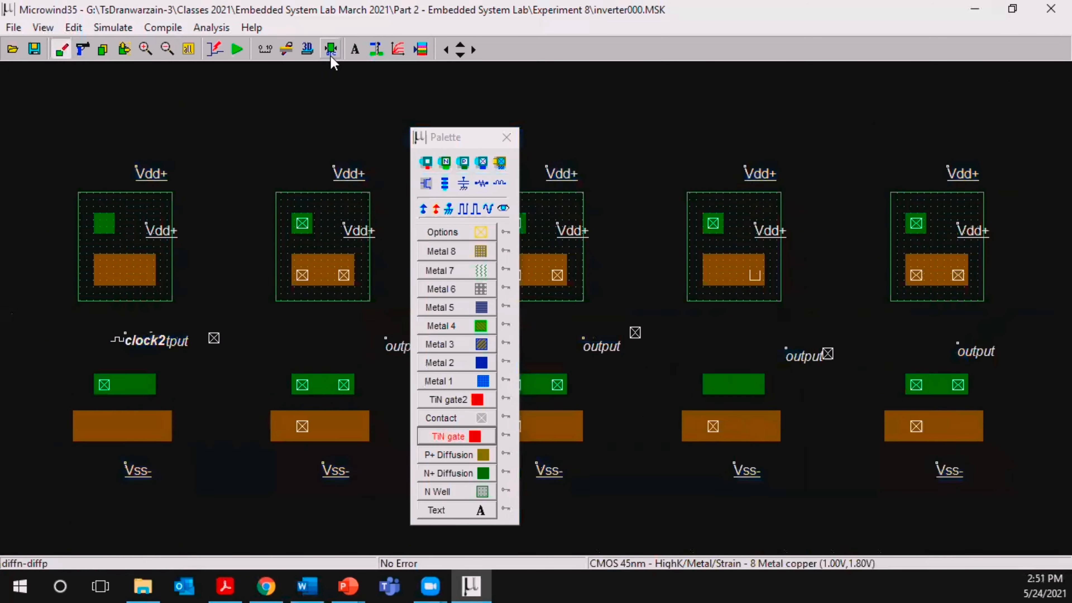
pyautogui.click(235, 53)
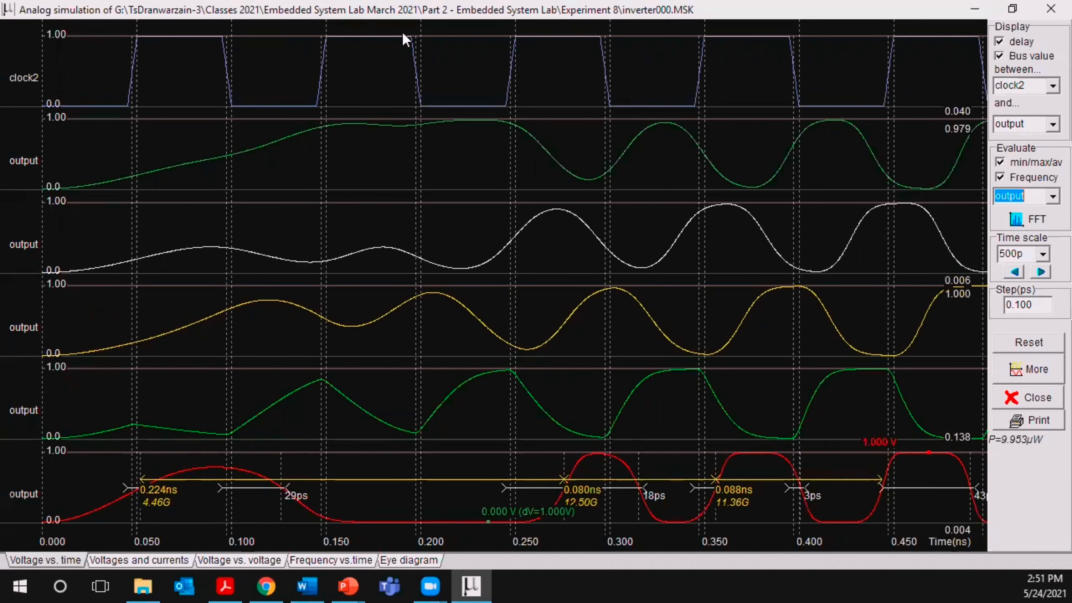
pyautogui.click(1038, 8)
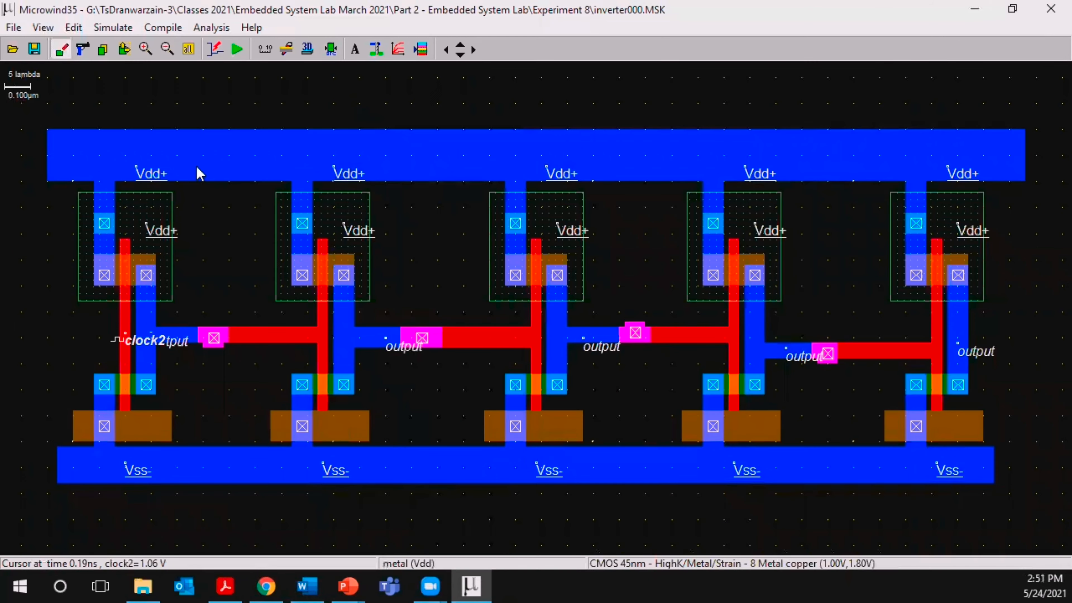
# Delete the clock2 label and the output labels of the first four inverters, keeping only the fifth inverter's output label.
pyautogui.click(83, 50)
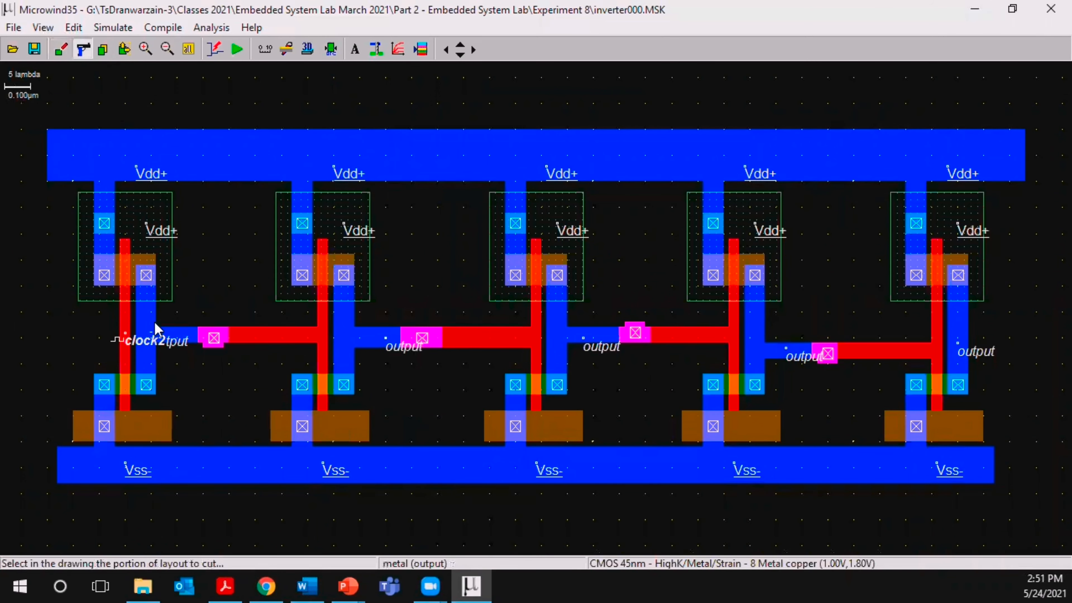
pyautogui.click(151, 343)
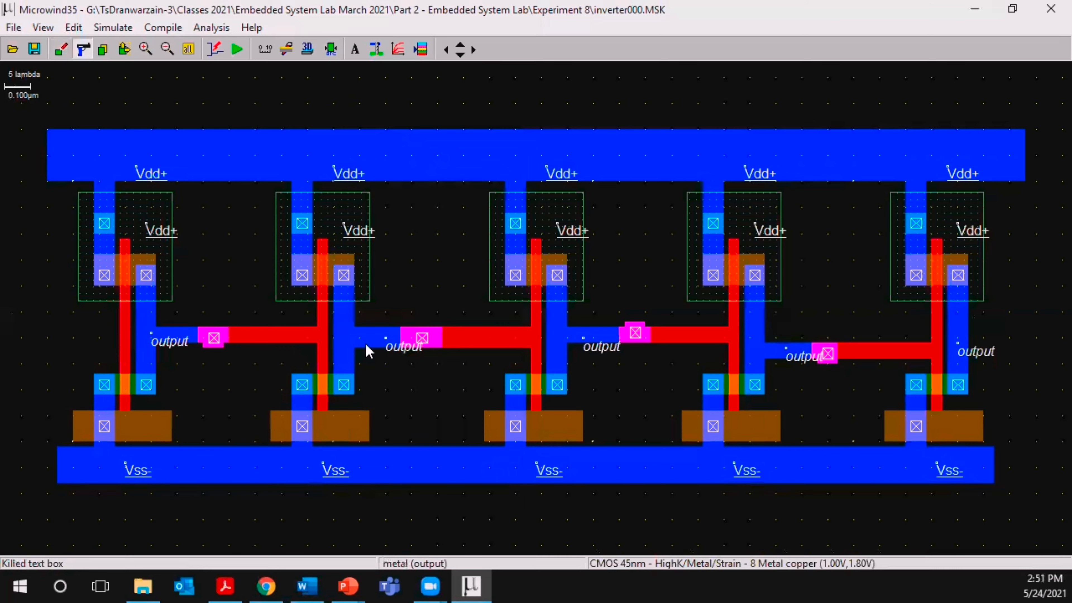
pyautogui.click(405, 350)
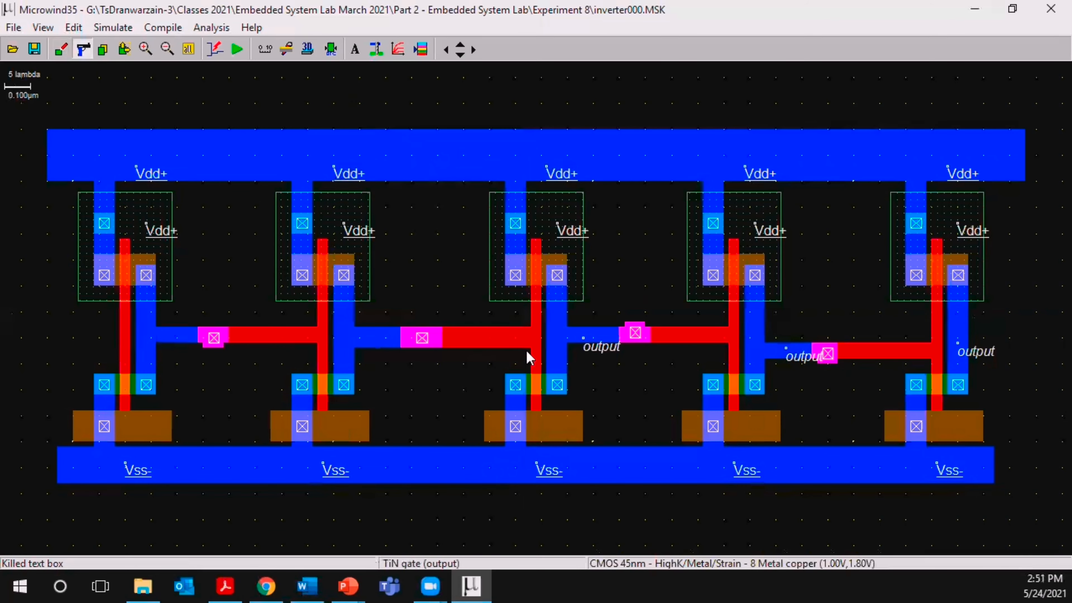
pyautogui.click(596, 348)
pyautogui.click(798, 362)
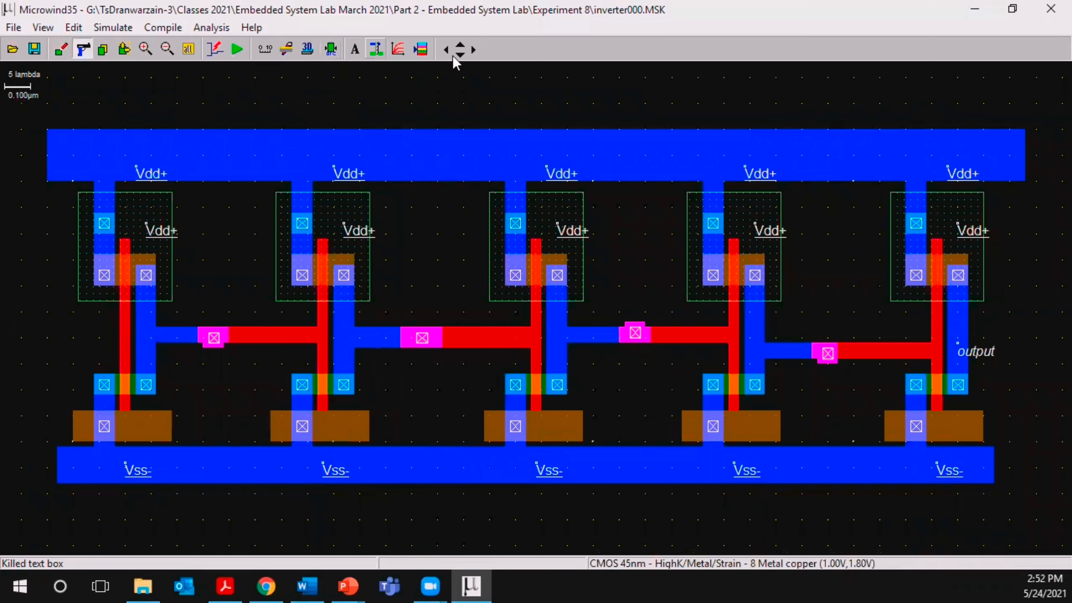
# Add the clock3 signal with its default timing to the first inverter's TiN gate.
pyautogui.click(421, 50)
pyautogui.click(464, 209)
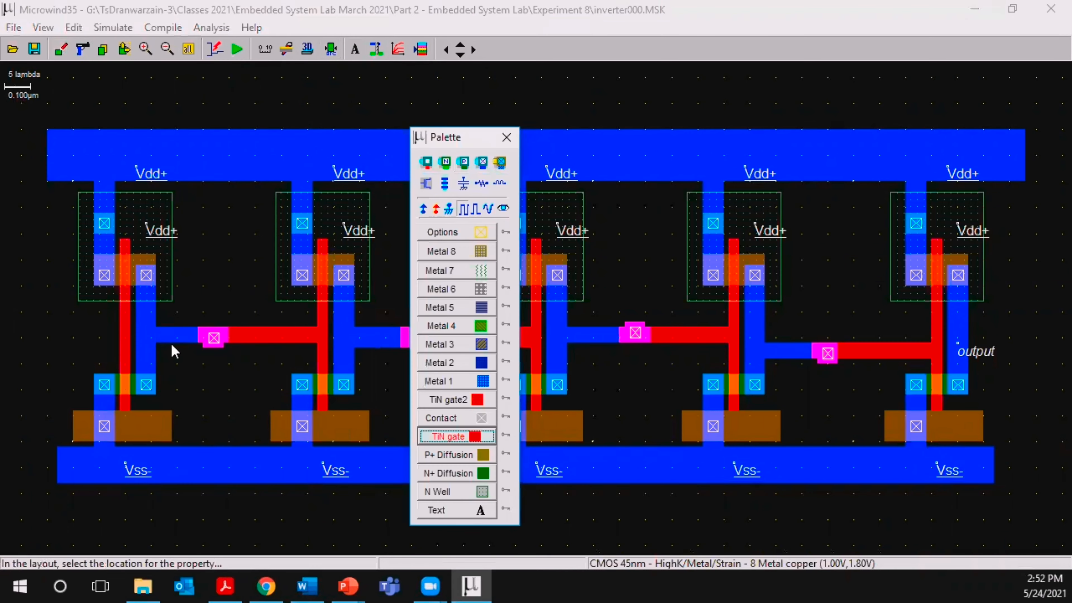
pyautogui.click(127, 336)
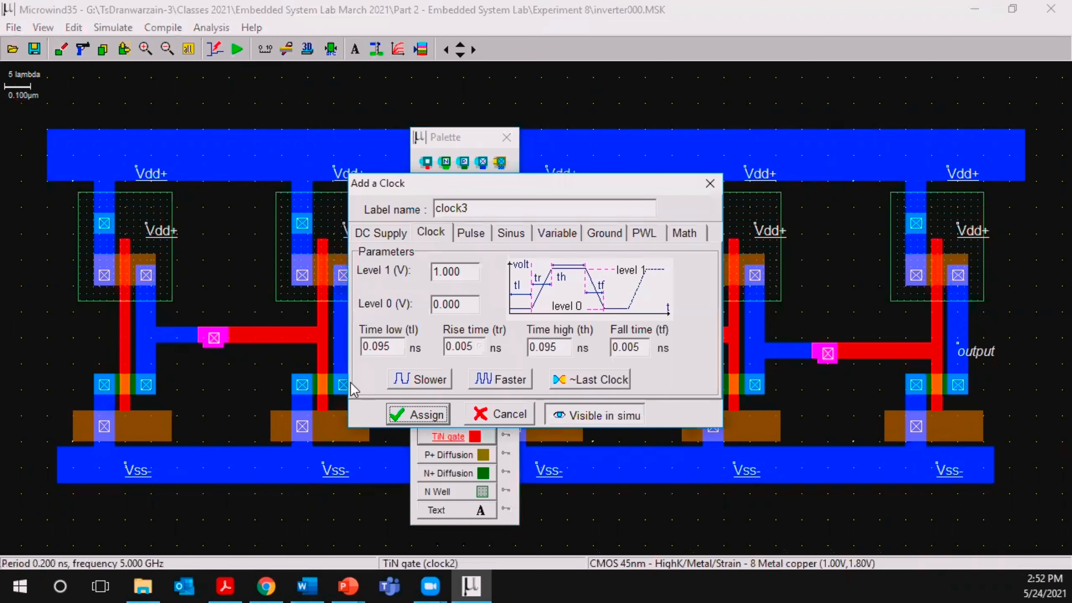
pyautogui.click(421, 413)
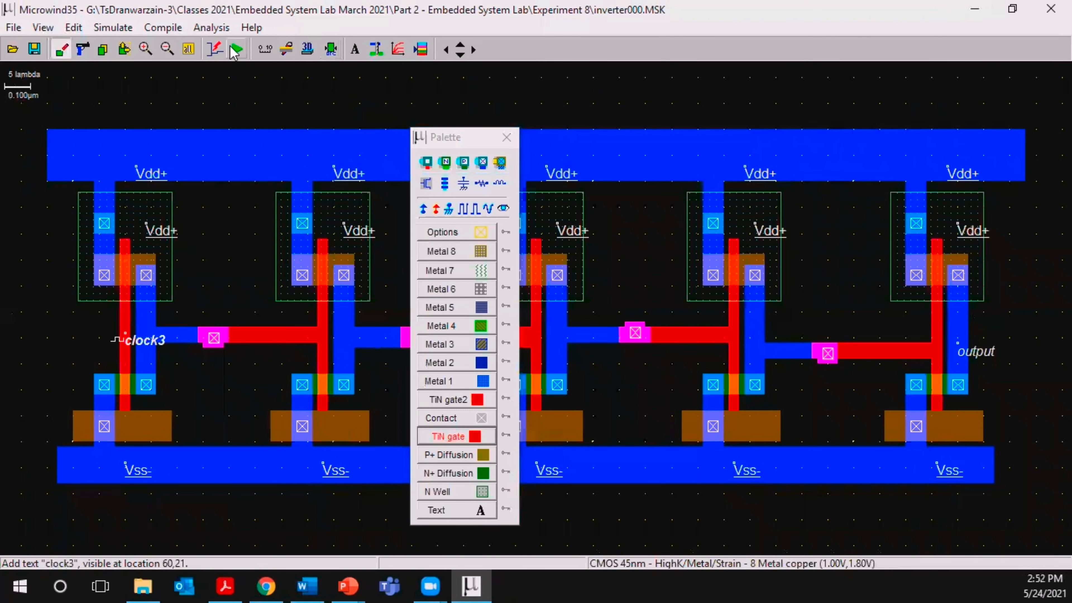
# Check the design rules, simulate the chain with clock3 and the final output, extend the simulation, and close the waveform view.
pyautogui.click(331, 49)
pyautogui.click(237, 50)
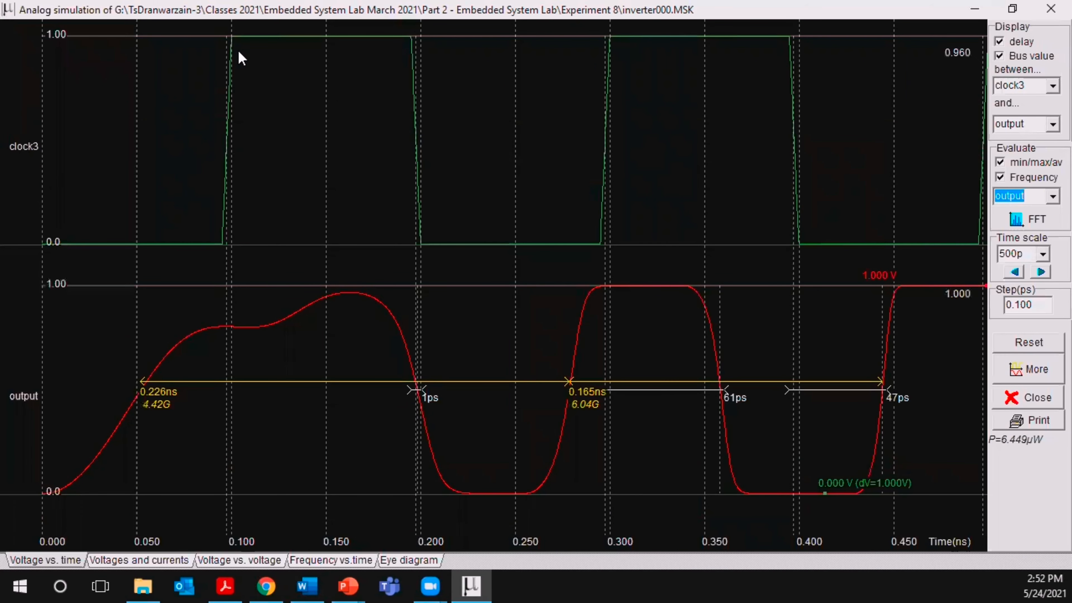
pyautogui.click(1030, 370)
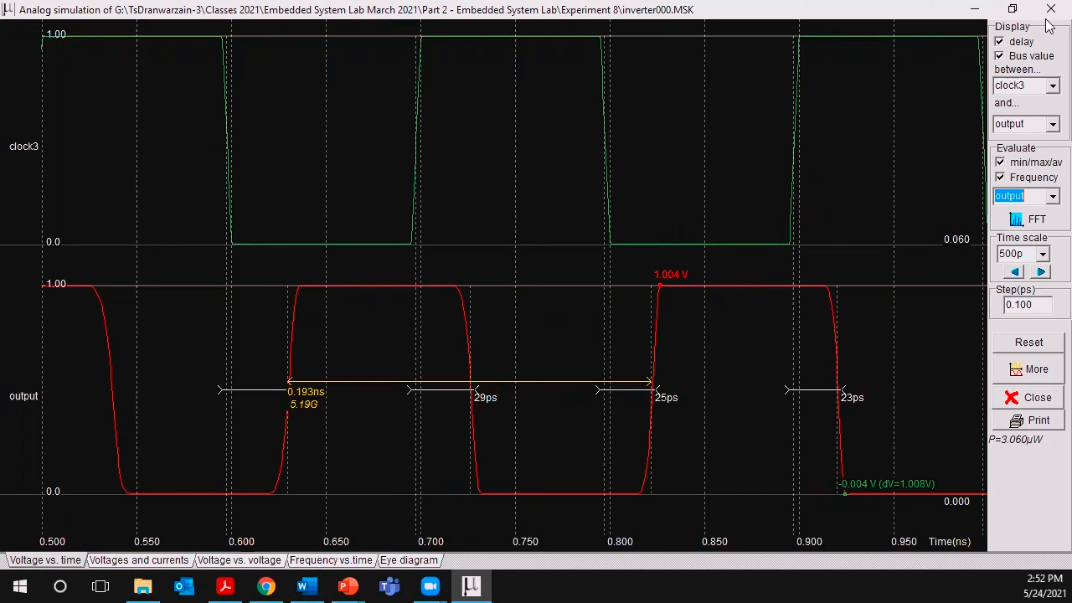
pyautogui.click(1050, 10)
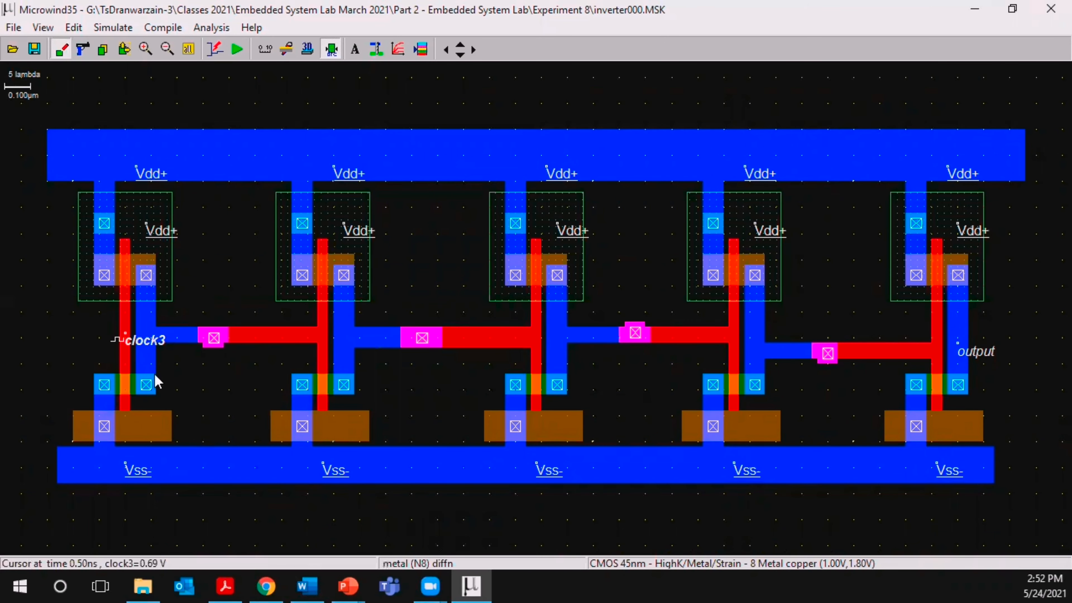
# Switch to the lab sheet in Word and examine the five-inverter assignment, marking the words "and 45-nm technologies" in its instructions.
pyautogui.click(307, 586)
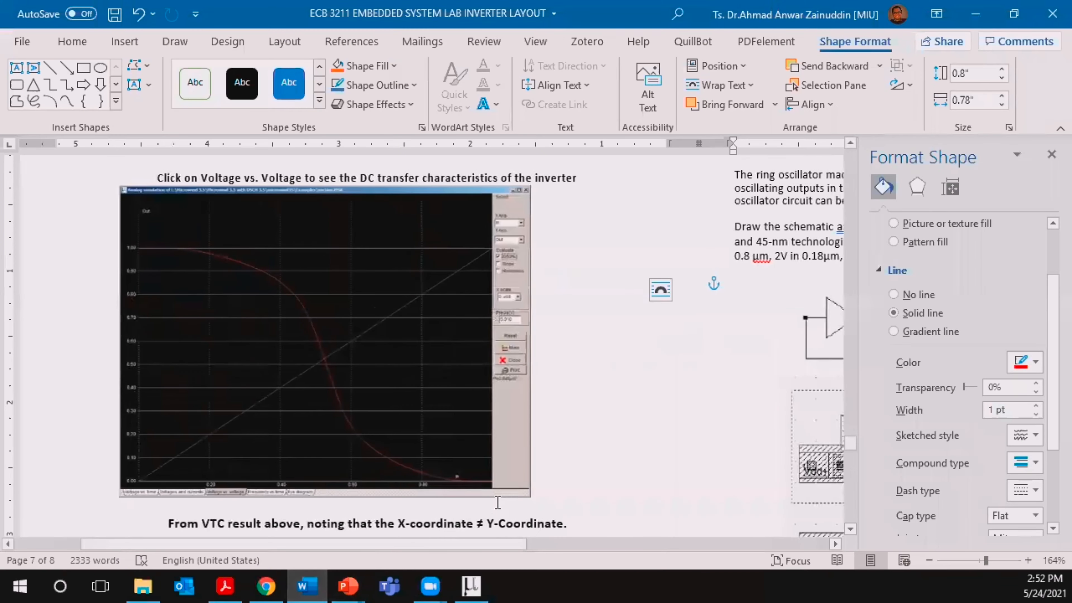
pyautogui.moveTo(478, 545); pyautogui.dragTo(781, 545)
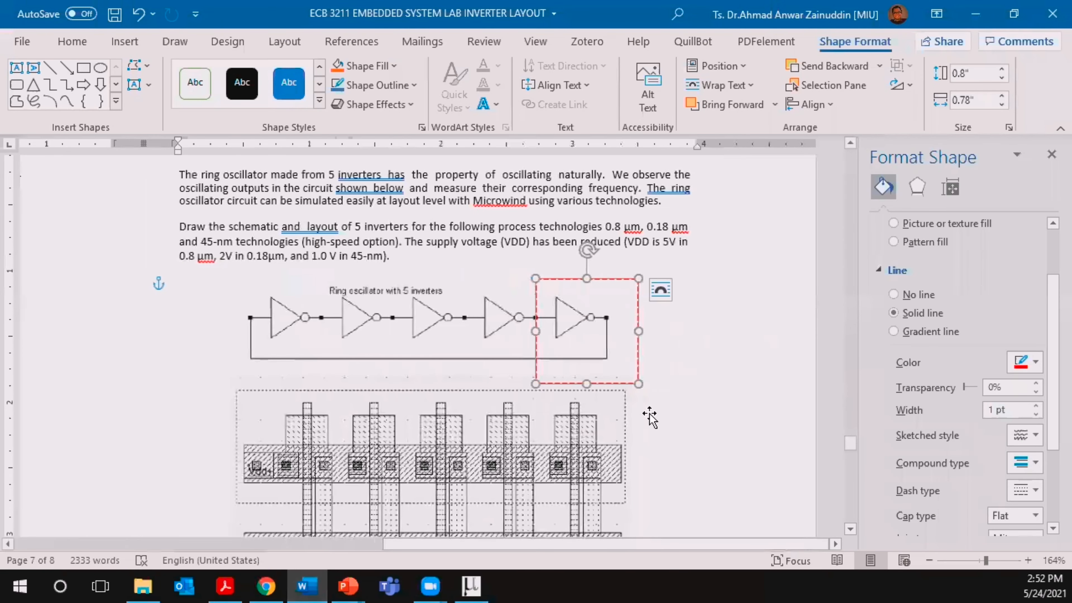
pyautogui.scroll(2, 650, 418)
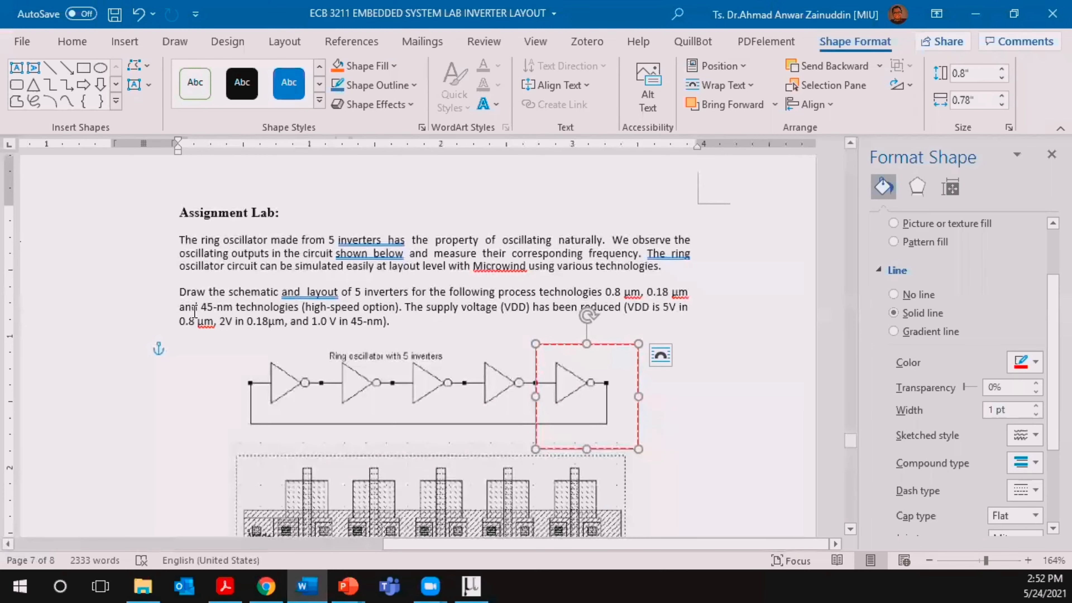
pyautogui.moveTo(179, 307); pyautogui.dragTo(302, 308)
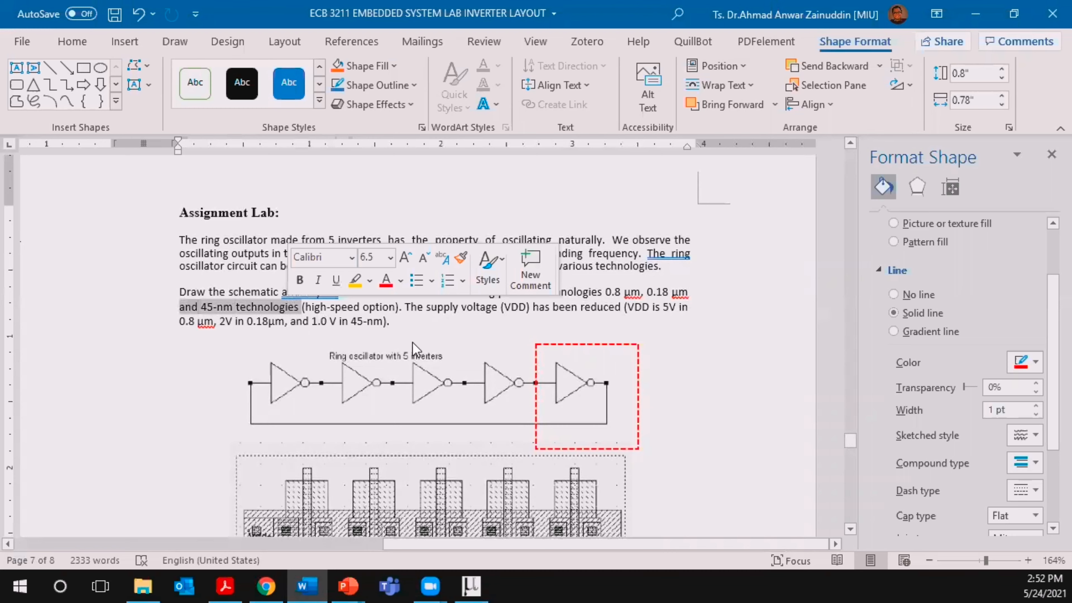